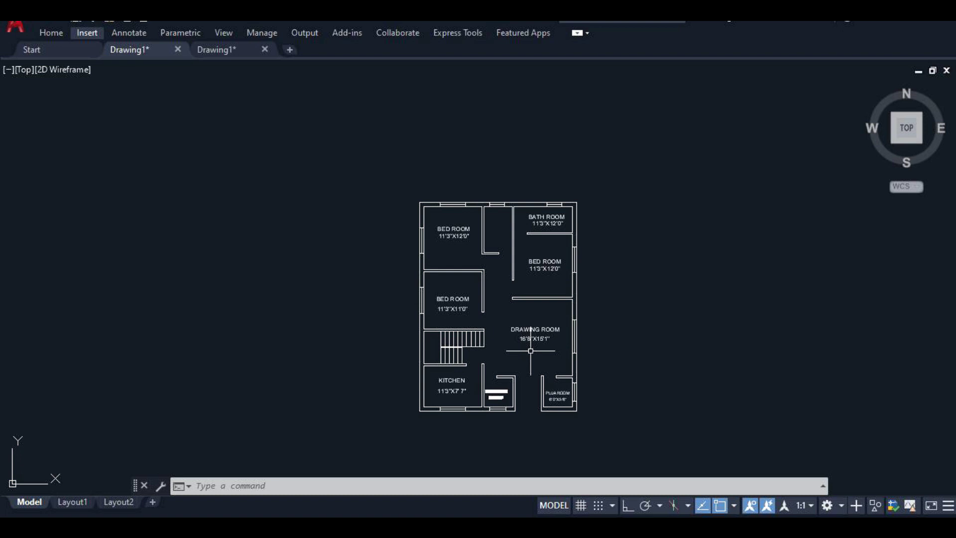
- Leave the AutoCAD house floor plan, bring up the empty SketchUp model and adjust its zoom
{"action": "scroll", "coordinate": [472, 378], "scroll_direction": "up", "scroll_amount": 2}
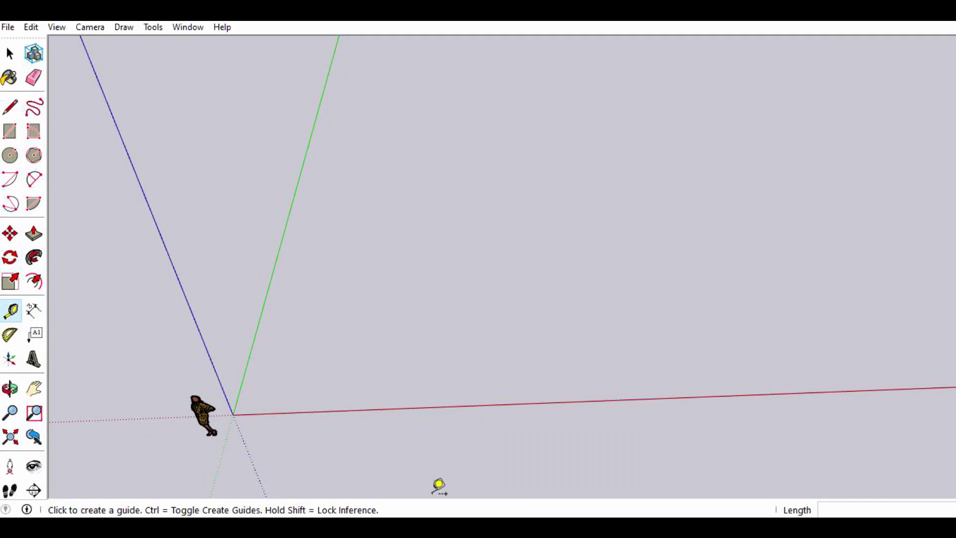
{"action": "scroll", "coordinate": [408, 410], "scroll_direction": "down", "scroll_amount": 1}
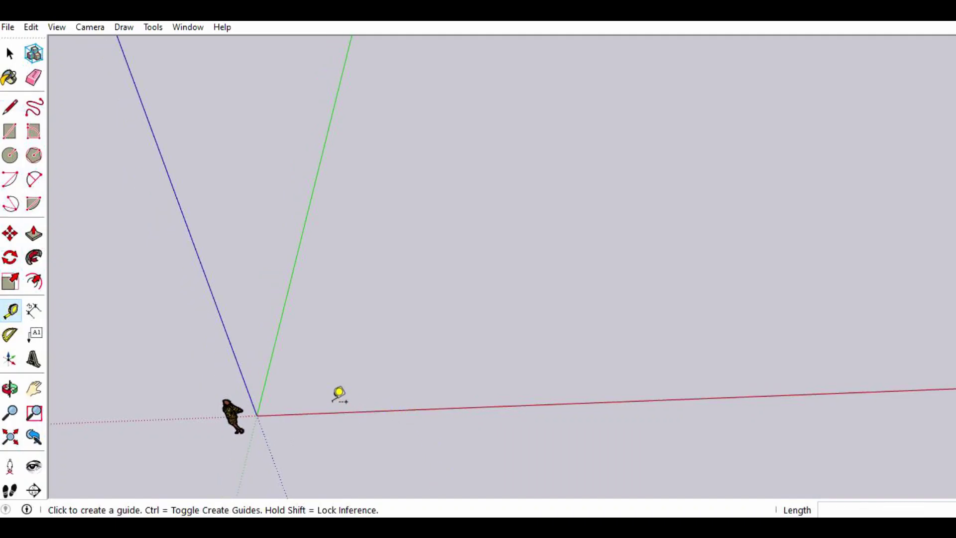
{"action": "left_click", "coordinate": [9, 52]}
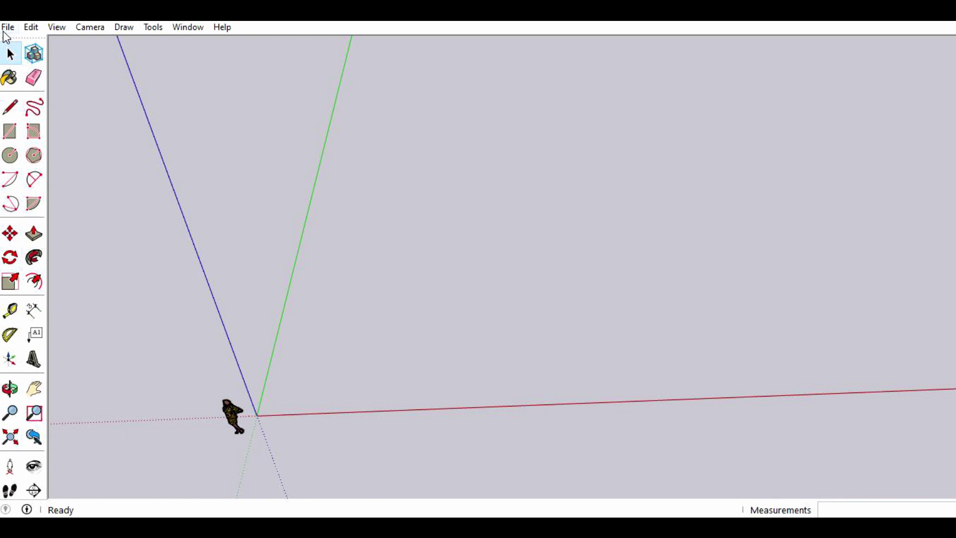
- Start a File > Import and pick the Drawing1 floor plan on the Desktop
{"action": "left_click", "coordinate": [7, 28]}
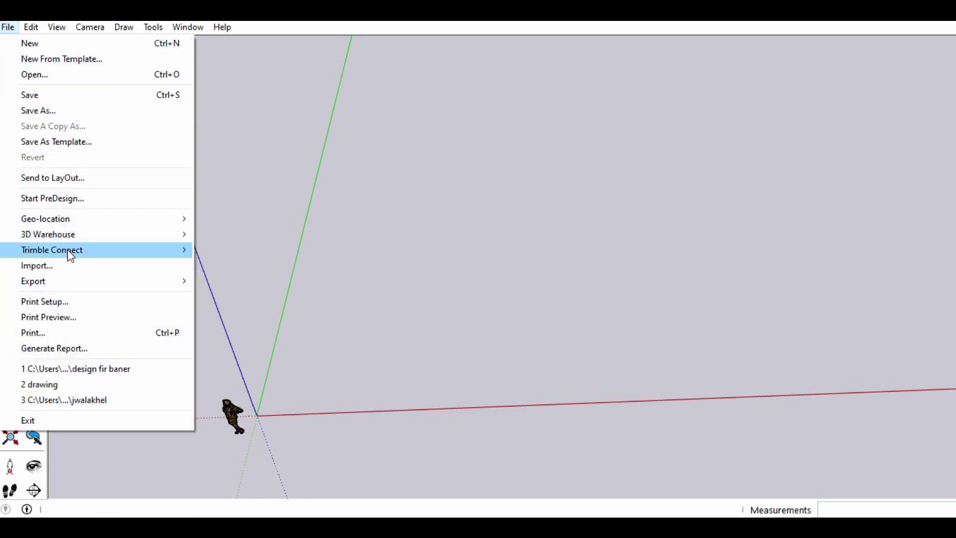
{"action": "left_click", "coordinate": [108, 264]}
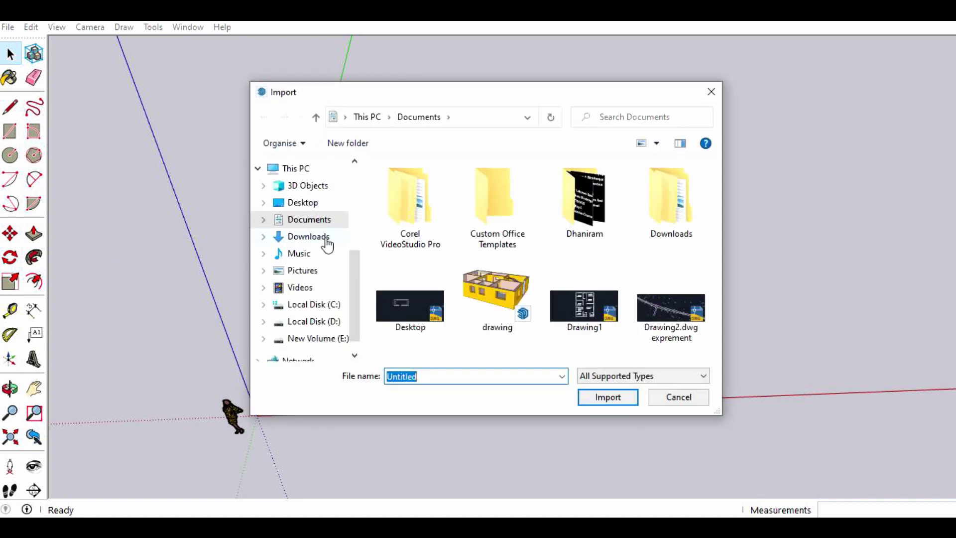
{"action": "scroll", "coordinate": [327, 245], "scroll_direction": "down", "scroll_amount": 1}
{"action": "scroll", "coordinate": [330, 249], "scroll_direction": "up", "scroll_amount": 1}
{"action": "left_click", "coordinate": [318, 209]}
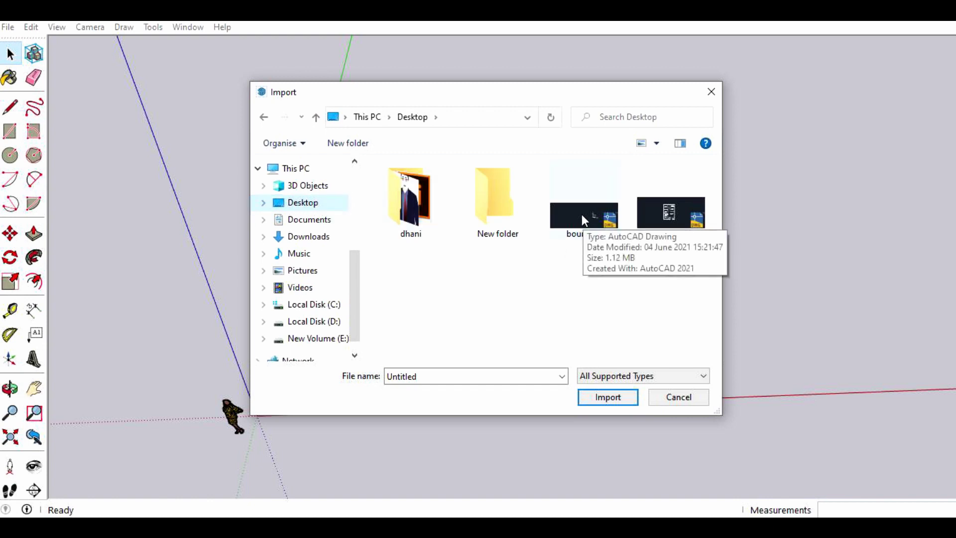
{"action": "left_click", "coordinate": [670, 211]}
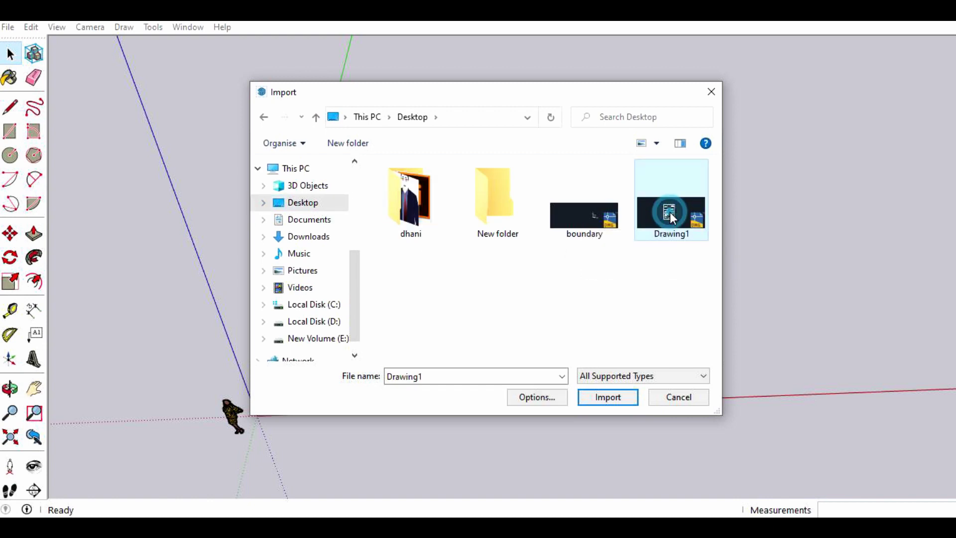
- Set the import units to Millimeters, import Drawing1 and close the import summary
{"action": "left_click", "coordinate": [542, 397]}
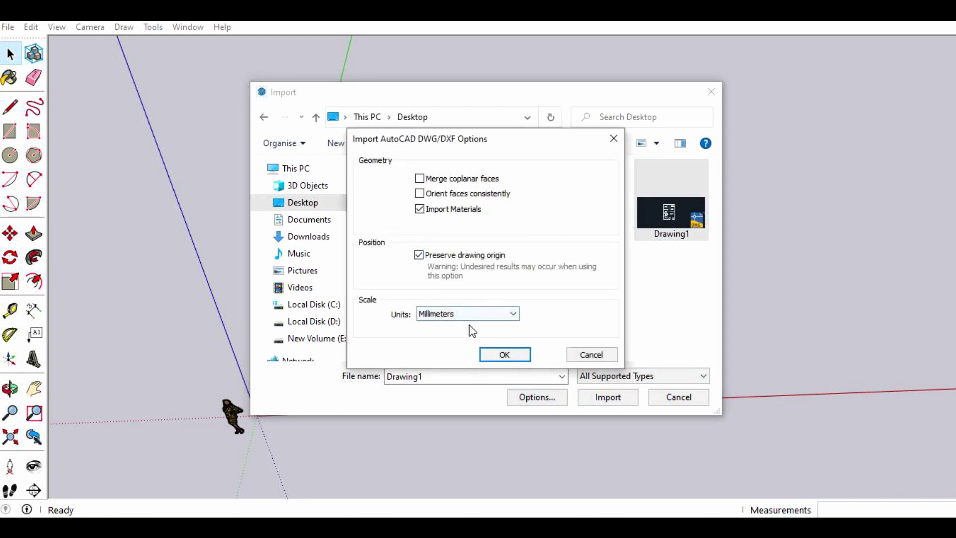
{"action": "left_click", "coordinate": [506, 315]}
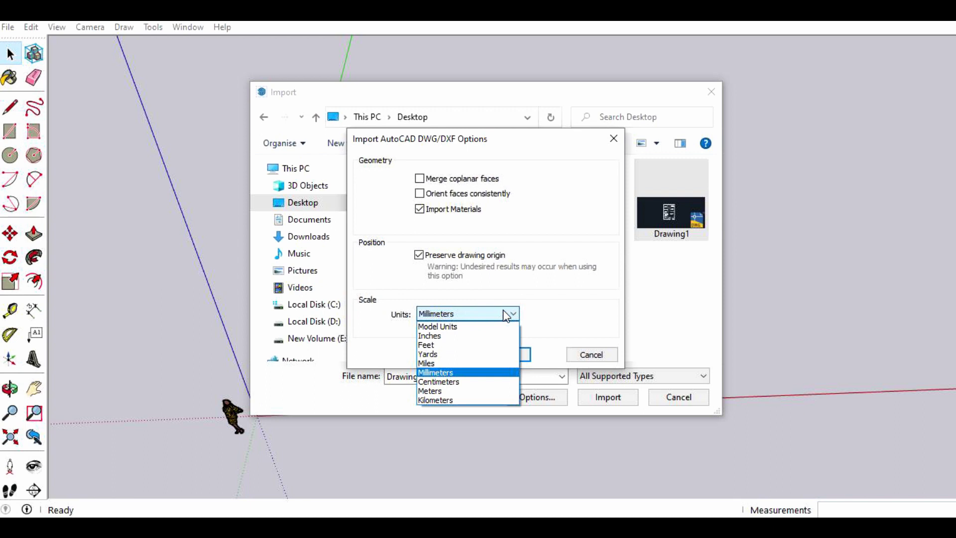
{"action": "left_click", "coordinate": [498, 371]}
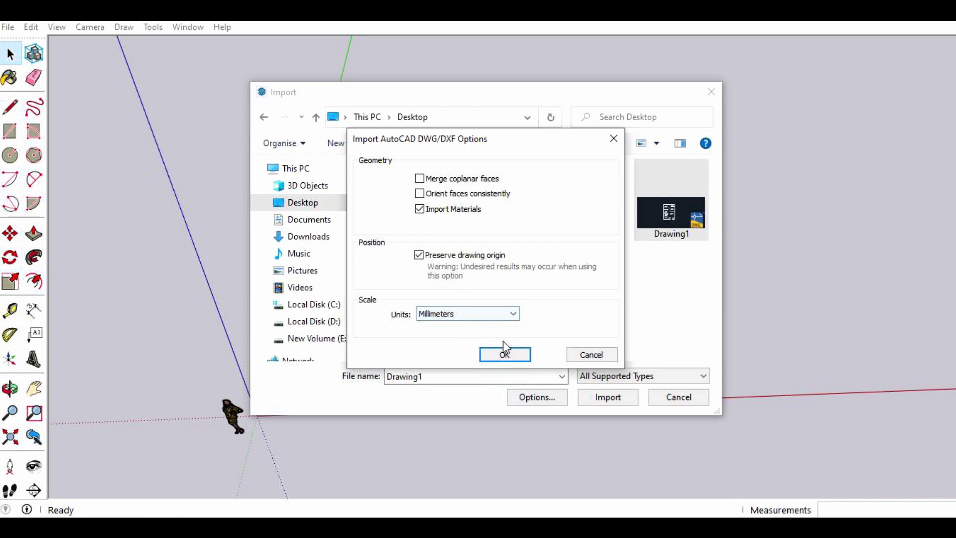
{"action": "left_click", "coordinate": [501, 357]}
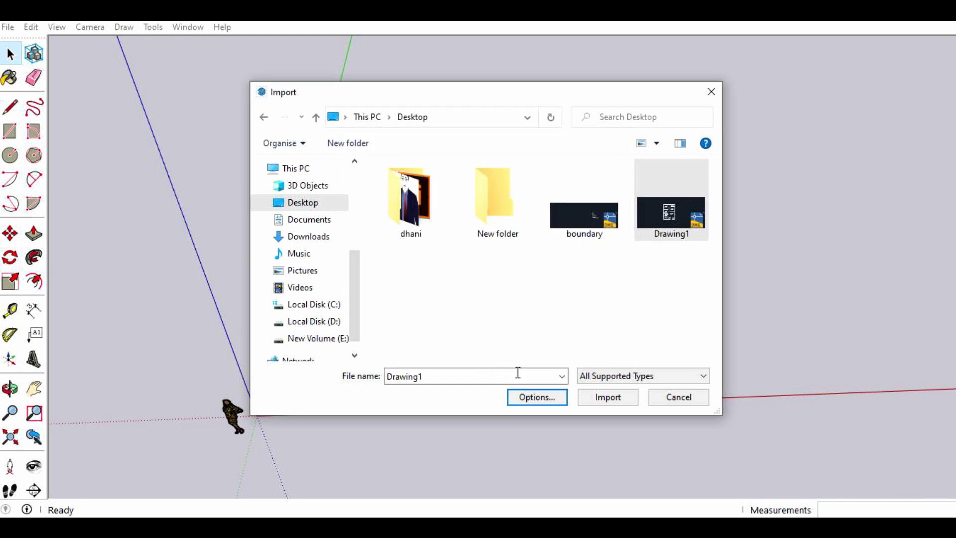
{"action": "left_click", "coordinate": [596, 397]}
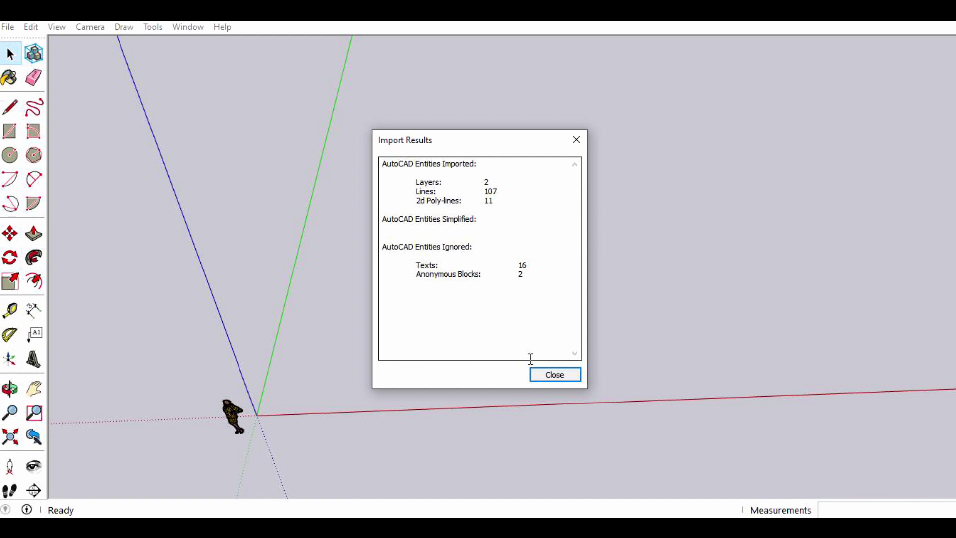
{"action": "left_click", "coordinate": [543, 376]}
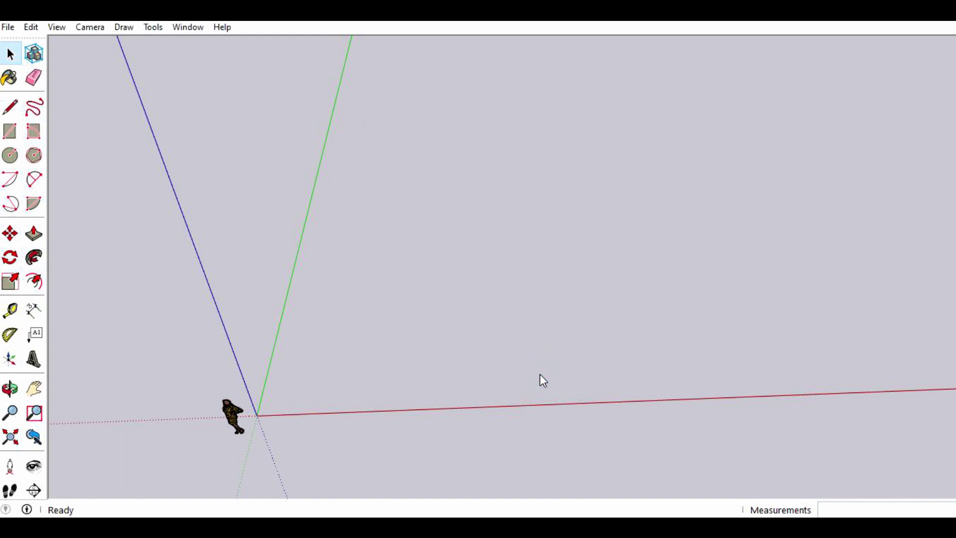
- Cut the whole imported floor plan with Ctrl+X and paste it beside the axes origin
{"action": "scroll", "coordinate": [419, 357], "scroll_direction": "down", "scroll_amount": 2}
{"action": "scroll", "coordinate": [422, 366], "scroll_direction": "down", "scroll_amount": 2}
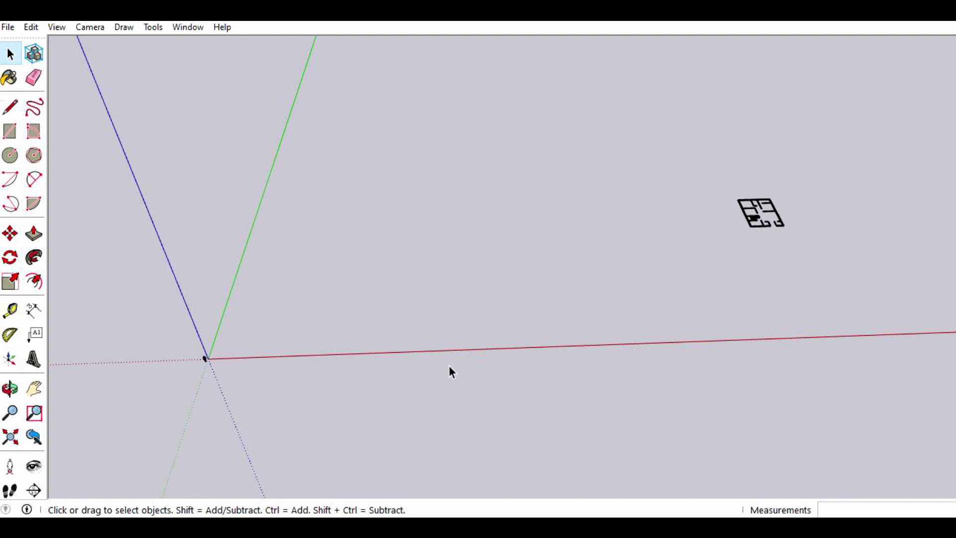
{"action": "scroll", "coordinate": [800, 204], "scroll_direction": "up", "scroll_amount": 2}
{"action": "scroll", "coordinate": [800, 207], "scroll_direction": "up", "scroll_amount": 1}
{"action": "scroll", "coordinate": [682, 262], "scroll_direction": "down", "scroll_amount": 1}
{"action": "scroll", "coordinate": [679, 263], "scroll_direction": "down", "scroll_amount": 2}
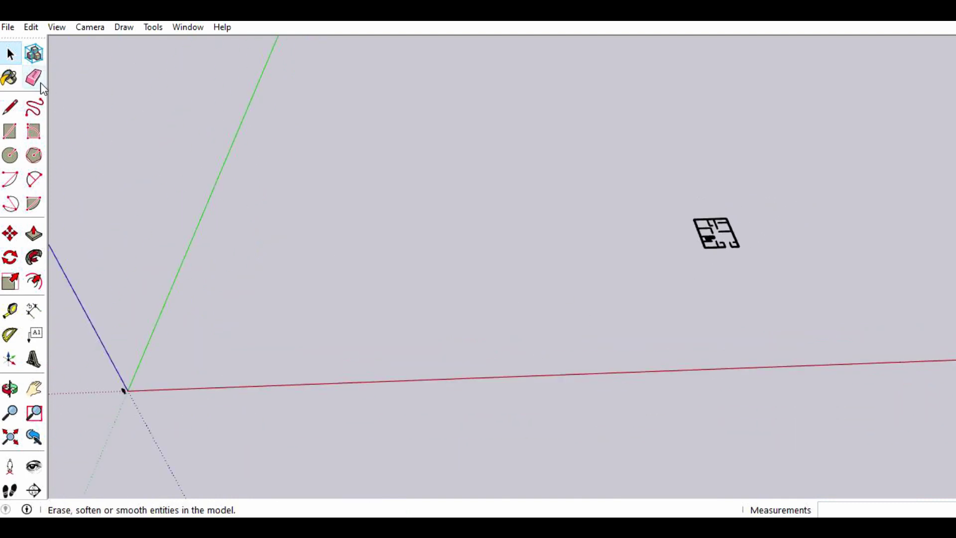
{"action": "left_click_drag", "start_coordinate": [734, 239], "coordinate": [682, 273]}
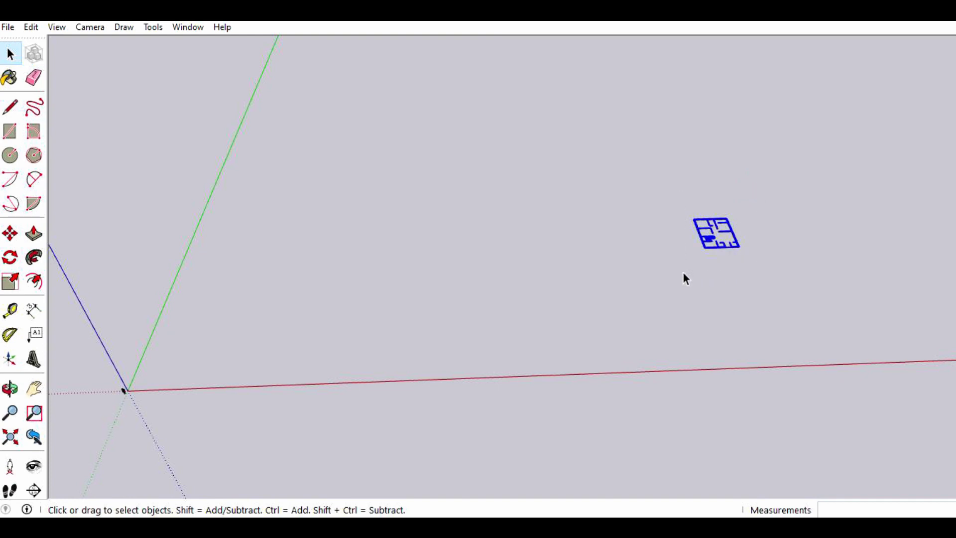
{"action": "key", "text": "ctrl+x"}
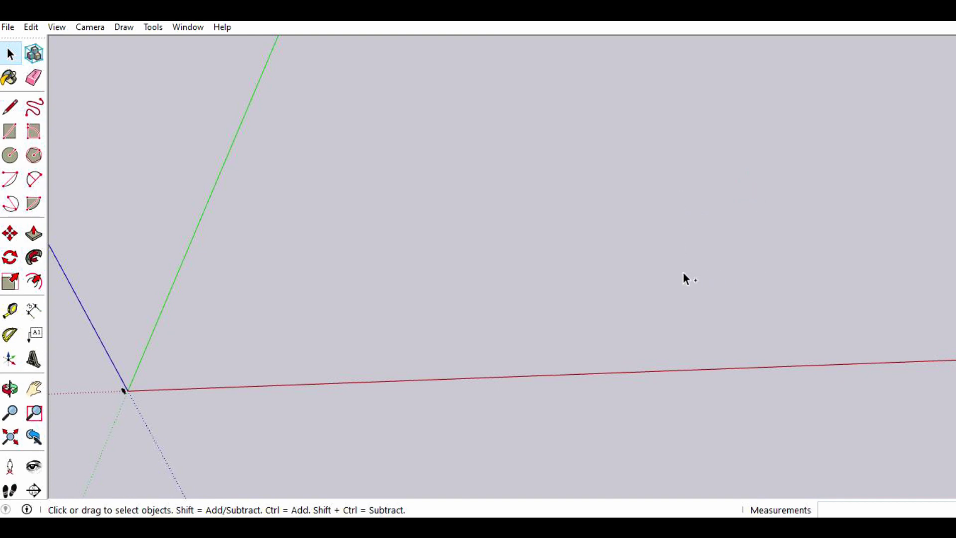
{"action": "key", "text": "ctrl+v"}
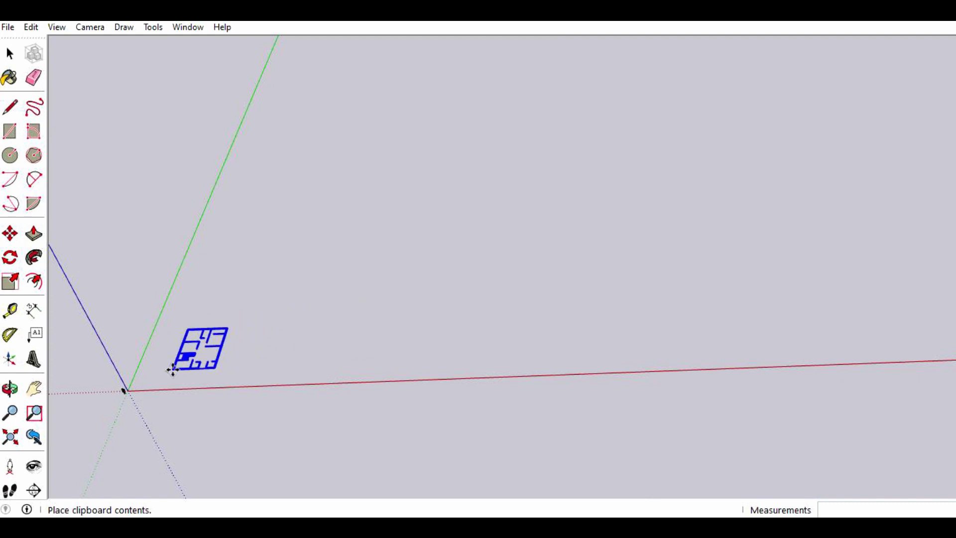
{"action": "left_click", "coordinate": [174, 366]}
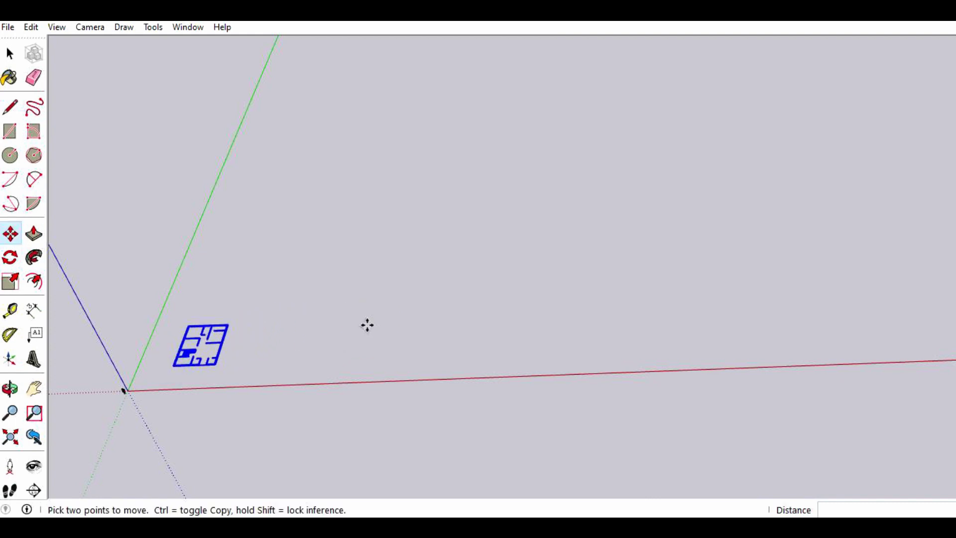
{"action": "key", "text": "Escape"}
{"action": "scroll", "coordinate": [463, 306], "scroll_direction": "down", "scroll_amount": 2}
{"action": "scroll", "coordinate": [429, 319], "scroll_direction": "down", "scroll_amount": 1}
{"action": "scroll", "coordinate": [214, 367], "scroll_direction": "up", "scroll_amount": 1}
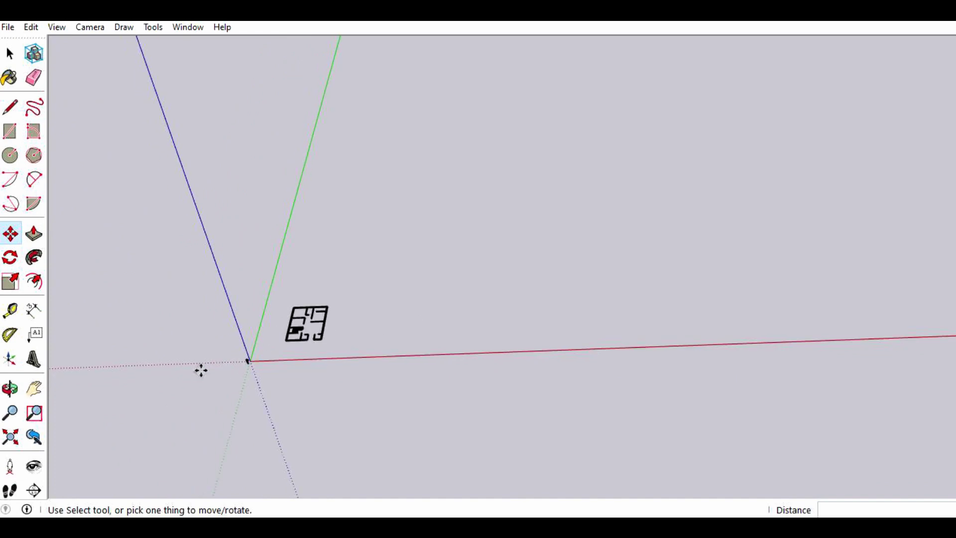
- Orbit the view until it looks straight down on the floor plan
{"action": "left_click", "coordinate": [14, 384]}
{"action": "mouse_move", "coordinate": [351, 282]}
{"action": "left_mouse_down"}
{"action": "mouse_move", "coordinate": [341, 387]}
{"action": "mouse_move", "coordinate": [268, 218]}
{"action": "left_mouse_up"}
{"action": "mouse_move", "coordinate": [288, 335]}
{"action": "left_mouse_down"}
{"action": "mouse_move", "coordinate": [363, 232]}
{"action": "mouse_move", "coordinate": [301, 324]}
{"action": "mouse_move", "coordinate": [348, 231]}
{"action": "mouse_move", "coordinate": [297, 381]}
{"action": "left_mouse_up"}
{"action": "mouse_move", "coordinate": [297, 316]}
{"action": "left_mouse_down"}
{"action": "mouse_move", "coordinate": [278, 332]}
{"action": "mouse_move", "coordinate": [252, 401]}
{"action": "left_mouse_up"}
{"action": "mouse_move", "coordinate": [266, 334]}
{"action": "left_mouse_down"}
{"action": "mouse_move", "coordinate": [256, 291]}
{"action": "mouse_move", "coordinate": [273, 309]}
{"action": "mouse_move", "coordinate": [316, 320]}
{"action": "left_mouse_up"}
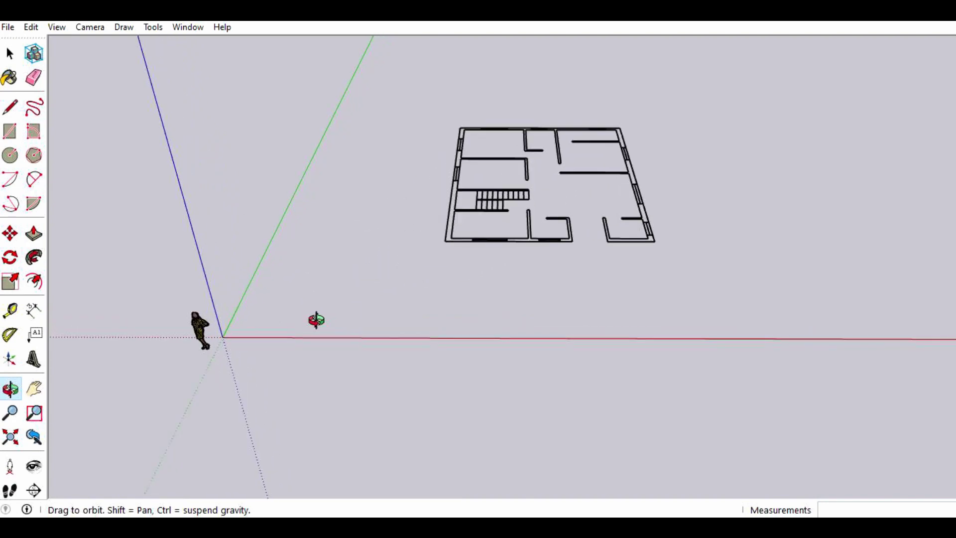
{"action": "left_click_drag", "start_coordinate": [419, 224], "coordinate": [401, 230]}
{"action": "mouse_move", "coordinate": [521, 194]}
{"action": "left_mouse_down"}
{"action": "mouse_move", "coordinate": [508, 273]}
{"action": "mouse_move", "coordinate": [541, 247]}
{"action": "left_mouse_up"}
{"action": "mouse_move", "coordinate": [567, 131]}
{"action": "left_mouse_down"}
{"action": "mouse_move", "coordinate": [563, 222]}
{"action": "mouse_move", "coordinate": [458, 297]}
{"action": "left_mouse_up"}
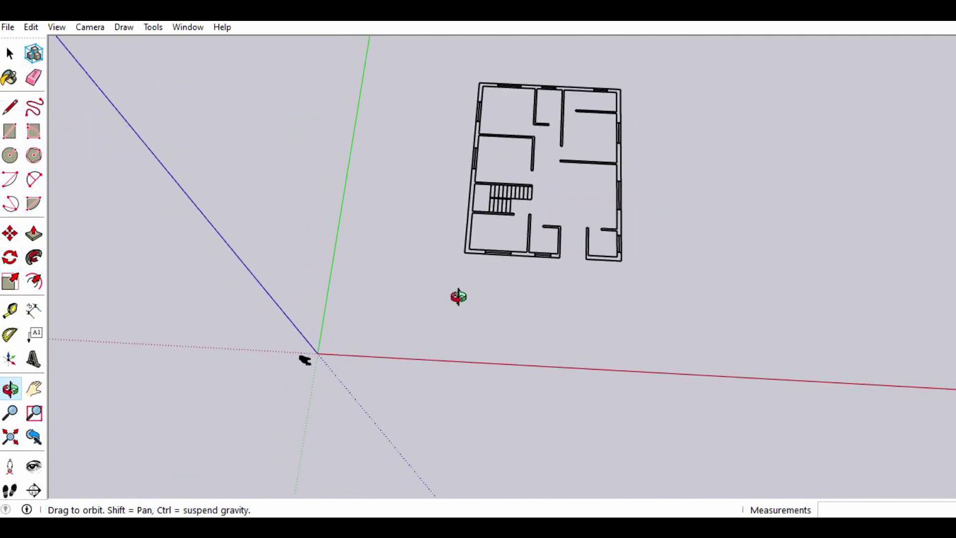
{"action": "mouse_move", "coordinate": [564, 144]}
{"action": "left_mouse_down"}
{"action": "mouse_move", "coordinate": [553, 138]}
{"action": "mouse_move", "coordinate": [587, 158]}
{"action": "mouse_move", "coordinate": [593, 189]}
{"action": "mouse_move", "coordinate": [574, 219]}
{"action": "mouse_move", "coordinate": [575, 237]}
{"action": "mouse_move", "coordinate": [529, 299]}
{"action": "left_mouse_up"}
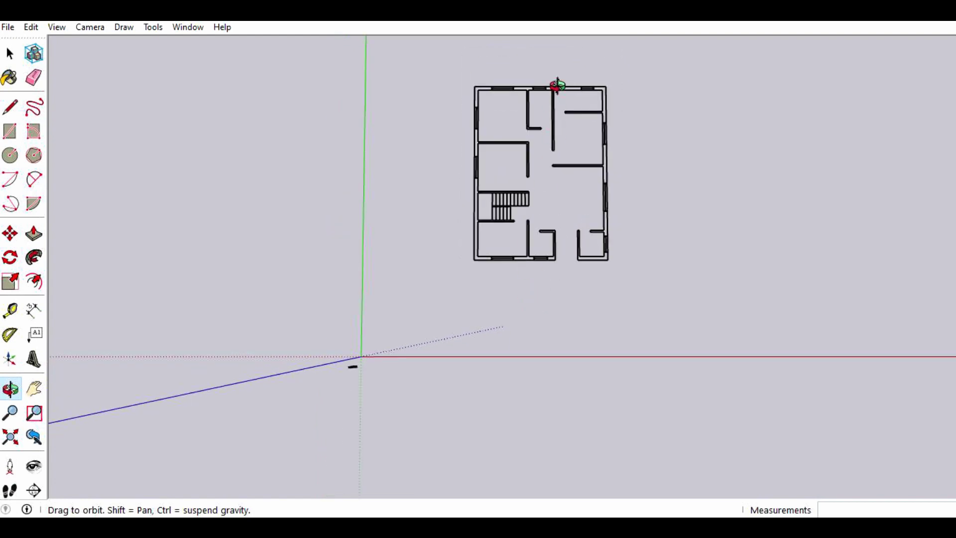
- Zoom in so the floor plan fills most of the view
{"action": "scroll", "coordinate": [557, 84], "scroll_direction": "up", "scroll_amount": 1}
{"action": "scroll", "coordinate": [566, 87], "scroll_direction": "up", "scroll_amount": 2}
{"action": "scroll", "coordinate": [560, 98], "scroll_direction": "up", "scroll_amount": 1}
{"action": "scroll", "coordinate": [563, 133], "scroll_direction": "up", "scroll_amount": 1}
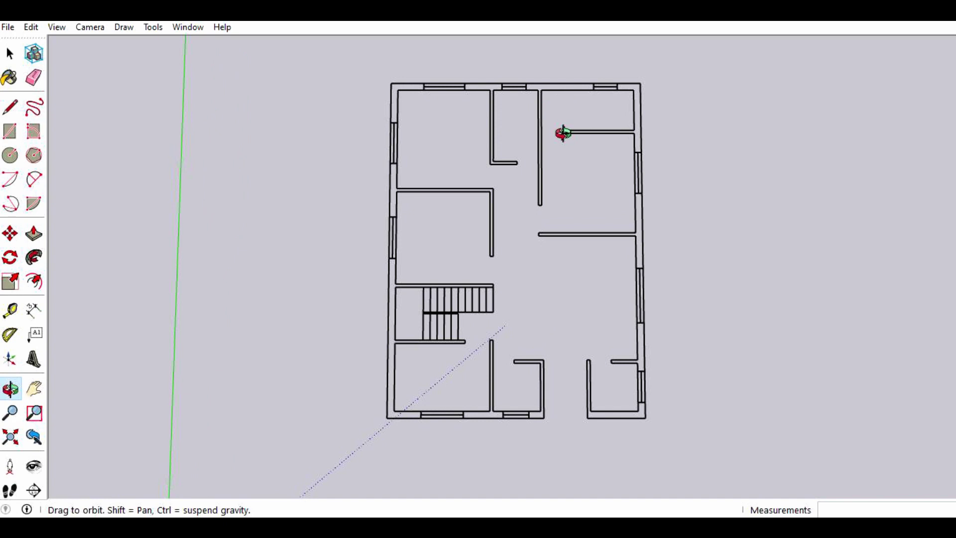
{"action": "scroll", "coordinate": [520, 238], "scroll_direction": "down", "scroll_amount": 1}
{"action": "scroll", "coordinate": [485, 242], "scroll_direction": "up", "scroll_amount": 1}
{"action": "scroll", "coordinate": [585, 155], "scroll_direction": "up", "scroll_amount": 1}
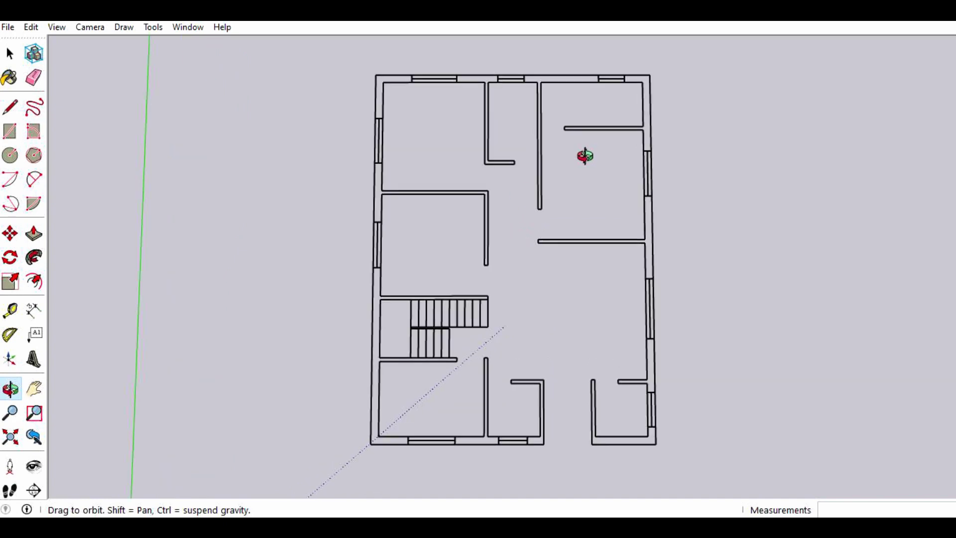
- Trace rectangle faces over the upper and middle left outer wall pieces, leaving window gaps
{"action": "left_click", "coordinate": [10, 134]}
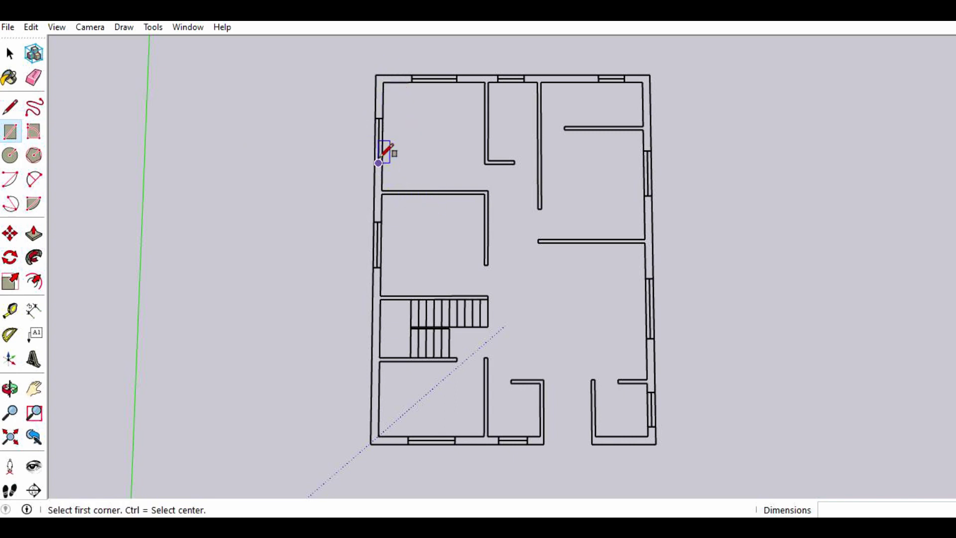
{"action": "scroll", "coordinate": [384, 79], "scroll_direction": "up", "scroll_amount": 1}
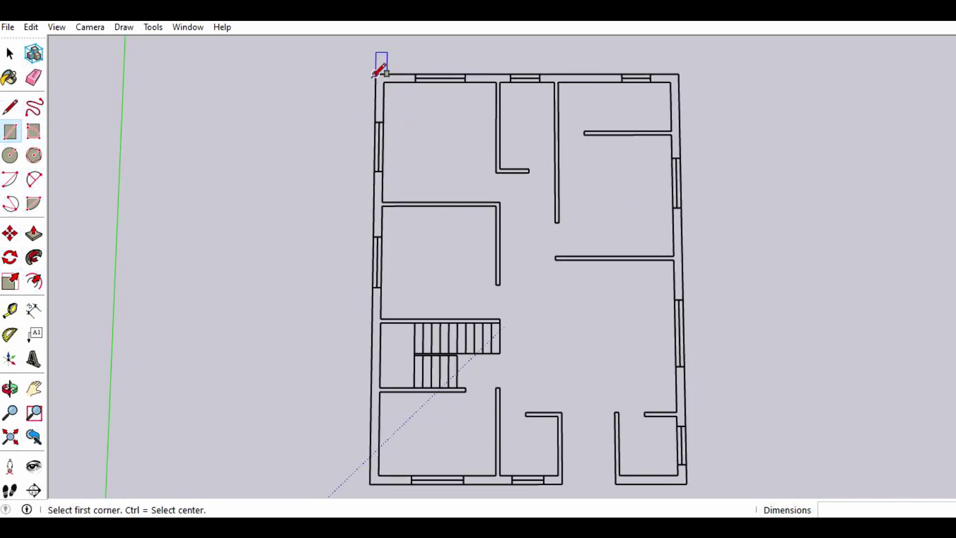
{"action": "left_click", "coordinate": [375, 73]}
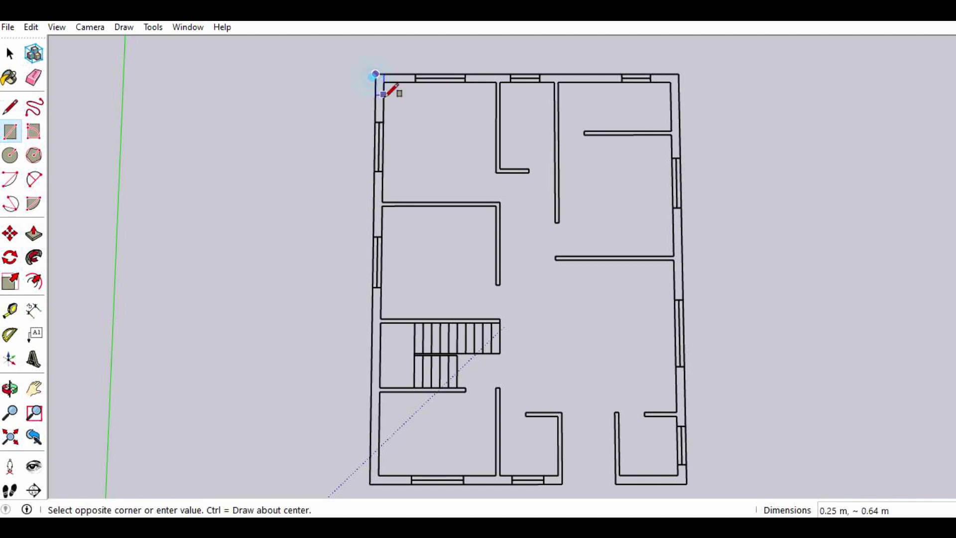
{"action": "left_click", "coordinate": [383, 122]}
{"action": "left_click", "coordinate": [374, 122]}
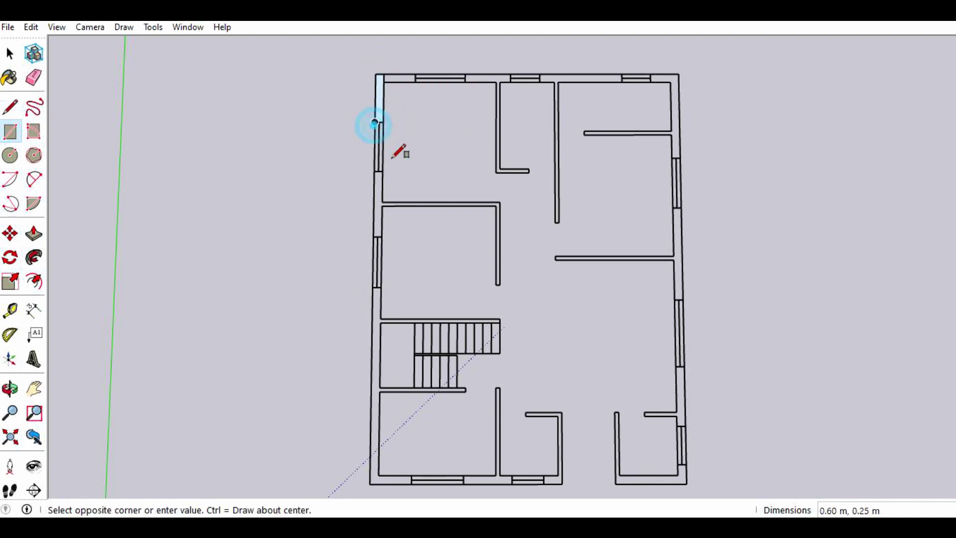
{"action": "left_click", "coordinate": [382, 171]}
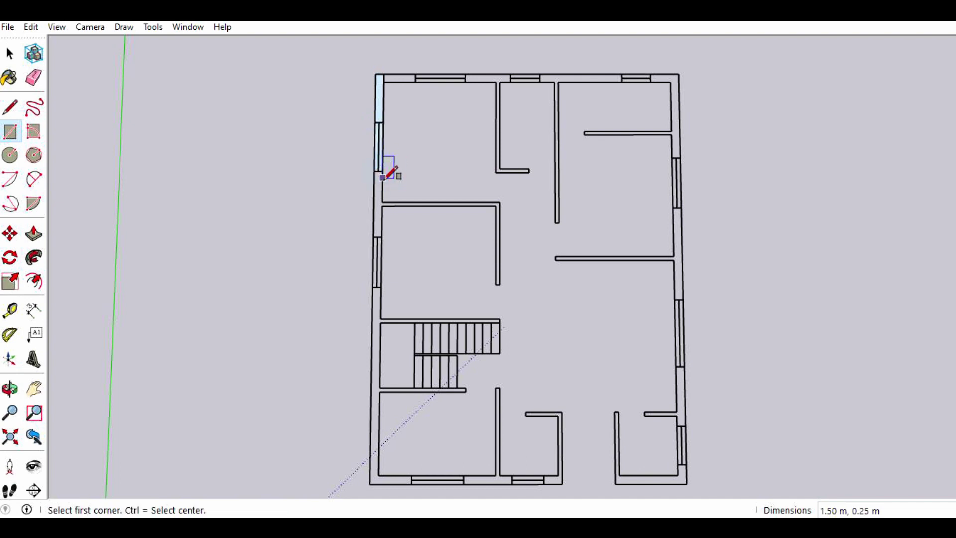
{"action": "left_click", "coordinate": [373, 171]}
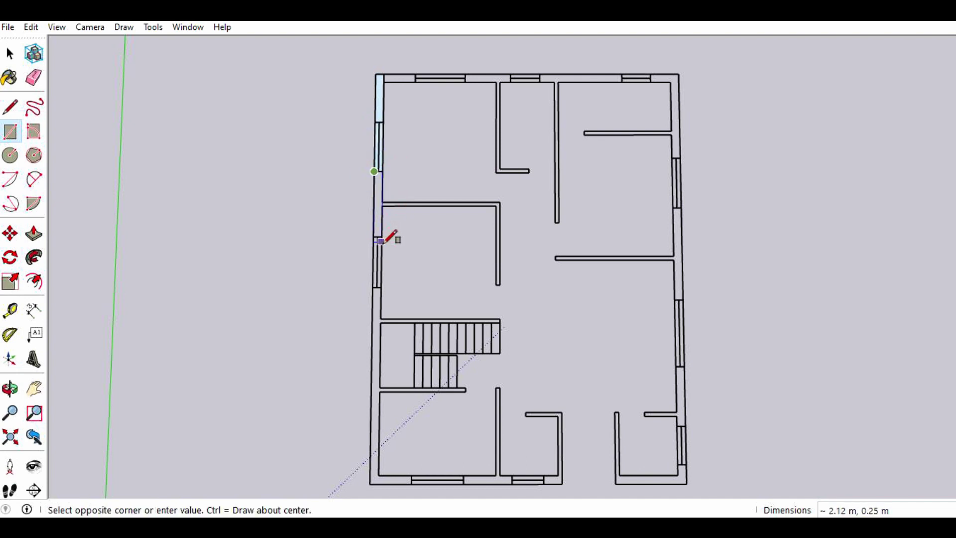
{"action": "scroll", "coordinate": [381, 234], "scroll_direction": "up", "scroll_amount": 2}
{"action": "left_click", "coordinate": [381, 234]}
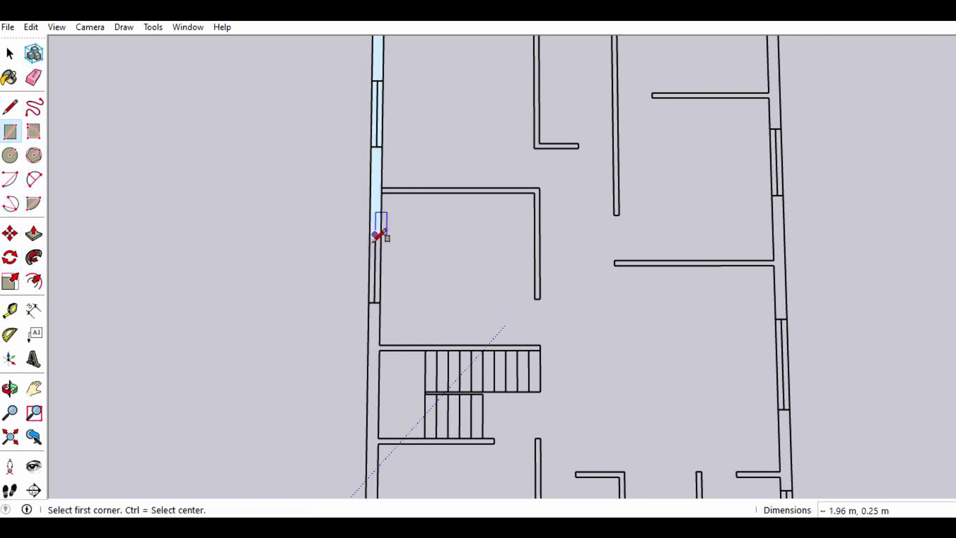
{"action": "left_click", "coordinate": [369, 234]}
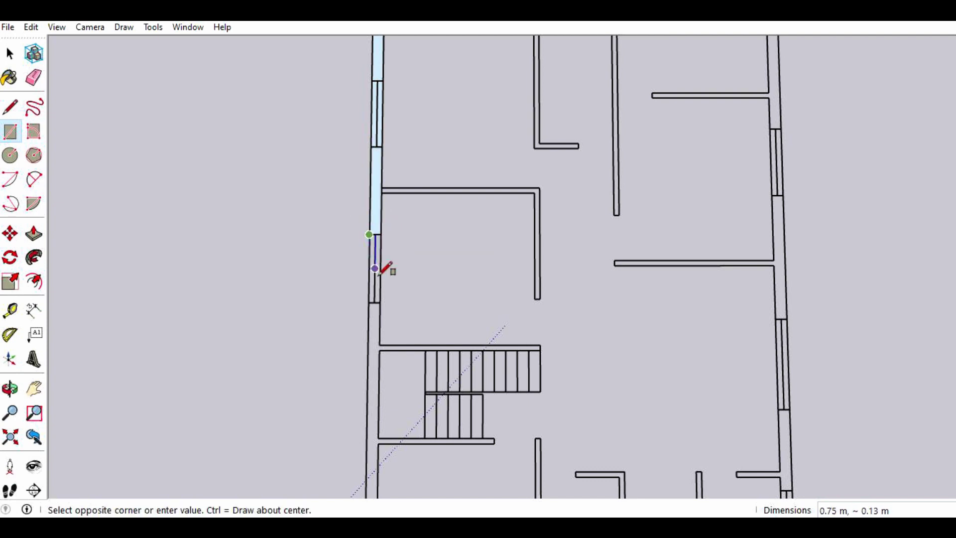
{"action": "left_click", "coordinate": [379, 301]}
{"action": "scroll", "coordinate": [386, 250], "scroll_direction": "down", "scroll_amount": 2}
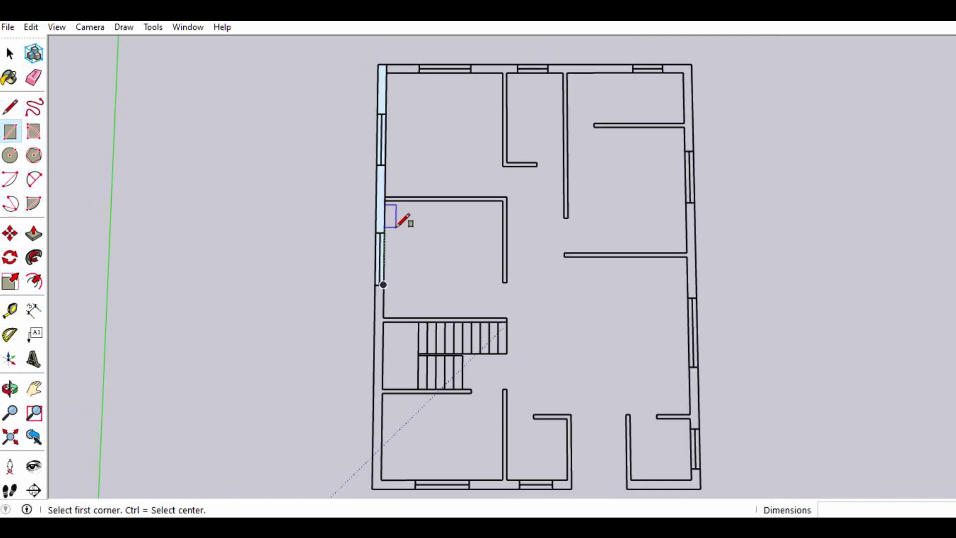
{"action": "scroll", "coordinate": [395, 254], "scroll_direction": "down", "scroll_amount": 1}
{"action": "scroll", "coordinate": [391, 373], "scroll_direction": "up", "scroll_amount": 1}
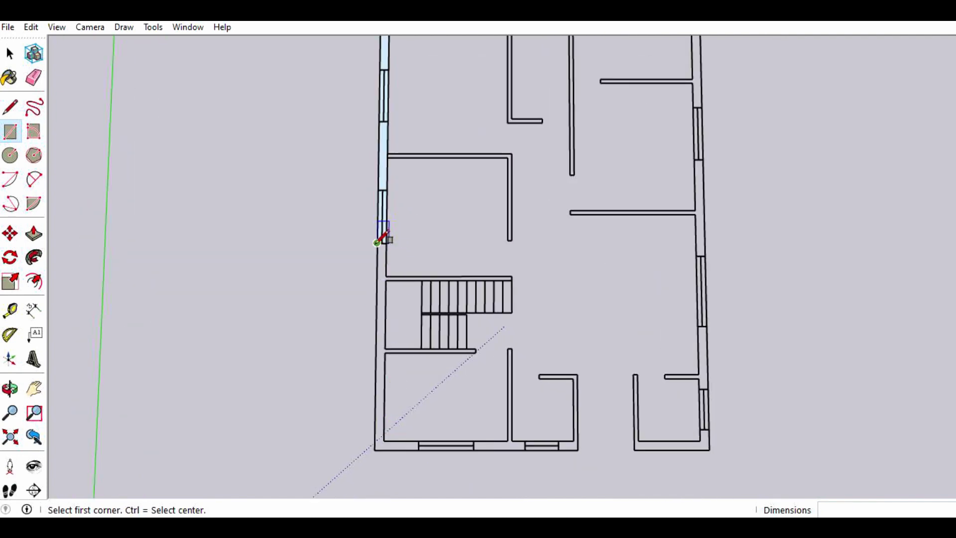
- Fill the lower left wall strip and the bottom wall pieces, including the 1.50 m one
{"action": "left_click", "coordinate": [377, 243]}
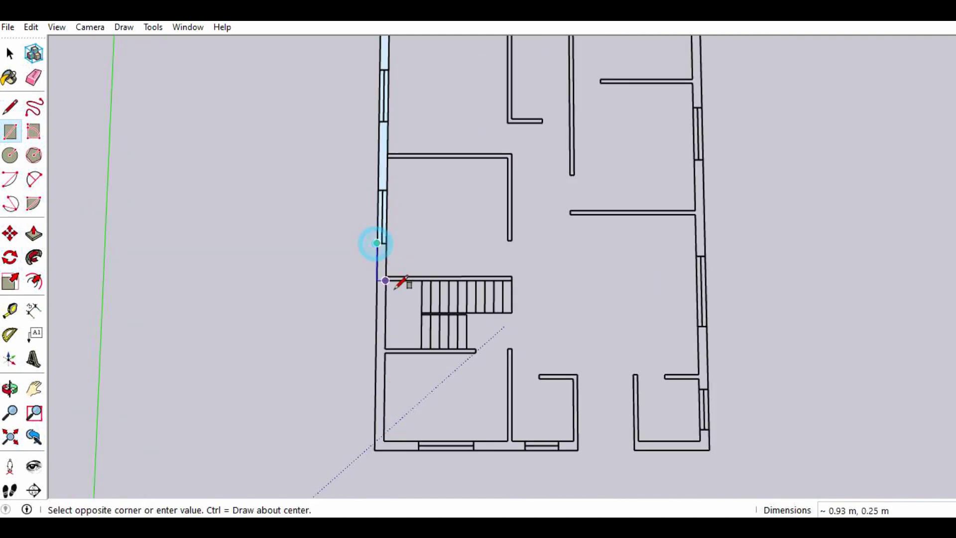
{"action": "left_click", "coordinate": [383, 441]}
{"action": "left_click", "coordinate": [374, 441]}
{"action": "left_click", "coordinate": [419, 450]}
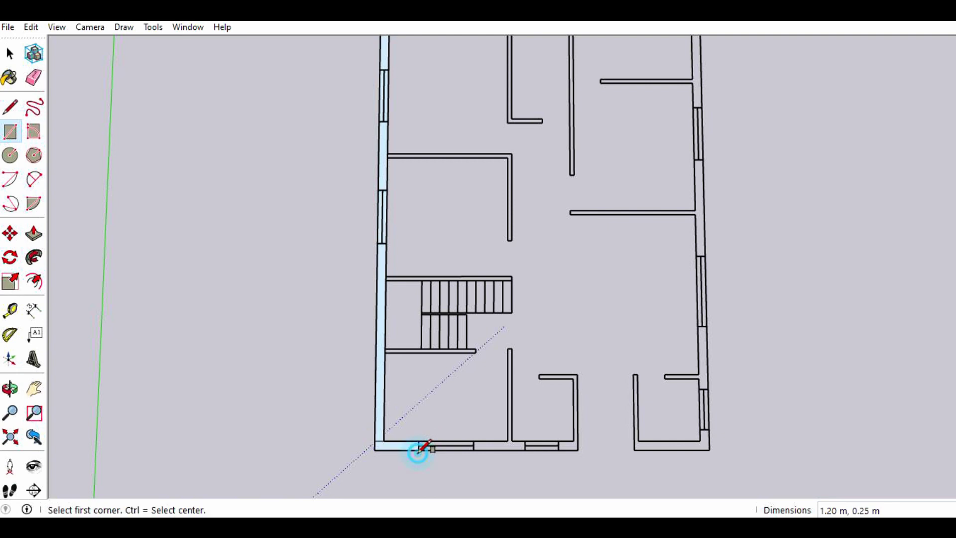
{"action": "left_click", "coordinate": [418, 441]}
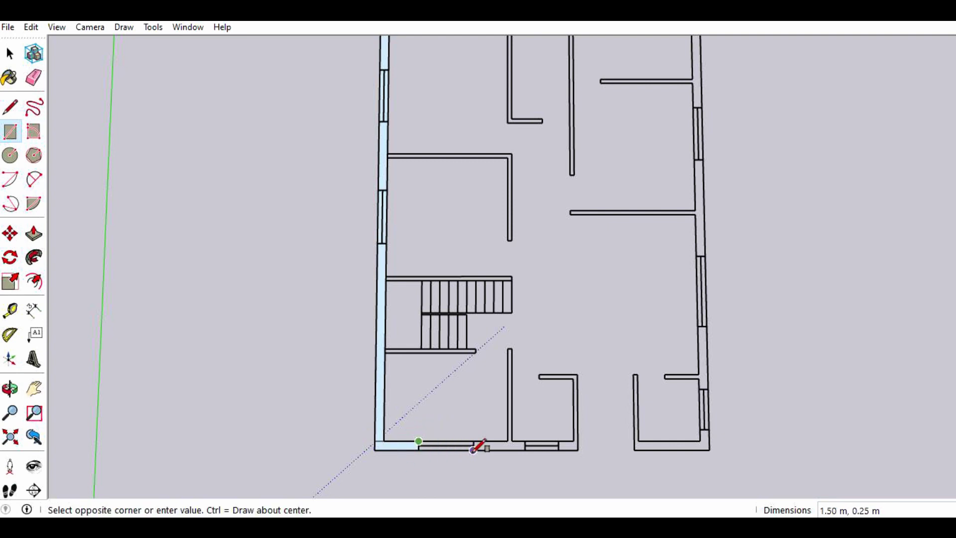
{"action": "left_click", "coordinate": [473, 450]}
{"action": "left_click", "coordinate": [473, 441]}
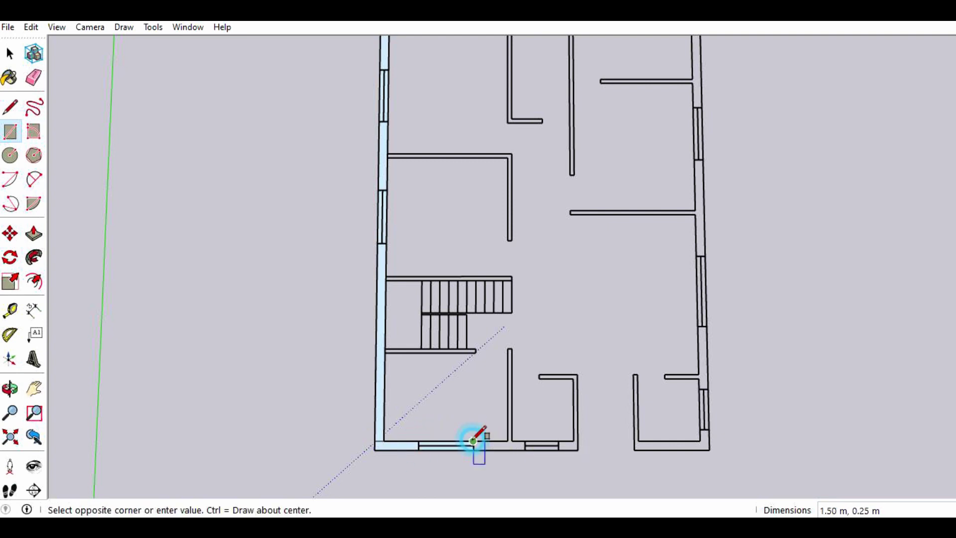
{"action": "left_click", "coordinate": [525, 450]}
{"action": "left_click", "coordinate": [525, 441]}
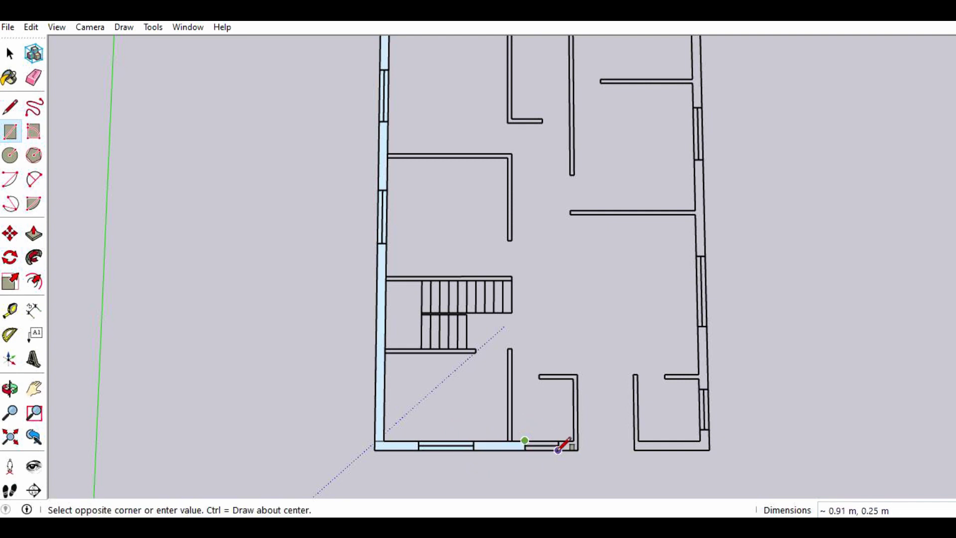
{"action": "left_click", "coordinate": [557, 450]}
{"action": "left_click", "coordinate": [557, 441]}
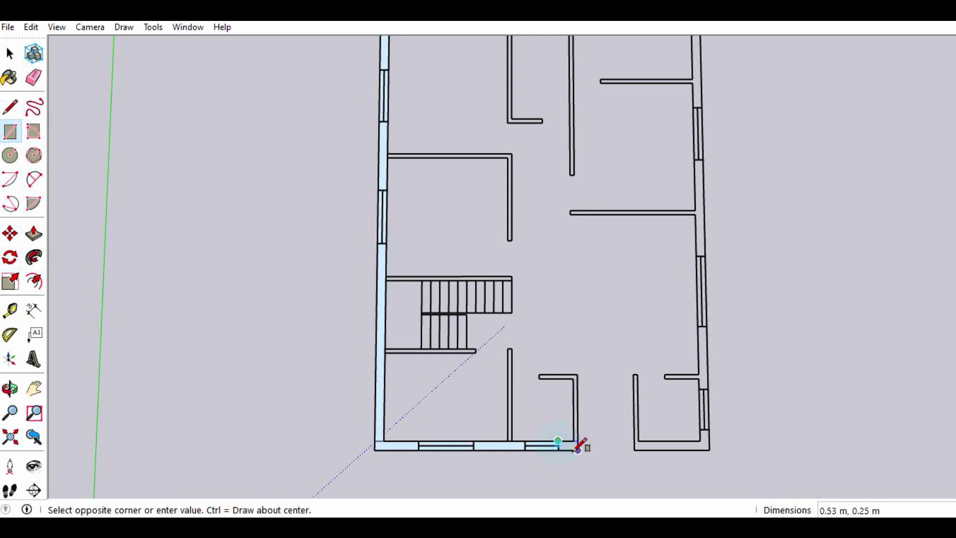
{"action": "left_click", "coordinate": [577, 450]}
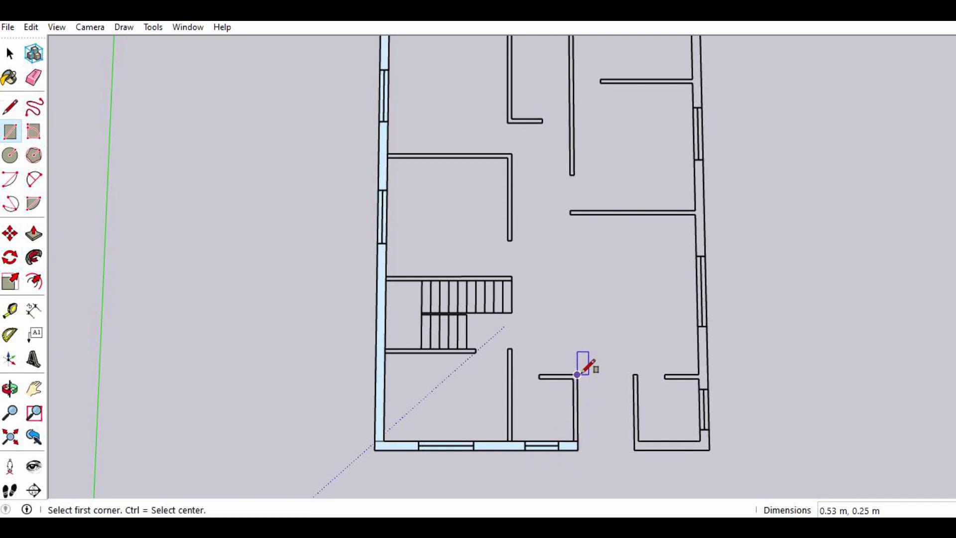
- Draw faces over the small room's 1.80 m wall, its top wall and the neighbouring inner wall
{"action": "left_click", "coordinate": [588, 352]}
{"action": "scroll", "coordinate": [577, 437], "scroll_direction": "up", "scroll_amount": 2}
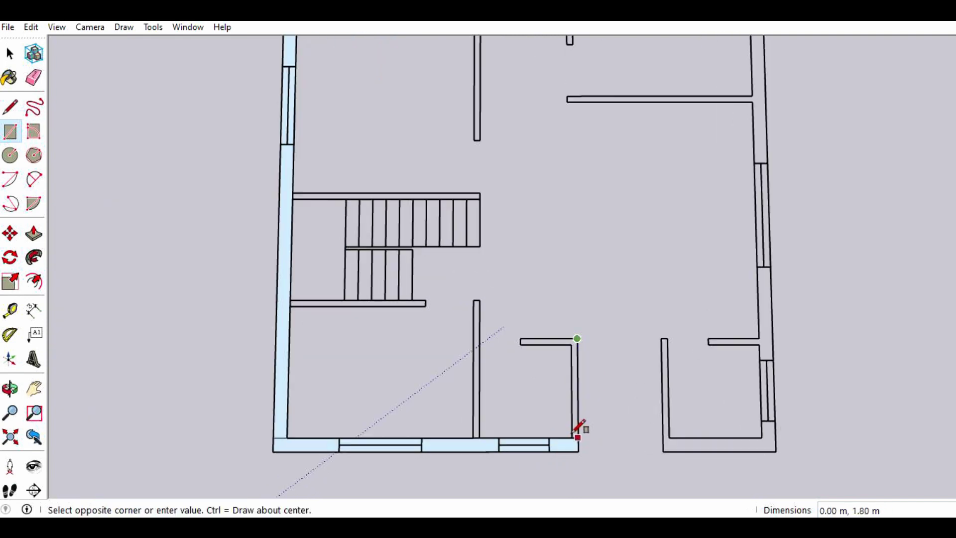
{"action": "scroll", "coordinate": [578, 437], "scroll_direction": "up", "scroll_amount": 1}
{"action": "left_click", "coordinate": [578, 436]}
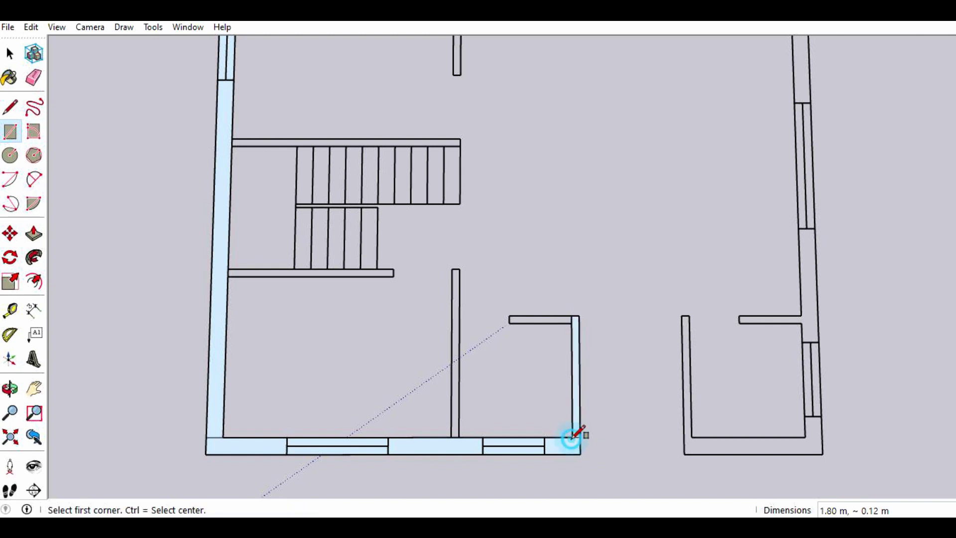
{"action": "left_click", "coordinate": [508, 316]}
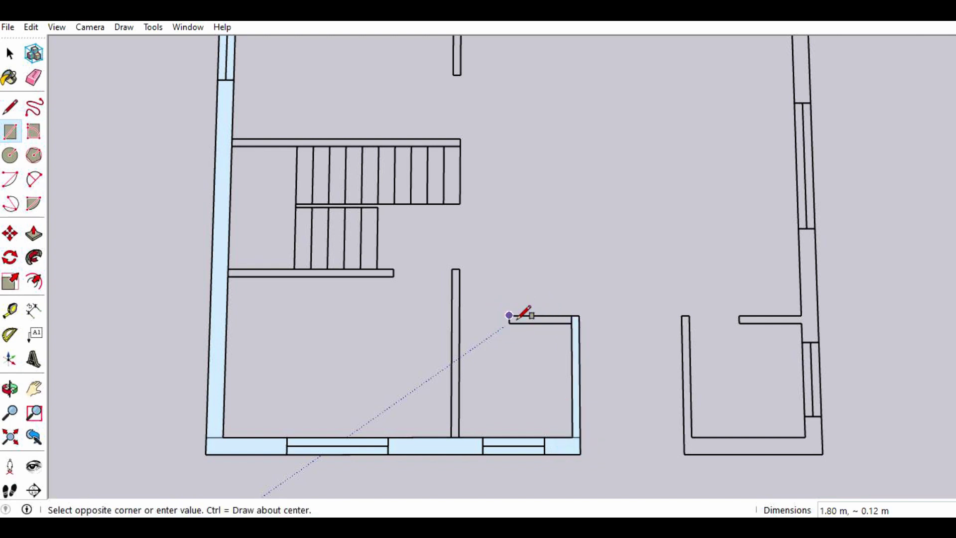
{"action": "left_click", "coordinate": [572, 323]}
{"action": "left_click", "coordinate": [452, 268]}
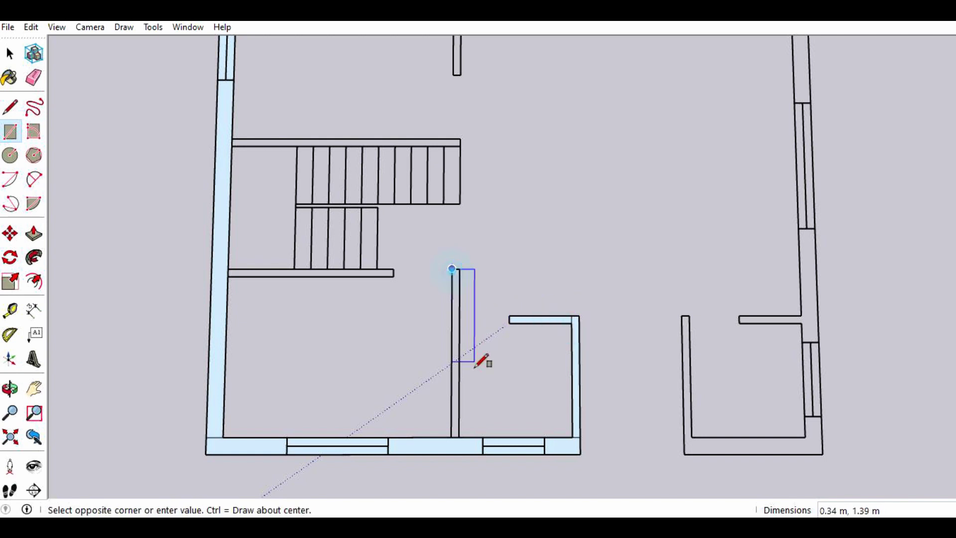
{"action": "left_click", "coordinate": [458, 437]}
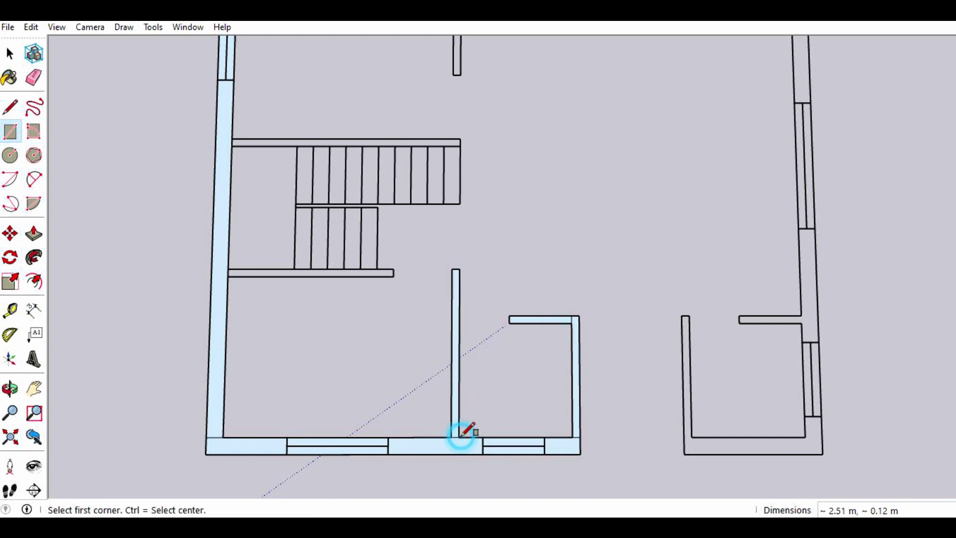
- Draw a rectangle face over the stair wall from its left end to its right end
{"action": "left_click", "coordinate": [227, 268]}
{"action": "left_click", "coordinate": [393, 276]}
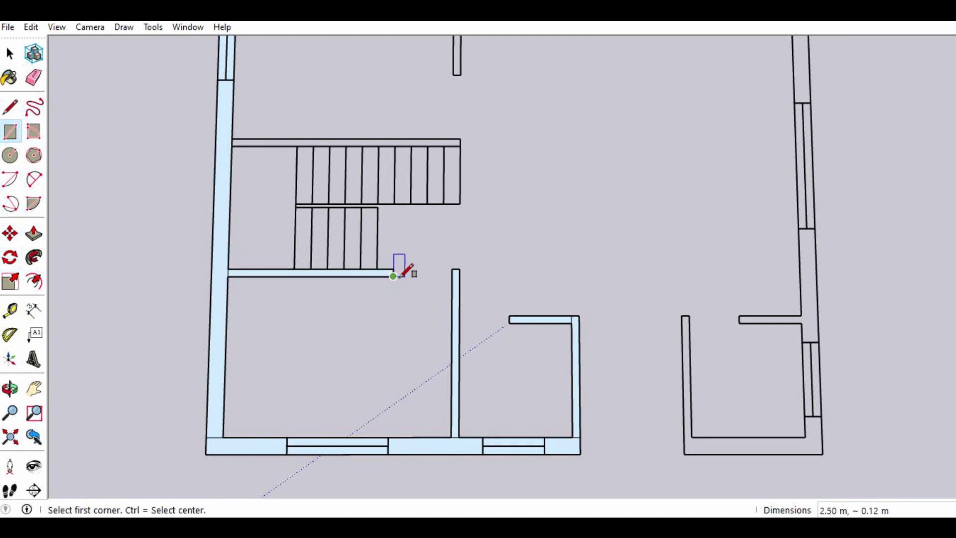
{"action": "scroll", "coordinate": [401, 275], "scroll_direction": "down", "scroll_amount": 2}
{"action": "scroll", "coordinate": [416, 301], "scroll_direction": "down", "scroll_amount": 1}
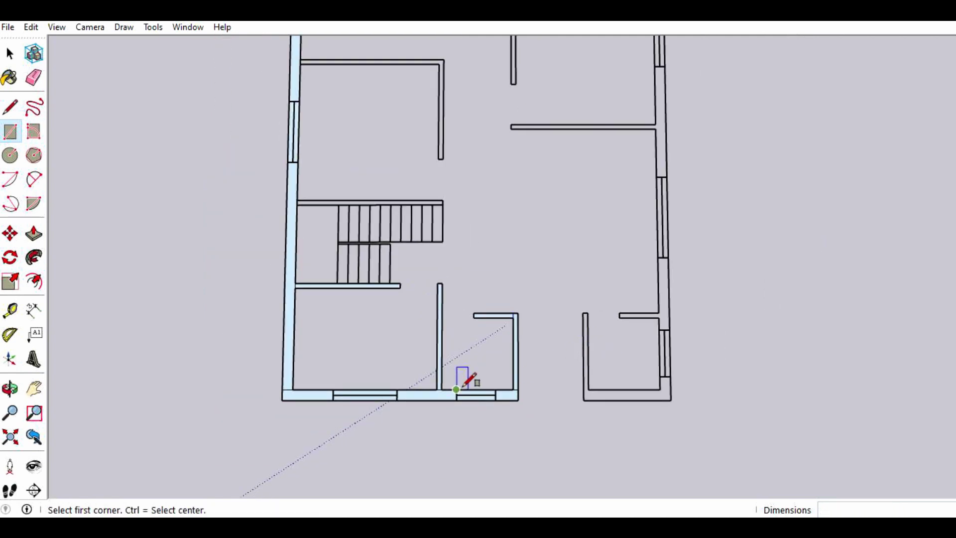
{"action": "scroll", "coordinate": [463, 386], "scroll_direction": "down", "scroll_amount": 1}
{"action": "scroll", "coordinate": [627, 338], "scroll_direction": "up", "scroll_amount": 1}
{"action": "scroll", "coordinate": [647, 341], "scroll_direction": "up", "scroll_amount": 1}
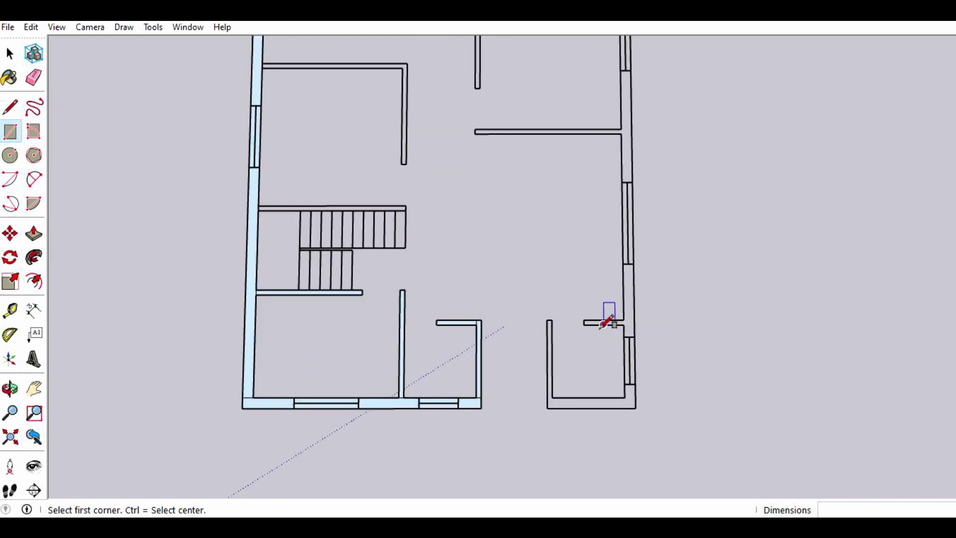
{"action": "scroll", "coordinate": [548, 324], "scroll_direction": "up", "scroll_amount": 1}
- Draw faces over the lower right room's left wall, bottom wall and bottom-right corner piece
{"action": "left_click", "coordinate": [547, 318]}
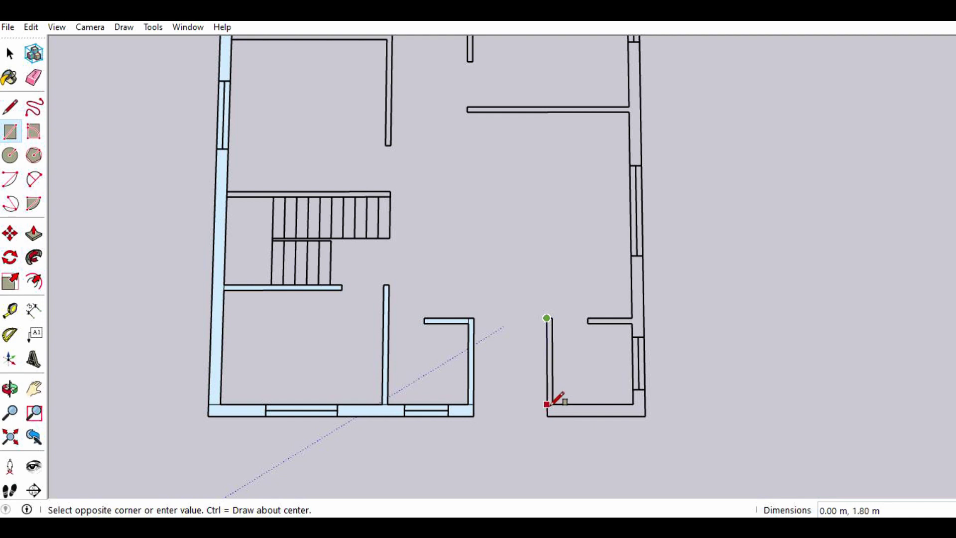
{"action": "scroll", "coordinate": [552, 402], "scroll_direction": "up", "scroll_amount": 1}
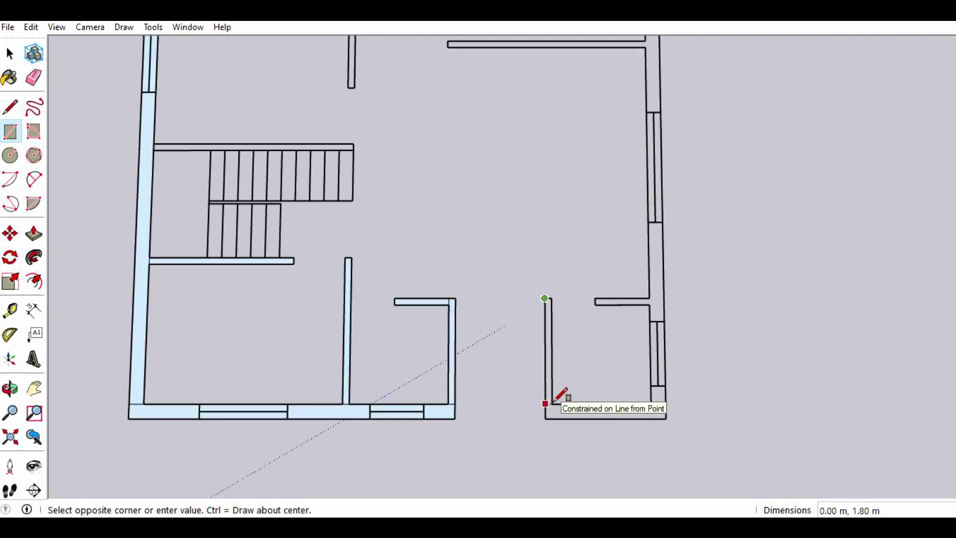
{"action": "left_click", "coordinate": [552, 403]}
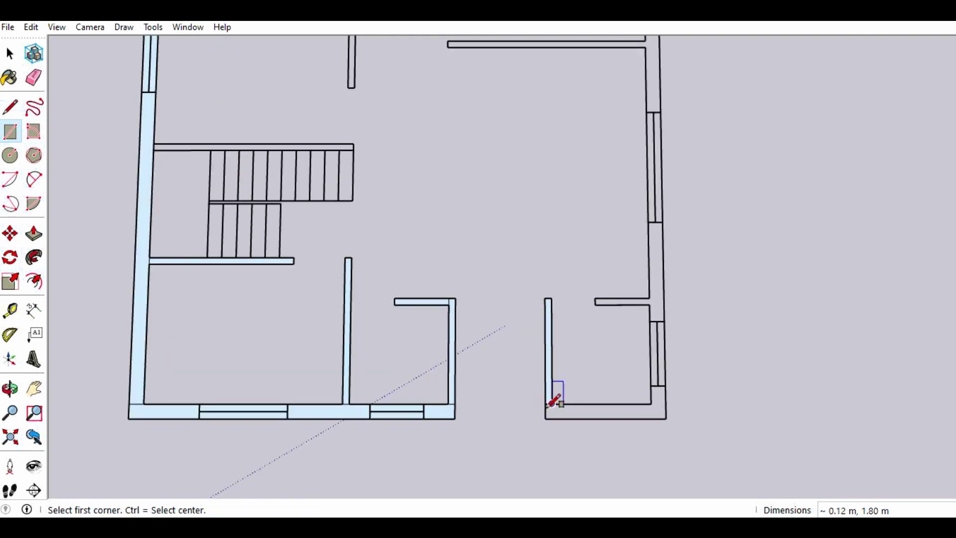
{"action": "left_click", "coordinate": [551, 403]}
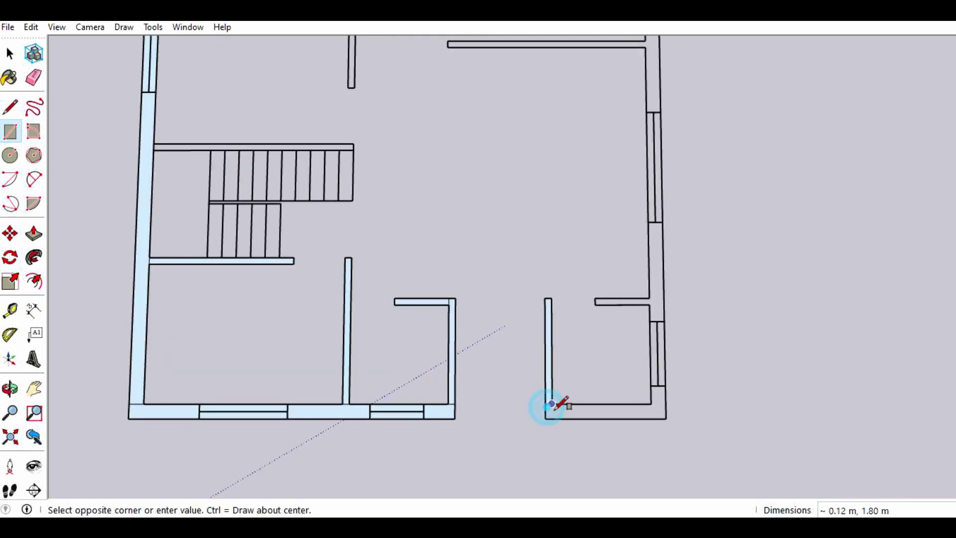
{"action": "left_click", "coordinate": [666, 417]}
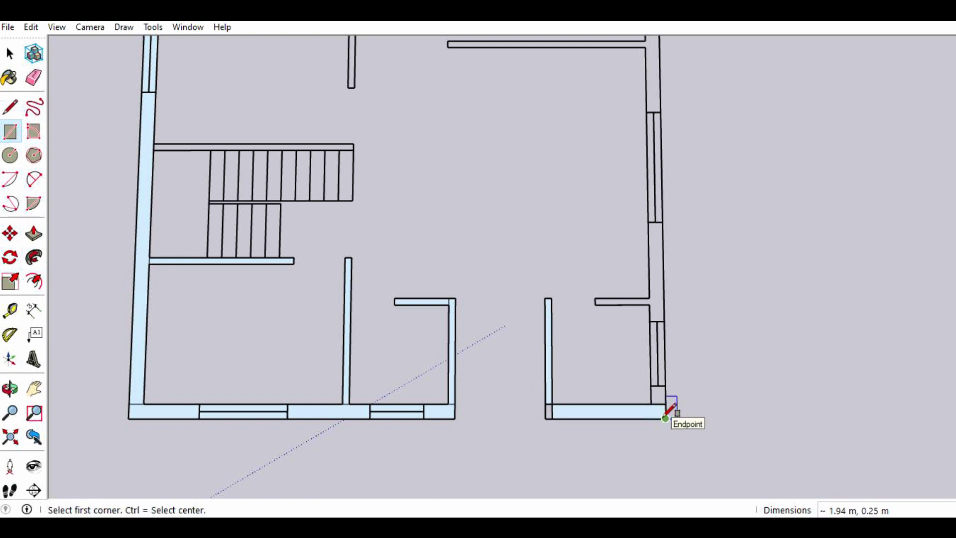
{"action": "key", "text": "ctrl+z"}
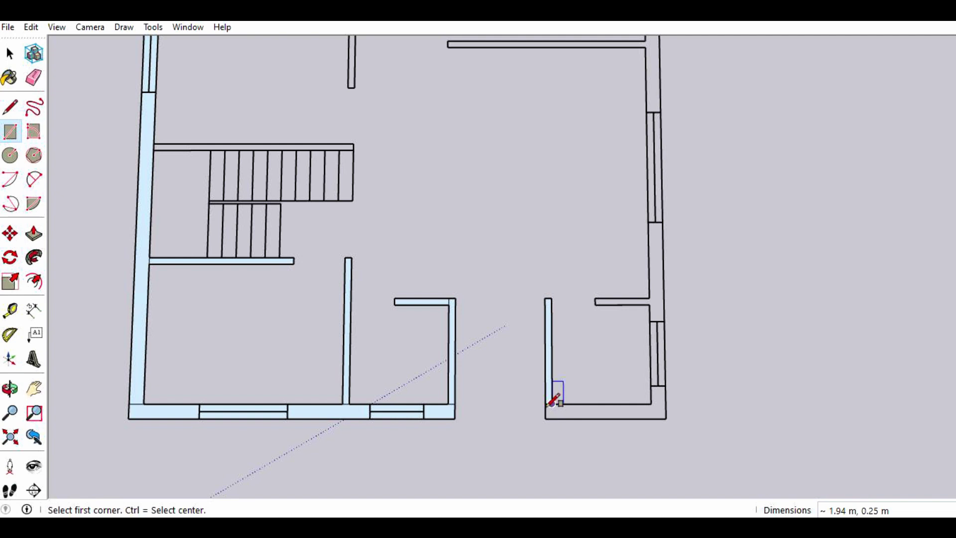
{"action": "left_click", "coordinate": [545, 418]}
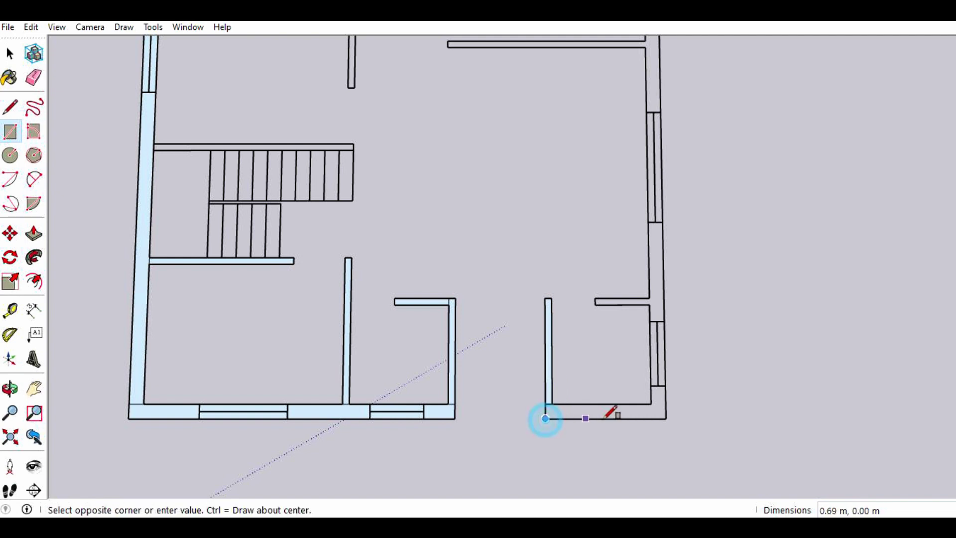
{"action": "left_click", "coordinate": [651, 402]}
{"action": "left_click", "coordinate": [651, 386]}
{"action": "left_click", "coordinate": [666, 418]}
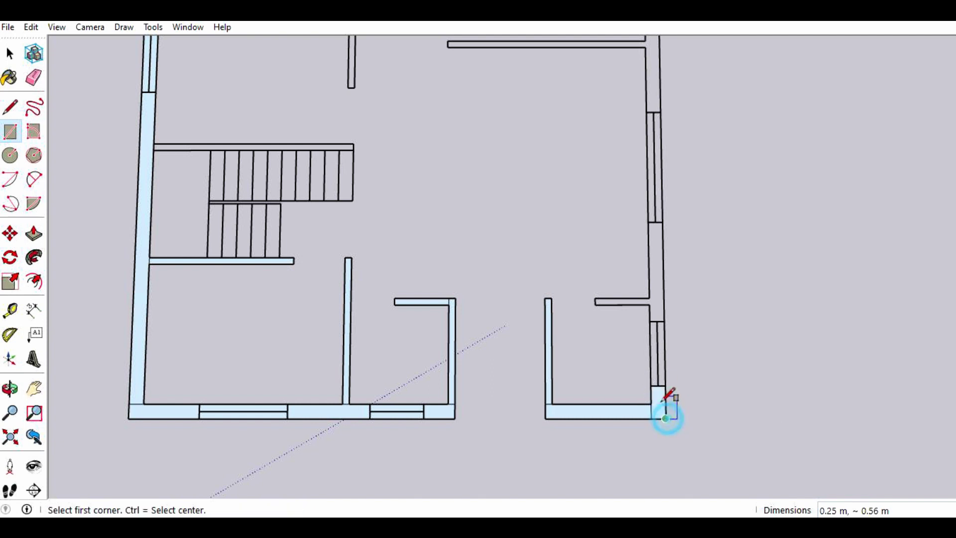
- Fill the right outer wall strips and the short interior wall top with rectangle faces
{"action": "left_click", "coordinate": [649, 320]}
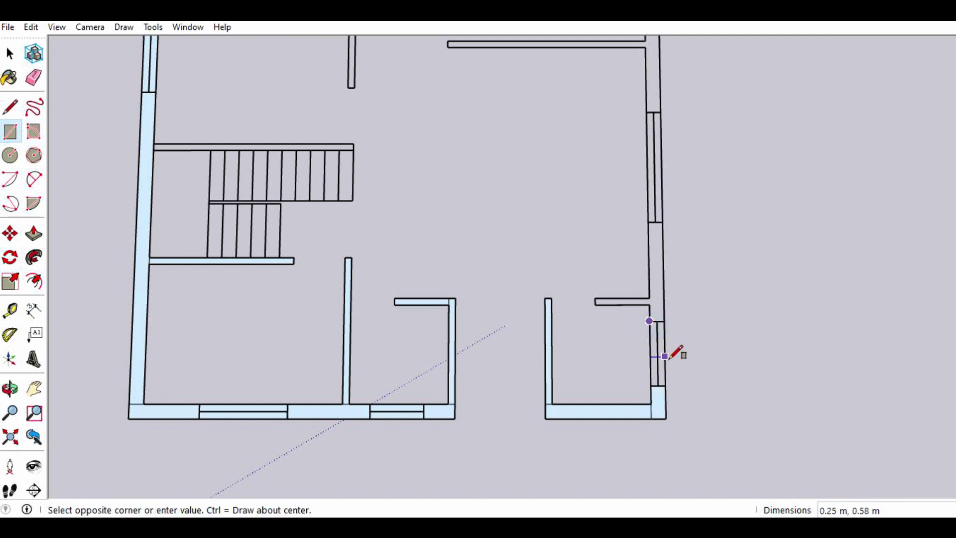
{"action": "left_click", "coordinate": [667, 385]}
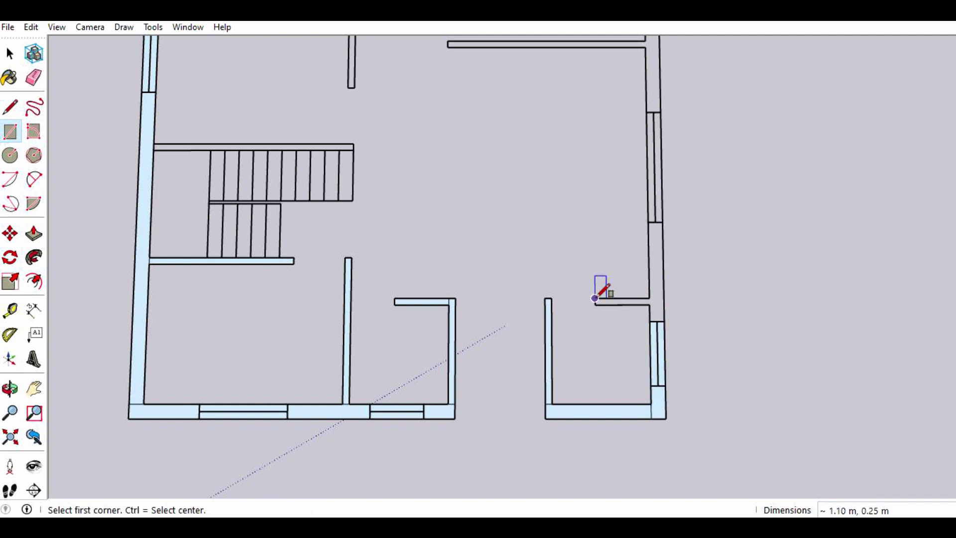
{"action": "left_click", "coordinate": [594, 298]}
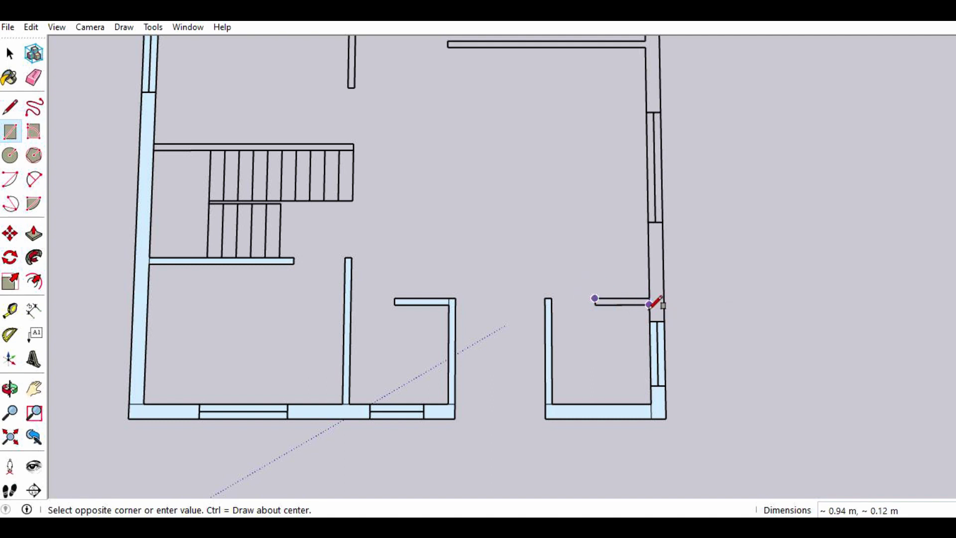
{"action": "left_click", "coordinate": [649, 304]}
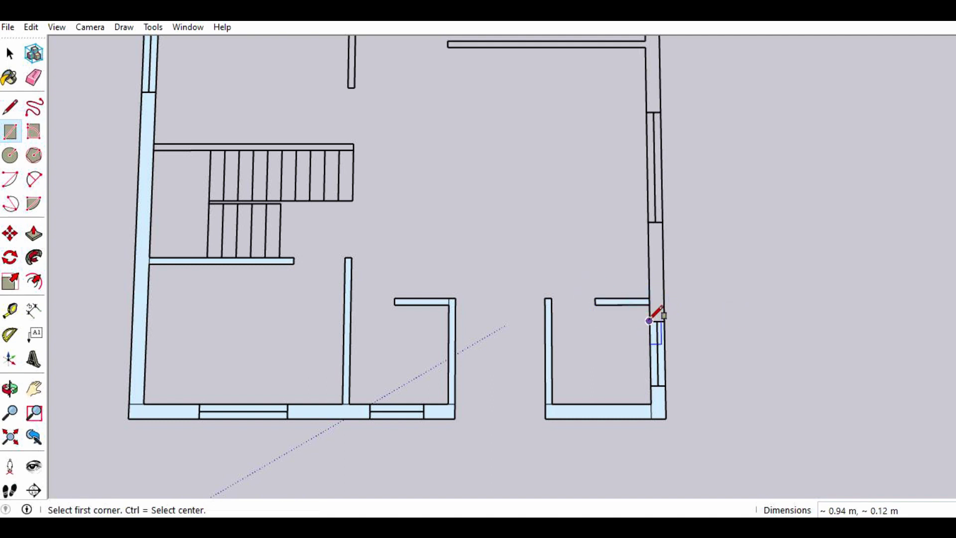
{"action": "left_click", "coordinate": [649, 321]}
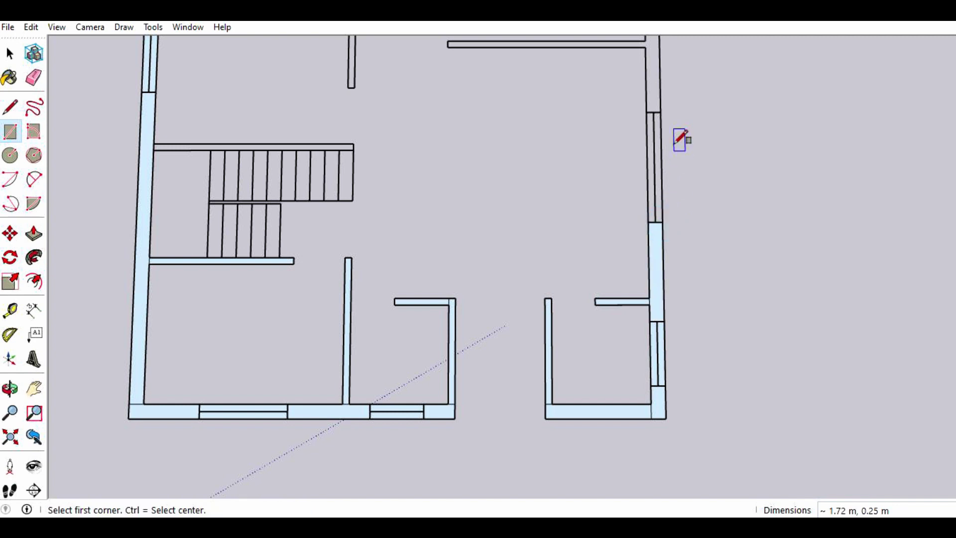
{"action": "left_click", "coordinate": [646, 112]}
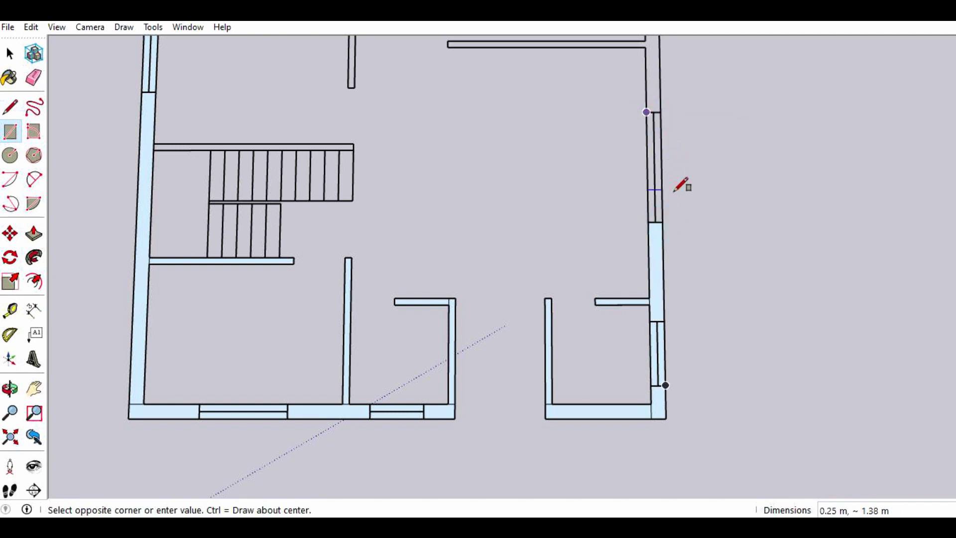
{"action": "left_click", "coordinate": [662, 220]}
- Switch to Top view and add faces on an upper right wall piece and the middle interior wall
{"action": "key", "text": "t"}
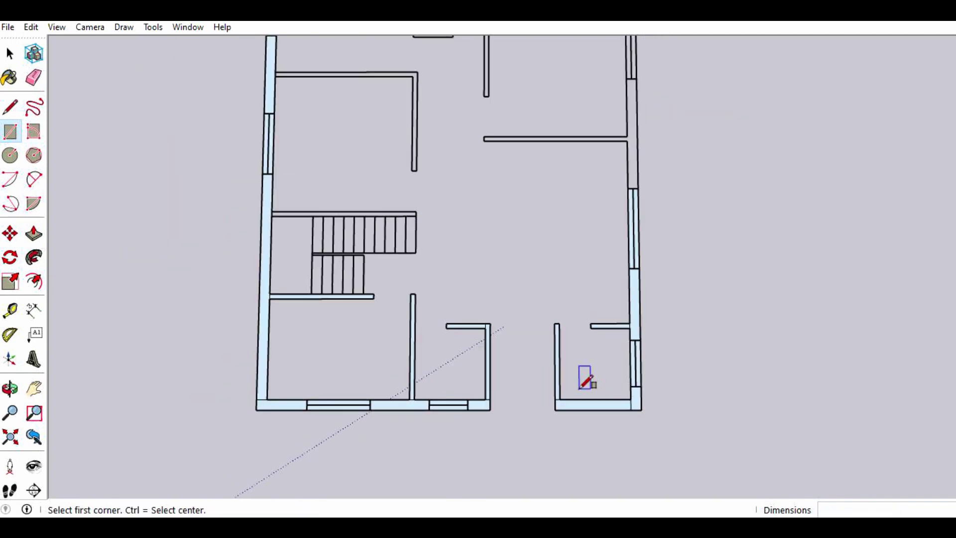
{"action": "scroll", "coordinate": [585, 159], "scroll_direction": "up", "scroll_amount": 1}
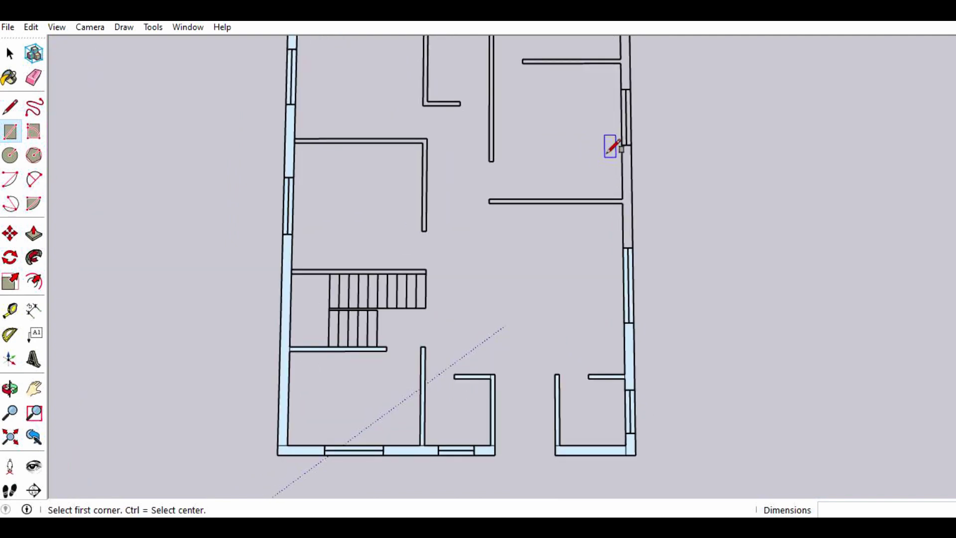
{"action": "left_click", "coordinate": [621, 145]}
{"action": "left_click", "coordinate": [636, 245]}
{"action": "scroll", "coordinate": [518, 187], "scroll_direction": "up", "scroll_amount": 1}
{"action": "left_click", "coordinate": [482, 201]}
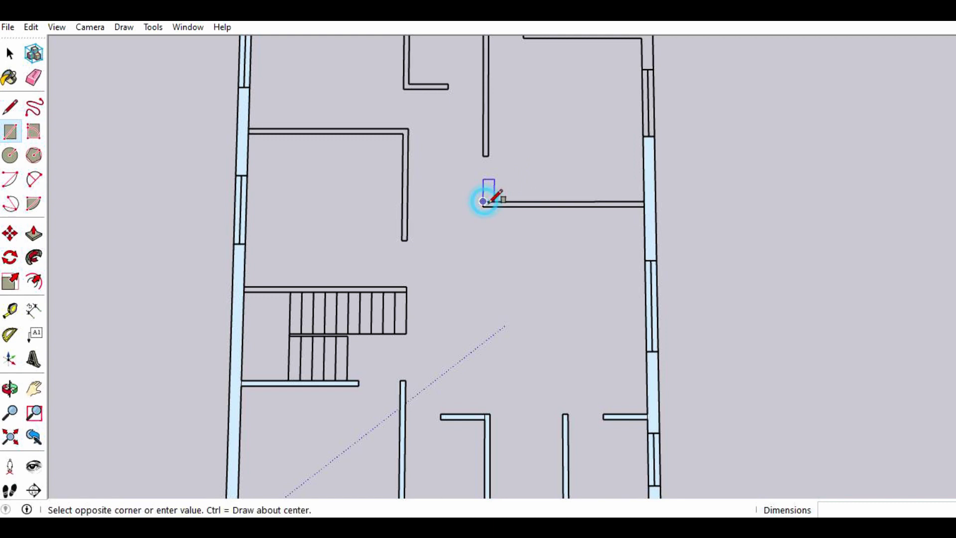
{"action": "scroll", "coordinate": [646, 203], "scroll_direction": "up", "scroll_amount": 2}
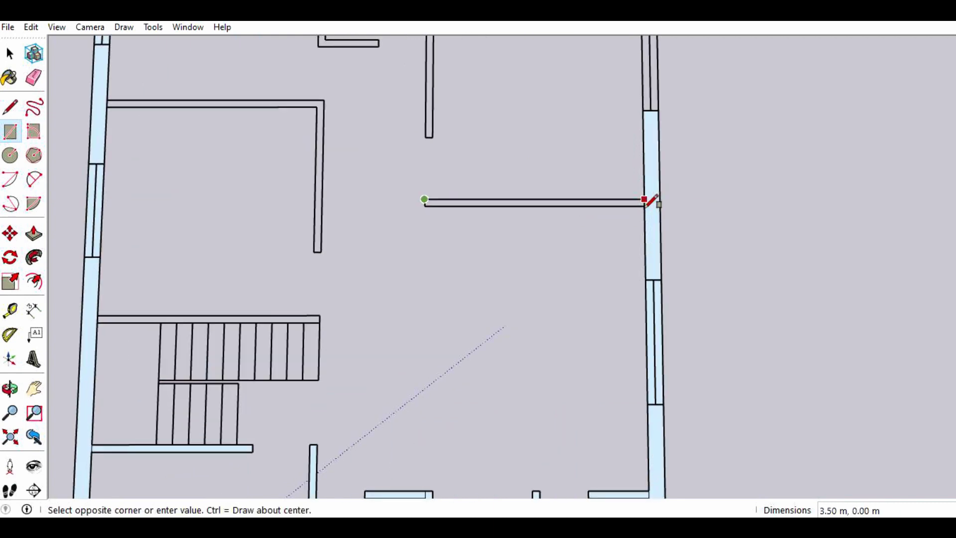
{"action": "left_click", "coordinate": [646, 203]}
{"action": "scroll", "coordinate": [564, 346], "scroll_direction": "down", "scroll_amount": 2}
{"action": "scroll", "coordinate": [567, 346], "scroll_direction": "down", "scroll_amount": 2}
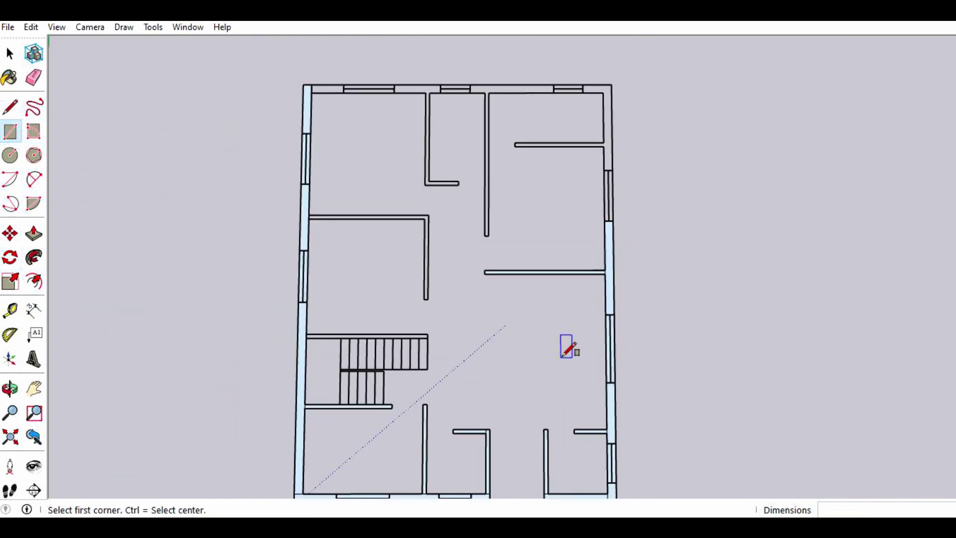
{"action": "scroll", "coordinate": [617, 84], "scroll_direction": "up", "scroll_amount": 1}
- Fill the top-right corner wall, the next right wall section and the upper interior wall
{"action": "left_click", "coordinate": [609, 85]}
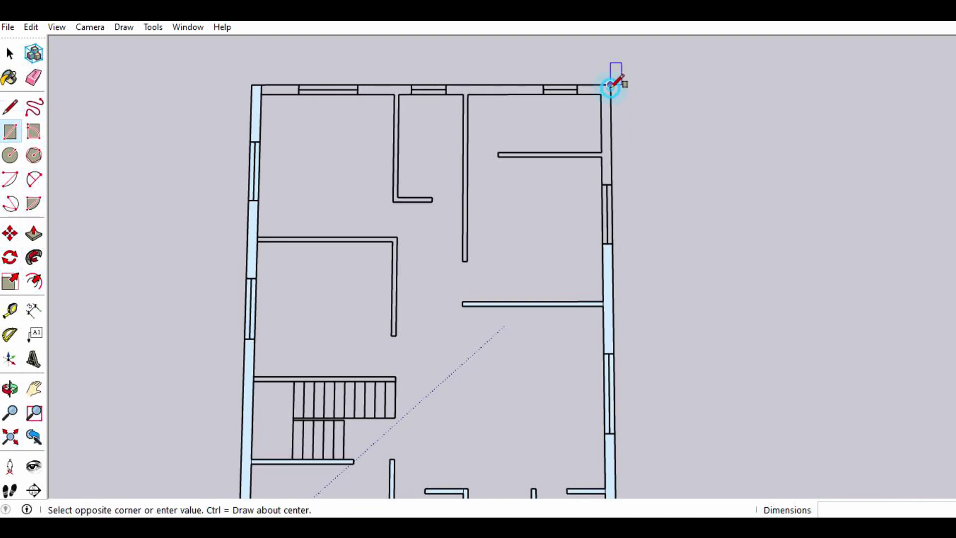
{"action": "left_click", "coordinate": [602, 183]}
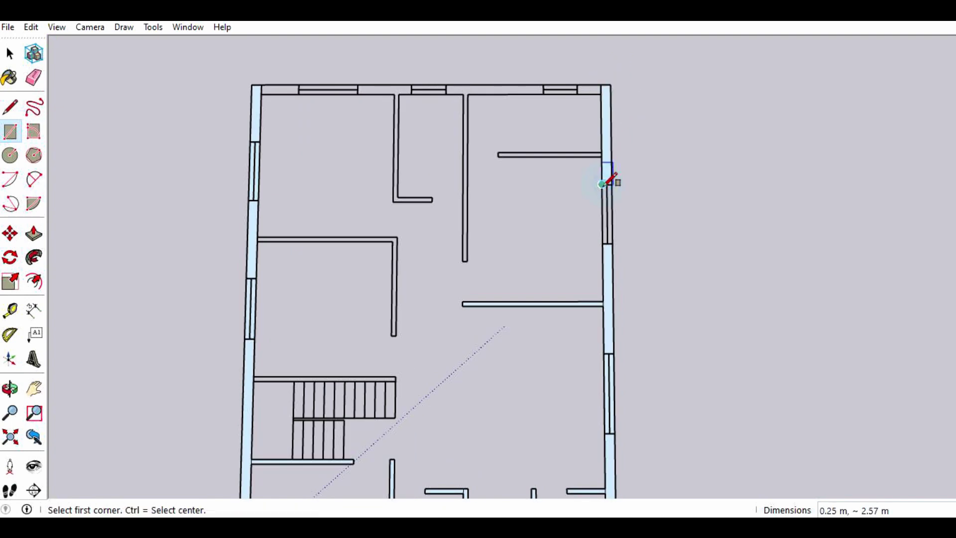
{"action": "left_click", "coordinate": [612, 184]}
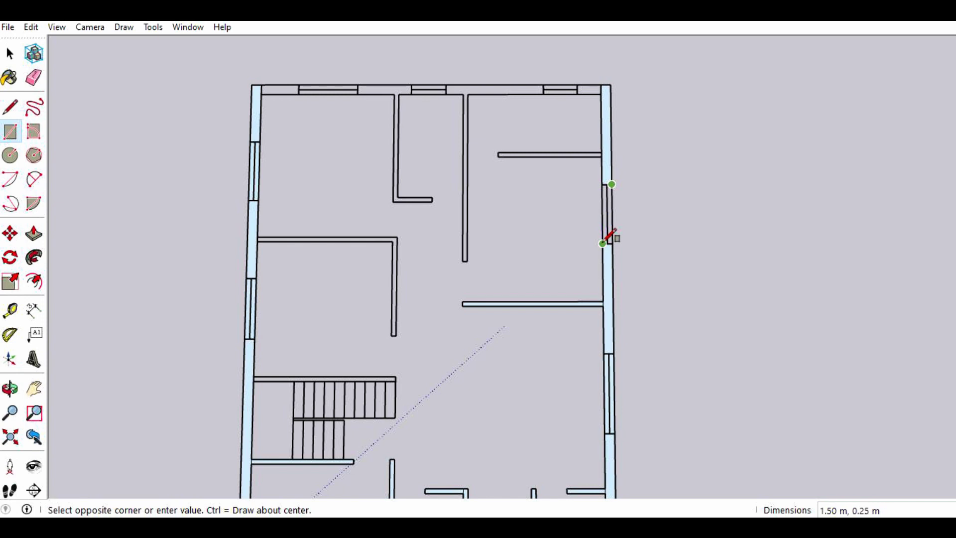
{"action": "left_click", "coordinate": [603, 243]}
{"action": "scroll", "coordinate": [506, 156], "scroll_direction": "up", "scroll_amount": 2}
{"action": "left_click", "coordinate": [486, 150]}
{"action": "left_click", "coordinate": [644, 157]}
{"action": "scroll", "coordinate": [622, 164], "scroll_direction": "down", "scroll_amount": 1}
{"action": "scroll", "coordinate": [597, 188], "scroll_direction": "down", "scroll_amount": 1}
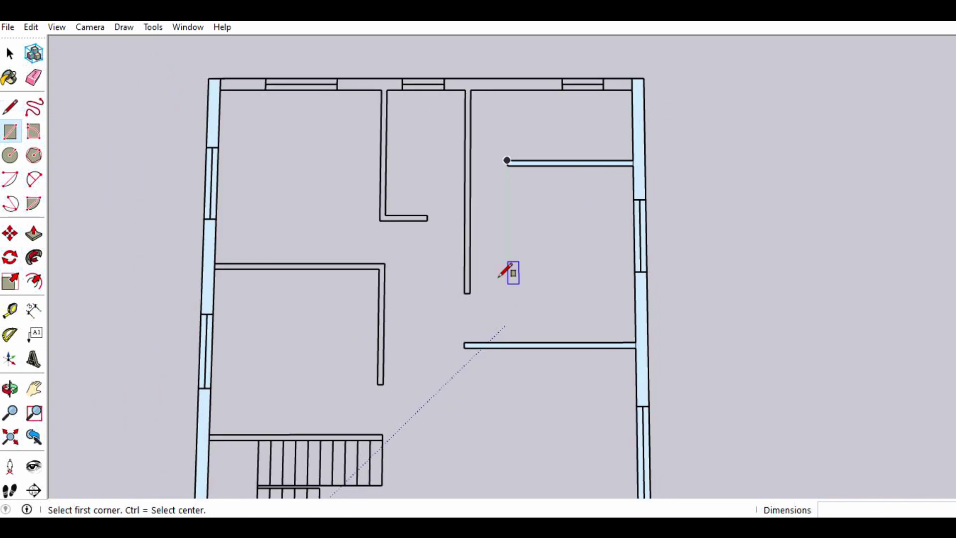
{"action": "scroll", "coordinate": [500, 277], "scroll_direction": "down", "scroll_amount": 1}
{"action": "scroll", "coordinate": [566, 62], "scroll_direction": "up", "scroll_amount": 1}
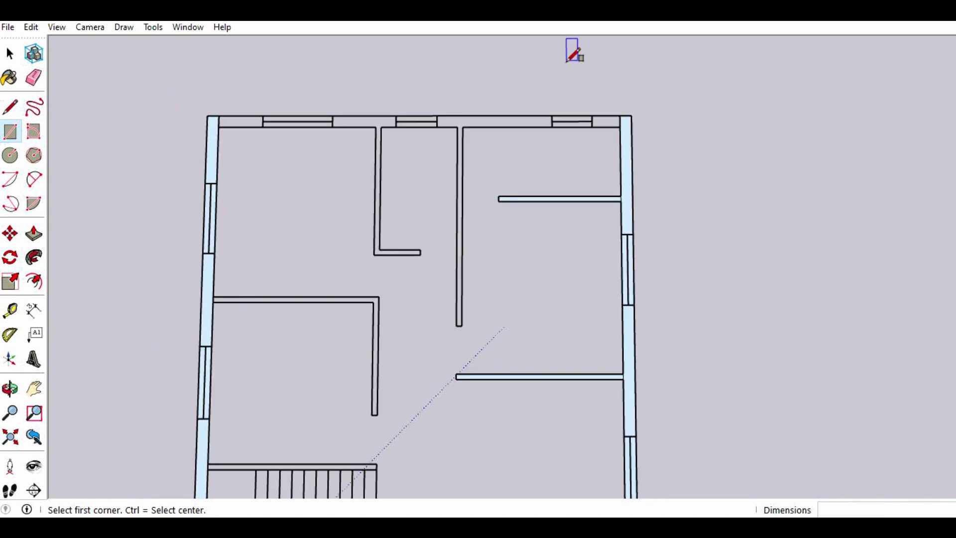
- Draw rectangle faces over the seven top outer wall pieces, working right to left
{"action": "left_click", "coordinate": [592, 115]}
{"action": "left_click", "coordinate": [620, 127]}
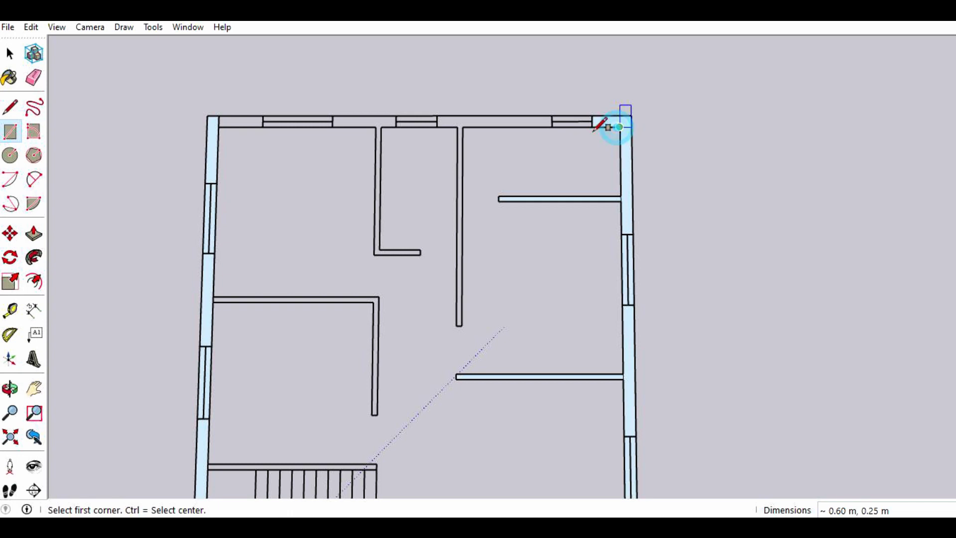
{"action": "left_click", "coordinate": [551, 115]}
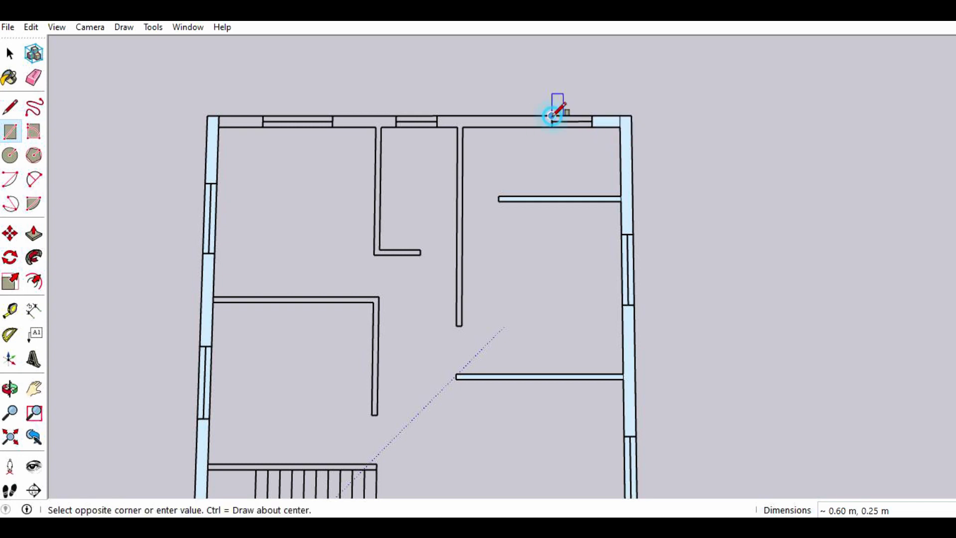
{"action": "left_click", "coordinate": [591, 127]}
{"action": "left_click", "coordinate": [437, 115]}
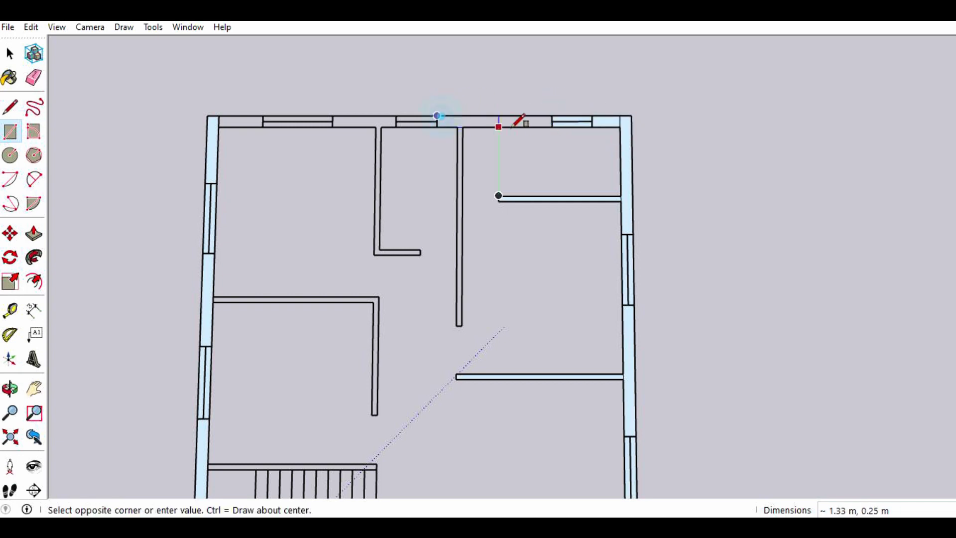
{"action": "left_click", "coordinate": [551, 127]}
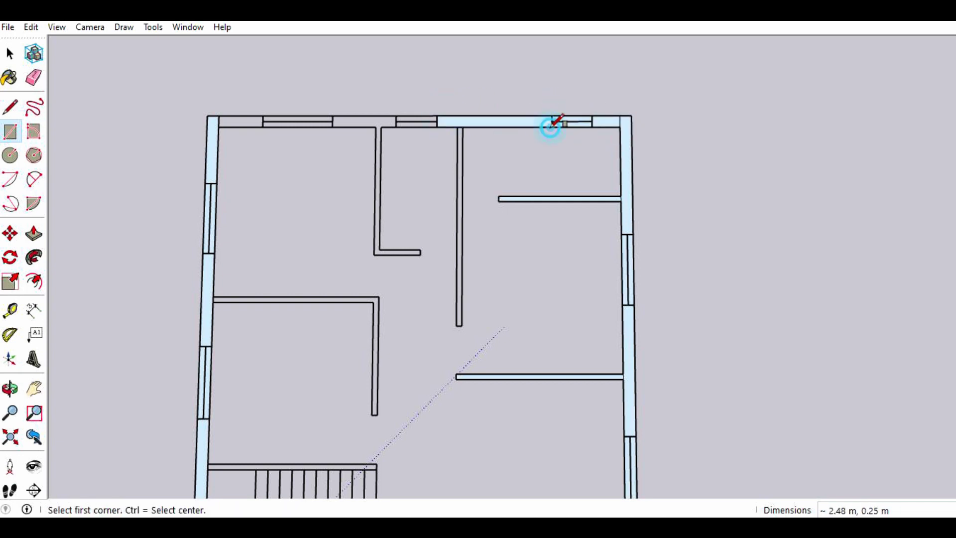
{"action": "left_click", "coordinate": [396, 116]}
{"action": "left_click", "coordinate": [437, 127]}
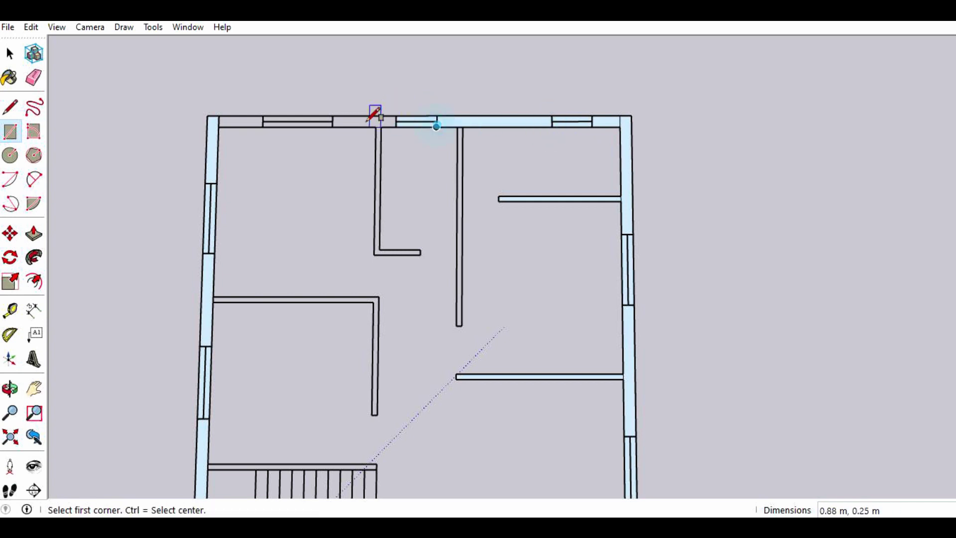
{"action": "left_click", "coordinate": [332, 115]}
{"action": "left_click", "coordinate": [396, 127]}
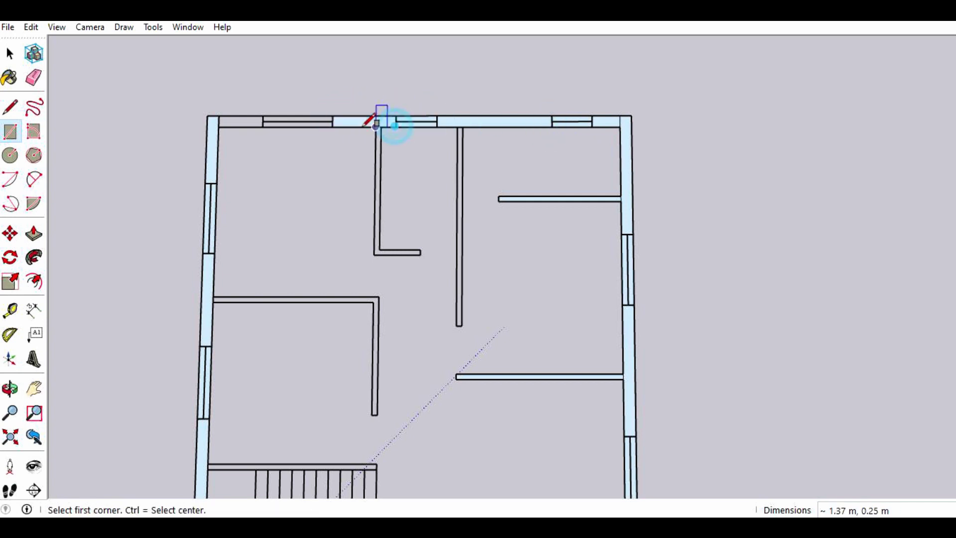
{"action": "left_click", "coordinate": [262, 115]}
{"action": "left_click", "coordinate": [333, 127]}
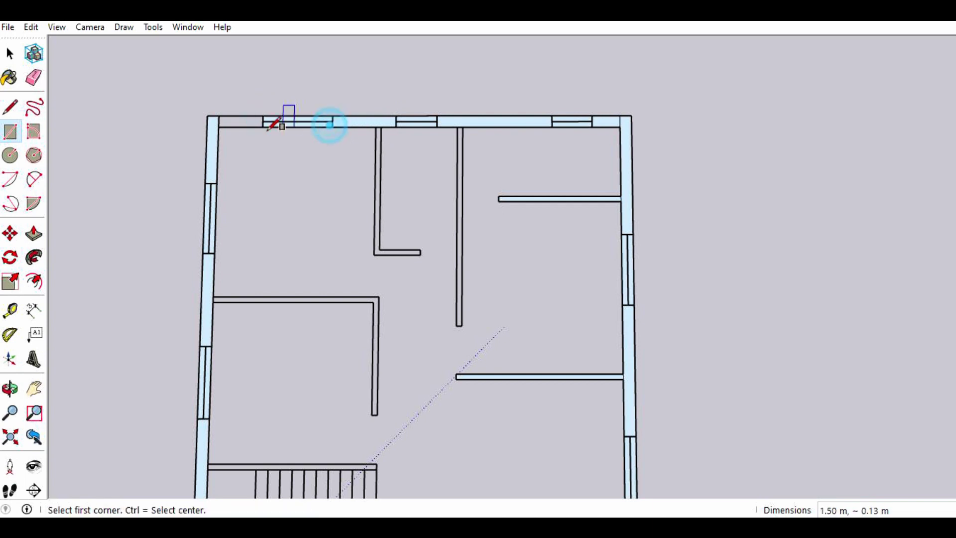
{"action": "left_click", "coordinate": [219, 115]}
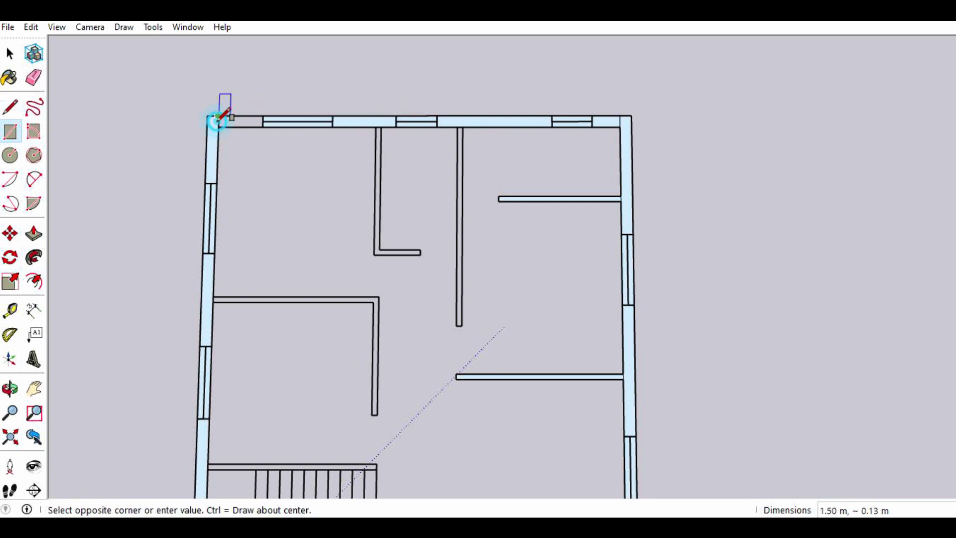
{"action": "left_click", "coordinate": [262, 127]}
- Face the interior wall below the top wall, its short stub, and the long interior wall
{"action": "left_click", "coordinate": [376, 126]}
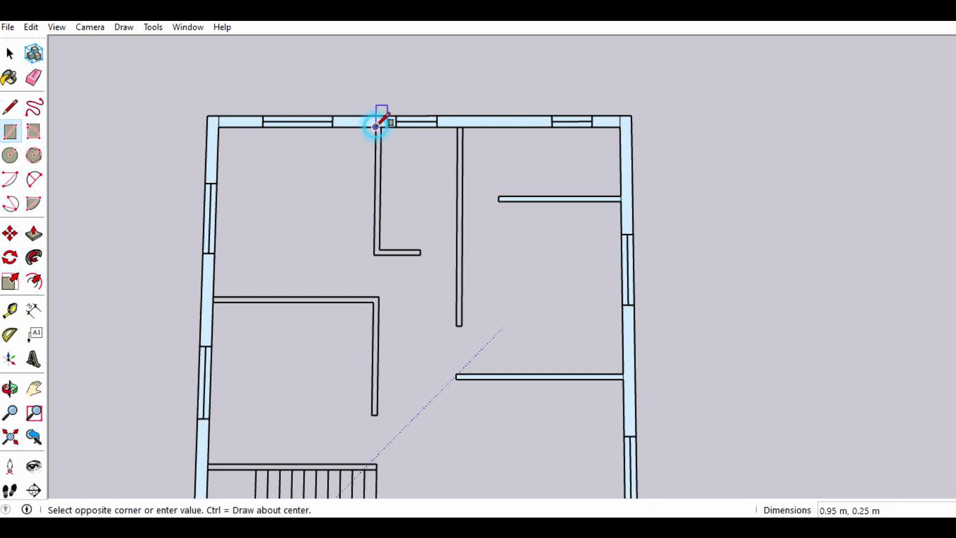
{"action": "left_click", "coordinate": [380, 252]}
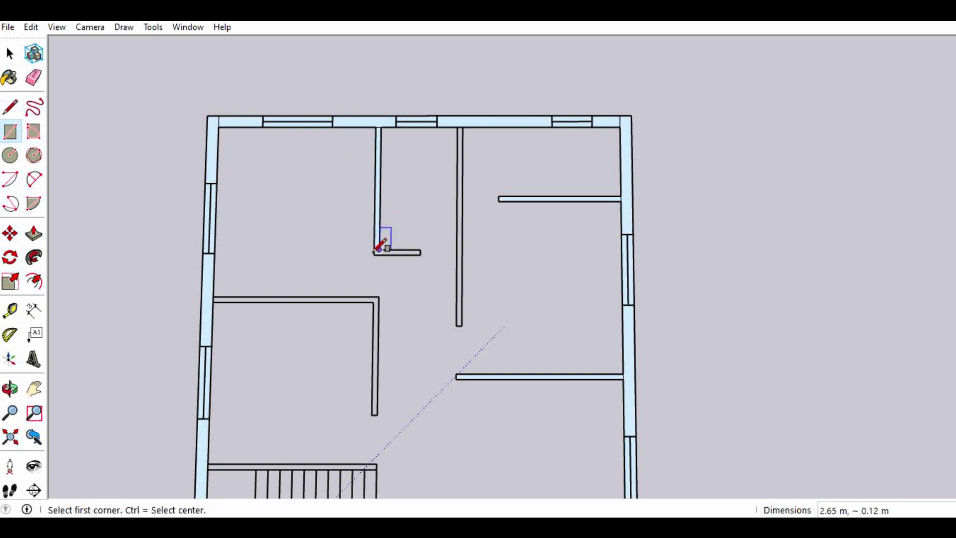
{"action": "left_click", "coordinate": [420, 249]}
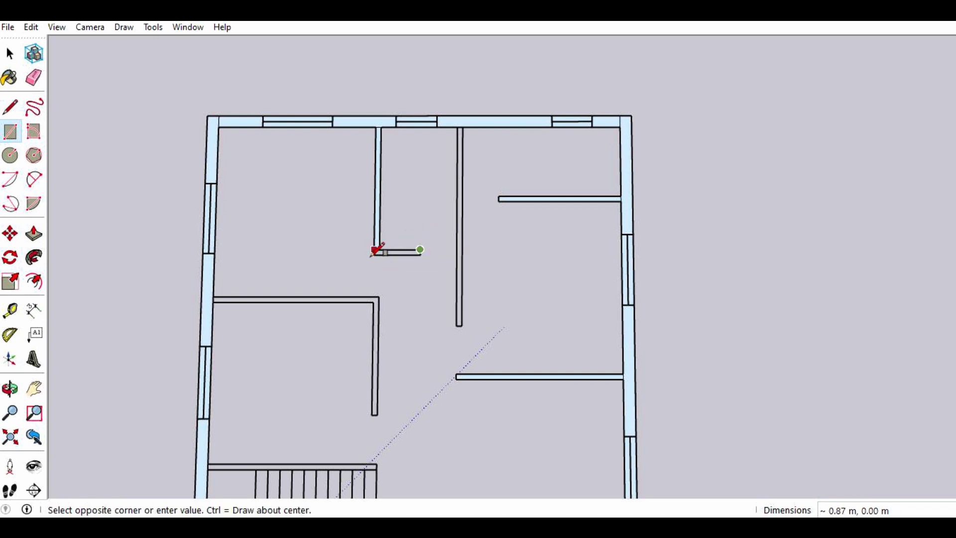
{"action": "left_click", "coordinate": [375, 255]}
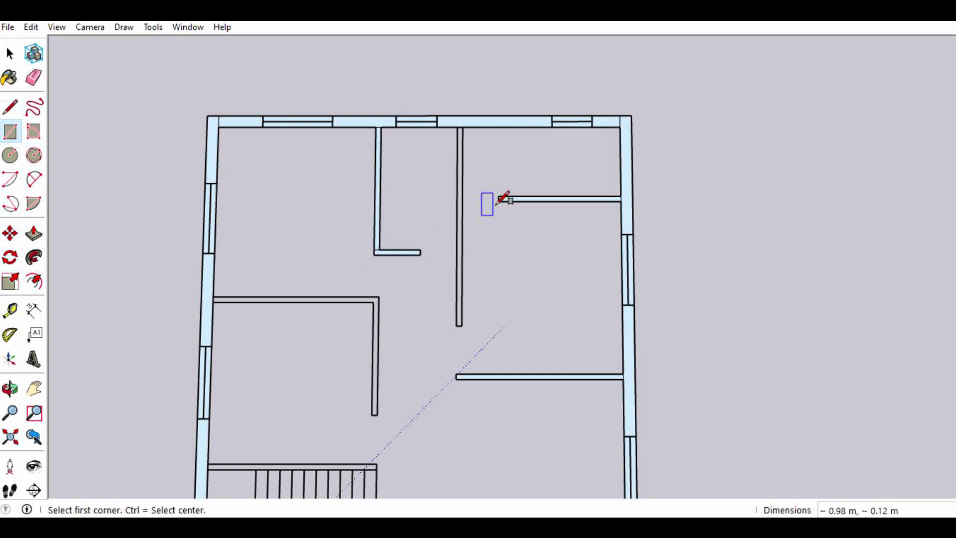
{"action": "left_click", "coordinate": [457, 127]}
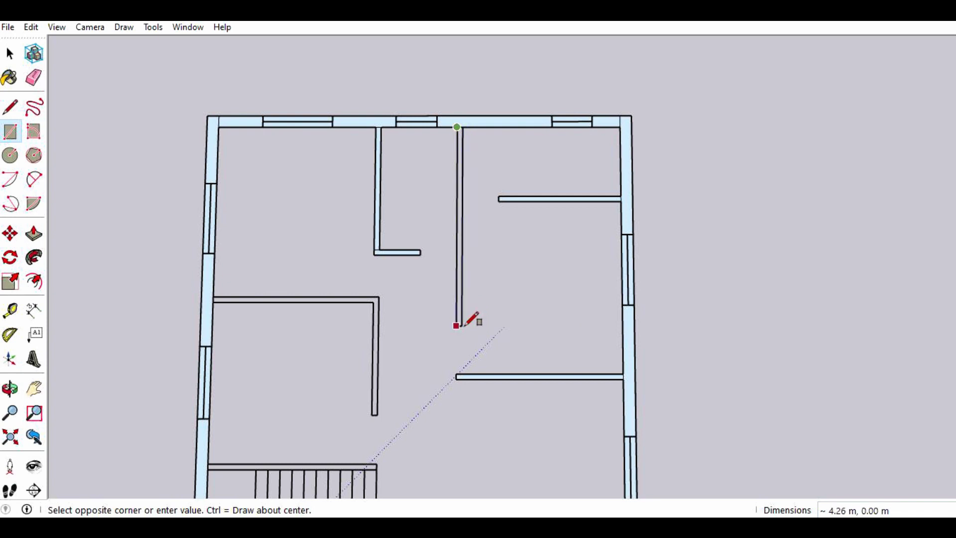
{"action": "scroll", "coordinate": [463, 323], "scroll_direction": "up", "scroll_amount": 2}
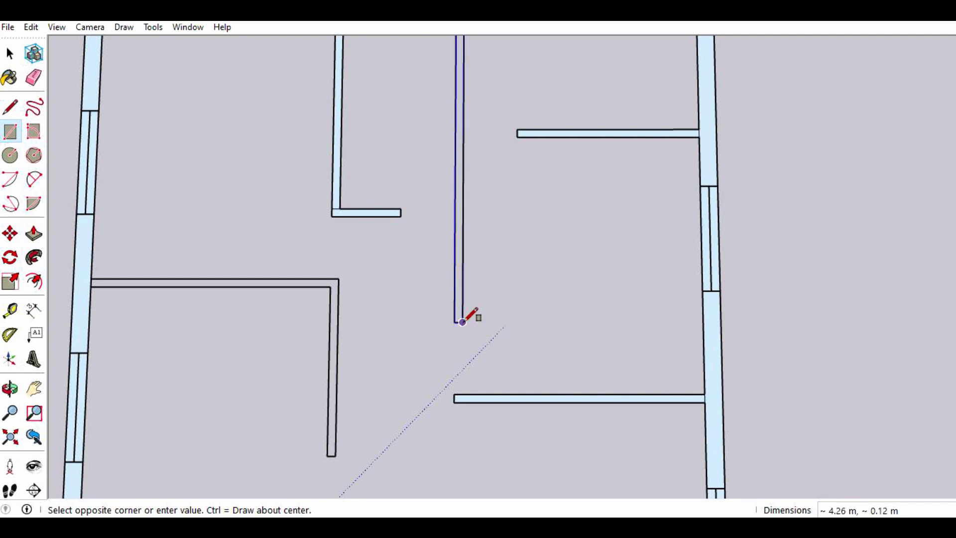
{"action": "left_click", "coordinate": [464, 320]}
{"action": "scroll", "coordinate": [478, 289], "scroll_direction": "down", "scroll_amount": 1}
{"action": "scroll", "coordinate": [438, 287], "scroll_direction": "down", "scroll_amount": 1}
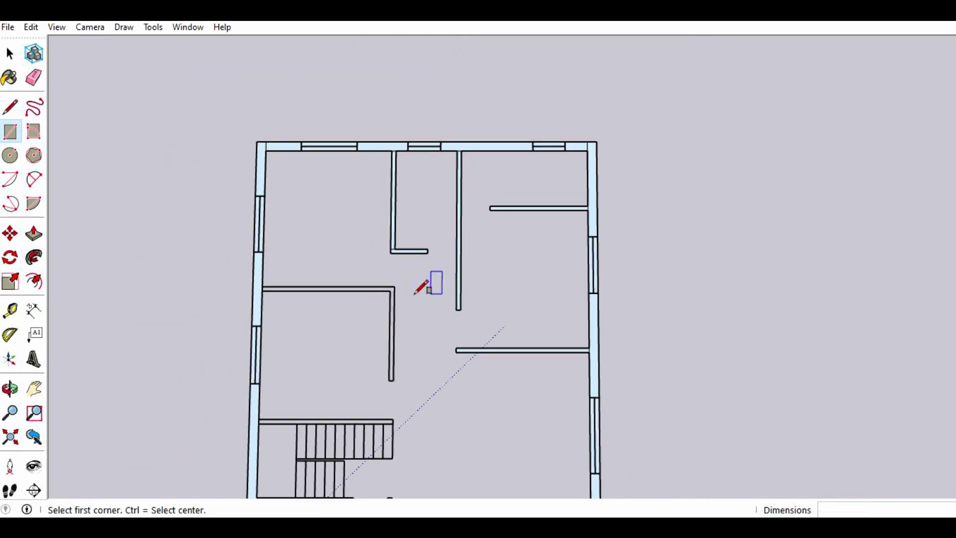
{"action": "scroll", "coordinate": [299, 301], "scroll_direction": "down", "scroll_amount": 1}
- Cover the horizontal and vertical legs of the L-shaped inner wall with rectangle faces
{"action": "left_click", "coordinate": [257, 287]}
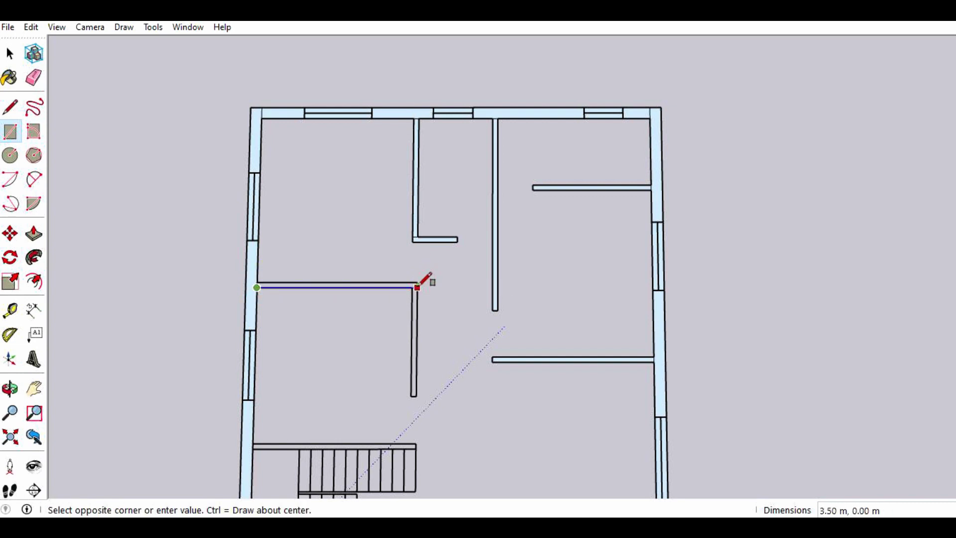
{"action": "scroll", "coordinate": [417, 288], "scroll_direction": "up", "scroll_amount": 1}
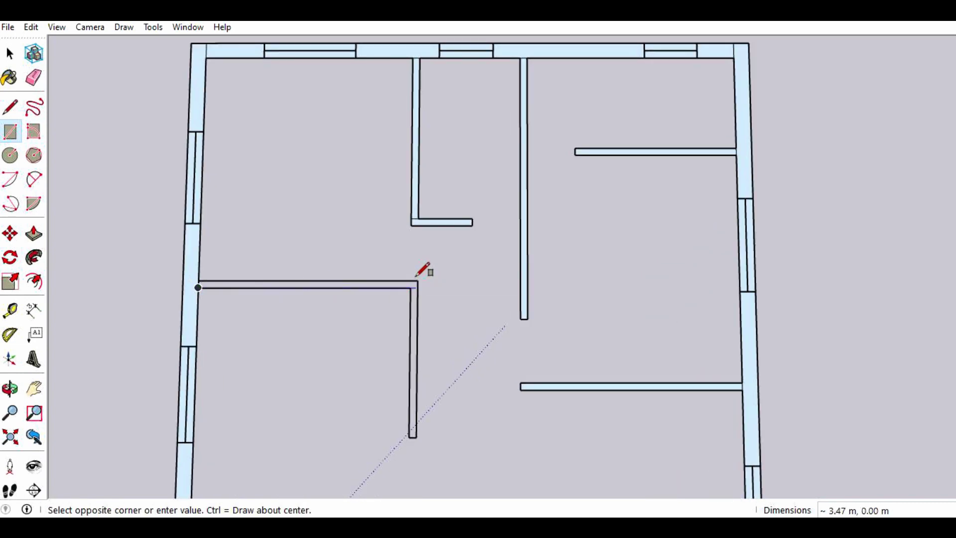
{"action": "left_click", "coordinate": [417, 280]}
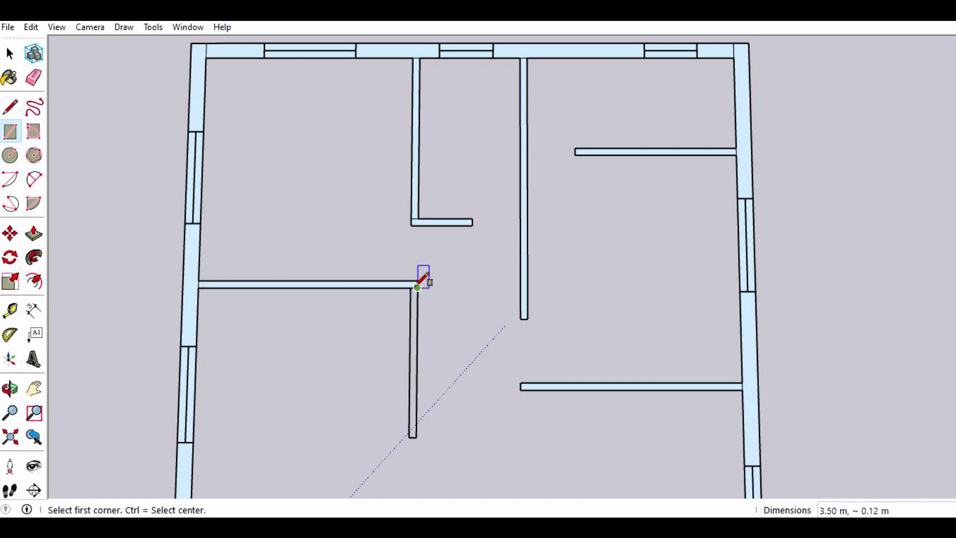
{"action": "left_click", "coordinate": [410, 287]}
{"action": "scroll", "coordinate": [438, 275], "scroll_direction": "down", "scroll_amount": 1}
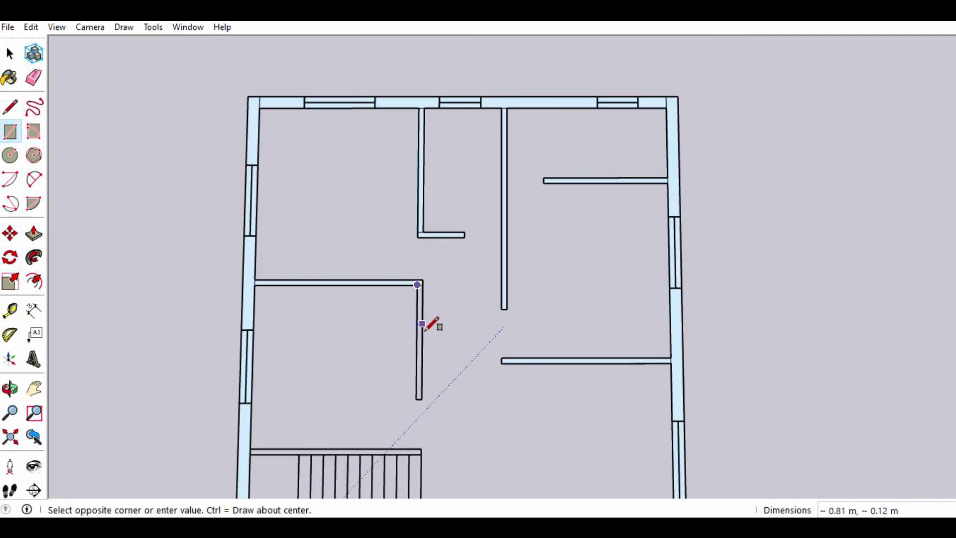
{"action": "scroll", "coordinate": [422, 398], "scroll_direction": "up", "scroll_amount": 1}
{"action": "scroll", "coordinate": [423, 398], "scroll_direction": "up", "scroll_amount": 1}
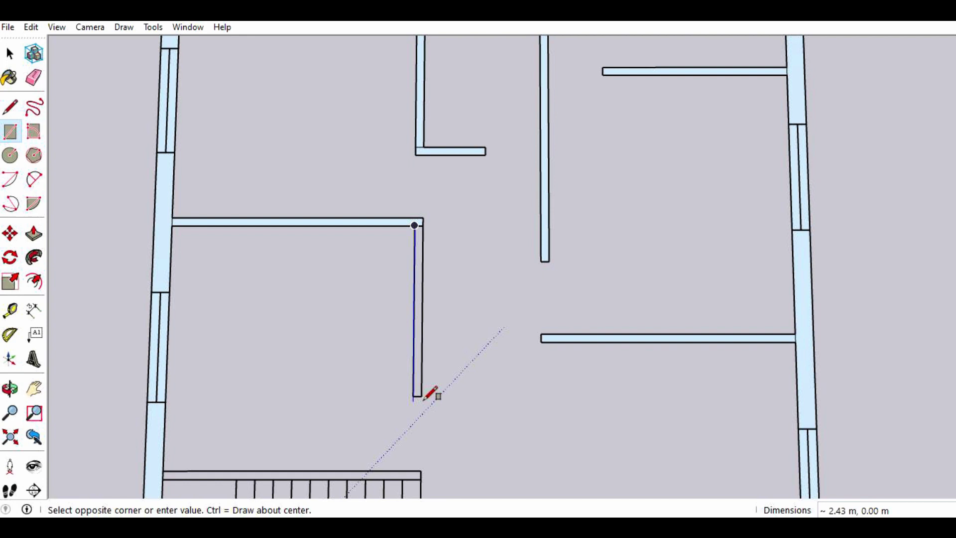
{"action": "left_click", "coordinate": [423, 396]}
{"action": "scroll", "coordinate": [420, 270], "scroll_direction": "down", "scroll_amount": 2}
{"action": "scroll", "coordinate": [416, 278], "scroll_direction": "down", "scroll_amount": 1}
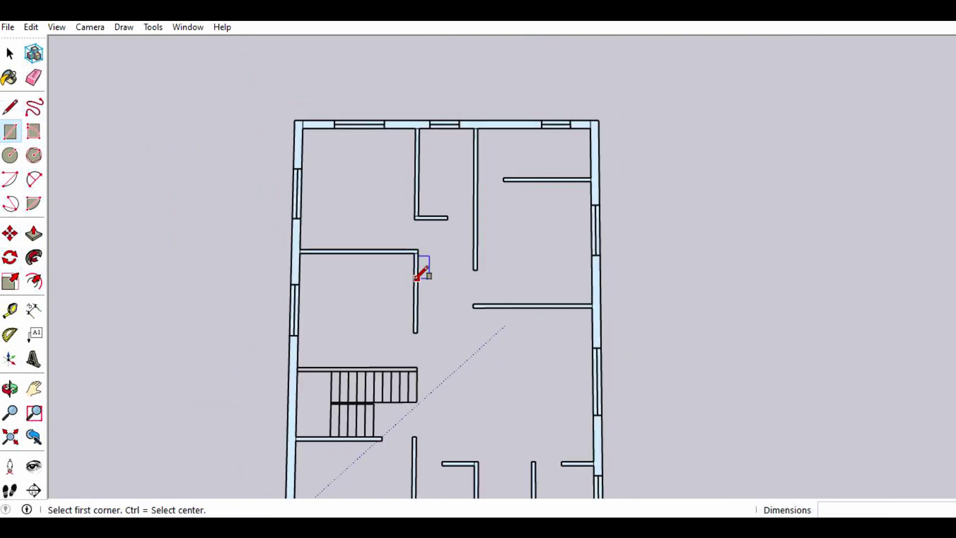
{"action": "scroll", "coordinate": [418, 283], "scroll_direction": "down", "scroll_amount": 1}
{"action": "scroll", "coordinate": [428, 269], "scroll_direction": "down", "scroll_amount": 1}
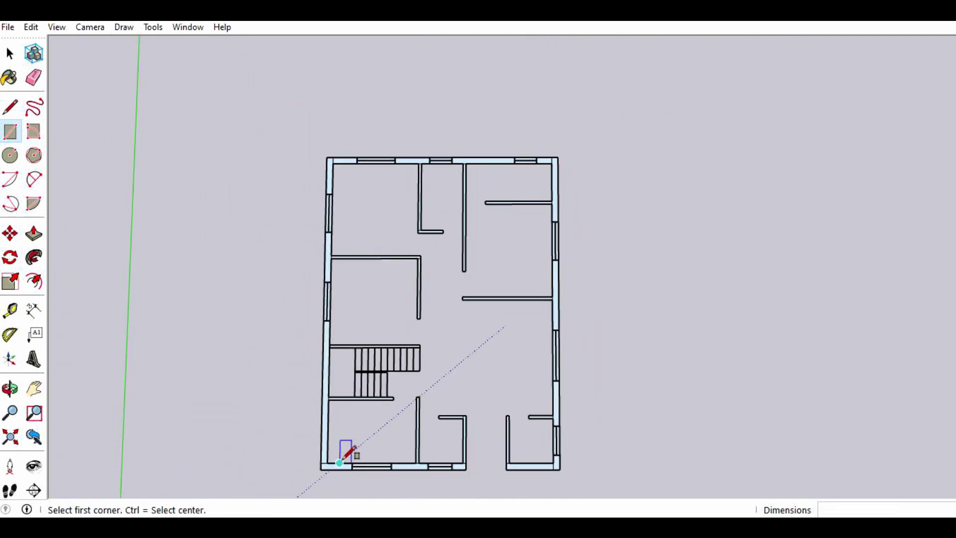
{"action": "scroll", "coordinate": [348, 438], "scroll_direction": "up", "scroll_amount": 1}
{"action": "scroll", "coordinate": [348, 431], "scroll_direction": "up", "scroll_amount": 1}
{"action": "scroll", "coordinate": [353, 389], "scroll_direction": "up", "scroll_amount": 1}
{"action": "scroll", "coordinate": [353, 386], "scroll_direction": "up", "scroll_amount": 1}
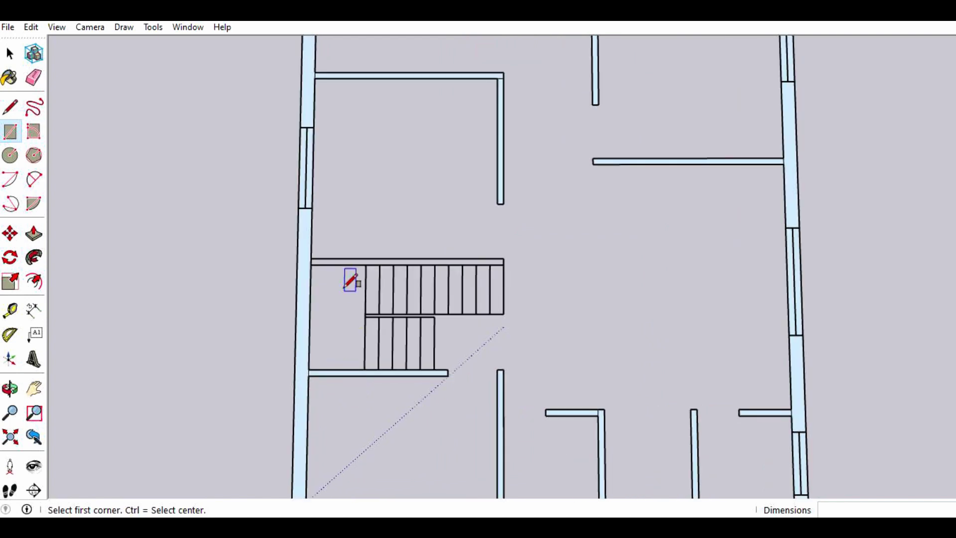
- Draw a face over the wall above the stairs and the first five upper treads
{"action": "left_click", "coordinate": [310, 259]}
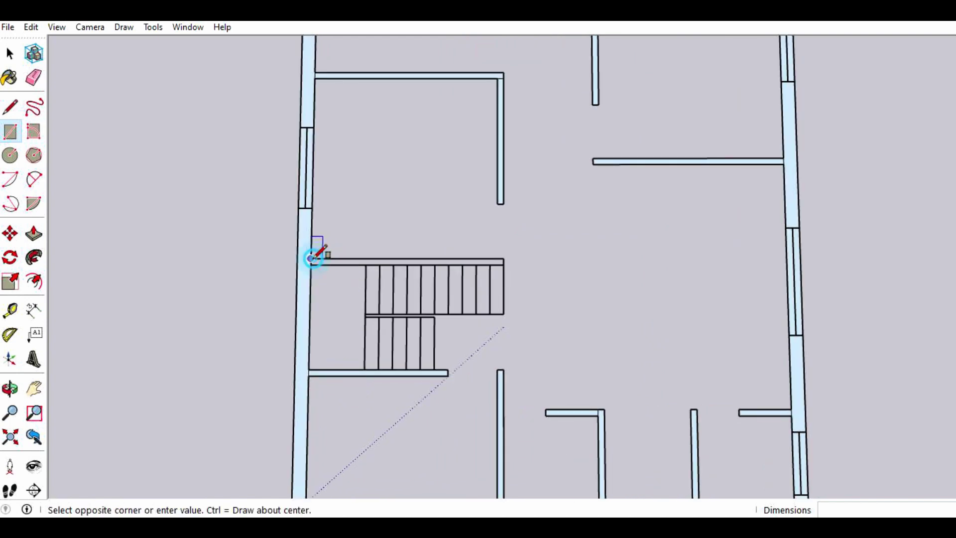
{"action": "left_click", "coordinate": [504, 265]}
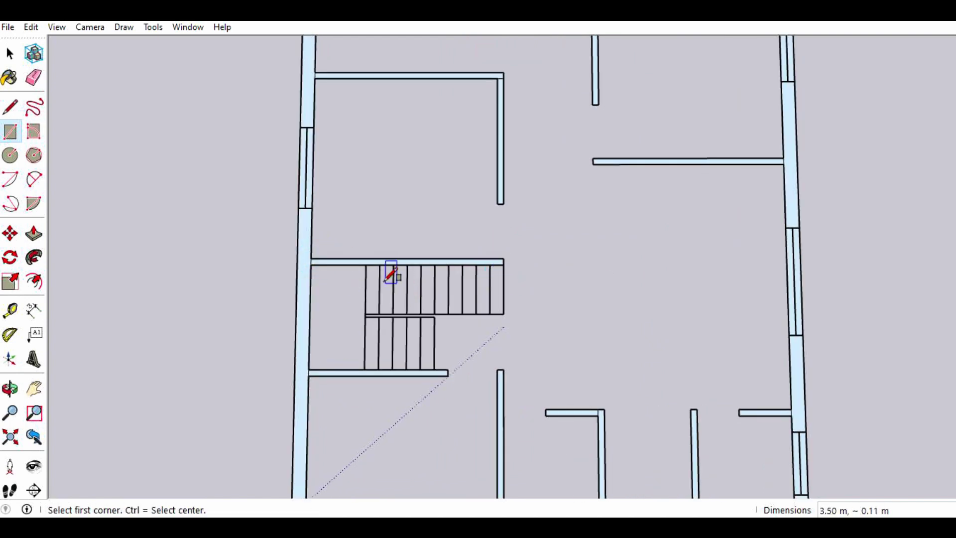
{"action": "left_click", "coordinate": [366, 264]}
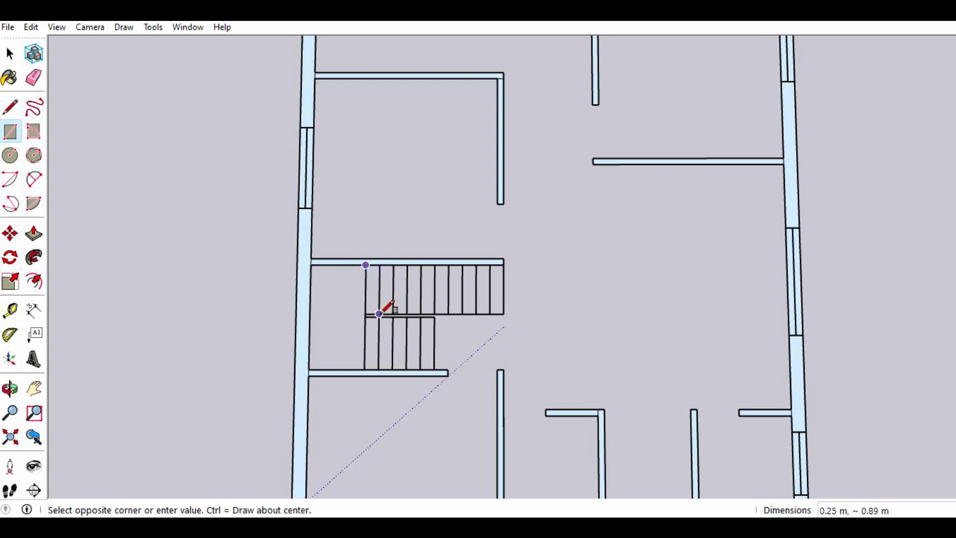
{"action": "left_click", "coordinate": [380, 315]}
{"action": "left_click", "coordinate": [380, 264]}
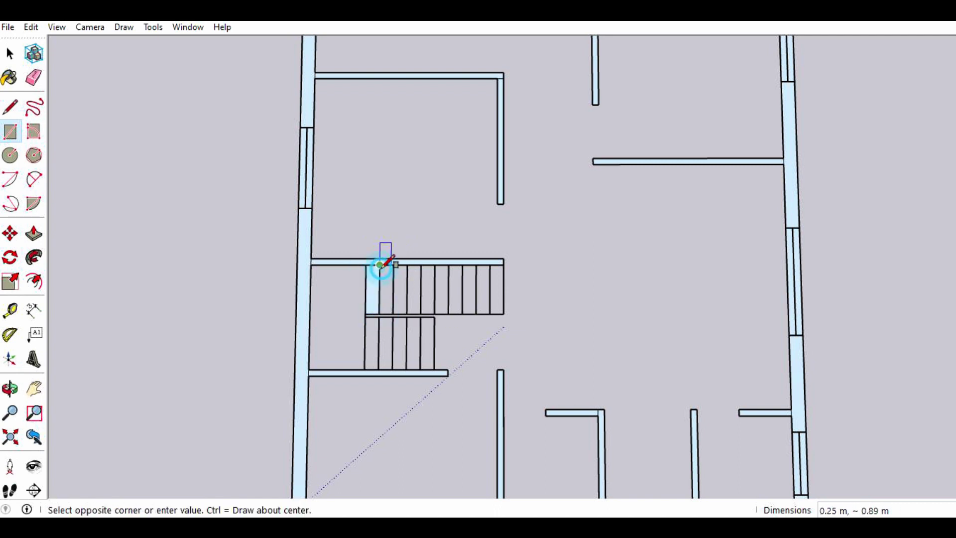
{"action": "left_click", "coordinate": [393, 313]}
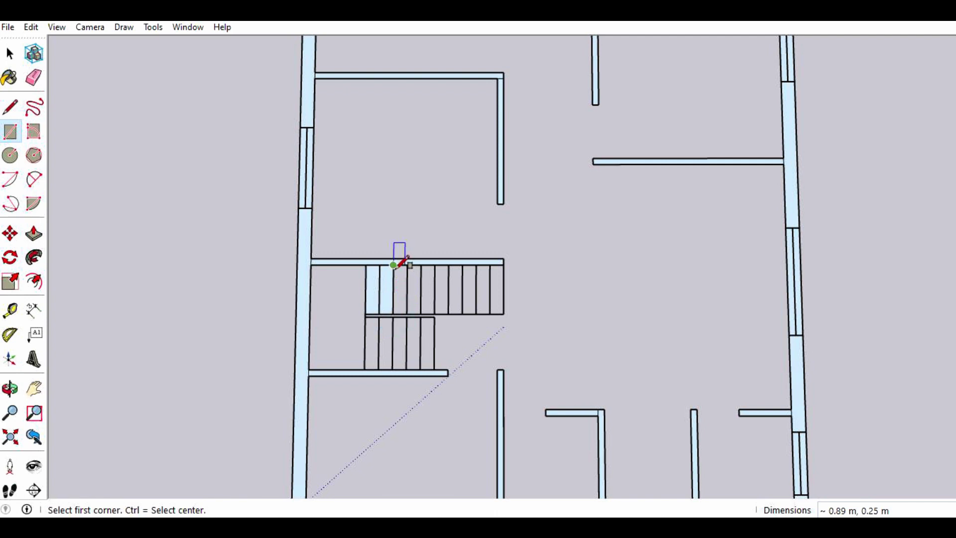
{"action": "left_click", "coordinate": [393, 264]}
{"action": "left_click", "coordinate": [407, 314]}
{"action": "left_click", "coordinate": [407, 264]}
{"action": "left_click", "coordinate": [420, 314]}
{"action": "left_click", "coordinate": [421, 264]}
{"action": "left_click", "coordinate": [434, 314]}
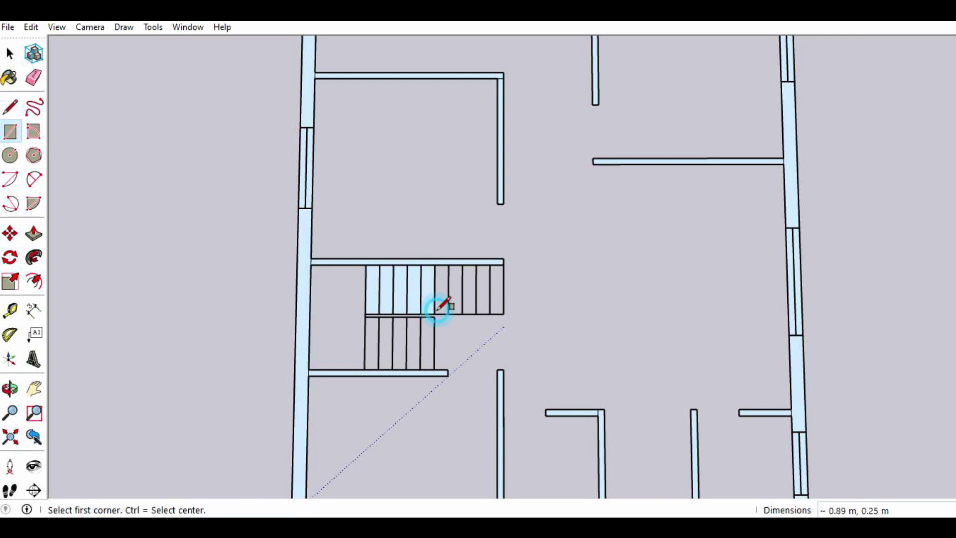
- Fill the remaining five upper-flight treads with their own rectangle faces
{"action": "left_click", "coordinate": [434, 264]}
{"action": "left_click", "coordinate": [447, 314]}
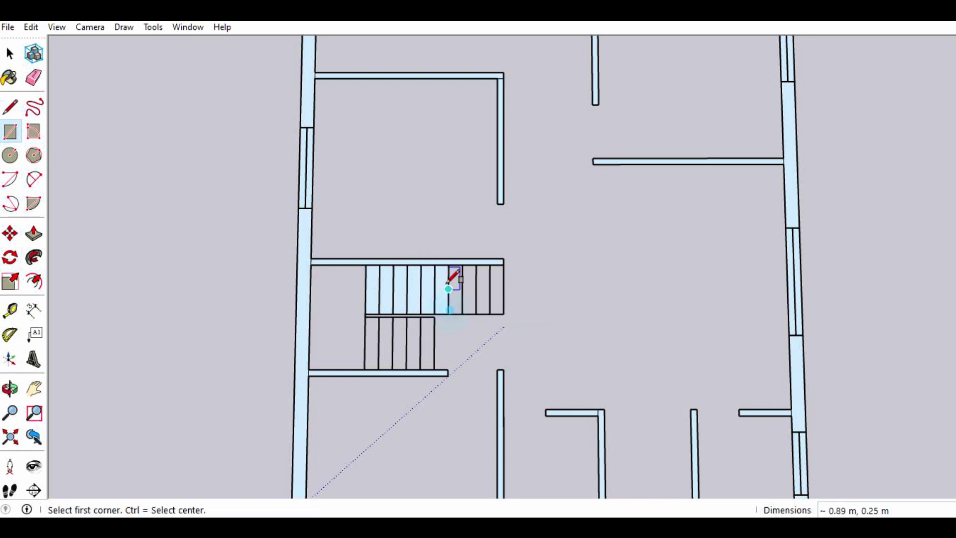
{"action": "left_click", "coordinate": [448, 265]}
{"action": "left_click", "coordinate": [462, 314]}
{"action": "left_click", "coordinate": [462, 264]}
{"action": "left_click", "coordinate": [476, 314]}
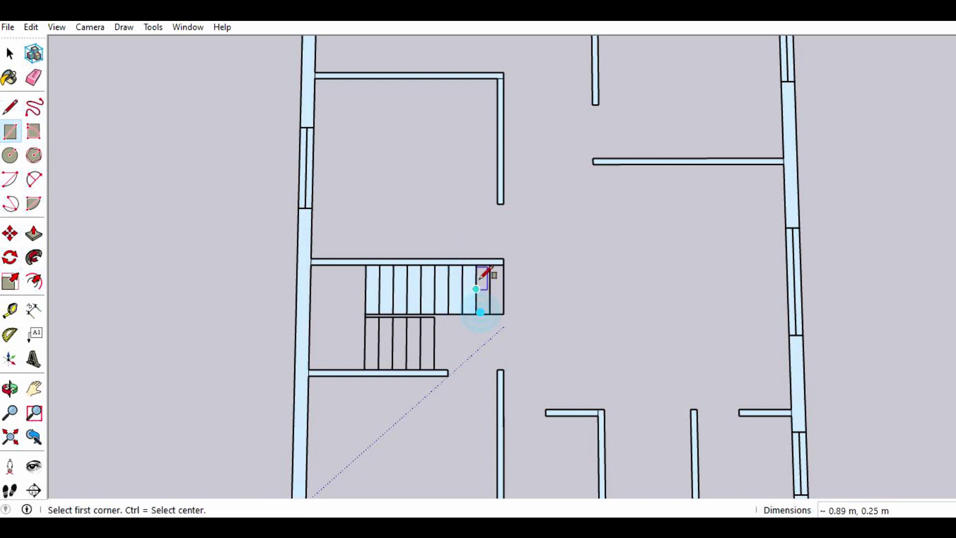
{"action": "left_click", "coordinate": [475, 265]}
{"action": "left_click", "coordinate": [490, 313]}
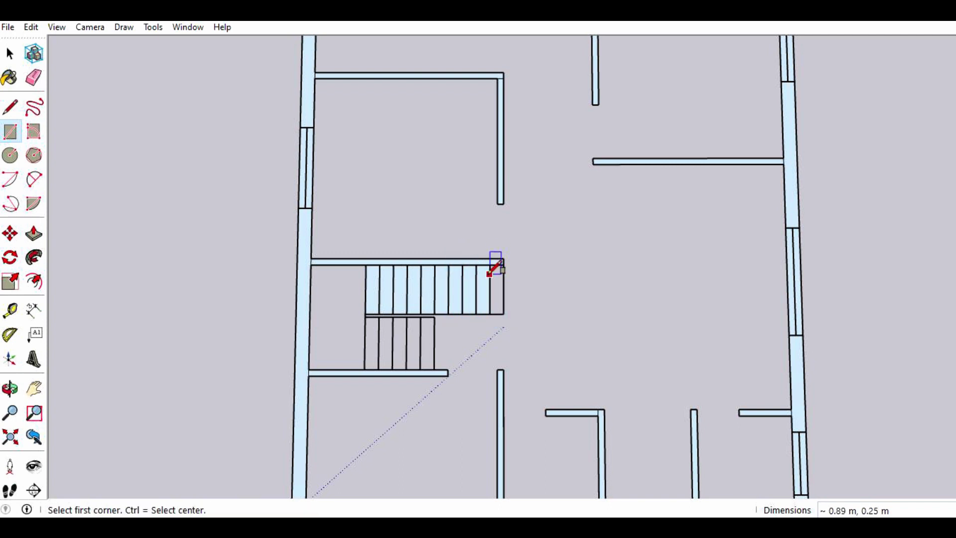
{"action": "left_click", "coordinate": [489, 265]}
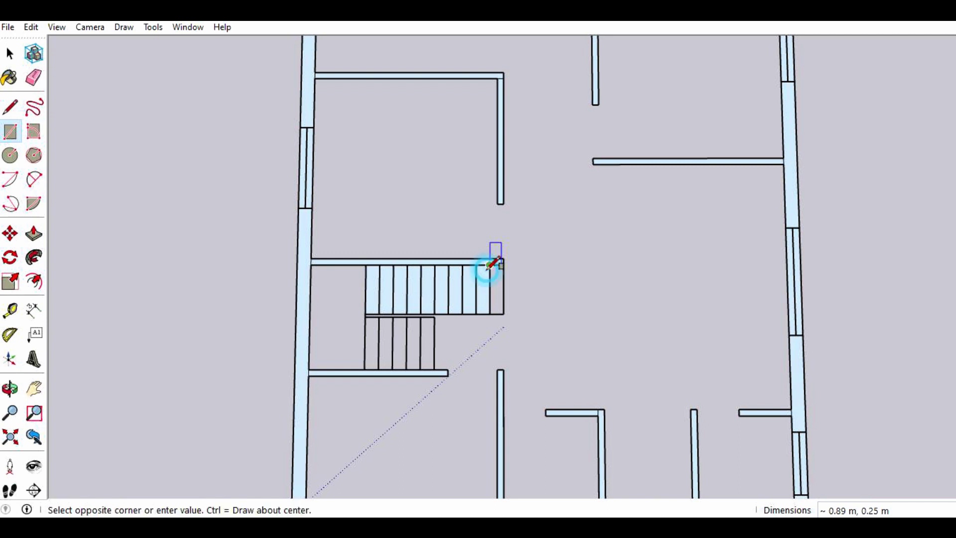
{"action": "left_click", "coordinate": [503, 314]}
{"action": "scroll", "coordinate": [462, 256], "scroll_direction": "down", "scroll_amount": 2}
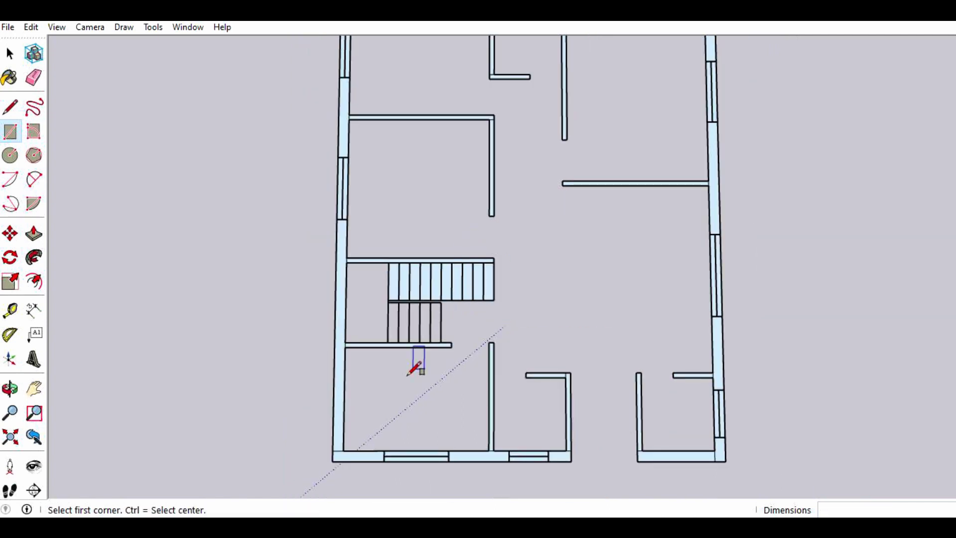
{"action": "scroll", "coordinate": [411, 371], "scroll_direction": "up", "scroll_amount": 2}
{"action": "scroll", "coordinate": [405, 352], "scroll_direction": "up", "scroll_amount": 1}
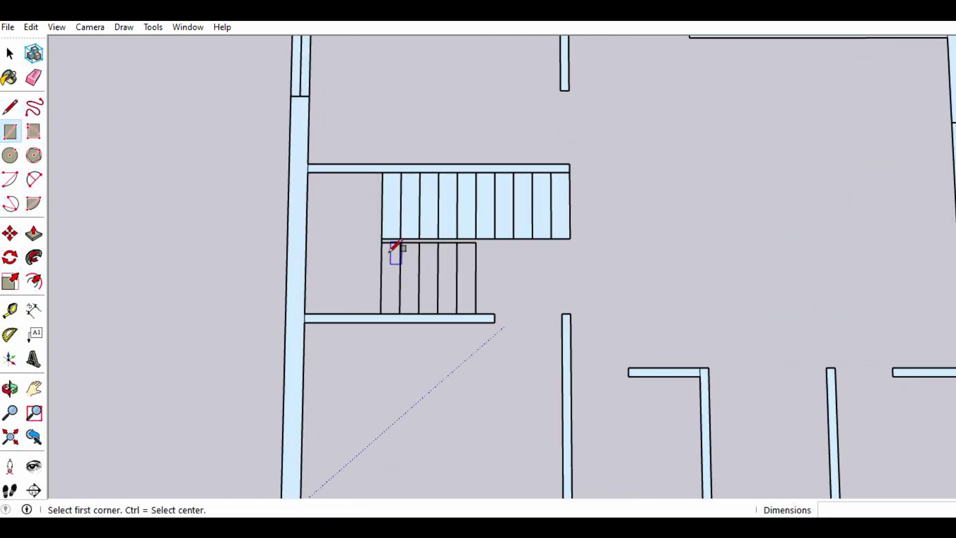
- Draw rectangle faces over the stair landing and the first four lower treads
{"action": "left_click", "coordinate": [308, 172]}
{"action": "left_click", "coordinate": [381, 314]}
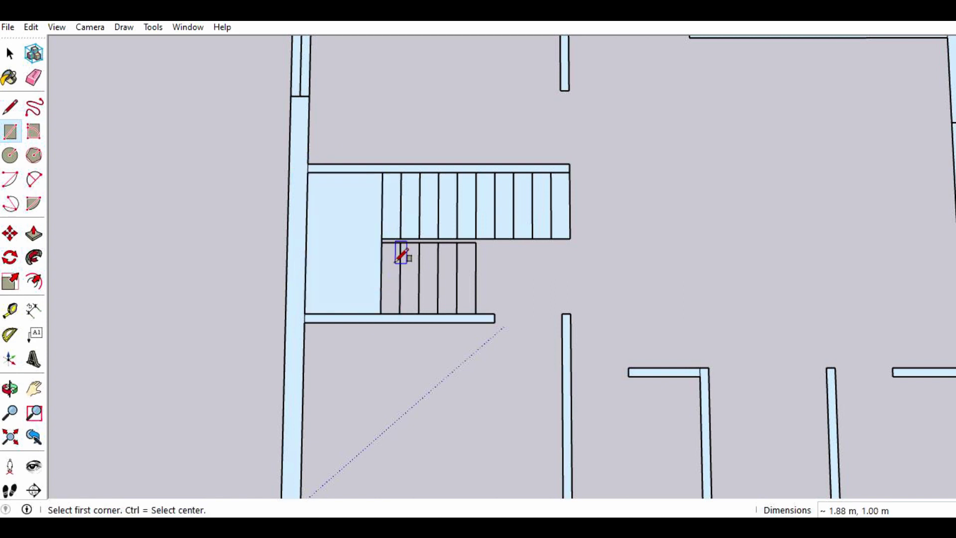
{"action": "left_click", "coordinate": [382, 239]}
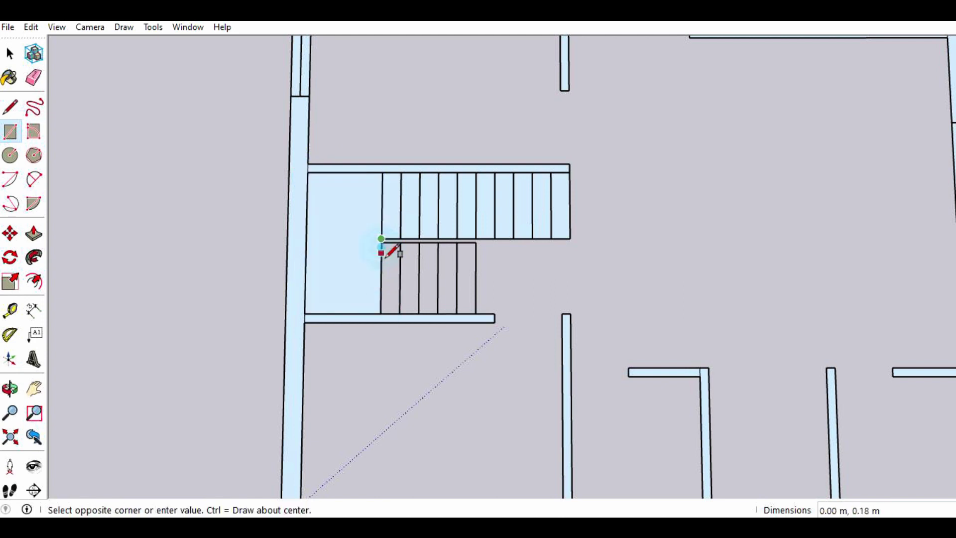
{"action": "left_click", "coordinate": [400, 313]}
{"action": "left_click", "coordinate": [400, 242]}
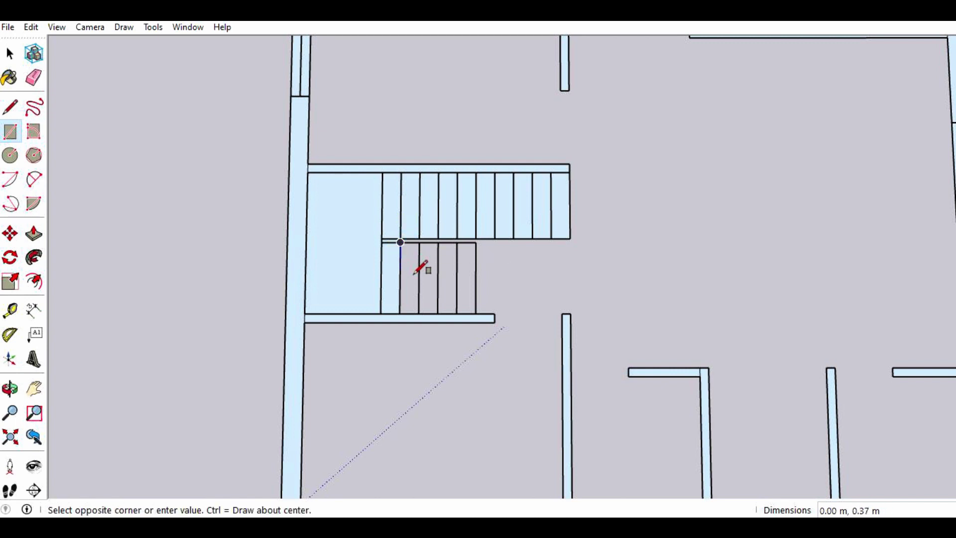
{"action": "left_click", "coordinate": [418, 313]}
{"action": "left_click", "coordinate": [419, 242]}
{"action": "left_click", "coordinate": [438, 313]}
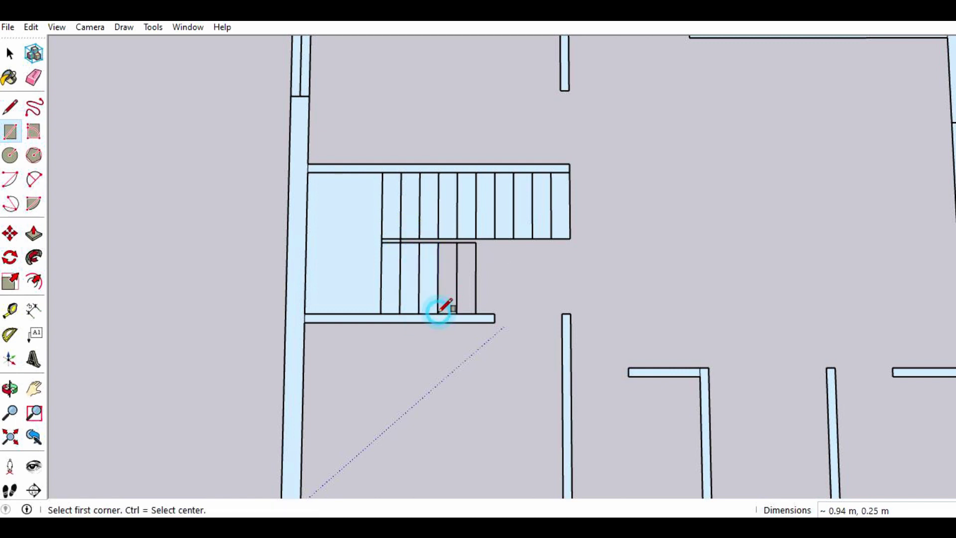
{"action": "left_click", "coordinate": [438, 243]}
{"action": "left_click", "coordinate": [456, 314]}
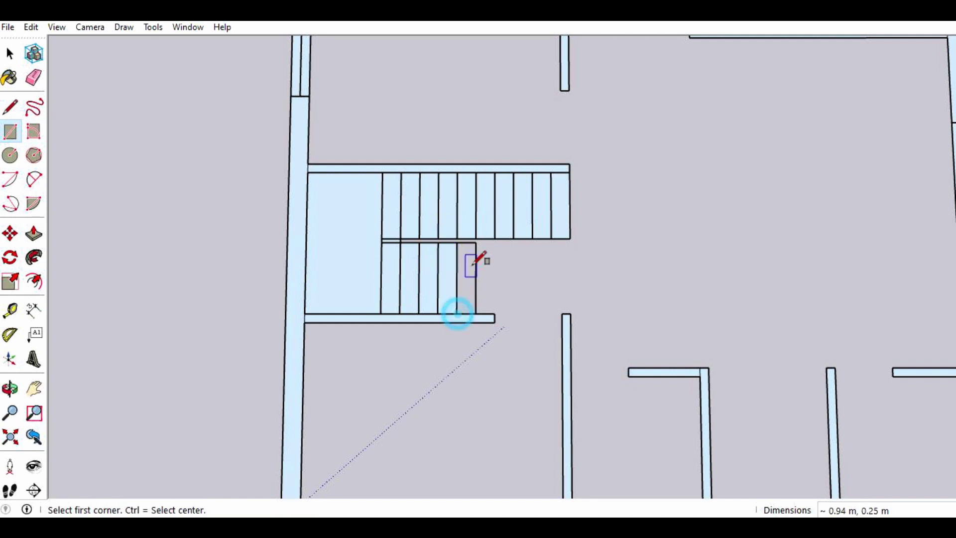
- Fill the fifth lower tread with a face and zoom out over the staircase
{"action": "scroll", "coordinate": [466, 279], "scroll_direction": "up", "scroll_amount": 1}
{"action": "left_click", "coordinate": [456, 239]}
{"action": "left_click", "coordinate": [476, 317]}
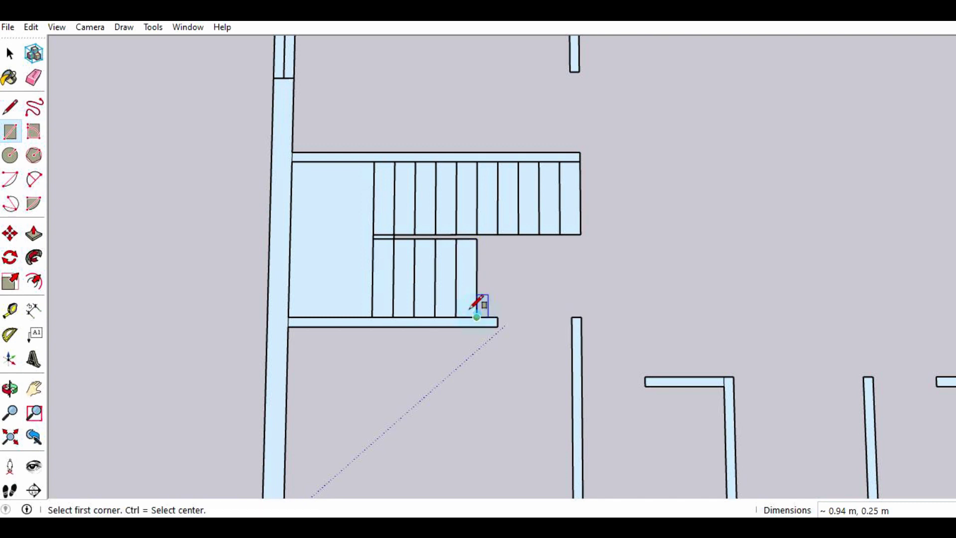
{"action": "scroll", "coordinate": [477, 316], "scroll_direction": "down", "scroll_amount": 3}
{"action": "scroll", "coordinate": [454, 292], "scroll_direction": "down", "scroll_amount": 3}
{"action": "scroll", "coordinate": [453, 298], "scroll_direction": "down", "scroll_amount": 4}
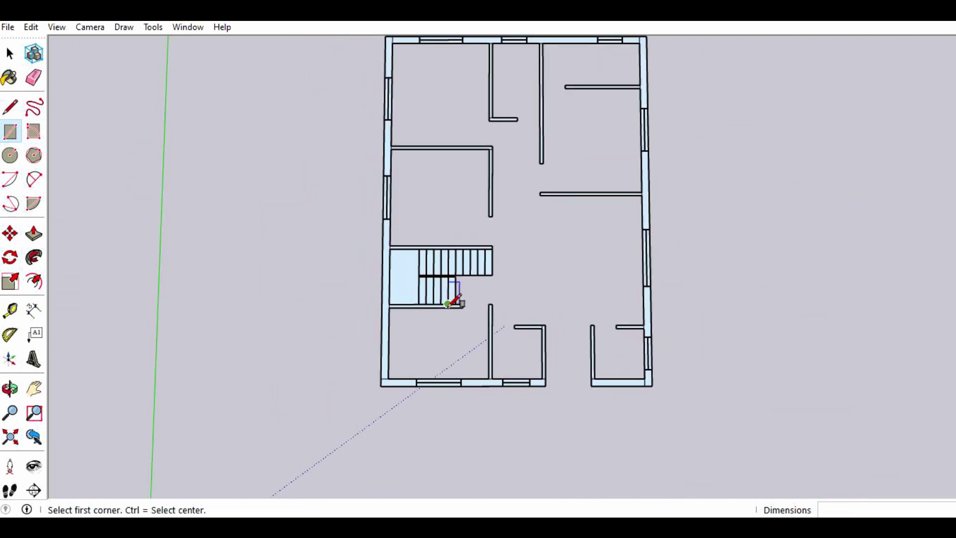
{"action": "scroll", "coordinate": [448, 299], "scroll_direction": "down", "scroll_amount": 2}
{"action": "scroll", "coordinate": [494, 110], "scroll_direction": "up", "scroll_amount": 1}
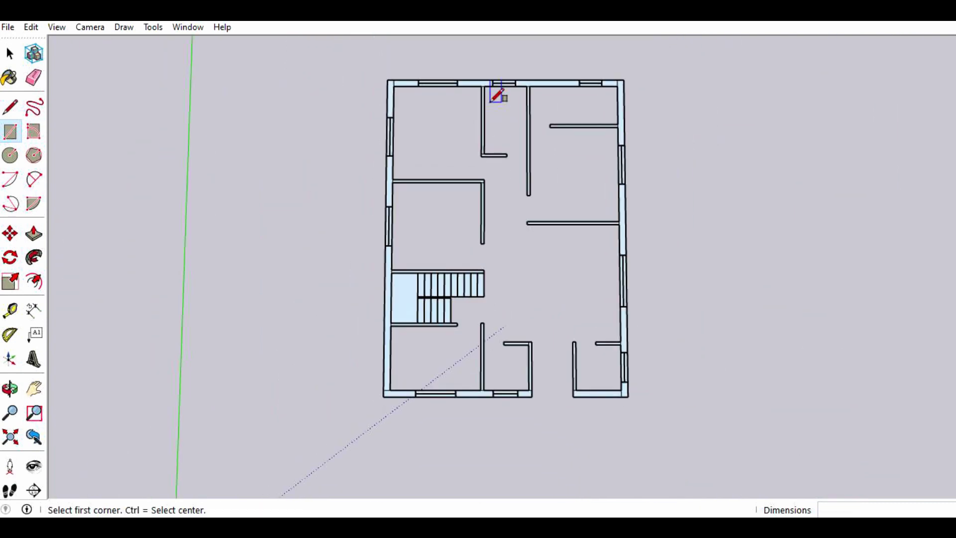
- Erase the seams where the two interior walls meet the top wall
{"action": "left_click", "coordinate": [35, 79]}
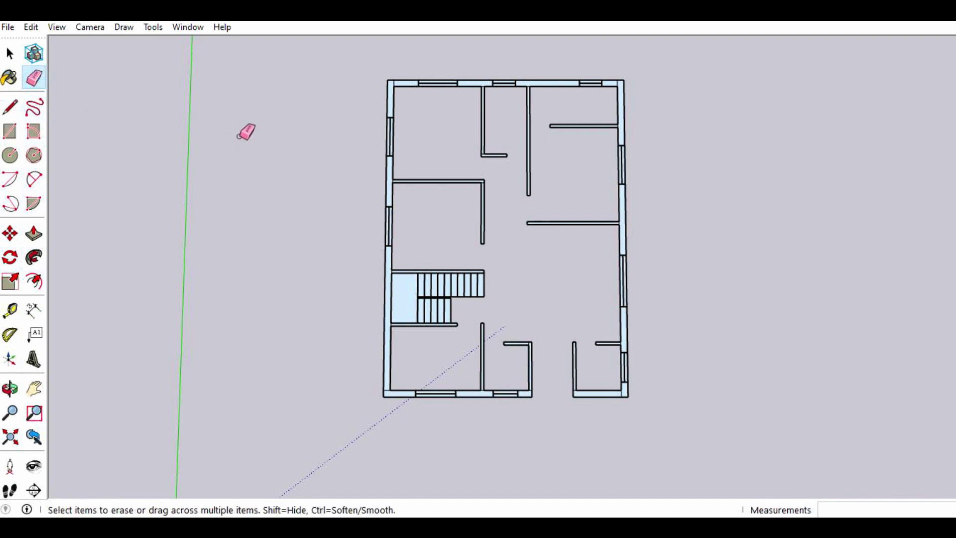
{"action": "scroll", "coordinate": [421, 53], "scroll_direction": "up", "scroll_amount": 1}
{"action": "scroll", "coordinate": [417, 67], "scroll_direction": "up", "scroll_amount": 1}
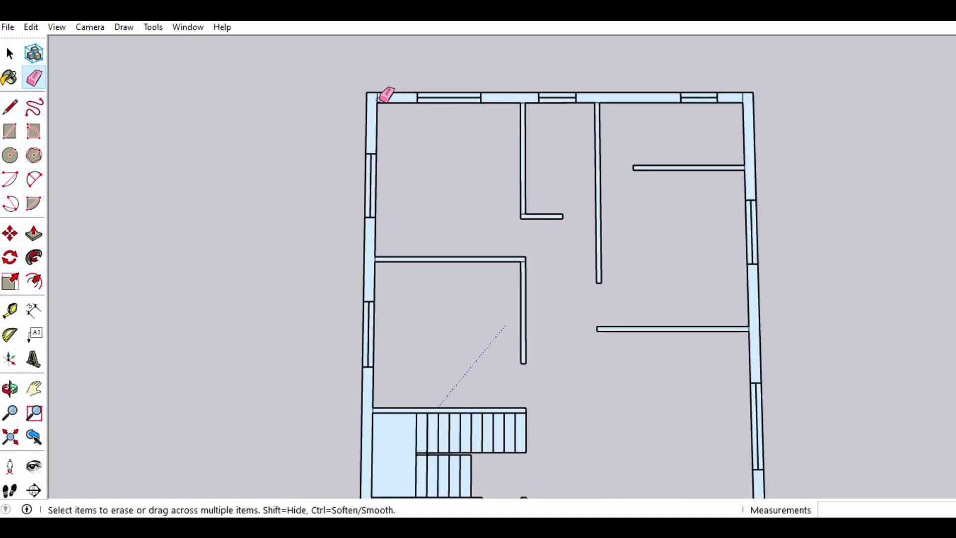
{"action": "scroll", "coordinate": [529, 96], "scroll_direction": "up", "scroll_amount": 1}
{"action": "scroll", "coordinate": [531, 96], "scroll_direction": "up", "scroll_amount": 1}
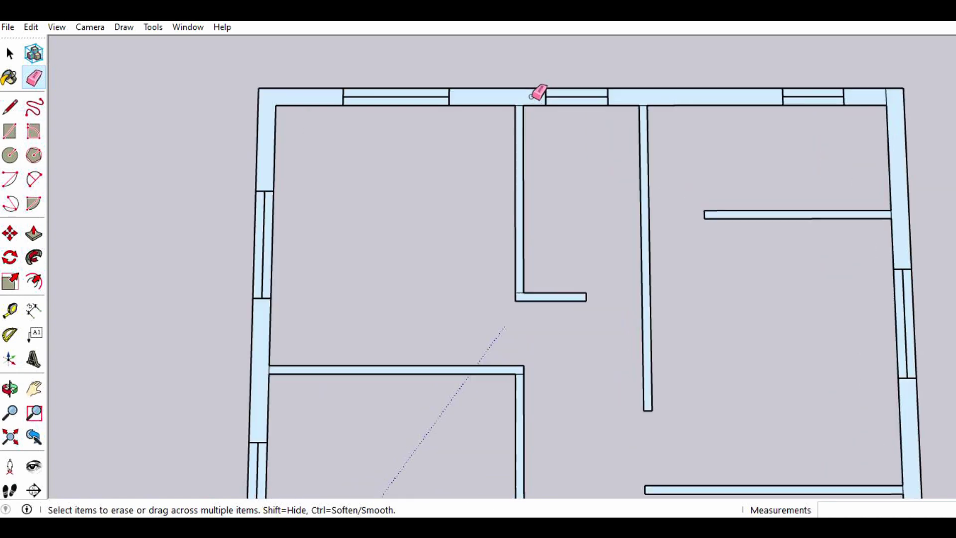
{"action": "left_click", "coordinate": [519, 106]}
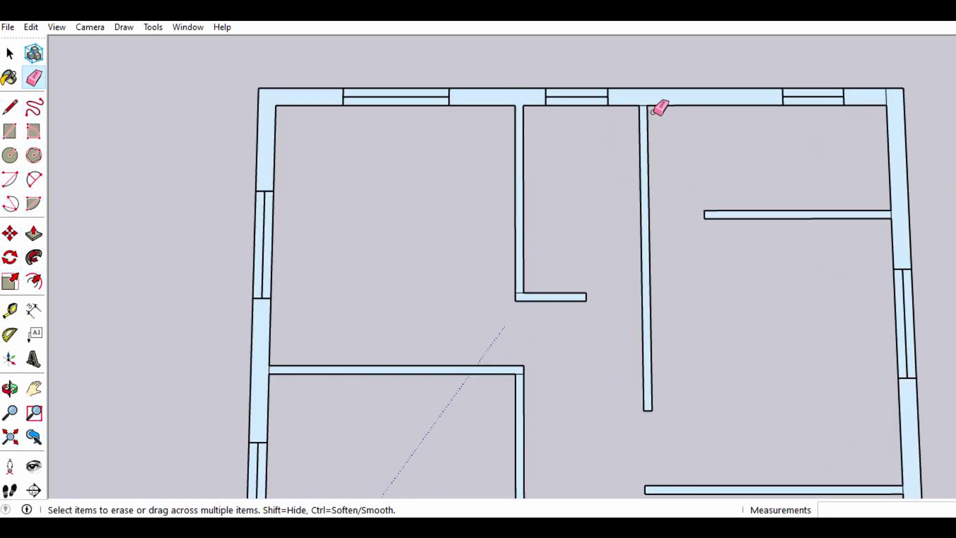
{"action": "scroll", "coordinate": [653, 111], "scroll_direction": "up", "scroll_amount": 1}
{"action": "left_click_drag", "start_coordinate": [643, 105], "coordinate": [689, 111]}
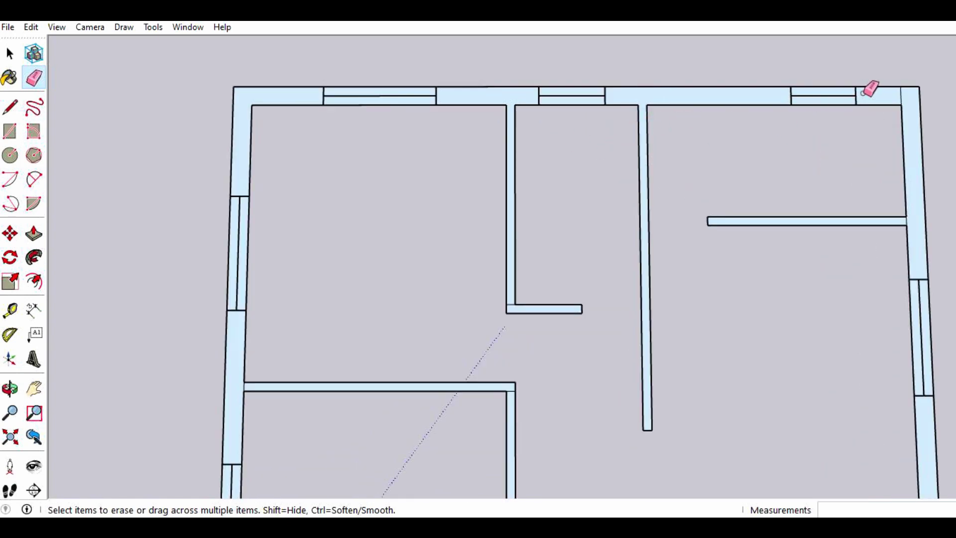
- Zoom around the plan and dismiss the file exception error message
{"action": "scroll", "coordinate": [909, 215], "scroll_direction": "up", "scroll_amount": 1}
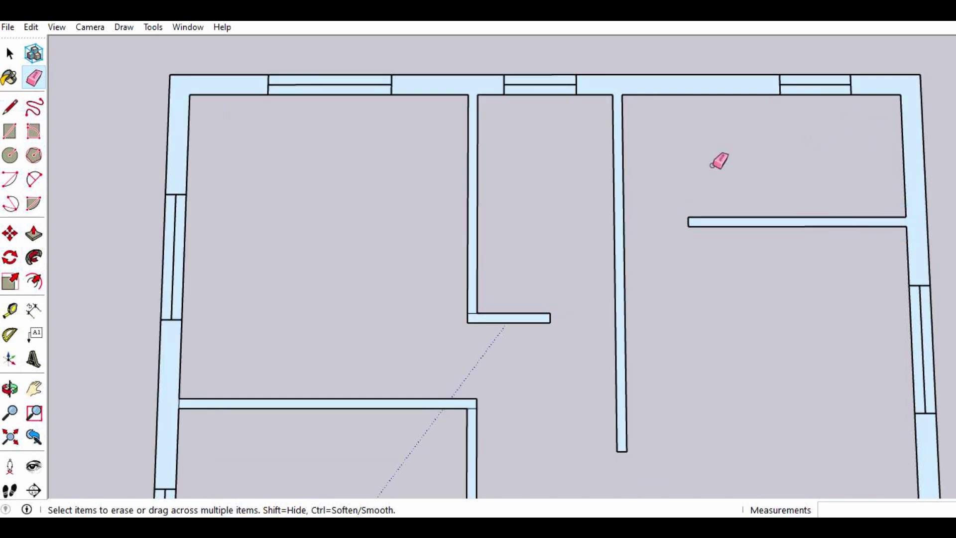
{"action": "scroll", "coordinate": [717, 160], "scroll_direction": "down", "scroll_amount": 1}
{"action": "scroll", "coordinate": [714, 191], "scroll_direction": "down", "scroll_amount": 1}
{"action": "scroll", "coordinate": [726, 202], "scroll_direction": "down", "scroll_amount": 1}
{"action": "scroll", "coordinate": [843, 335], "scroll_direction": "down", "scroll_amount": 1}
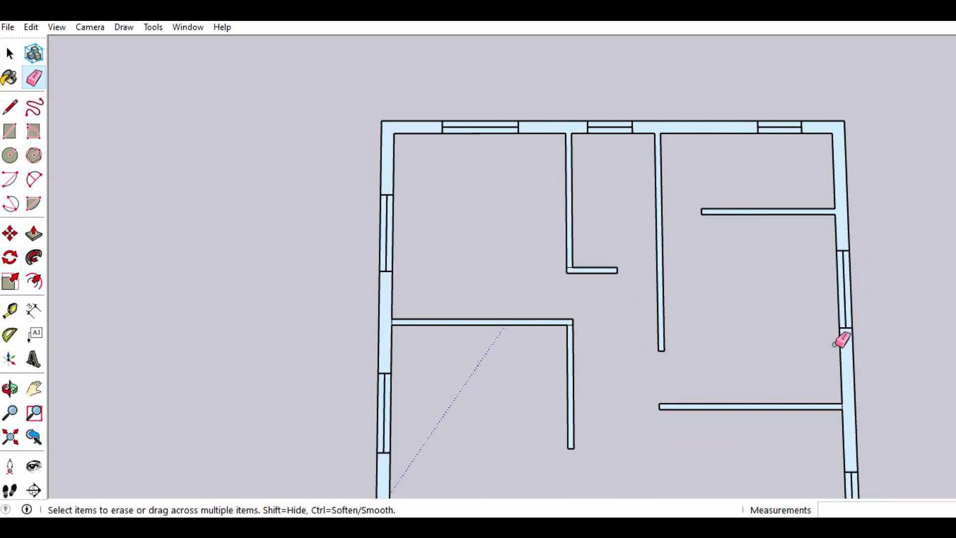
{"action": "scroll", "coordinate": [781, 285], "scroll_direction": "down", "scroll_amount": 1}
{"action": "scroll", "coordinate": [841, 394], "scroll_direction": "up", "scroll_amount": 1}
{"action": "scroll", "coordinate": [832, 376], "scroll_direction": "up", "scroll_amount": 2}
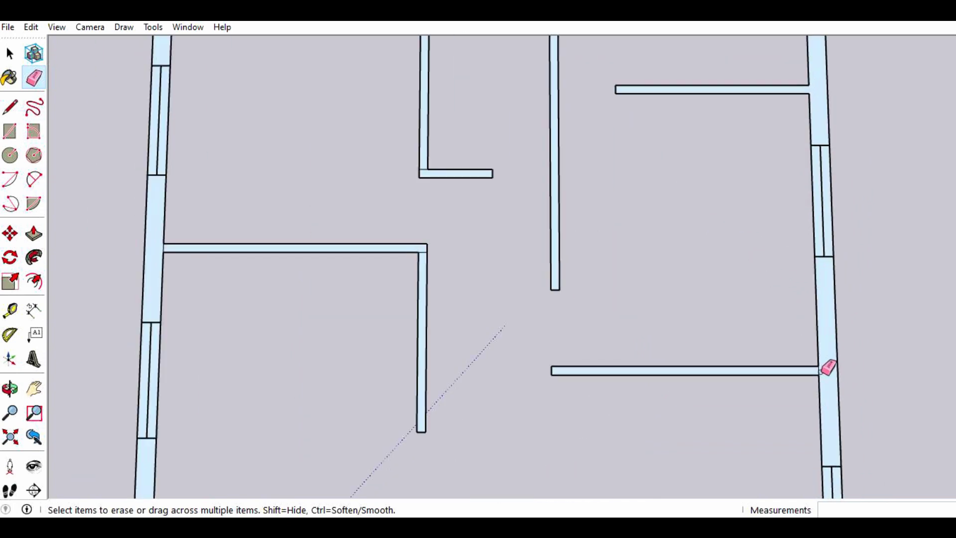
{"action": "scroll", "coordinate": [810, 379], "scroll_direction": "down", "scroll_amount": 1}
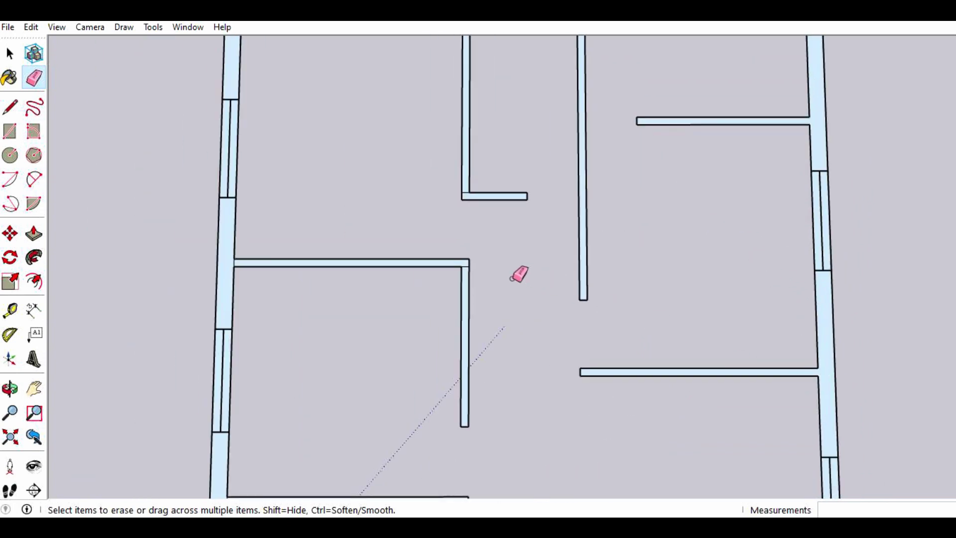
{"action": "scroll", "coordinate": [467, 189], "scroll_direction": "up", "scroll_amount": 1}
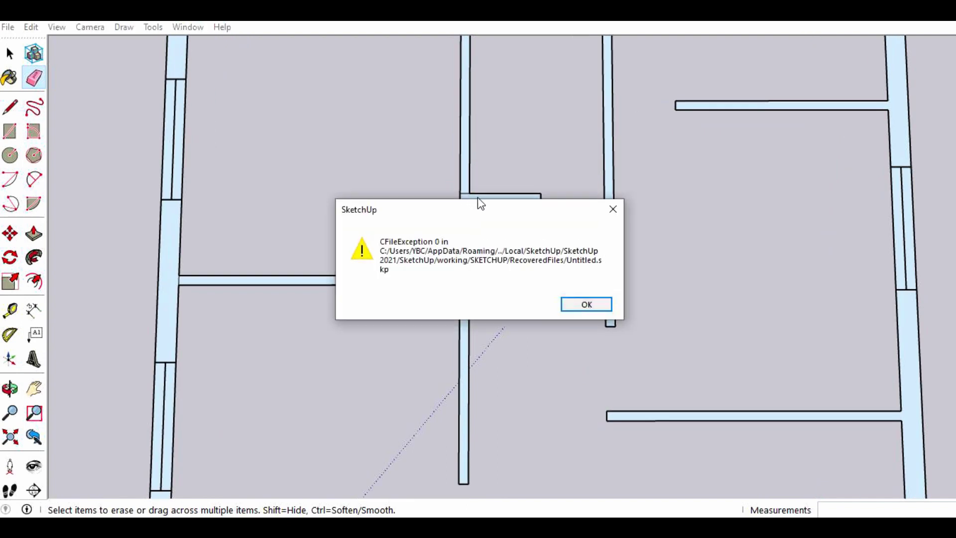
{"action": "left_click", "coordinate": [612, 210]}
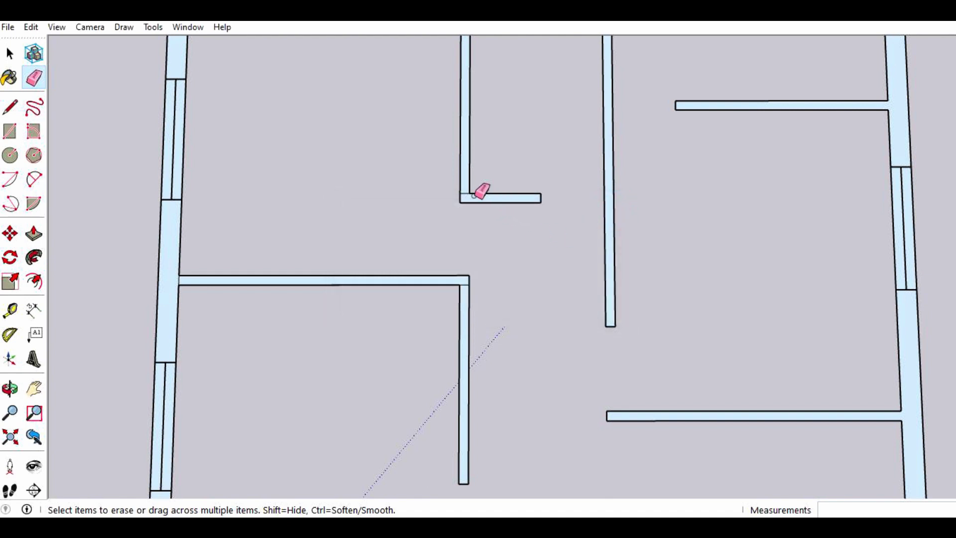
- Erase the stray edge at the room's bottom corner and the wall seam near the bottom wall
{"action": "scroll", "coordinate": [479, 191], "scroll_direction": "up", "scroll_amount": 2}
{"action": "scroll", "coordinate": [465, 192], "scroll_direction": "down", "scroll_amount": 1}
{"action": "scroll", "coordinate": [466, 273], "scroll_direction": "up", "scroll_amount": 1}
{"action": "scroll", "coordinate": [465, 277], "scroll_direction": "up", "scroll_amount": 1}
{"action": "scroll", "coordinate": [486, 209], "scroll_direction": "down", "scroll_amount": 1}
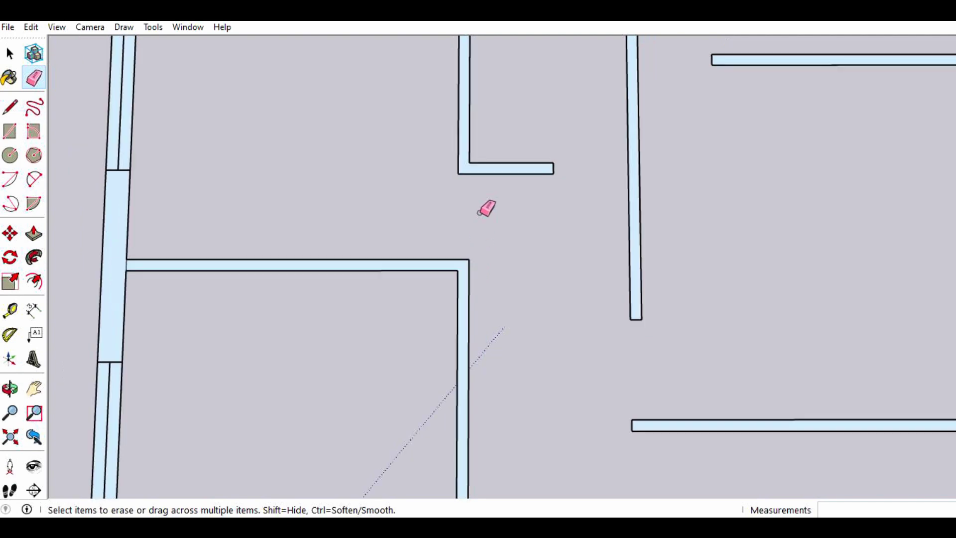
{"action": "scroll", "coordinate": [480, 212], "scroll_direction": "down", "scroll_amount": 2}
{"action": "scroll", "coordinate": [464, 228], "scroll_direction": "down", "scroll_amount": 1}
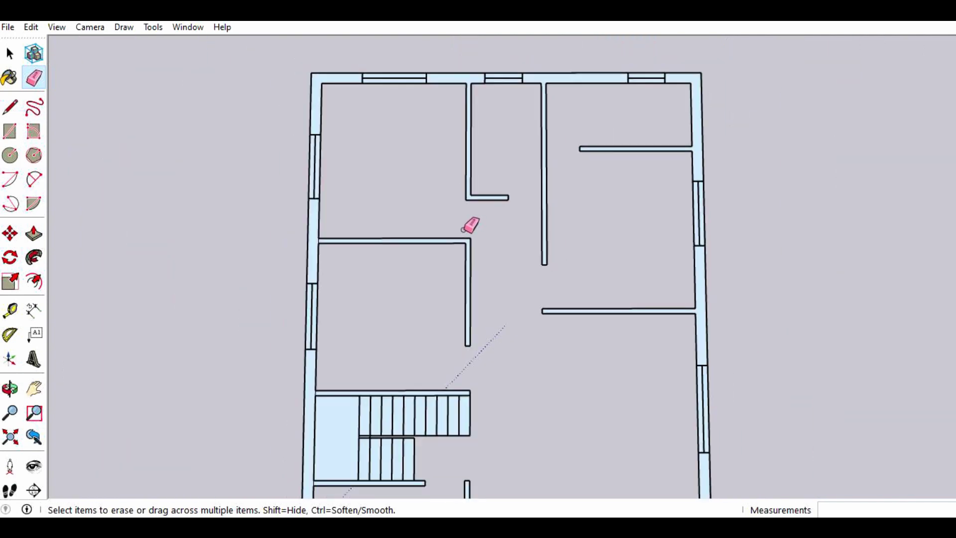
{"action": "scroll", "coordinate": [463, 230], "scroll_direction": "down", "scroll_amount": 1}
{"action": "scroll", "coordinate": [445, 285], "scroll_direction": "down", "scroll_amount": 1}
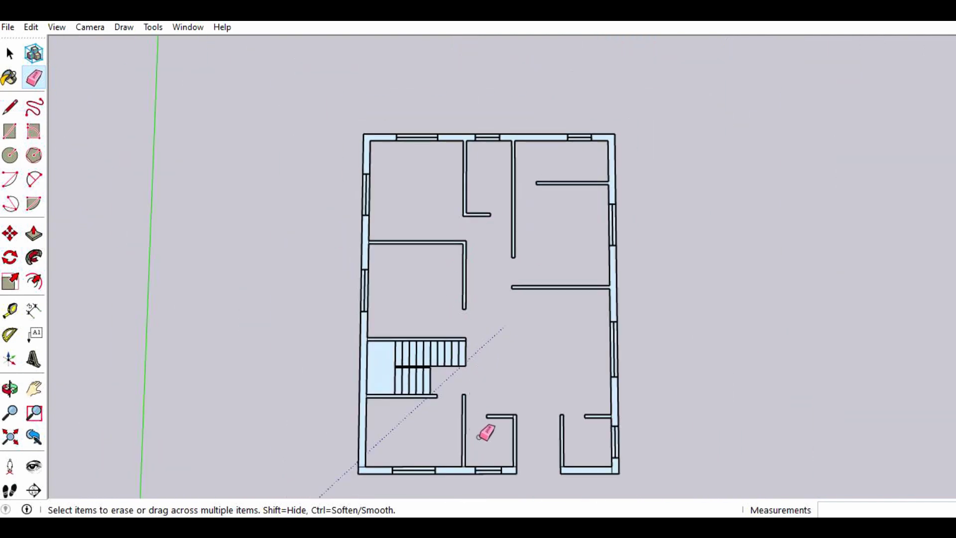
{"action": "scroll", "coordinate": [592, 471], "scroll_direction": "up", "scroll_amount": 1}
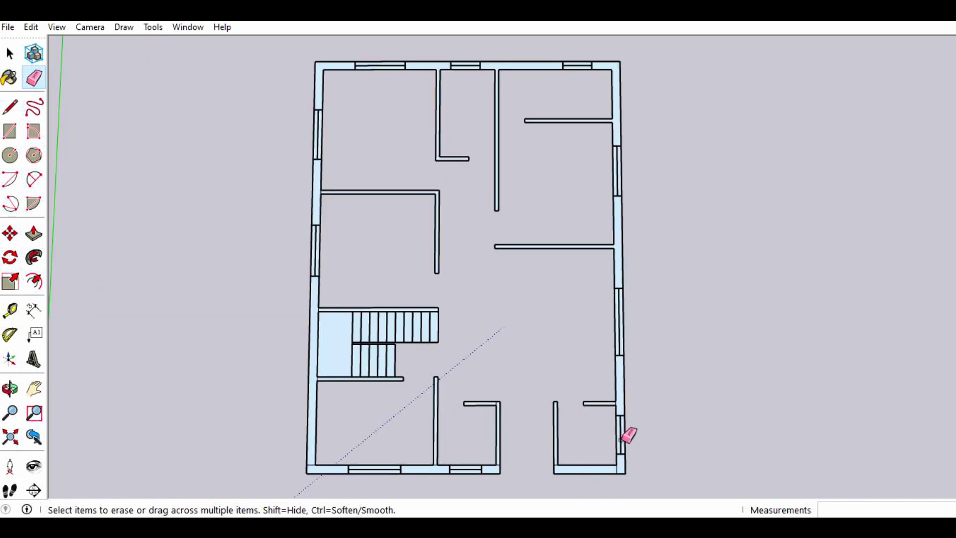
{"action": "scroll", "coordinate": [604, 483], "scroll_direction": "up", "scroll_amount": 1}
{"action": "scroll", "coordinate": [622, 473], "scroll_direction": "up", "scroll_amount": 1}
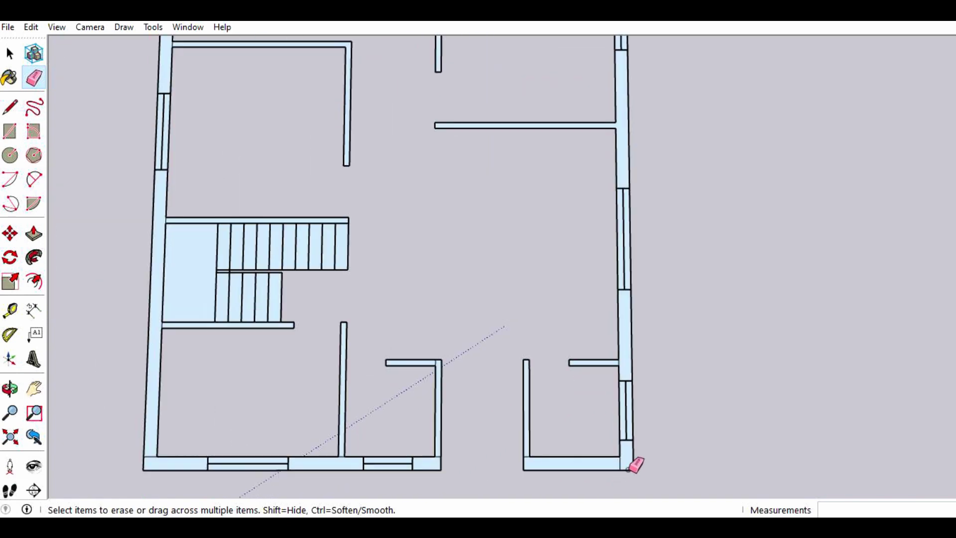
{"action": "scroll", "coordinate": [525, 462], "scroll_direction": "up", "scroll_amount": 1}
{"action": "scroll", "coordinate": [531, 461], "scroll_direction": "up", "scroll_amount": 1}
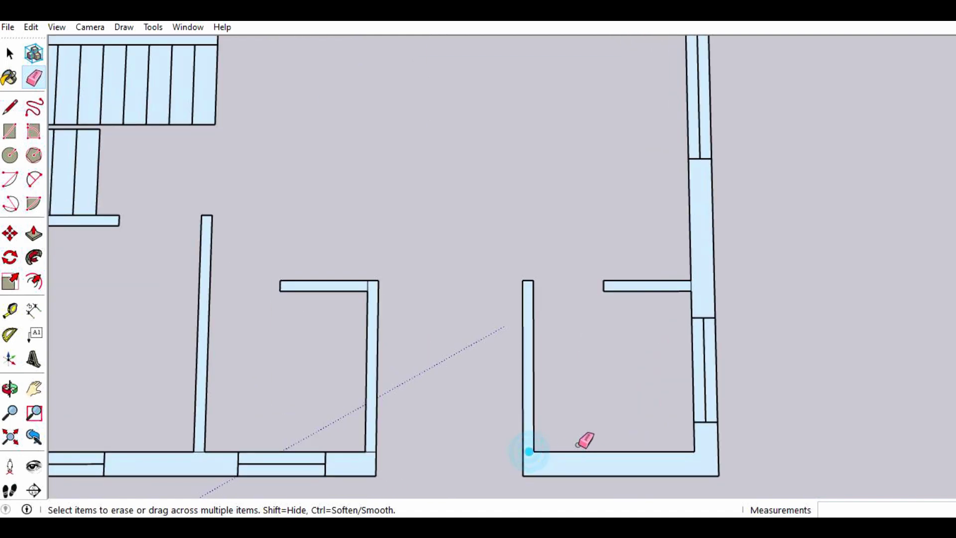
{"action": "scroll", "coordinate": [585, 442], "scroll_direction": "down", "scroll_amount": 1}
{"action": "scroll", "coordinate": [394, 451], "scroll_direction": "up", "scroll_amount": 1}
{"action": "scroll", "coordinate": [421, 442], "scroll_direction": "up", "scroll_amount": 1}
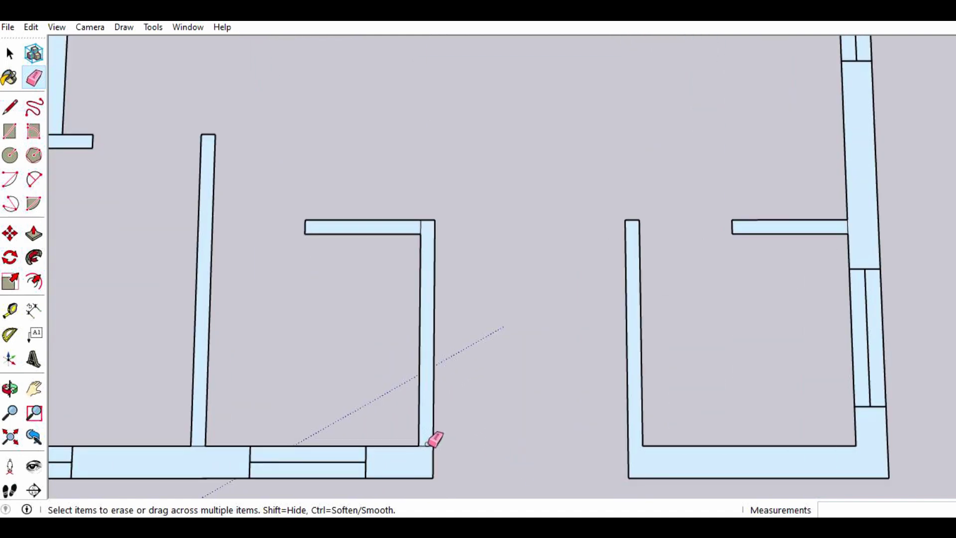
{"action": "left_click", "coordinate": [424, 444]}
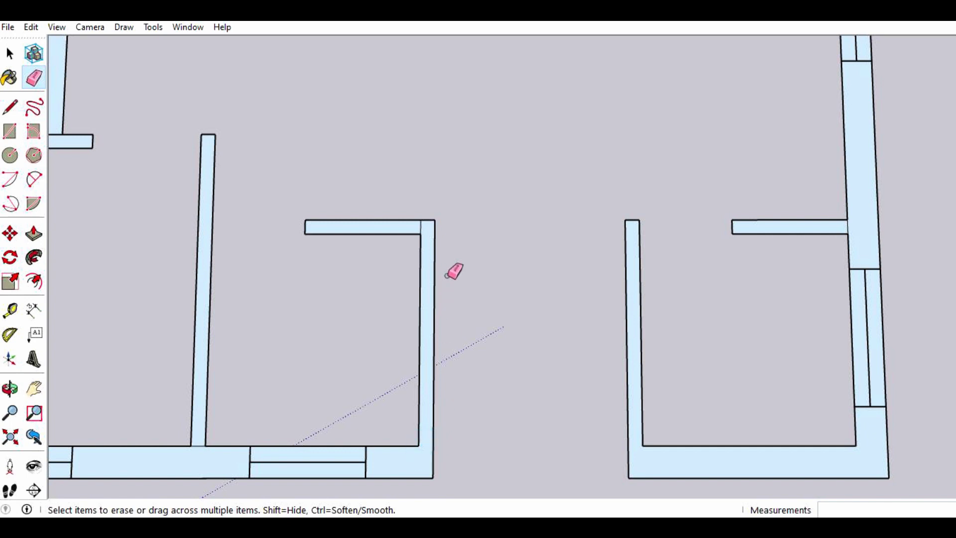
{"action": "left_click", "coordinate": [419, 227]}
- Erase the edge beside the lower stair flight, undoing the accidental stair-face removal
{"action": "scroll", "coordinate": [505, 251], "scroll_direction": "down", "scroll_amount": 1}
{"action": "scroll", "coordinate": [505, 252], "scroll_direction": "down", "scroll_amount": 1}
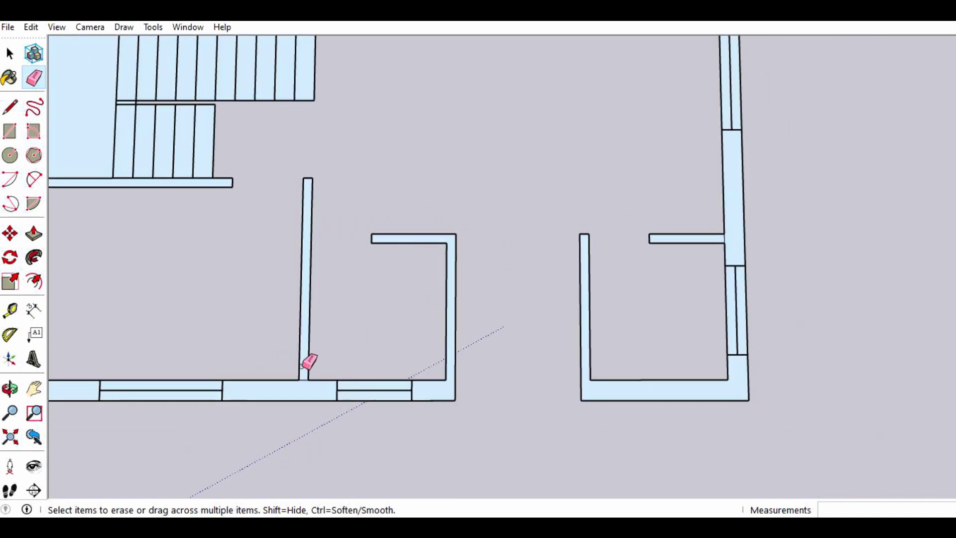
{"action": "scroll", "coordinate": [308, 389], "scroll_direction": "up", "scroll_amount": 2}
{"action": "scroll", "coordinate": [491, 351], "scroll_direction": "down", "scroll_amount": 1}
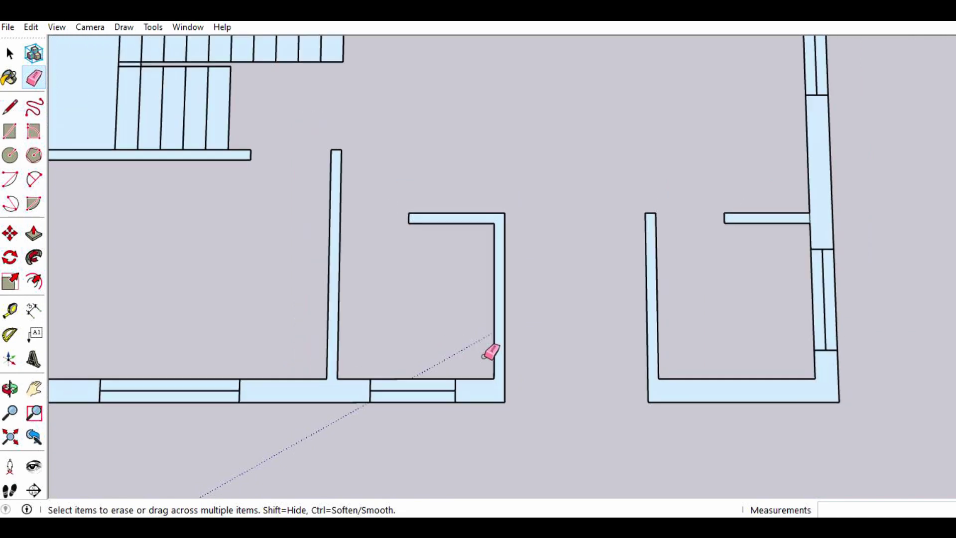
{"action": "scroll", "coordinate": [444, 371], "scroll_direction": "down", "scroll_amount": 2}
{"action": "scroll", "coordinate": [208, 374], "scroll_direction": "up", "scroll_amount": 1}
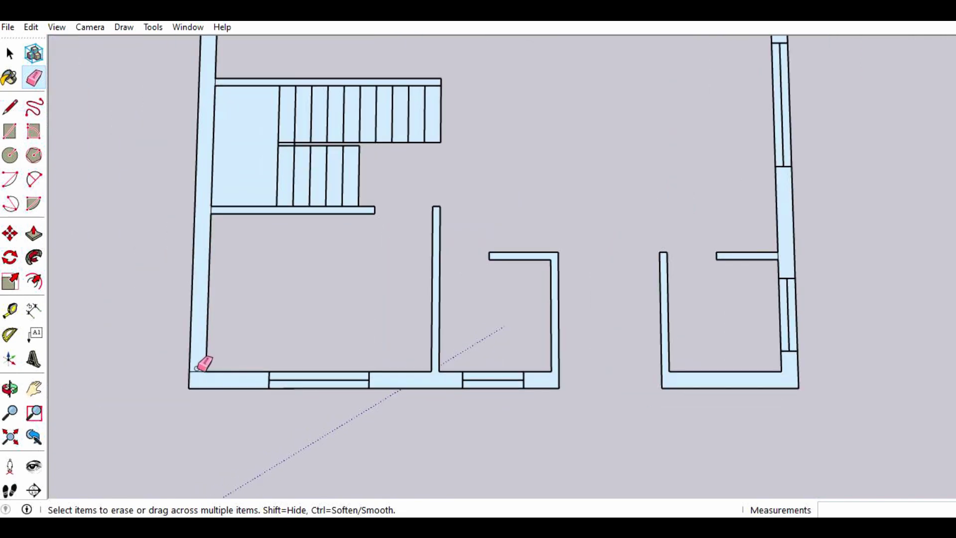
{"action": "scroll", "coordinate": [377, 413], "scroll_direction": "down", "scroll_amount": 1}
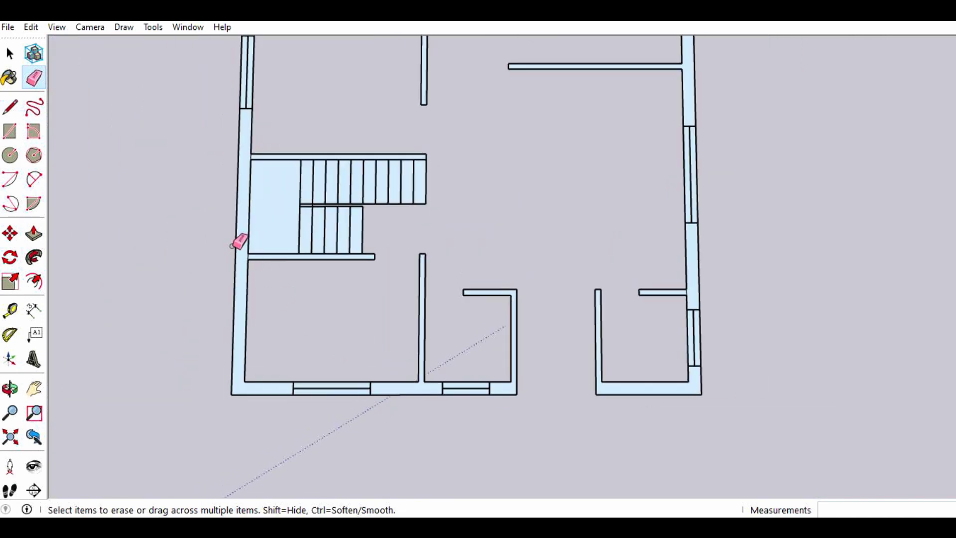
{"action": "scroll", "coordinate": [234, 246], "scroll_direction": "up", "scroll_amount": 2}
{"action": "scroll", "coordinate": [244, 254], "scroll_direction": "up", "scroll_amount": 2}
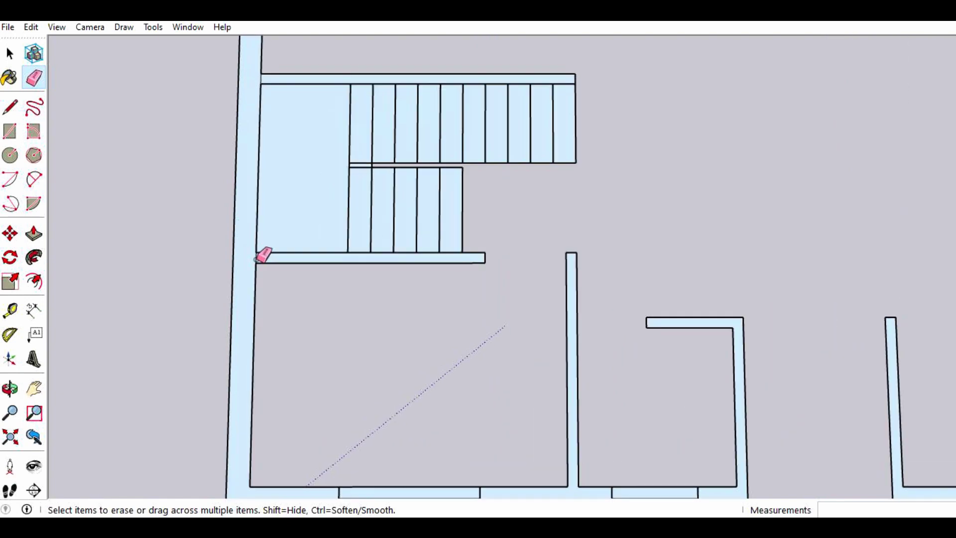
{"action": "scroll", "coordinate": [405, 320], "scroll_direction": "down", "scroll_amount": 1}
{"action": "scroll", "coordinate": [356, 187], "scroll_direction": "up", "scroll_amount": 1}
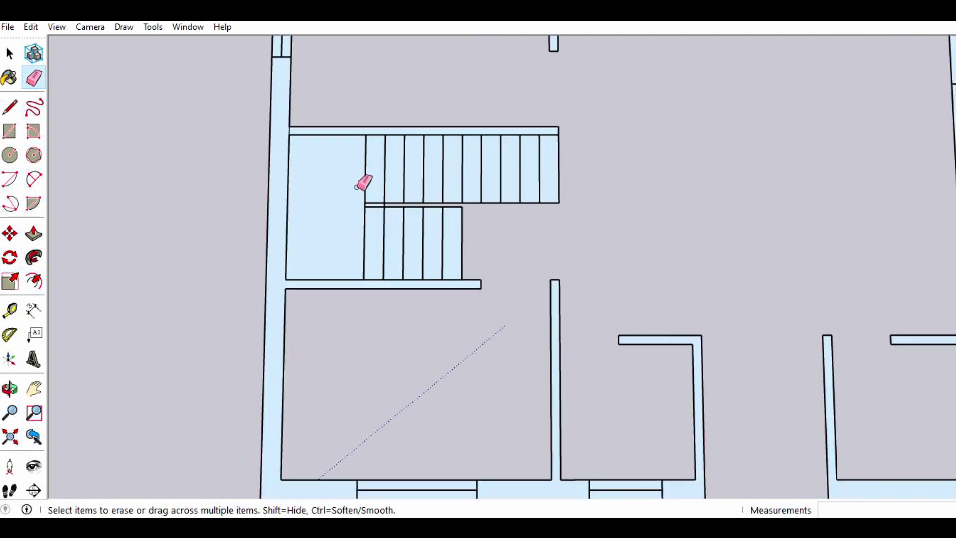
{"action": "scroll", "coordinate": [361, 187], "scroll_direction": "up", "scroll_amount": 1}
{"action": "scroll", "coordinate": [366, 187], "scroll_direction": "up", "scroll_amount": 1}
{"action": "scroll", "coordinate": [373, 188], "scroll_direction": "up", "scroll_amount": 1}
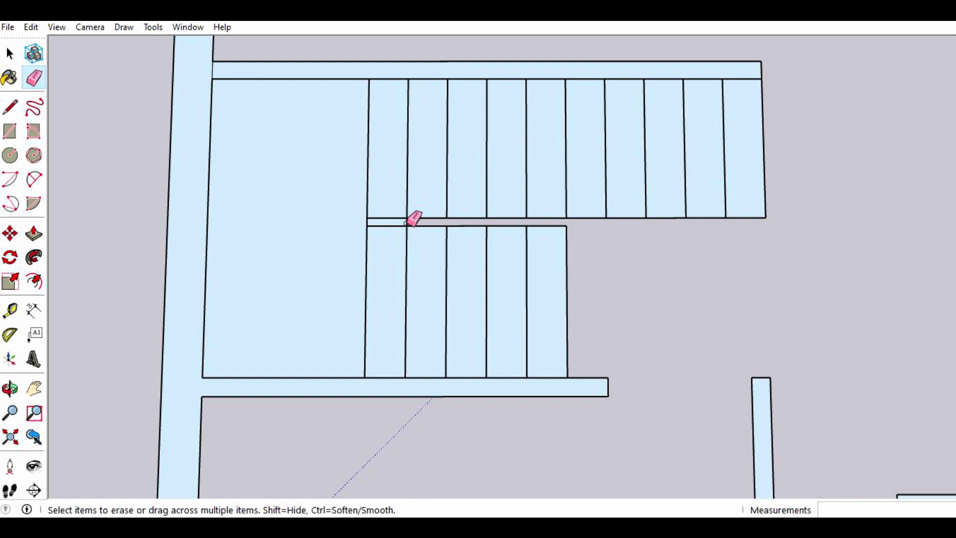
{"action": "left_click", "coordinate": [406, 223]}
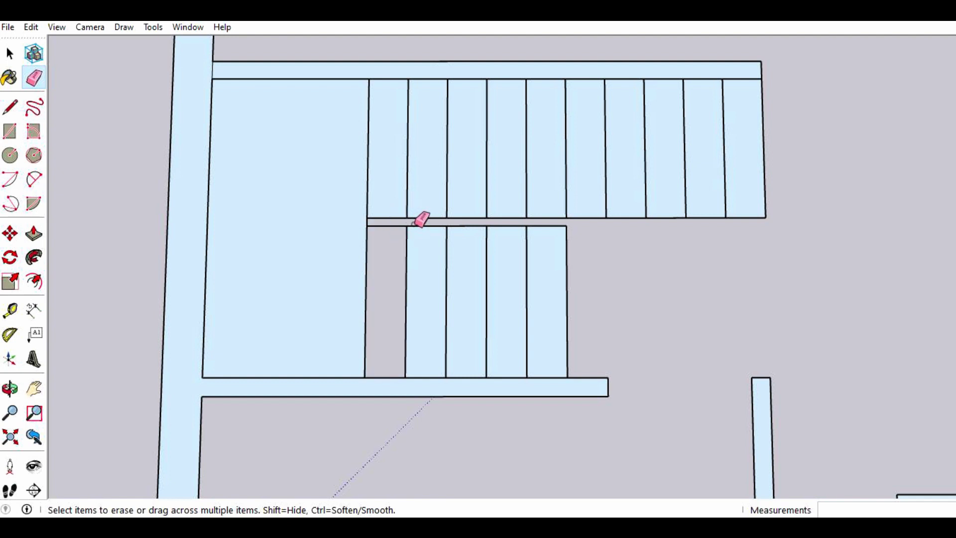
{"action": "key", "text": "ctrl+z"}
- Zoom in close on the staircase and switch to the Select tool
{"action": "scroll", "coordinate": [498, 316], "scroll_direction": "down", "scroll_amount": 1}
{"action": "scroll", "coordinate": [493, 323], "scroll_direction": "down", "scroll_amount": 1}
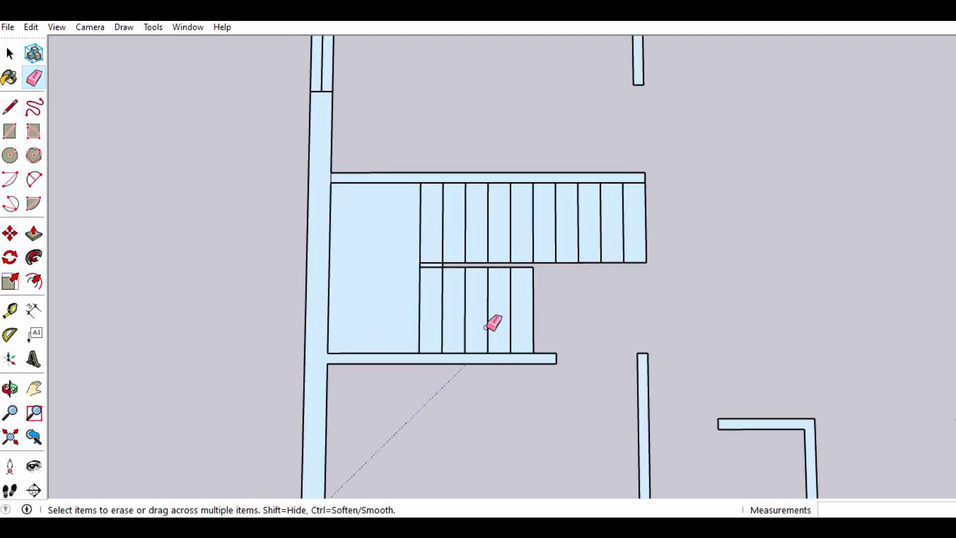
{"action": "scroll", "coordinate": [487, 324], "scroll_direction": "down", "scroll_amount": 1}
{"action": "scroll", "coordinate": [486, 324], "scroll_direction": "down", "scroll_amount": 1}
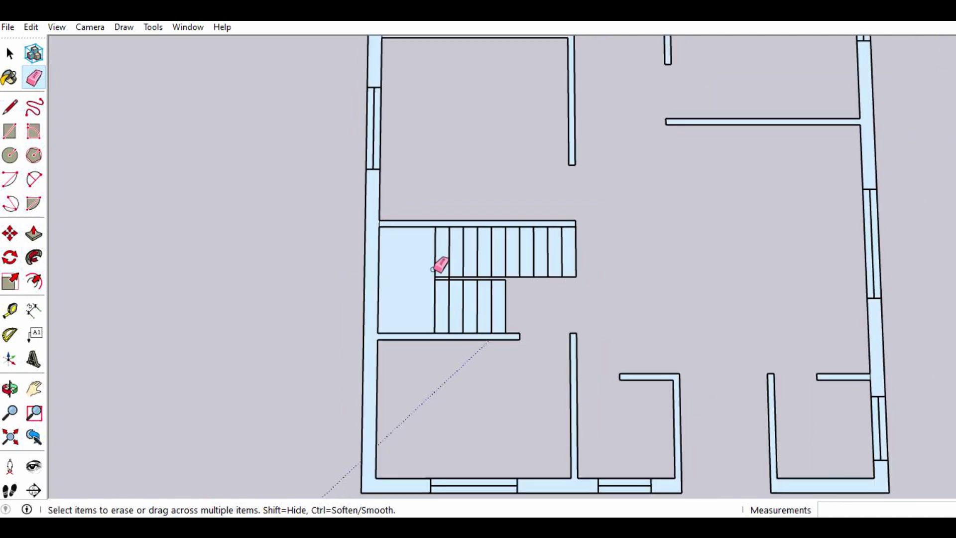
{"action": "scroll", "coordinate": [430, 272], "scroll_direction": "down", "scroll_amount": 3}
{"action": "scroll", "coordinate": [371, 86], "scroll_direction": "up", "scroll_amount": 1}
{"action": "scroll", "coordinate": [418, 85], "scroll_direction": "up", "scroll_amount": 3}
{"action": "scroll", "coordinate": [389, 99], "scroll_direction": "up", "scroll_amount": 2}
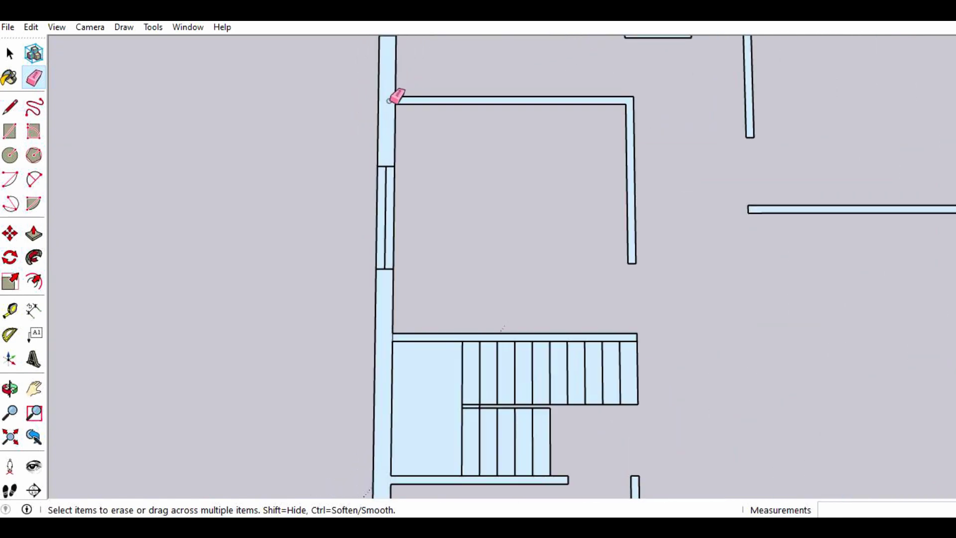
{"action": "scroll", "coordinate": [389, 100], "scroll_direction": "up", "scroll_amount": 1}
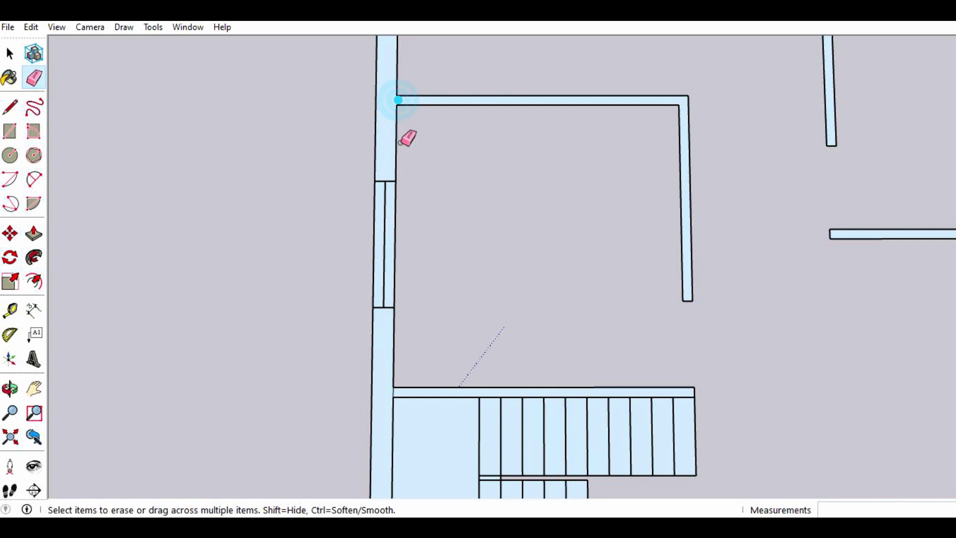
{"action": "scroll", "coordinate": [407, 272], "scroll_direction": "down", "scroll_amount": 1}
{"action": "scroll", "coordinate": [408, 271], "scroll_direction": "down", "scroll_amount": 3}
{"action": "scroll", "coordinate": [407, 271], "scroll_direction": "up", "scroll_amount": 1}
{"action": "scroll", "coordinate": [408, 272], "scroll_direction": "down", "scroll_amount": 1}
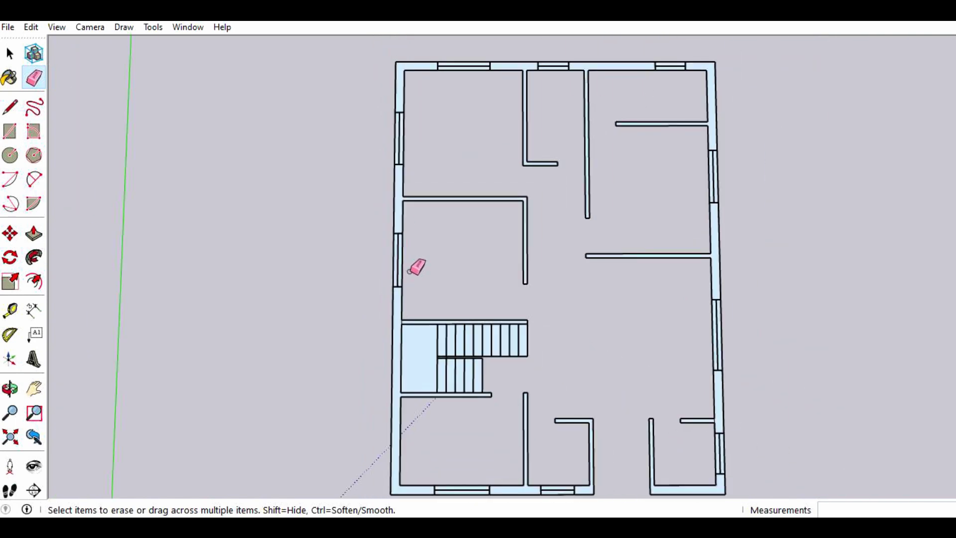
{"action": "scroll", "coordinate": [425, 88], "scroll_direction": "up", "scroll_amount": 1}
{"action": "scroll", "coordinate": [425, 88], "scroll_direction": "down", "scroll_amount": 1}
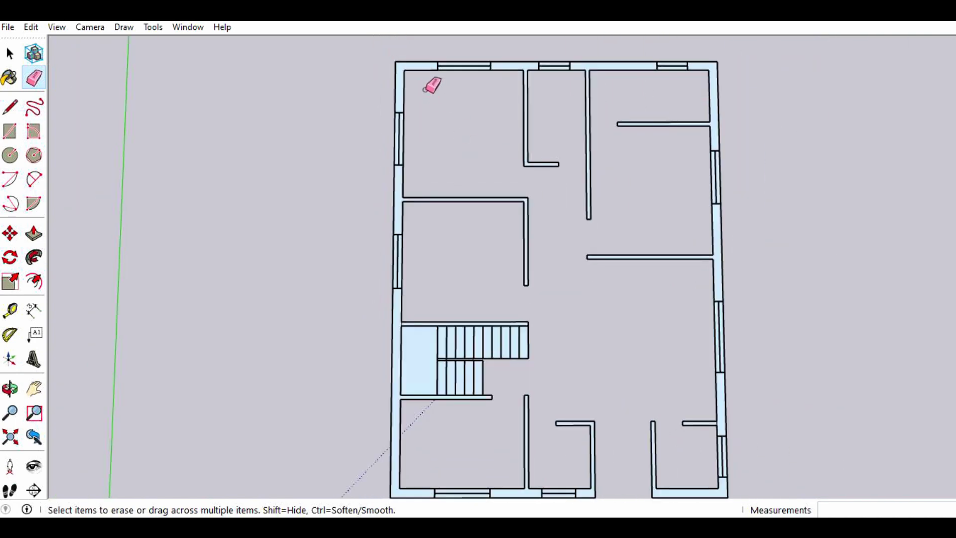
{"action": "scroll", "coordinate": [452, 366], "scroll_direction": "up", "scroll_amount": 1}
{"action": "scroll", "coordinate": [450, 386], "scroll_direction": "up", "scroll_amount": 2}
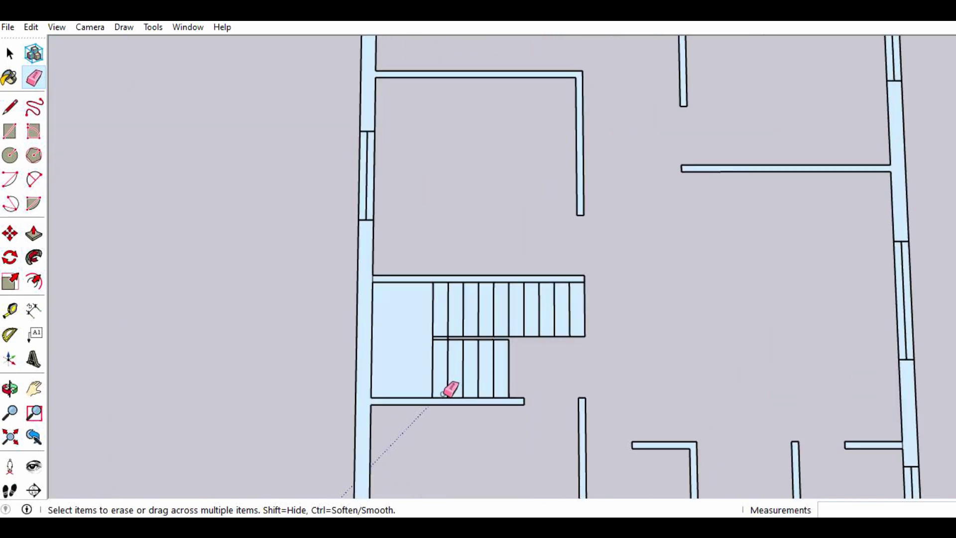
{"action": "scroll", "coordinate": [450, 388], "scroll_direction": "up", "scroll_amount": 1}
{"action": "left_click", "coordinate": [10, 55]}
- Redraw both stair flights and the 1.88 m by 1.00 m landing as rectangle faces snapped to stair corners
{"action": "key", "text": "e"}
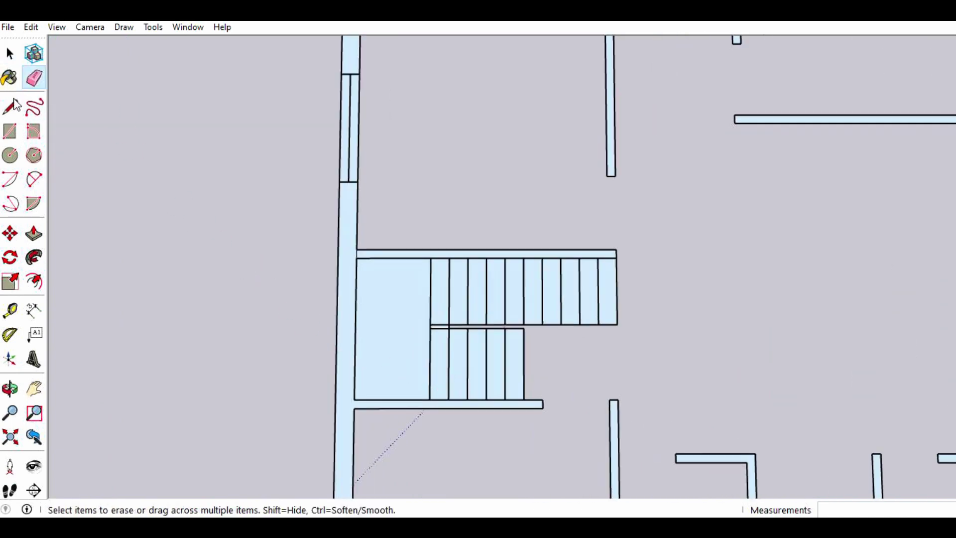
{"action": "left_click", "coordinate": [10, 131]}
{"action": "scroll", "coordinate": [441, 351], "scroll_direction": "up", "scroll_amount": 1}
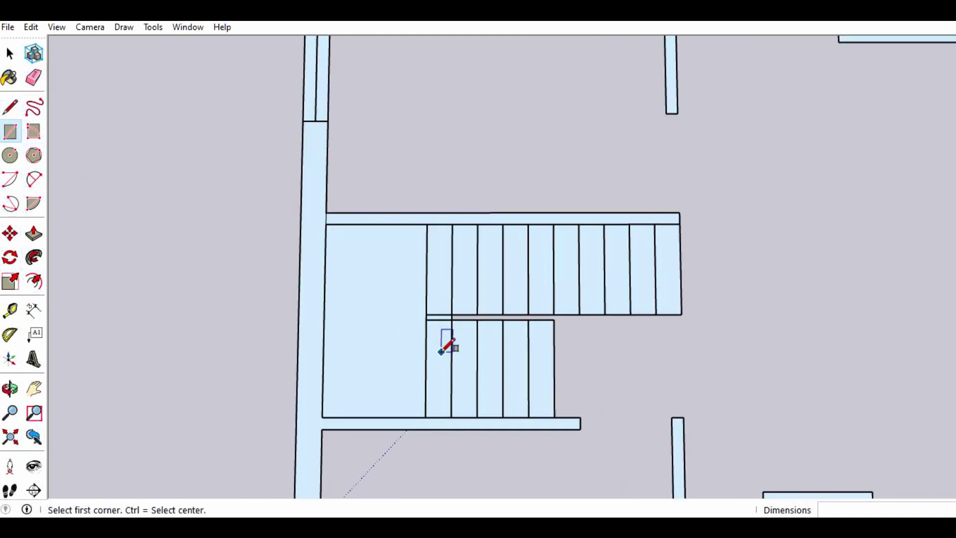
{"action": "left_click", "coordinate": [426, 319]}
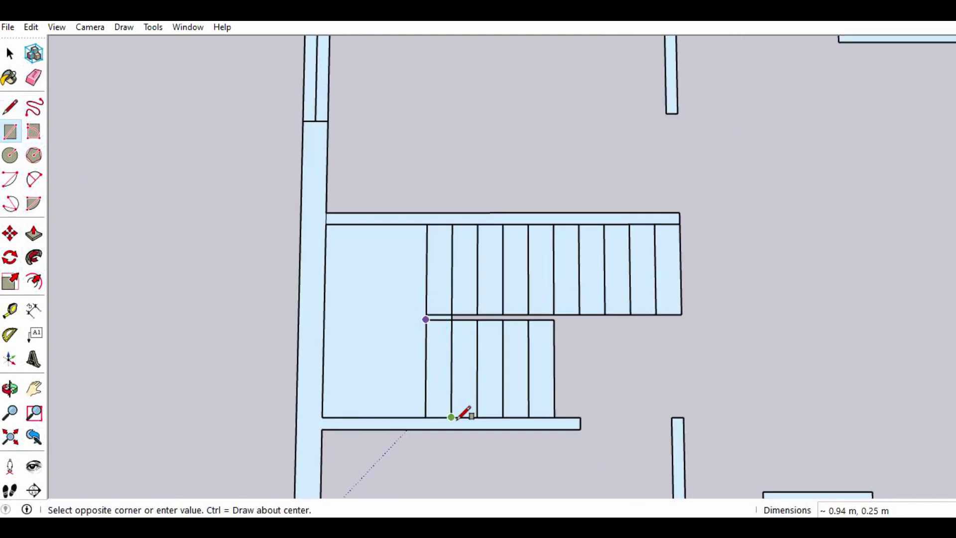
{"action": "left_click", "coordinate": [451, 416]}
{"action": "left_click", "coordinate": [426, 224]}
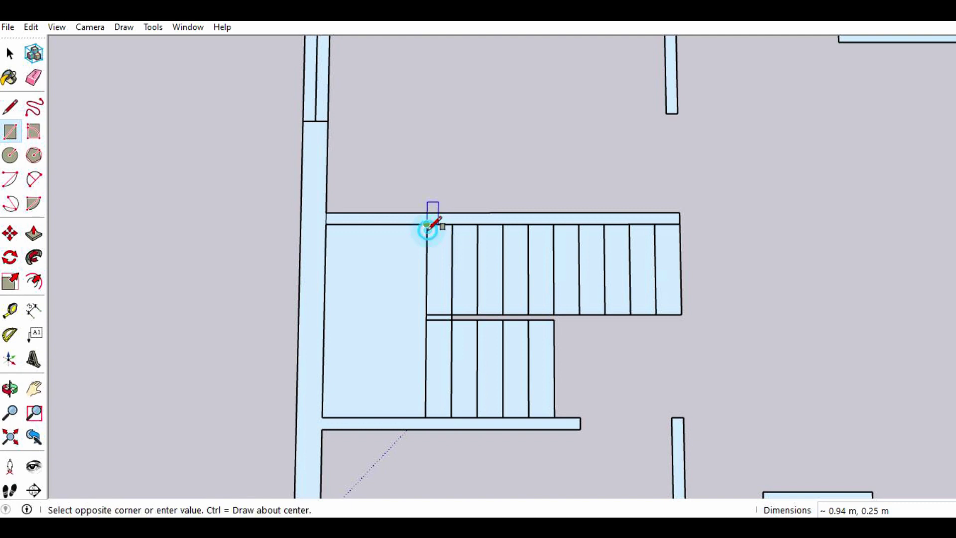
{"action": "left_click", "coordinate": [451, 314]}
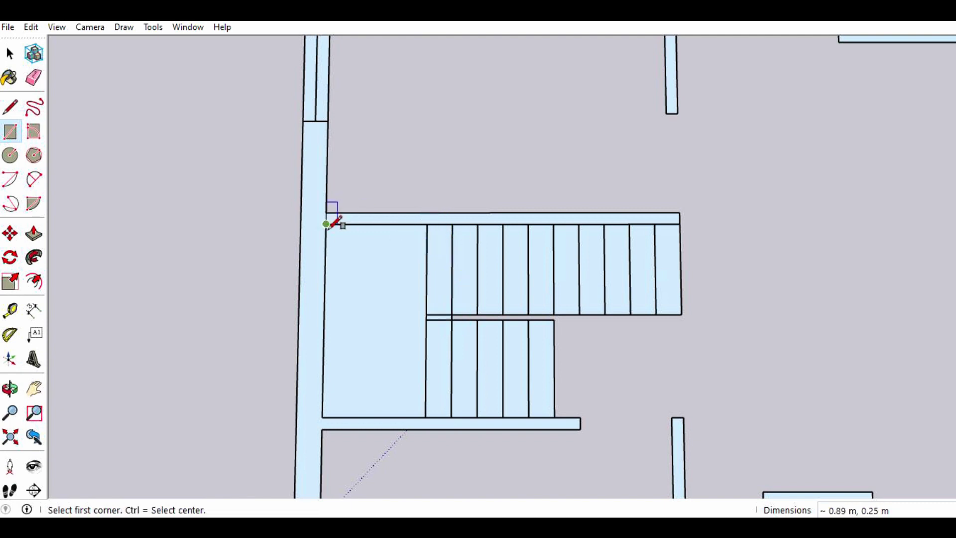
{"action": "left_click", "coordinate": [326, 224]}
{"action": "left_click", "coordinate": [427, 415]}
- Erase the leftover edge between the stair flights, then zoom out to show the entire floor plan
{"action": "left_click", "coordinate": [35, 78]}
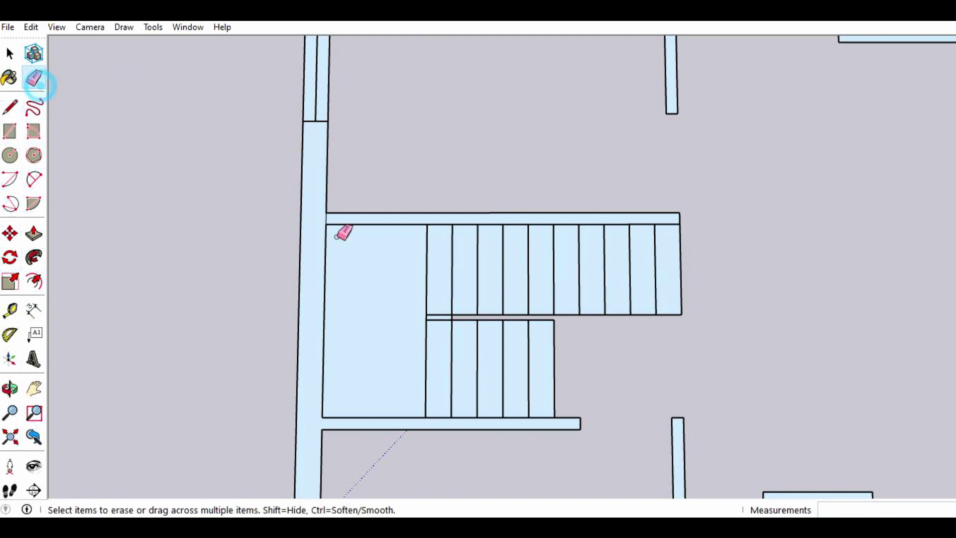
{"action": "scroll", "coordinate": [455, 325], "scroll_direction": "up", "scroll_amount": 2}
{"action": "left_click", "coordinate": [449, 315]}
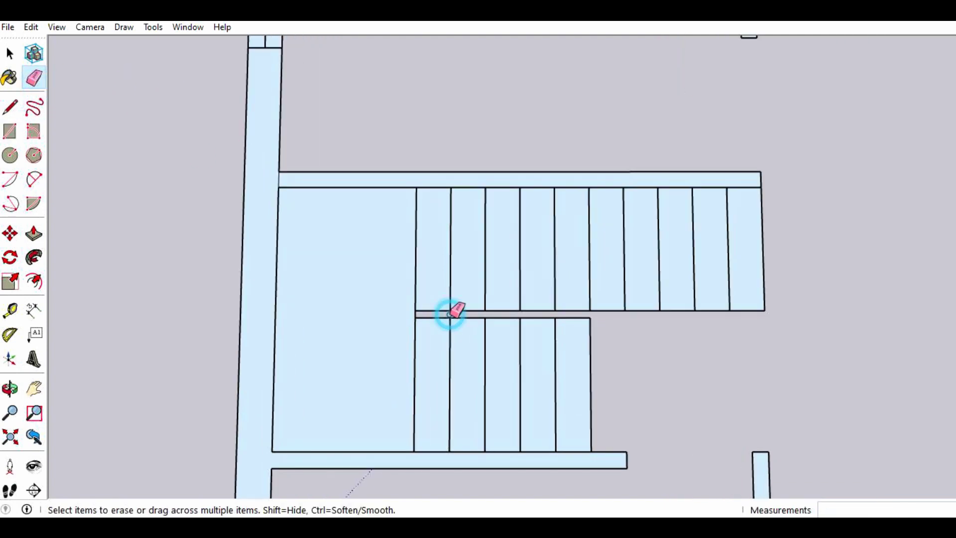
{"action": "scroll", "coordinate": [450, 311], "scroll_direction": "down", "scroll_amount": 2}
{"action": "scroll", "coordinate": [433, 304], "scroll_direction": "down", "scroll_amount": 1}
{"action": "scroll", "coordinate": [428, 299], "scroll_direction": "down", "scroll_amount": 1}
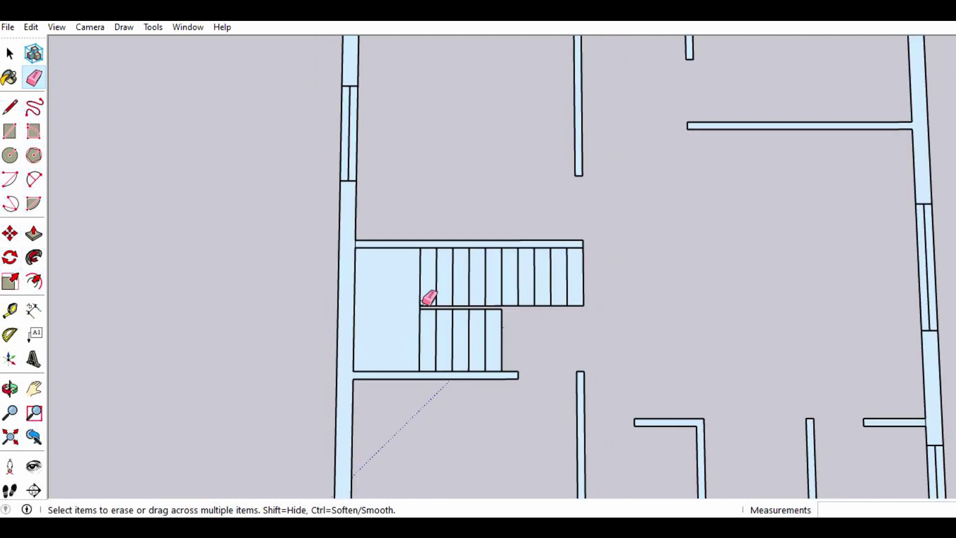
{"action": "scroll", "coordinate": [406, 305], "scroll_direction": "down", "scroll_amount": 1}
{"action": "scroll", "coordinate": [398, 313], "scroll_direction": "down", "scroll_amount": 1}
{"action": "scroll", "coordinate": [432, 313], "scroll_direction": "down", "scroll_amount": 1}
{"action": "scroll", "coordinate": [435, 314], "scroll_direction": "down", "scroll_amount": 2}
{"action": "scroll", "coordinate": [440, 314], "scroll_direction": "down", "scroll_amount": 1}
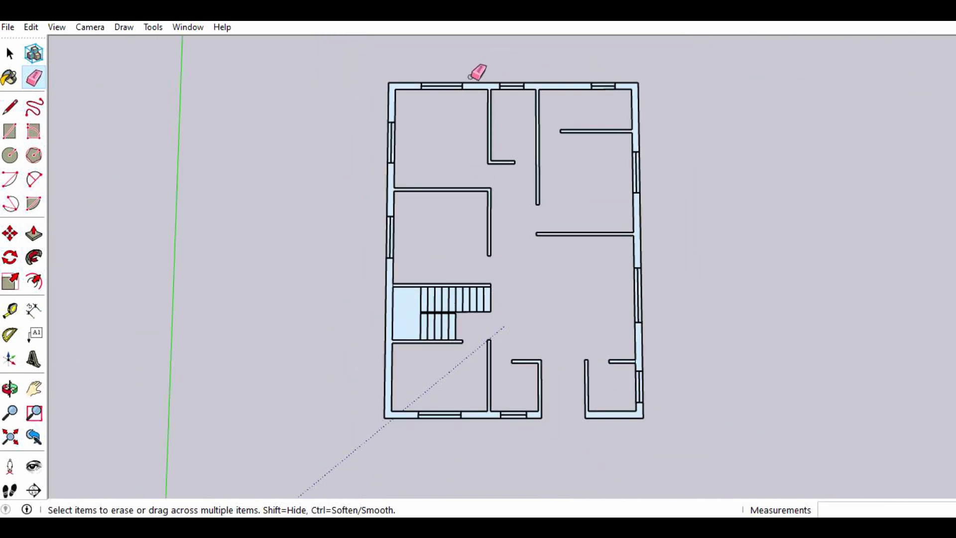
{"action": "scroll", "coordinate": [470, 76], "scroll_direction": "up", "scroll_amount": 1}
{"action": "scroll", "coordinate": [479, 79], "scroll_direction": "up", "scroll_amount": 1}
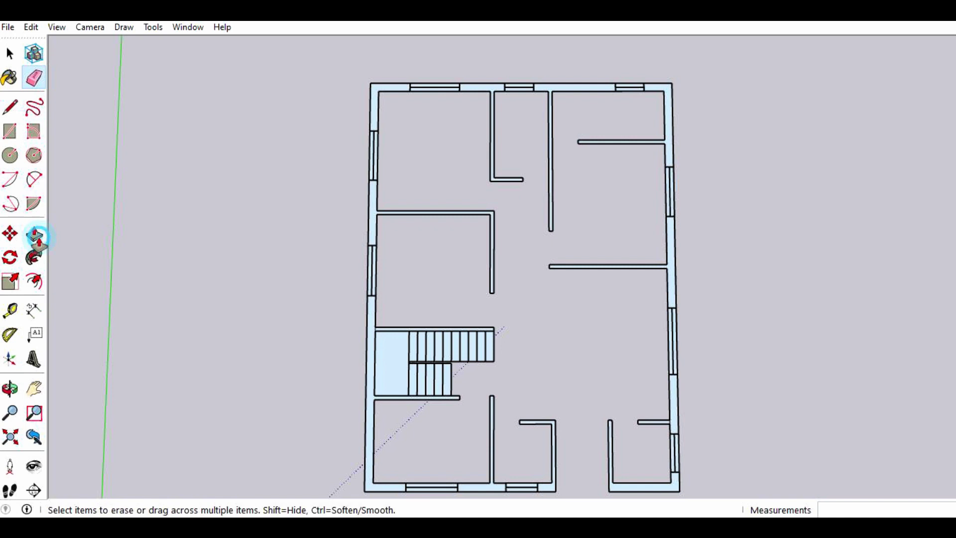
- Push/pull the top-left corner wall face up 2.74 m
{"action": "left_click", "coordinate": [34, 233]}
{"action": "left_click", "coordinate": [372, 112]}
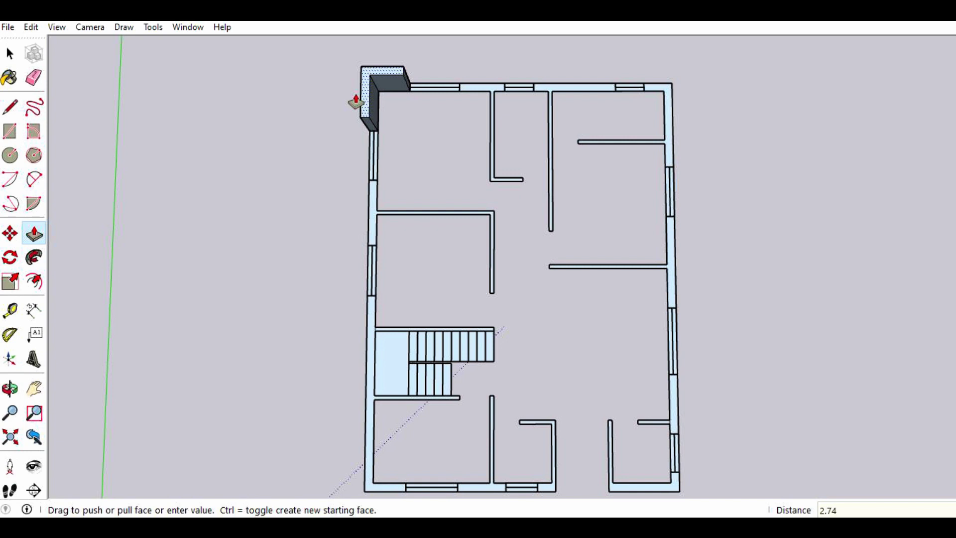
{"action": "key", "text": "Return"}
{"action": "scroll", "coordinate": [355, 101], "scroll_direction": "down", "scroll_amount": 2}
{"action": "scroll", "coordinate": [368, 107], "scroll_direction": "down", "scroll_amount": 2}
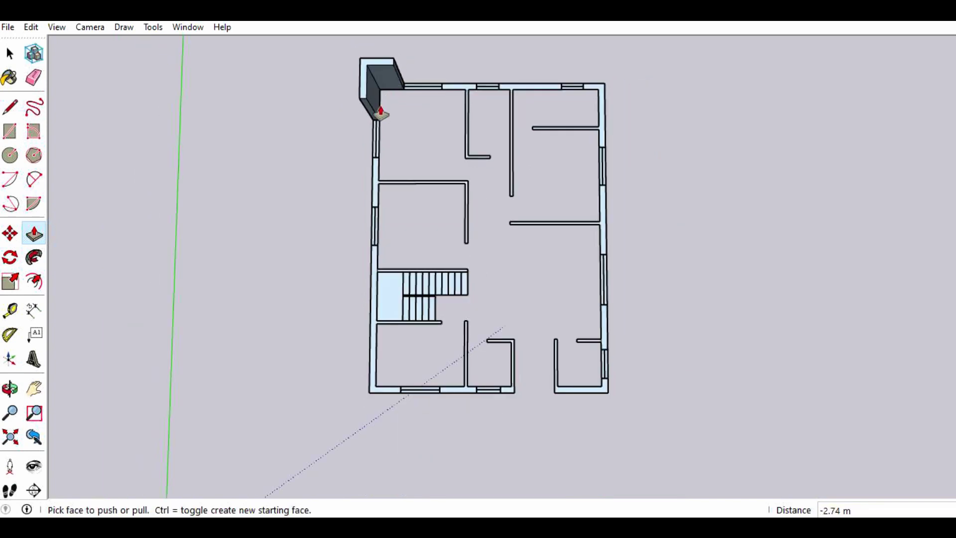
- Orbit the view into a tilted perspective to see the wall heights
{"action": "left_click", "coordinate": [10, 389]}
{"action": "mouse_move", "coordinate": [244, 327]}
{"action": "left_mouse_down"}
{"action": "mouse_move", "coordinate": [331, 137]}
{"action": "mouse_move", "coordinate": [397, 92]}
{"action": "left_mouse_up"}
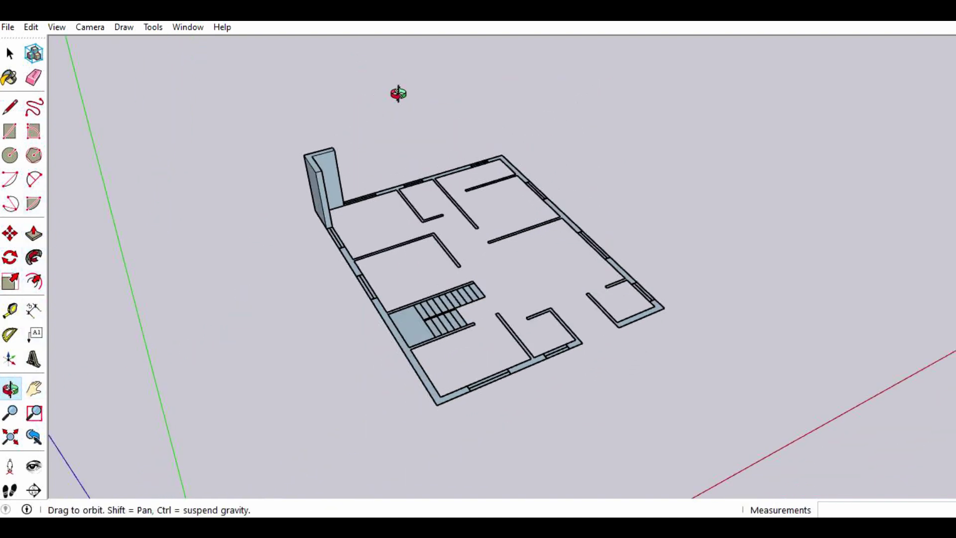
{"action": "mouse_move", "coordinate": [406, 241]}
{"action": "left_mouse_down"}
{"action": "mouse_move", "coordinate": [292, 206]}
{"action": "mouse_move", "coordinate": [540, 128]}
{"action": "mouse_move", "coordinate": [548, 284]}
{"action": "mouse_move", "coordinate": [502, 318]}
{"action": "mouse_move", "coordinate": [260, 277]}
{"action": "mouse_move", "coordinate": [260, 301]}
{"action": "mouse_move", "coordinate": [369, 227]}
{"action": "mouse_move", "coordinate": [420, 121]}
{"action": "mouse_move", "coordinate": [427, 85]}
{"action": "left_mouse_up"}
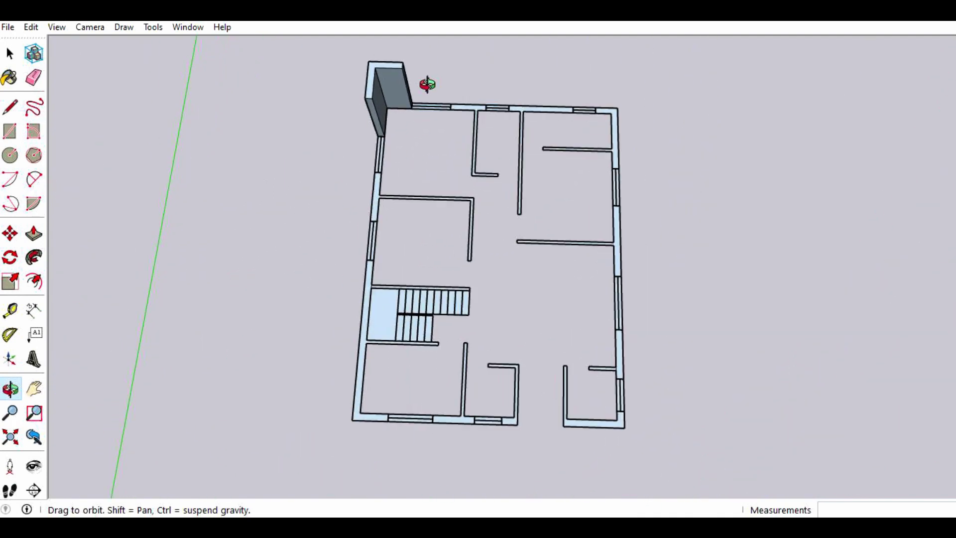
{"action": "left_click_drag", "start_coordinate": [452, 124], "coordinate": [450, 81]}
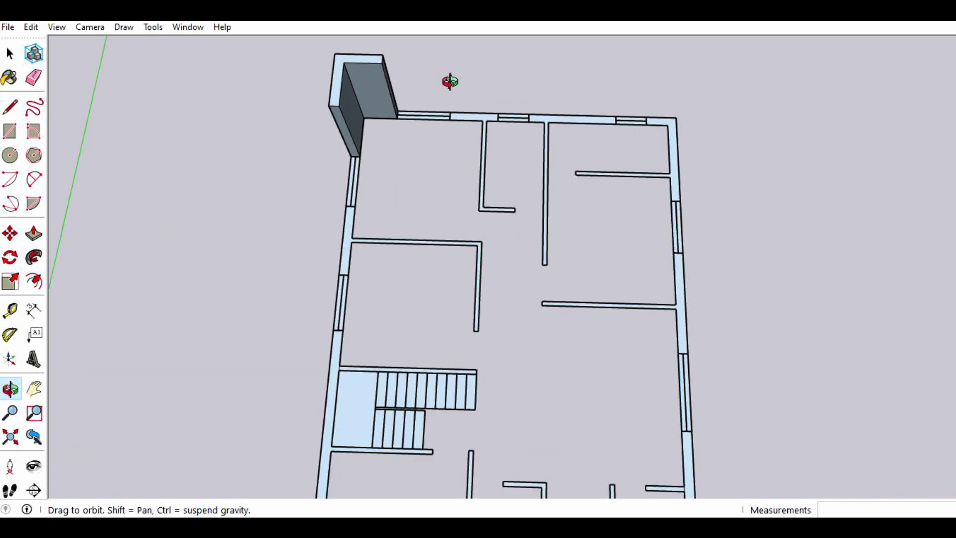
- Raise the two top inner walls, the top-right L-shaped wall and the lower-right T-shaped wall to 2.74 m
{"action": "left_click", "coordinate": [35, 235]}
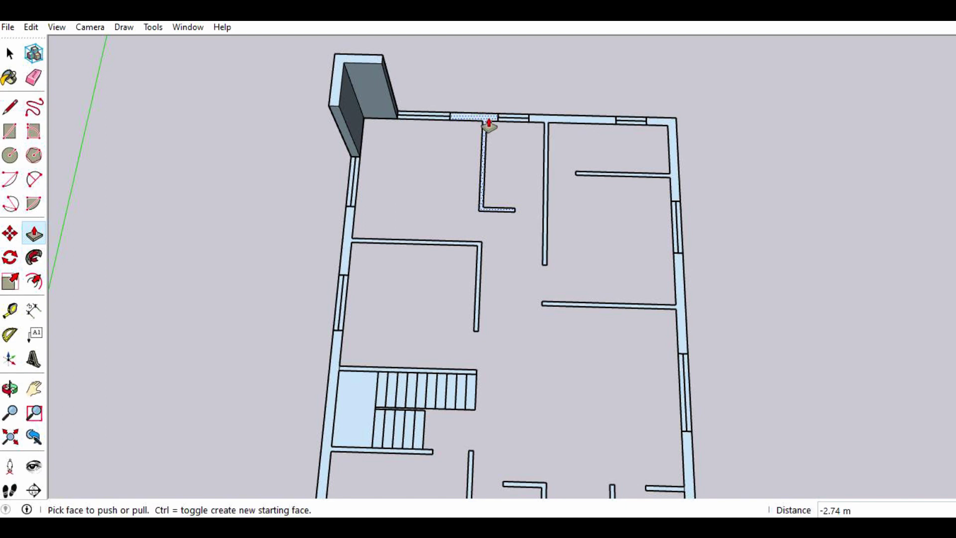
{"action": "left_click", "coordinate": [489, 124]}
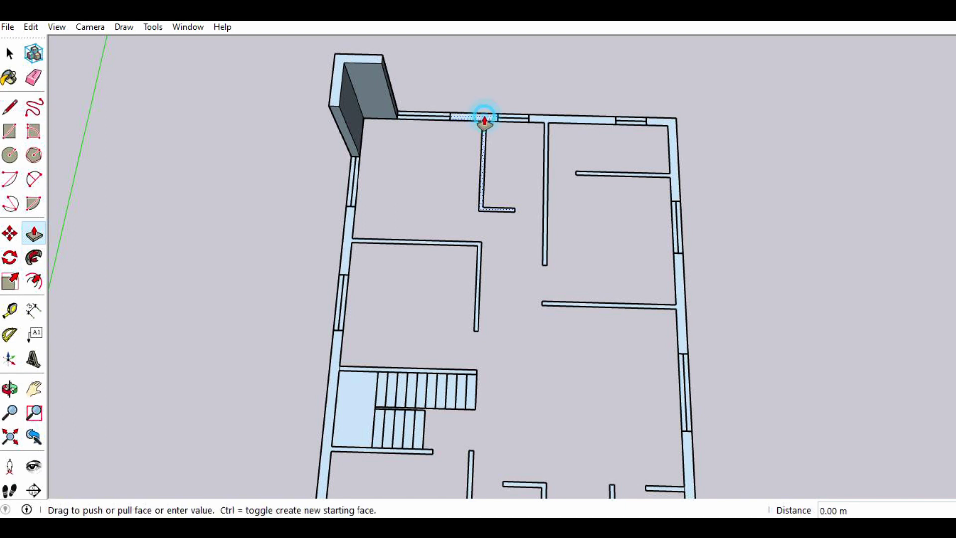
{"action": "left_click", "coordinate": [380, 65]}
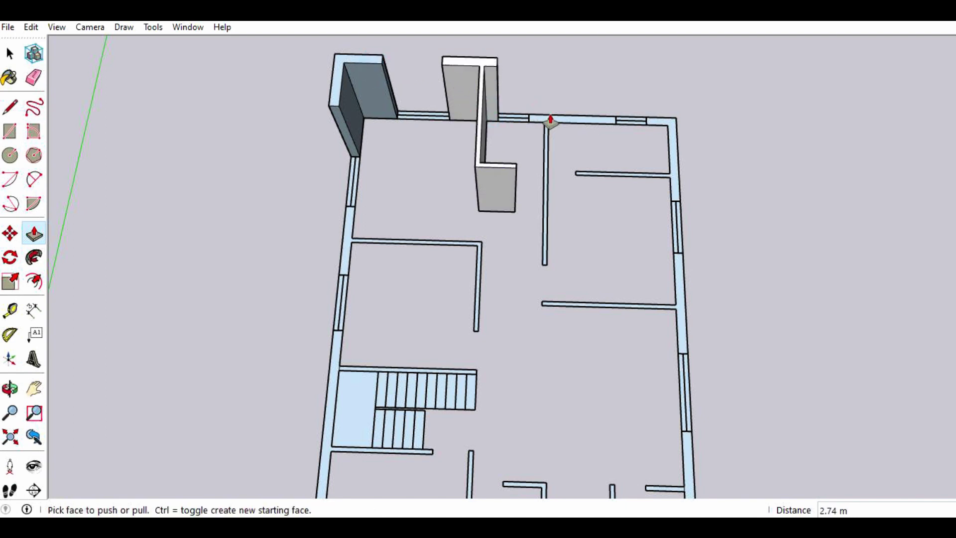
{"action": "left_click", "coordinate": [547, 121]}
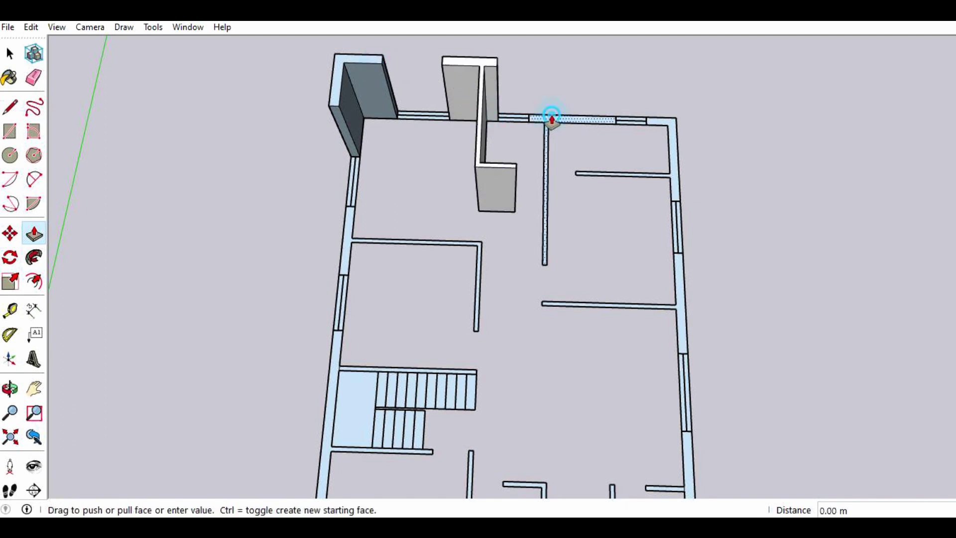
{"action": "left_click", "coordinate": [496, 64]}
{"action": "left_click", "coordinate": [656, 123]}
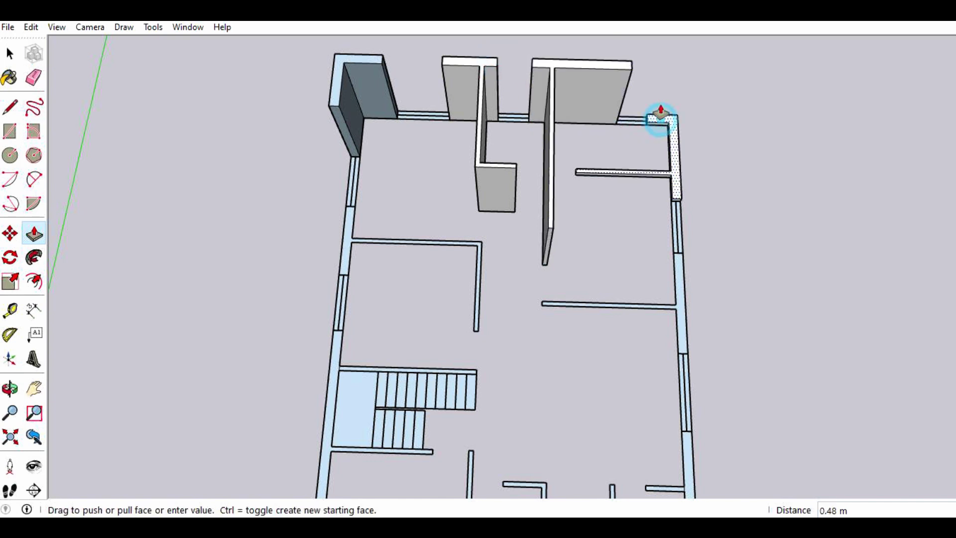
{"action": "left_click", "coordinate": [624, 72]}
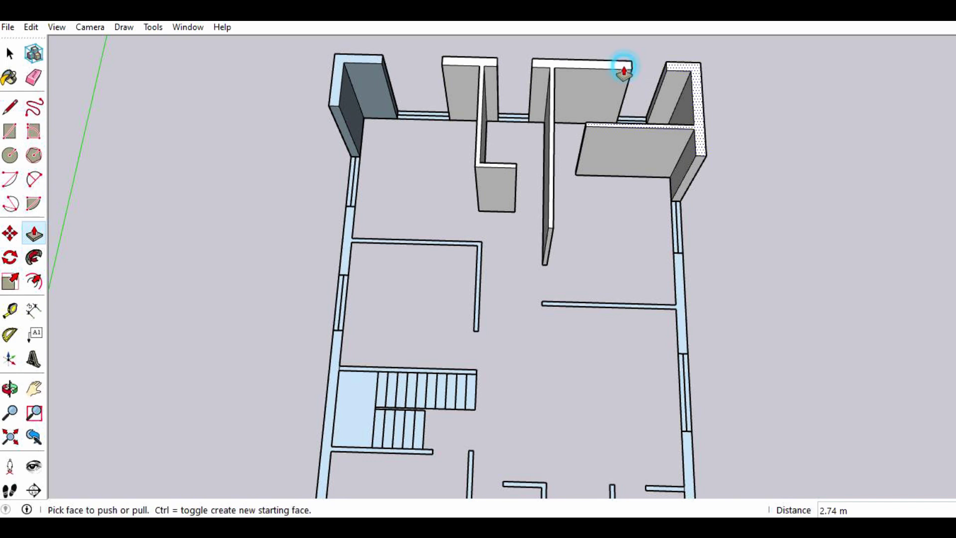
{"action": "left_click", "coordinate": [680, 276]}
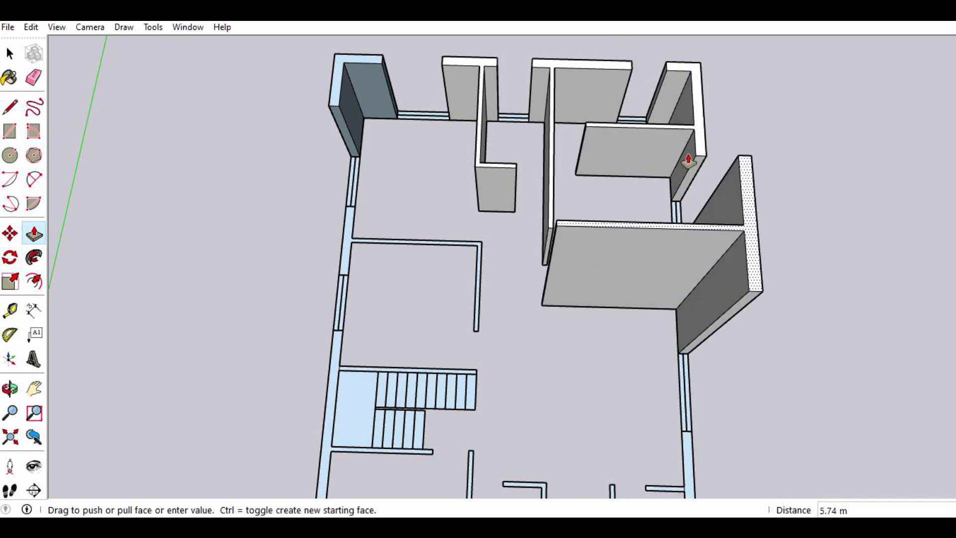
{"action": "left_click", "coordinate": [696, 146]}
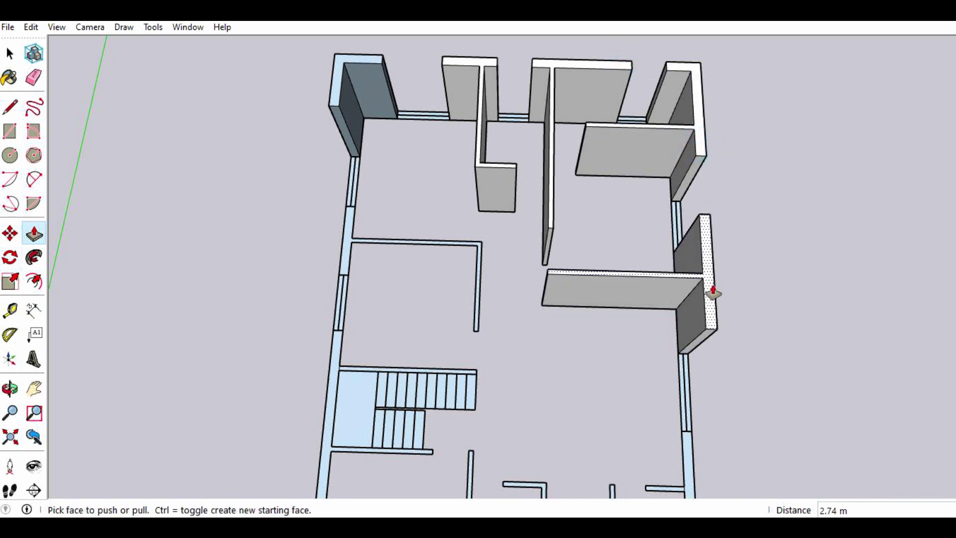
- Raise the thin left L-shaped wall and two small right-side wall pieces to full height
{"action": "scroll", "coordinate": [682, 172], "scroll_direction": "down", "scroll_amount": 1}
{"action": "scroll", "coordinate": [421, 249], "scroll_direction": "up", "scroll_amount": 1}
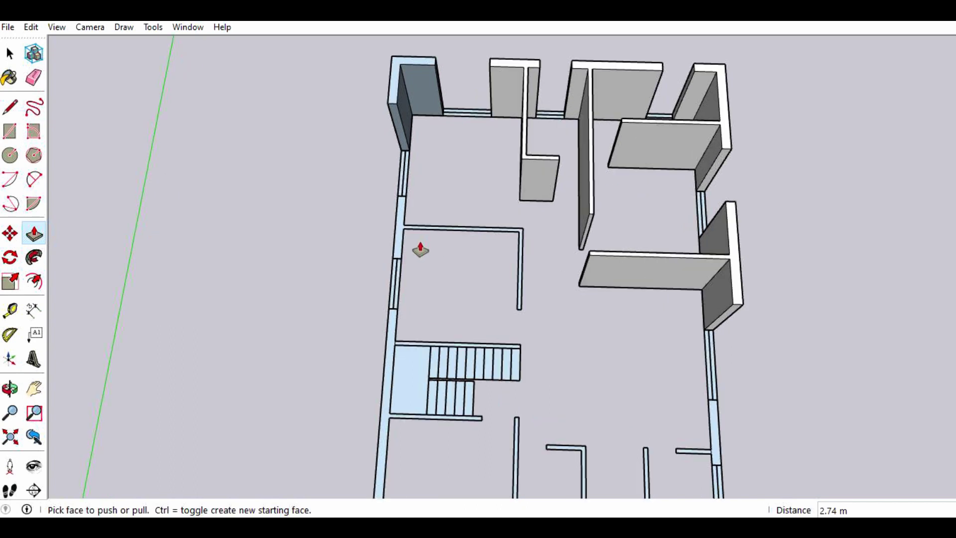
{"action": "left_click", "coordinate": [398, 231]}
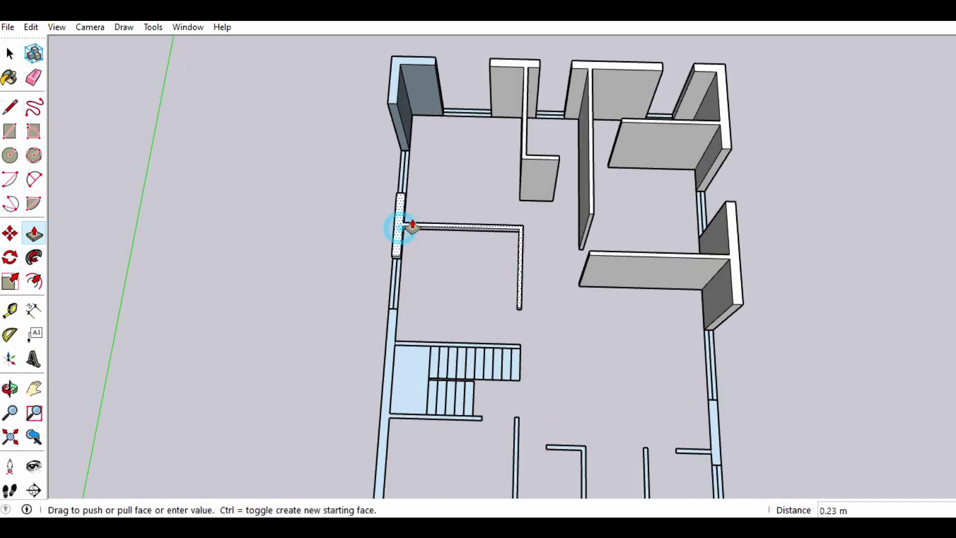
{"action": "left_click", "coordinate": [589, 256]}
{"action": "scroll", "coordinate": [530, 164], "scroll_direction": "down", "scroll_amount": 2}
{"action": "scroll", "coordinate": [535, 209], "scroll_direction": "down", "scroll_amount": 2}
{"action": "scroll", "coordinate": [553, 309], "scroll_direction": "up", "scroll_amount": 1}
{"action": "scroll", "coordinate": [630, 341], "scroll_direction": "up", "scroll_amount": 1}
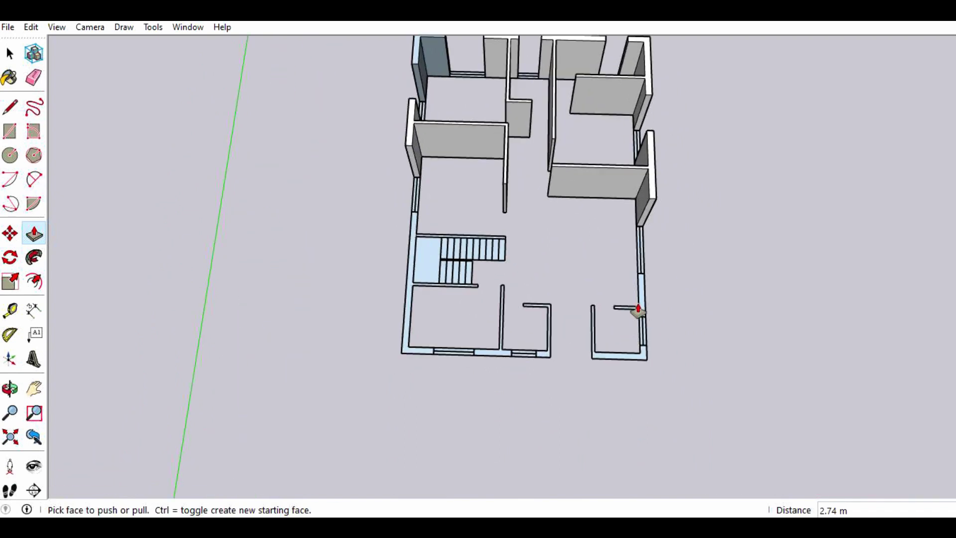
{"action": "left_click", "coordinate": [642, 297]}
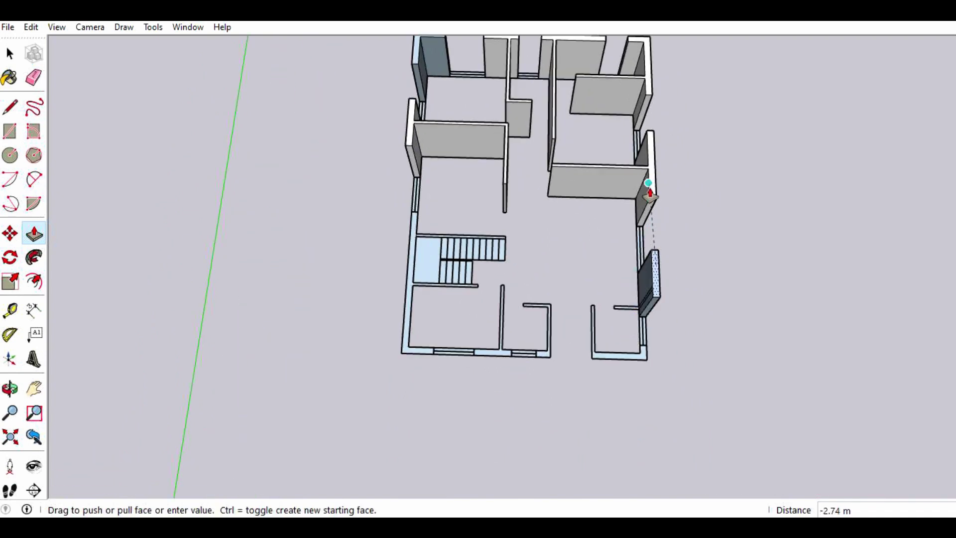
{"action": "left_click", "coordinate": [650, 192]}
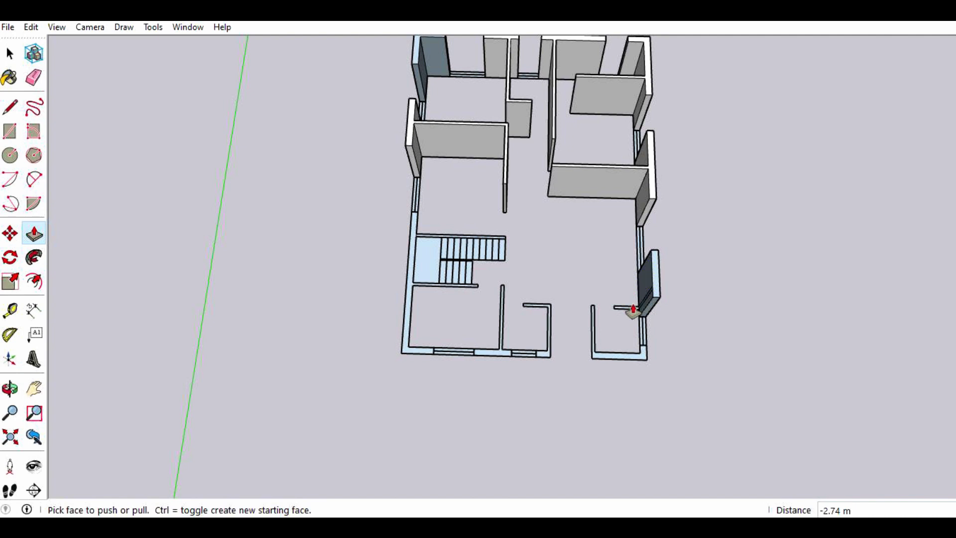
{"action": "left_click", "coordinate": [631, 314]}
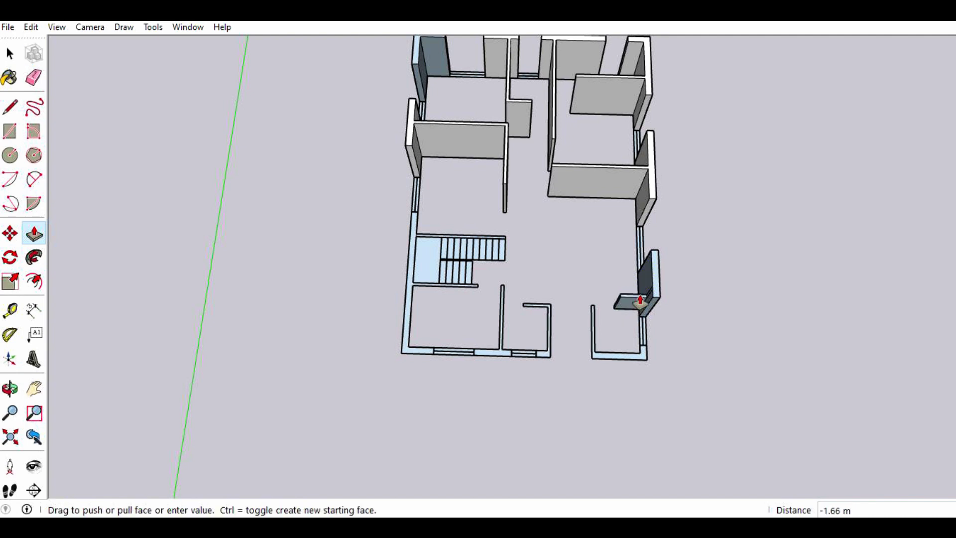
{"action": "left_click", "coordinate": [659, 283]}
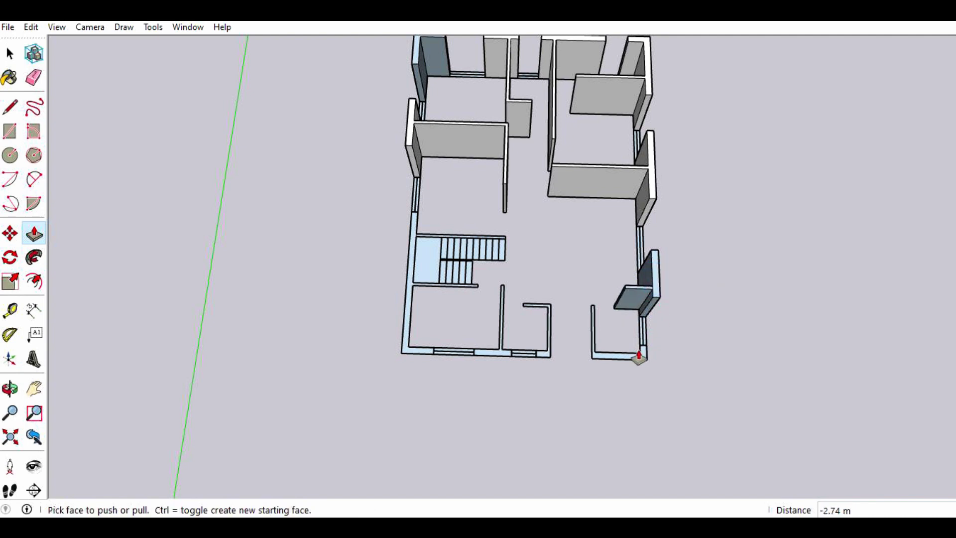
- Raise the U-shaped wall, the small L-shaped wall and the doorway wall piece to full height
{"action": "left_click", "coordinate": [638, 358]}
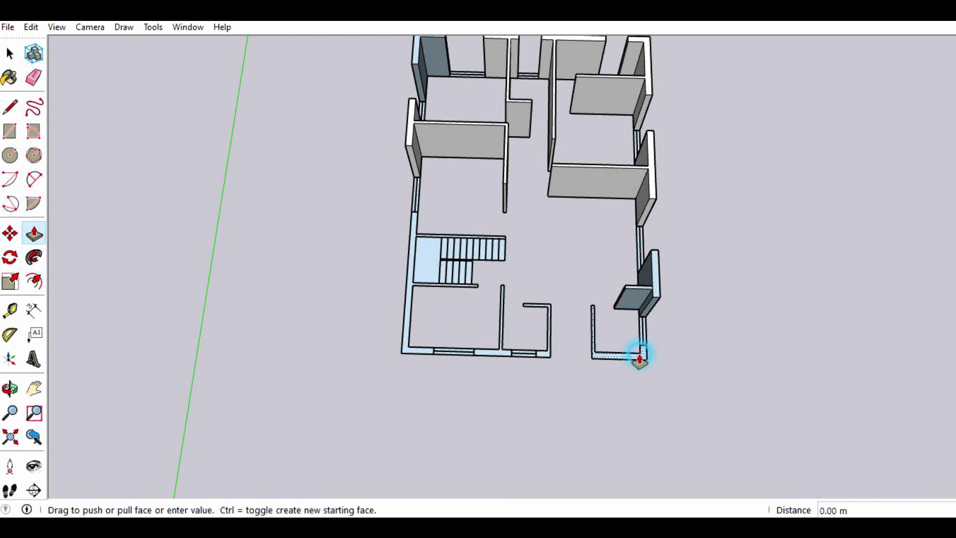
{"action": "left_click", "coordinate": [656, 301]}
{"action": "left_click", "coordinate": [547, 359]}
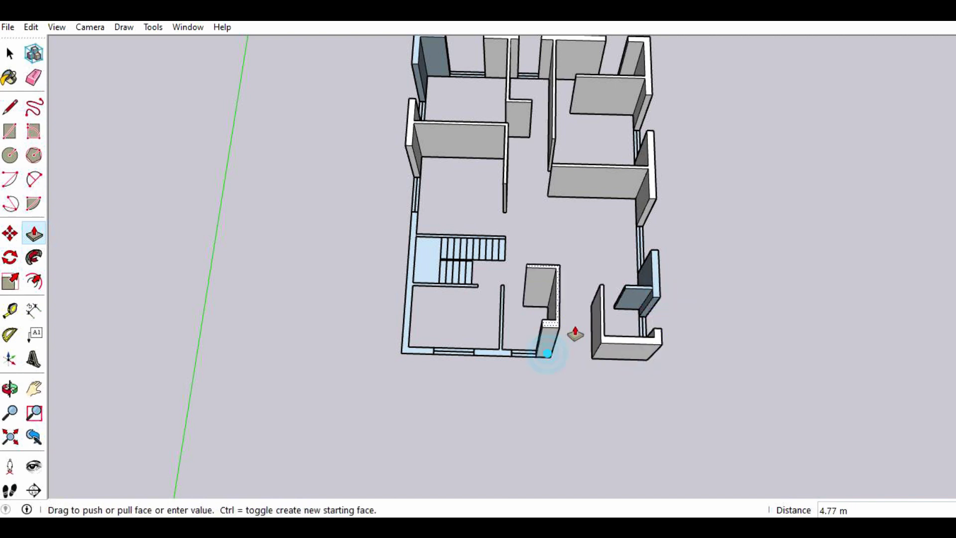
{"action": "left_click", "coordinate": [605, 336]}
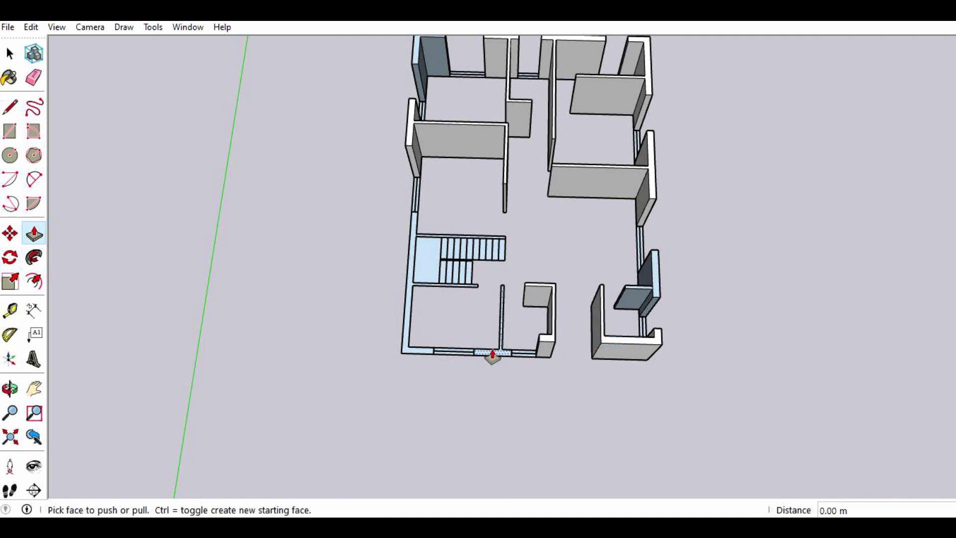
{"action": "left_click", "coordinate": [492, 353]}
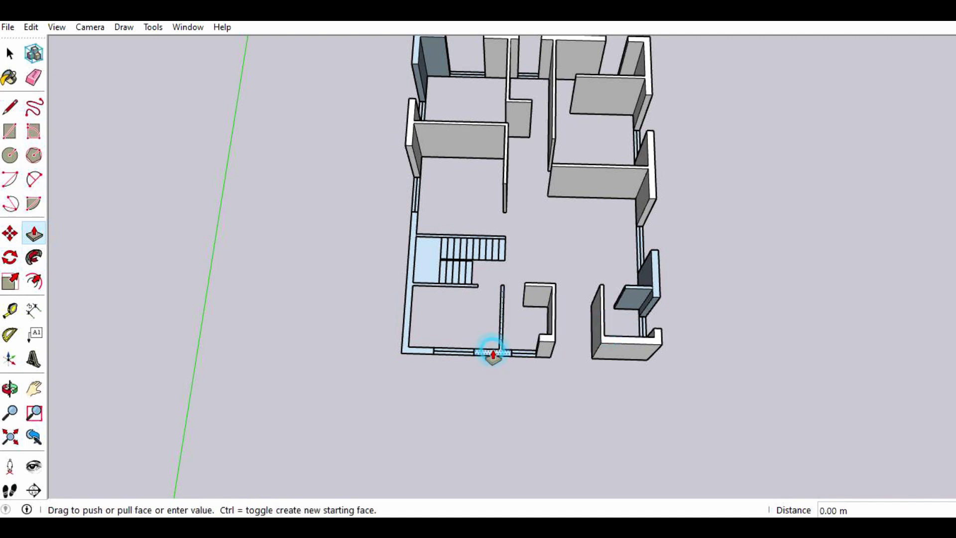
{"action": "left_click", "coordinate": [545, 342]}
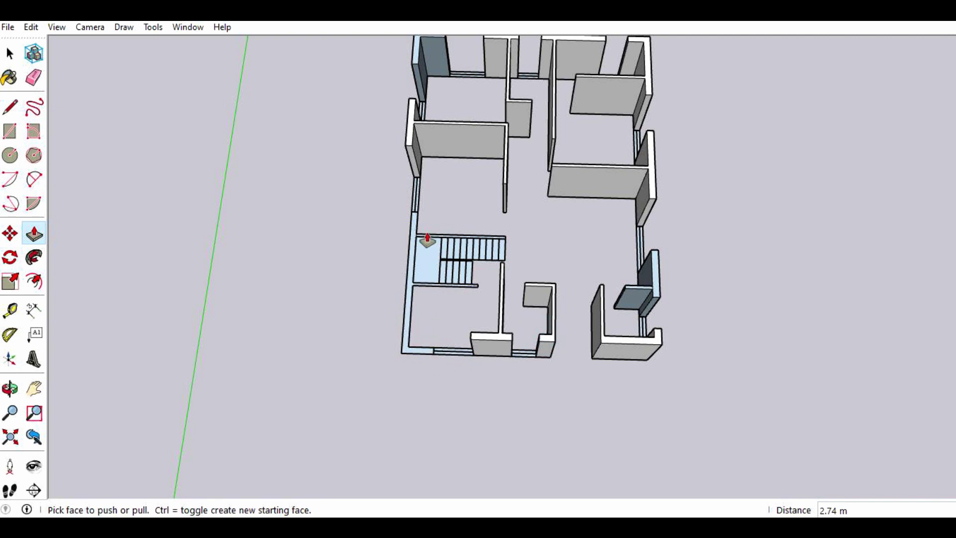
- Raise the left outer wall and the wall along the stair to 2.74 m
{"action": "scroll", "coordinate": [427, 240], "scroll_direction": "up", "scroll_amount": 2}
{"action": "left_click", "coordinate": [410, 235]}
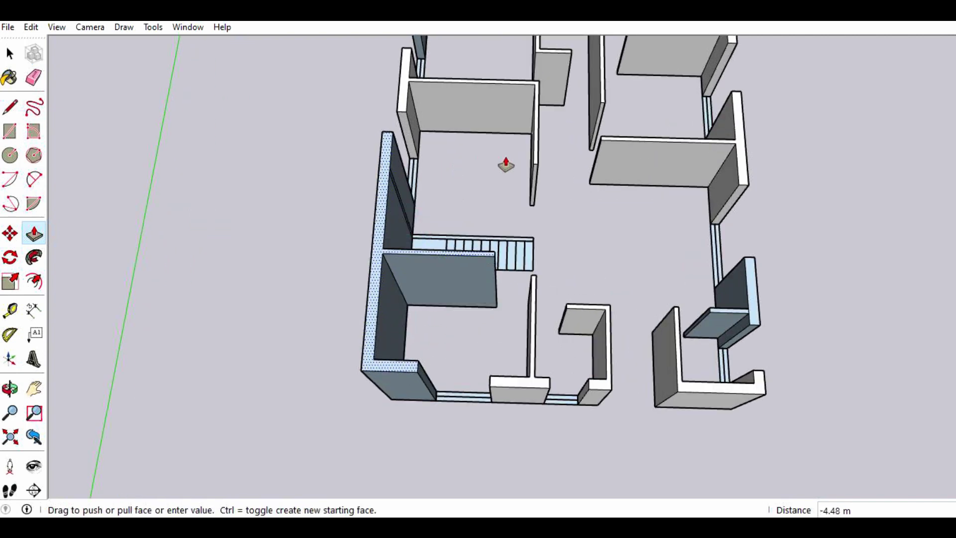
{"action": "left_click", "coordinate": [533, 158]}
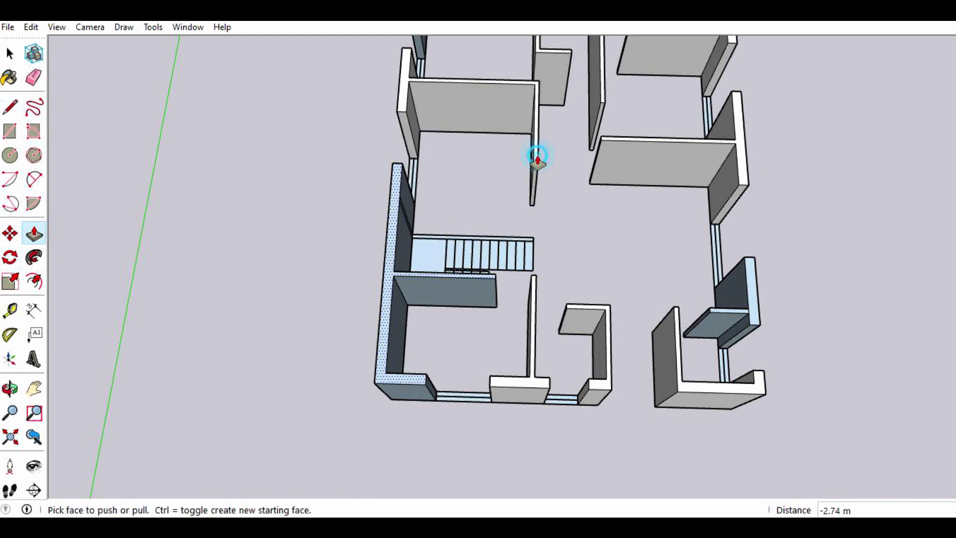
{"action": "left_click", "coordinate": [460, 245]}
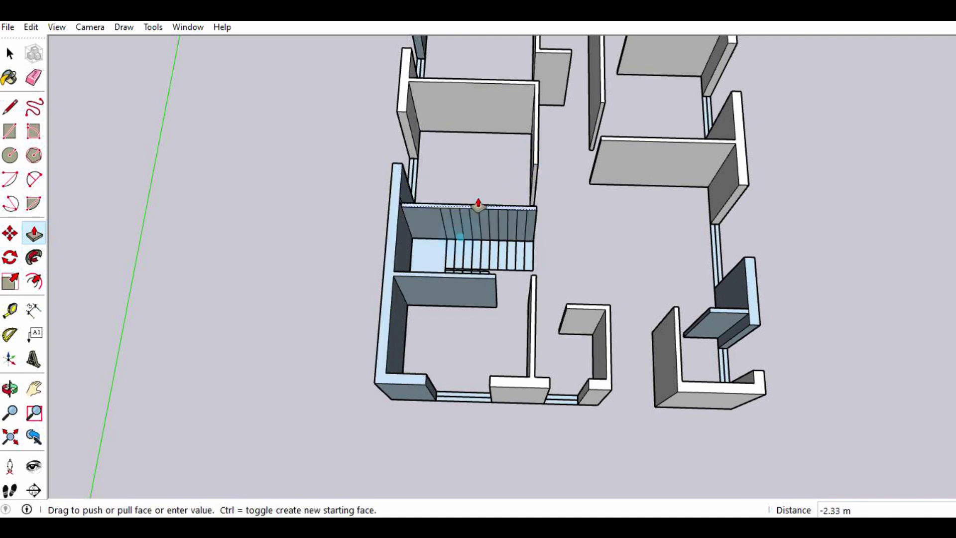
{"action": "left_click", "coordinate": [533, 160]}
{"action": "scroll", "coordinate": [500, 211], "scroll_direction": "down", "scroll_amount": 1}
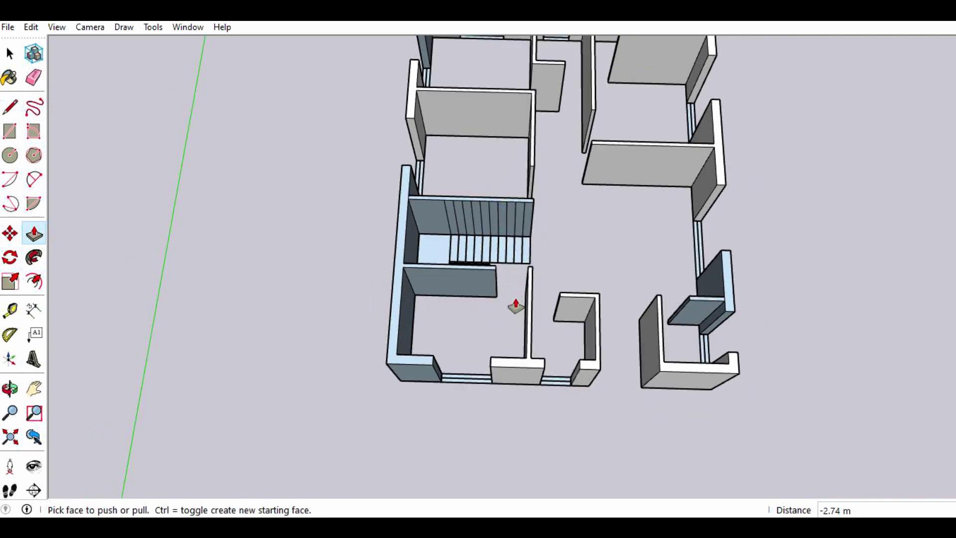
{"action": "scroll", "coordinate": [515, 306], "scroll_direction": "down", "scroll_amount": 2}
{"action": "scroll", "coordinate": [512, 343], "scroll_direction": "down", "scroll_amount": 1}
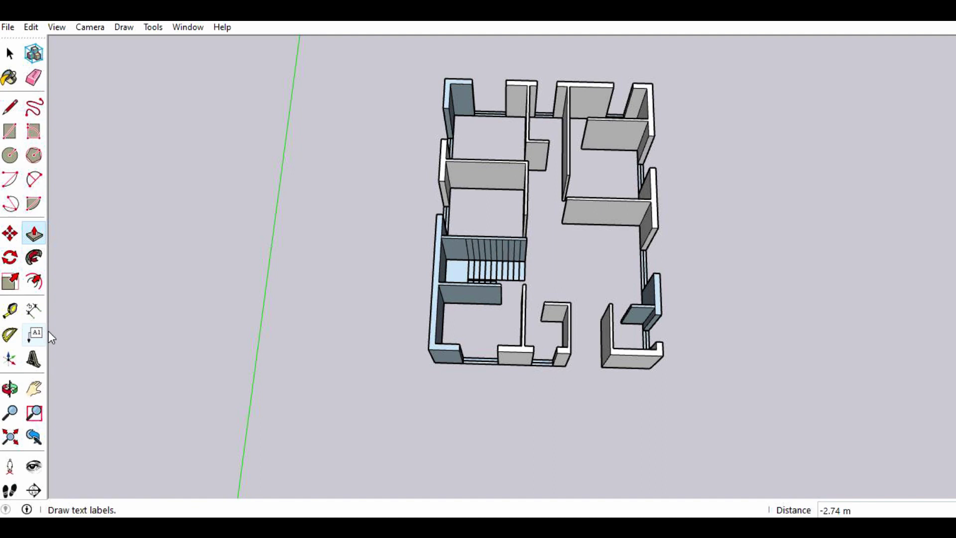
- Orbit and zoom in to a low, oblique close-up of the front-left room's walls
{"action": "left_click", "coordinate": [10, 388]}
{"action": "mouse_move", "coordinate": [701, 191]}
{"action": "left_mouse_down"}
{"action": "mouse_move", "coordinate": [575, 207]}
{"action": "mouse_move", "coordinate": [449, 173]}
{"action": "left_mouse_up"}
{"action": "mouse_move", "coordinate": [519, 314]}
{"action": "left_mouse_down"}
{"action": "mouse_move", "coordinate": [437, 213]}
{"action": "mouse_move", "coordinate": [478, 294]}
{"action": "mouse_move", "coordinate": [495, 256]}
{"action": "mouse_move", "coordinate": [388, 271]}
{"action": "mouse_move", "coordinate": [494, 247]}
{"action": "mouse_move", "coordinate": [514, 273]}
{"action": "mouse_move", "coordinate": [448, 321]}
{"action": "mouse_move", "coordinate": [561, 279]}
{"action": "mouse_move", "coordinate": [618, 321]}
{"action": "left_mouse_up"}
{"action": "mouse_move", "coordinate": [401, 323]}
{"action": "left_mouse_down"}
{"action": "mouse_move", "coordinate": [518, 320]}
{"action": "mouse_move", "coordinate": [446, 354]}
{"action": "mouse_move", "coordinate": [465, 329]}
{"action": "left_mouse_up"}
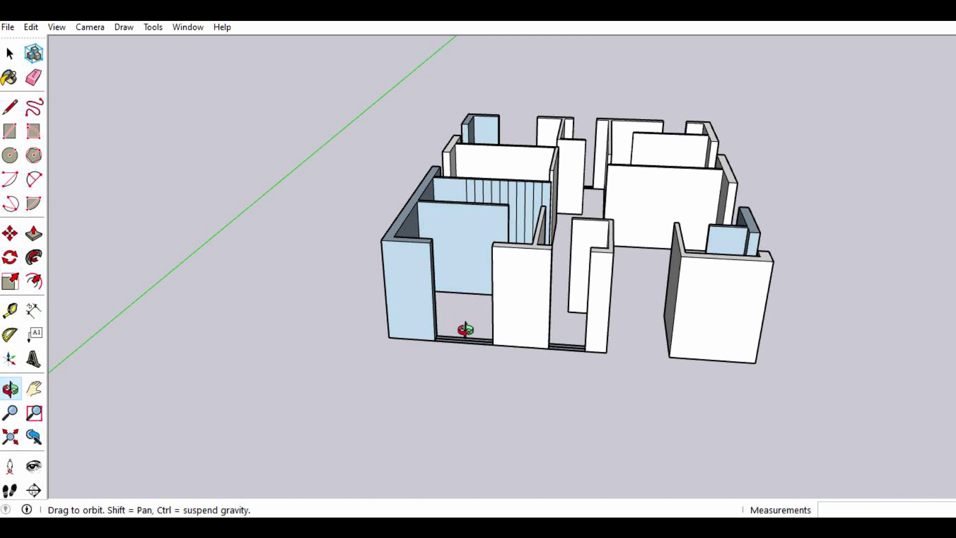
{"action": "scroll", "coordinate": [465, 329], "scroll_direction": "up", "scroll_amount": 2}
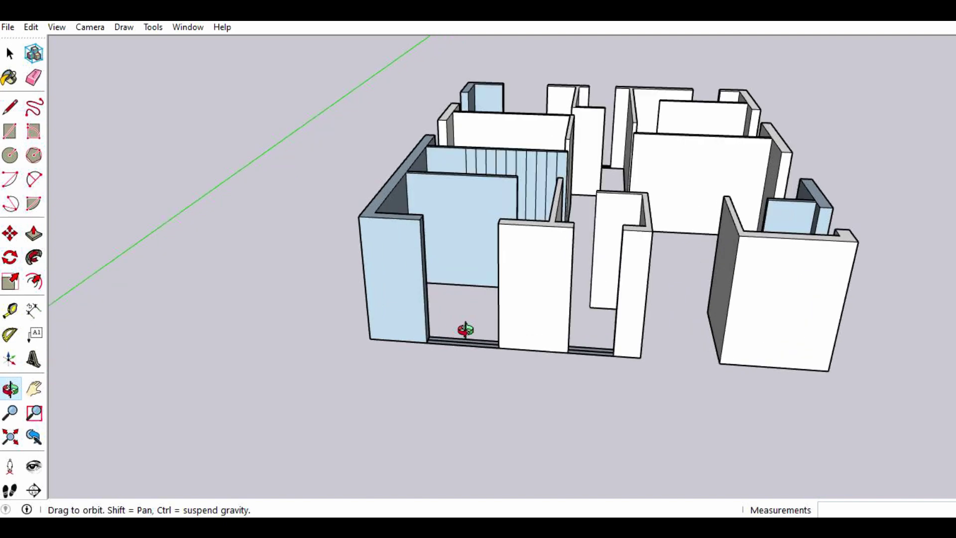
{"action": "scroll", "coordinate": [465, 329], "scroll_direction": "up", "scroll_amount": 2}
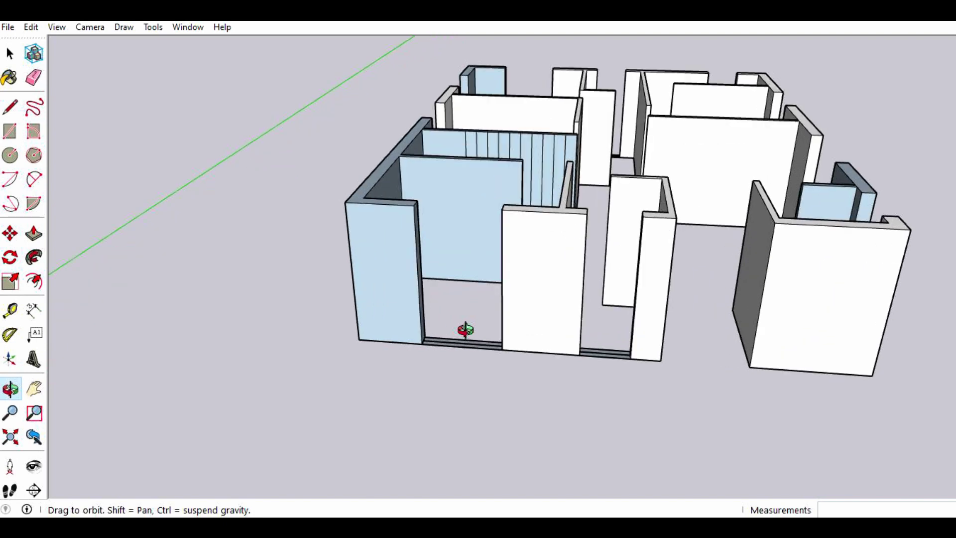
{"action": "scroll", "coordinate": [466, 329], "scroll_direction": "up", "scroll_amount": 1}
{"action": "mouse_move", "coordinate": [472, 352]}
{"action": "left_mouse_down"}
{"action": "mouse_move", "coordinate": [442, 386]}
{"action": "mouse_move", "coordinate": [396, 395]}
{"action": "mouse_move", "coordinate": [379, 369]}
{"action": "mouse_move", "coordinate": [373, 314]}
{"action": "mouse_move", "coordinate": [389, 337]}
{"action": "left_mouse_up"}
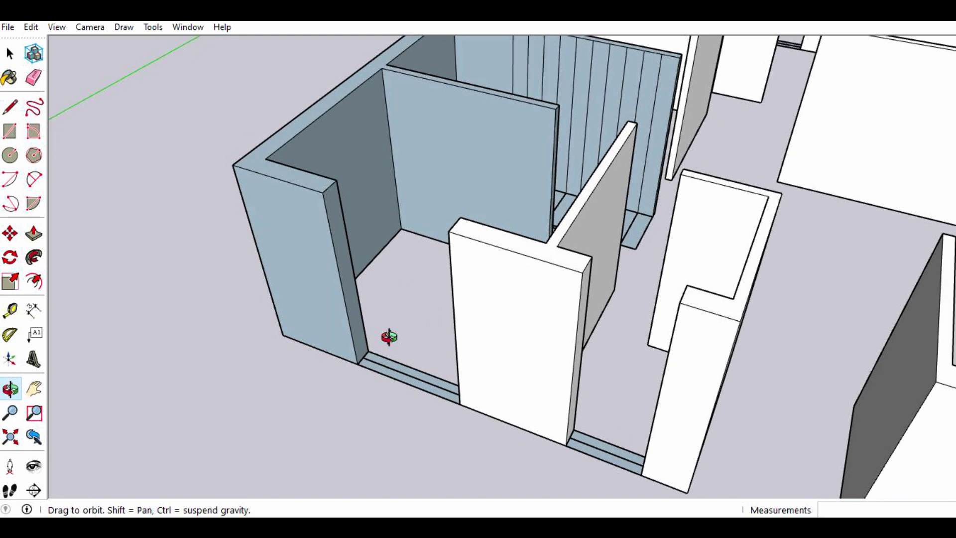
- Place two Tape Measure guide points up the end edge of the front-left wall
{"action": "left_click", "coordinate": [10, 310]}
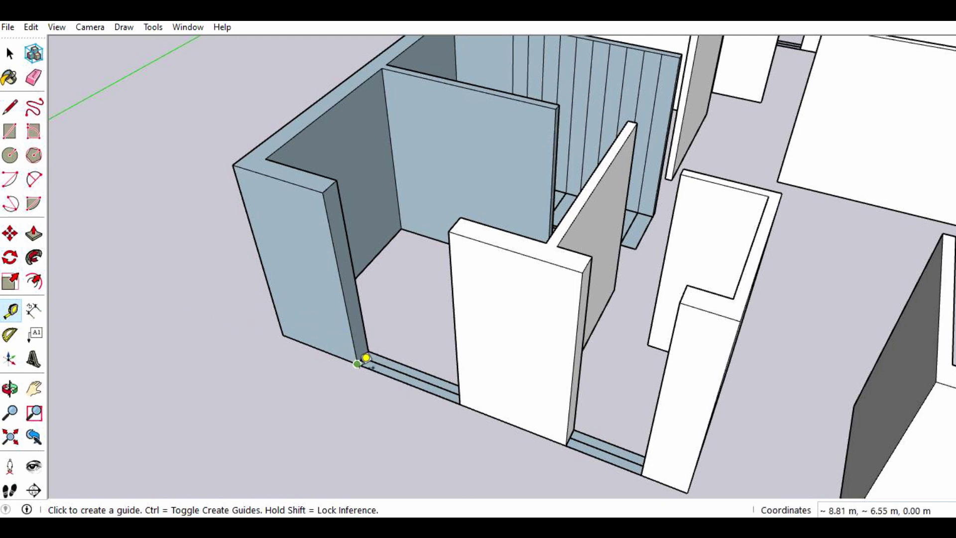
{"action": "left_click", "coordinate": [357, 363]}
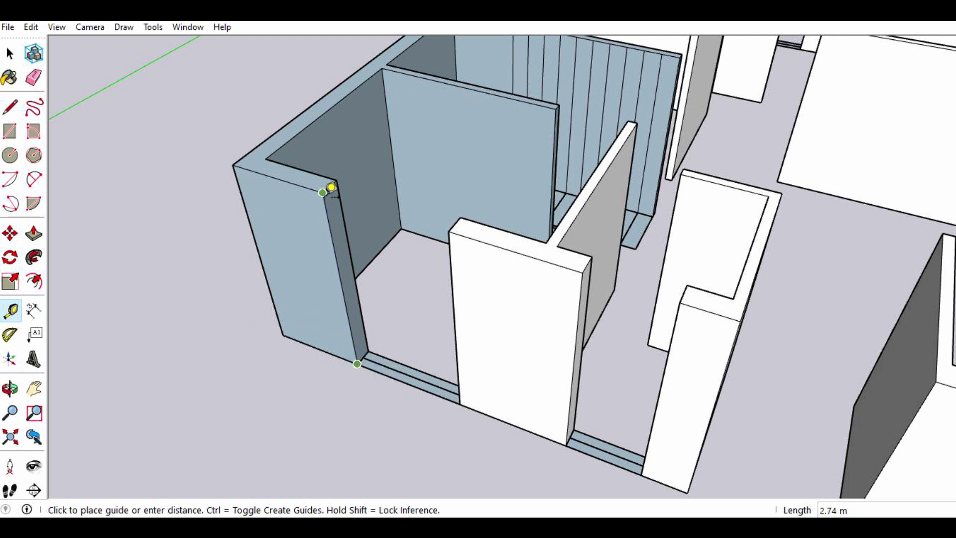
{"action": "type", "text": "2.13"}
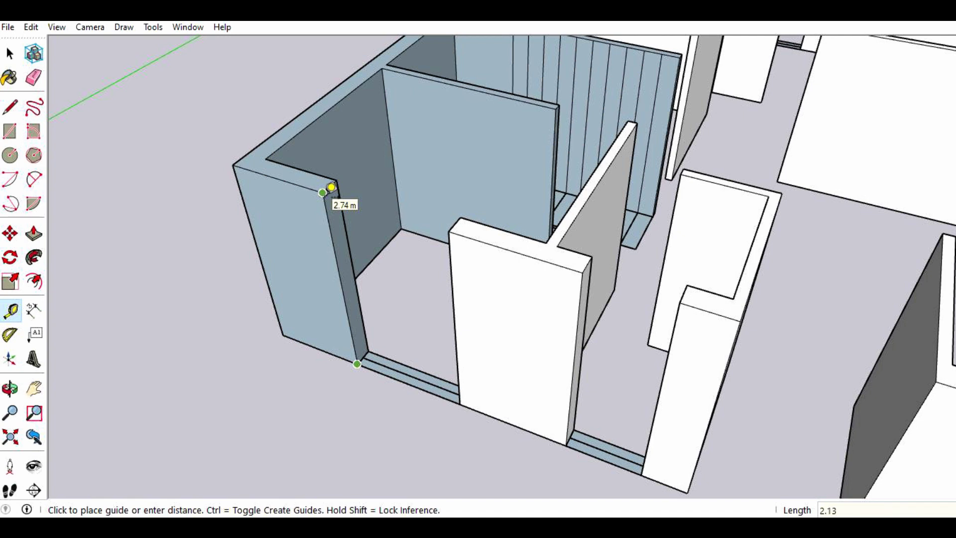
{"action": "key", "text": "Return"}
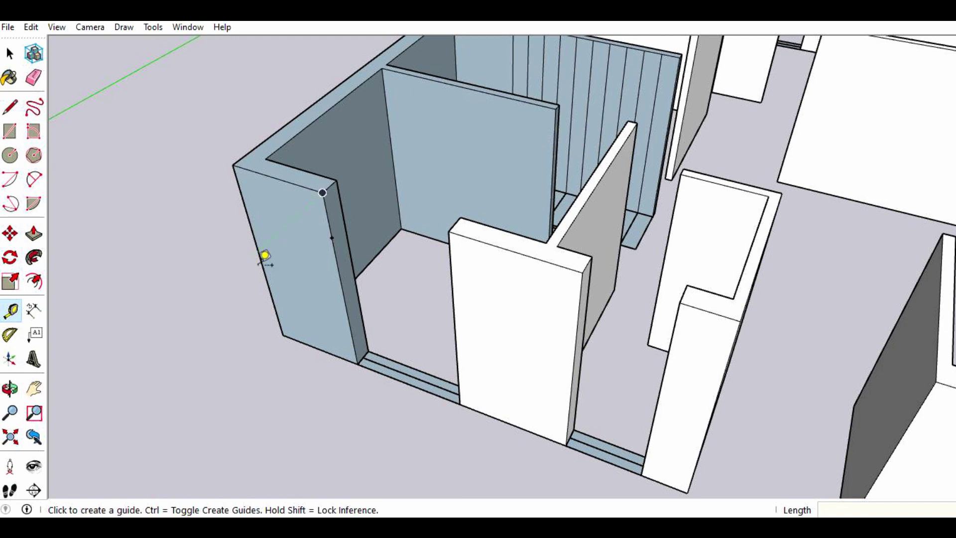
{"action": "left_click", "coordinate": [368, 353]}
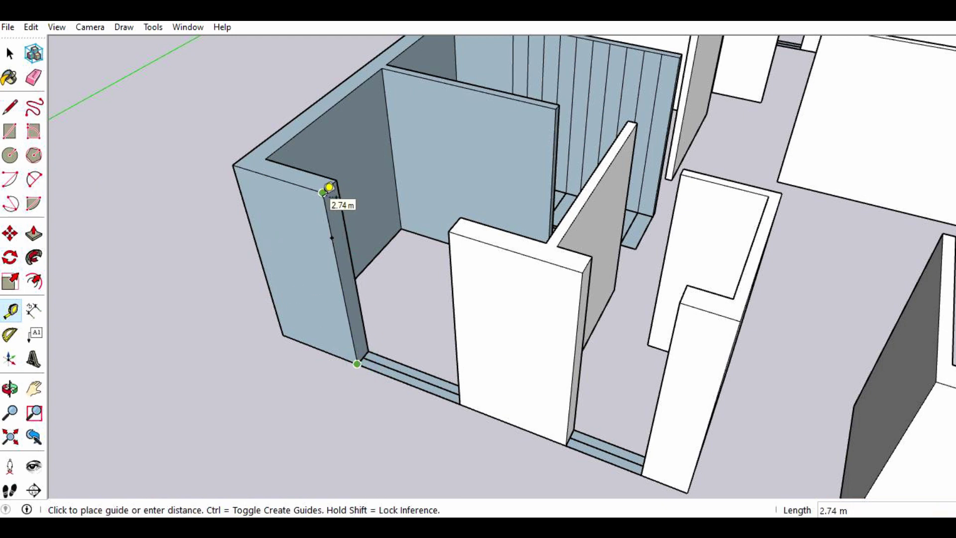
{"action": "left_click", "coordinate": [329, 187]}
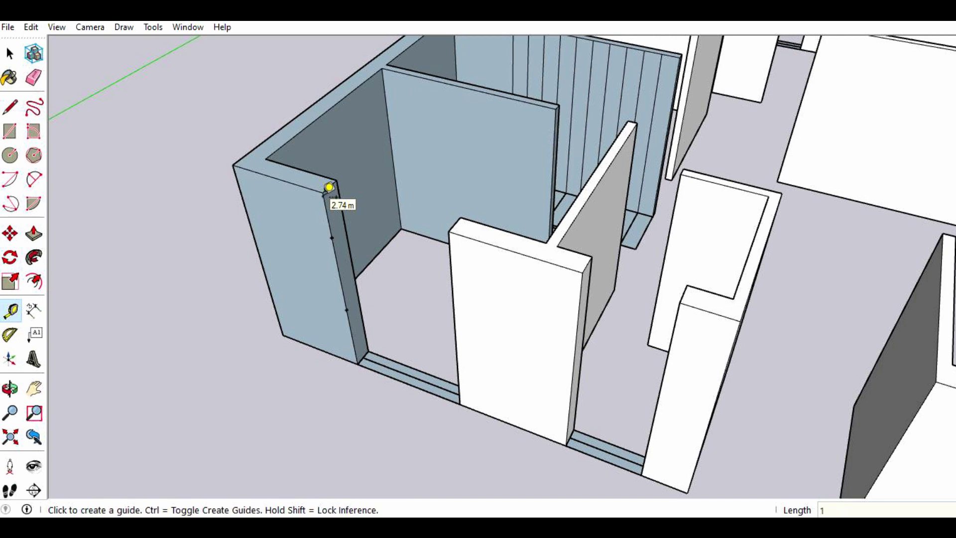
- Draw two short 0.25 m lines across the wall's end face at the guide points
{"action": "left_click", "coordinate": [12, 115]}
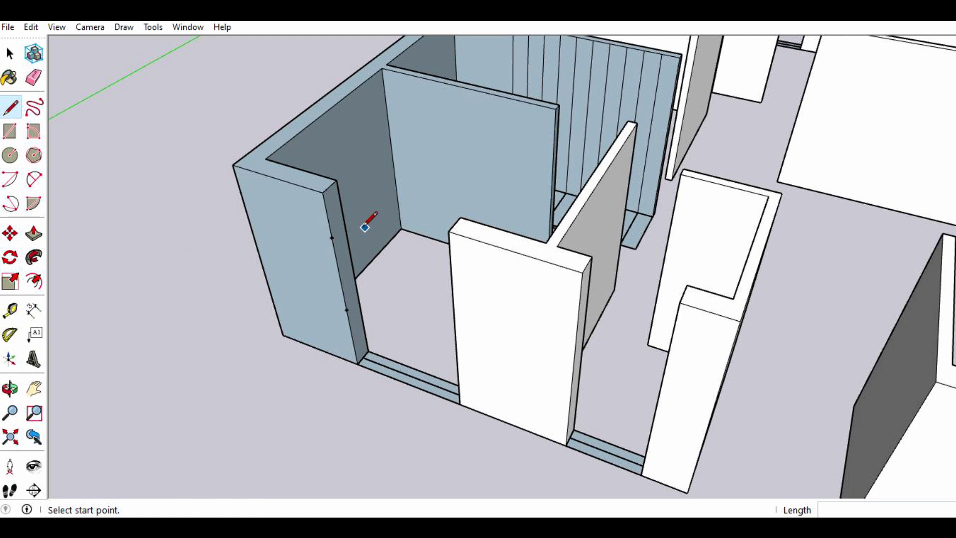
{"action": "left_click", "coordinate": [332, 237]}
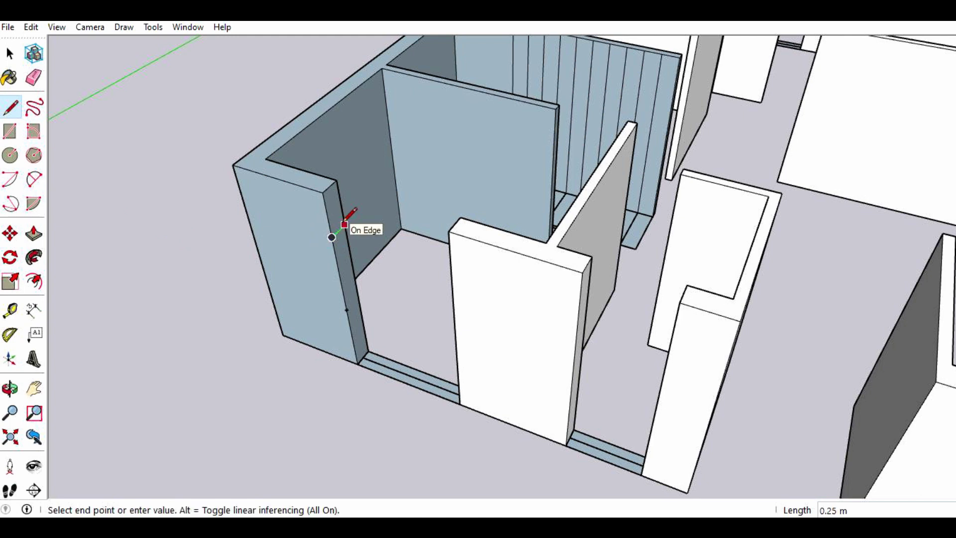
{"action": "left_click", "coordinate": [343, 225]}
{"action": "left_click", "coordinate": [346, 309]}
{"action": "left_click", "coordinate": [359, 295]}
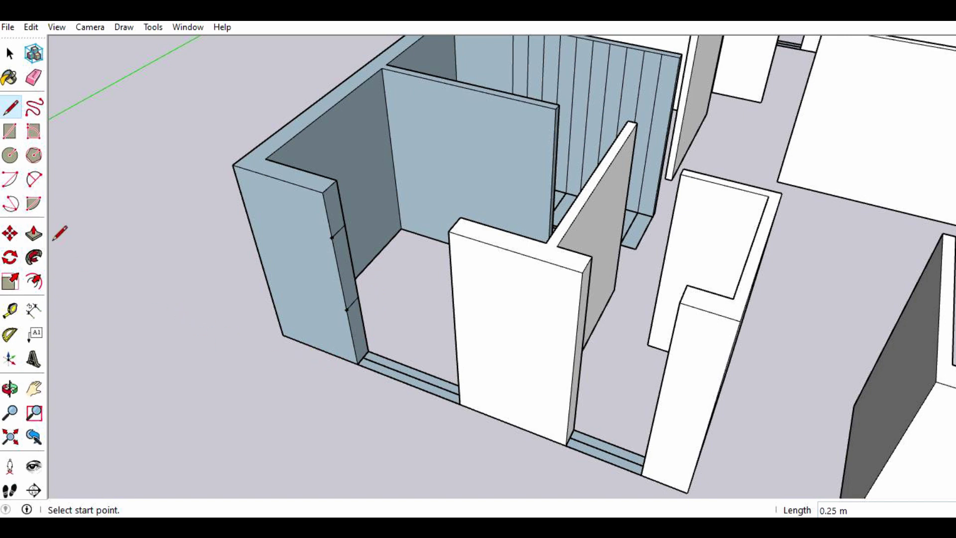
- Push/Pull the upper and lower wall end faces to the partition, the lower one -1.50 m
{"action": "left_click", "coordinate": [34, 233]}
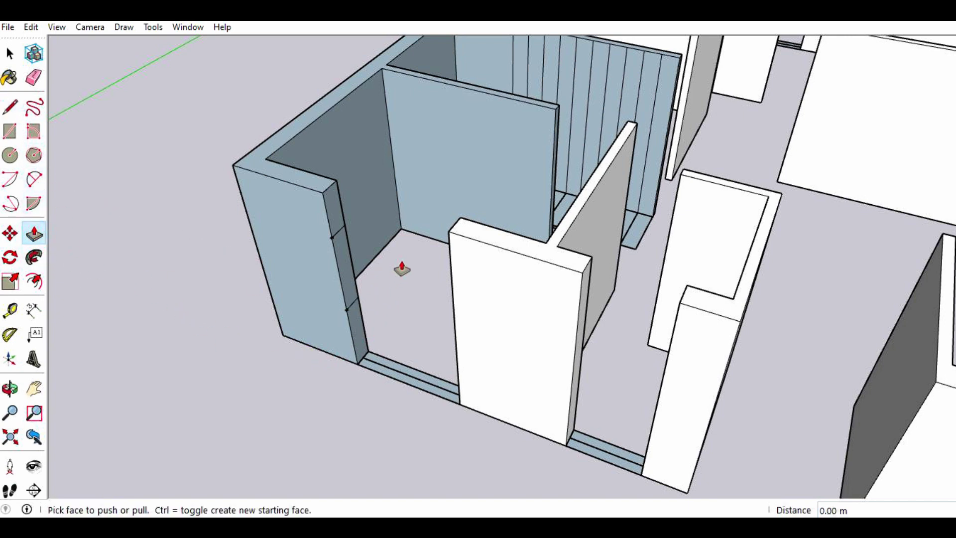
{"action": "left_click_drag", "start_coordinate": [331, 219], "coordinate": [449, 237]}
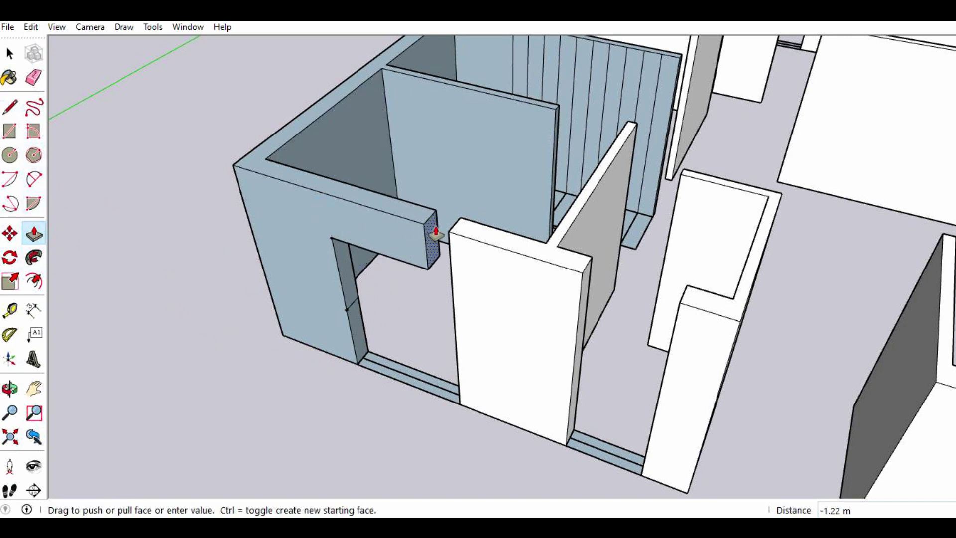
{"action": "left_click", "coordinate": [448, 234]}
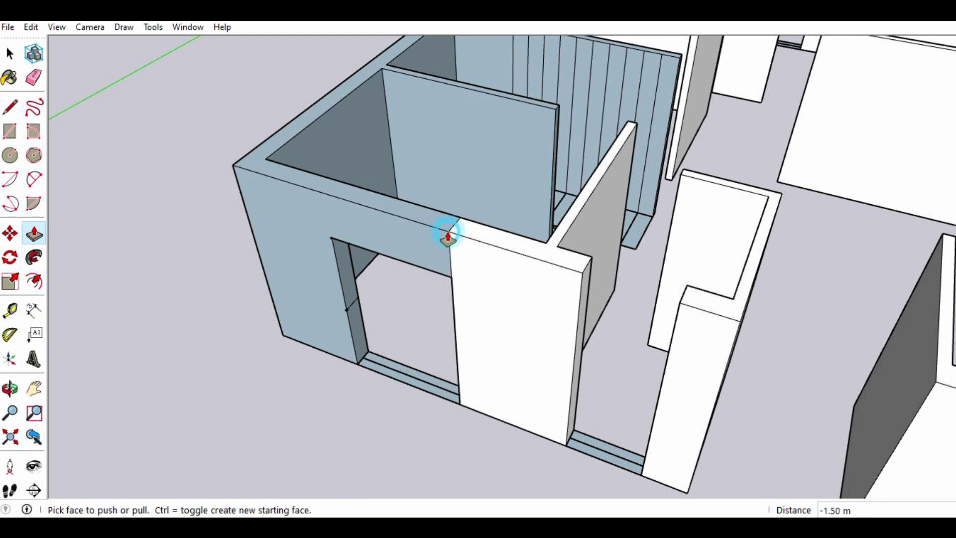
{"action": "left_click_drag", "start_coordinate": [357, 340], "coordinate": [455, 352]}
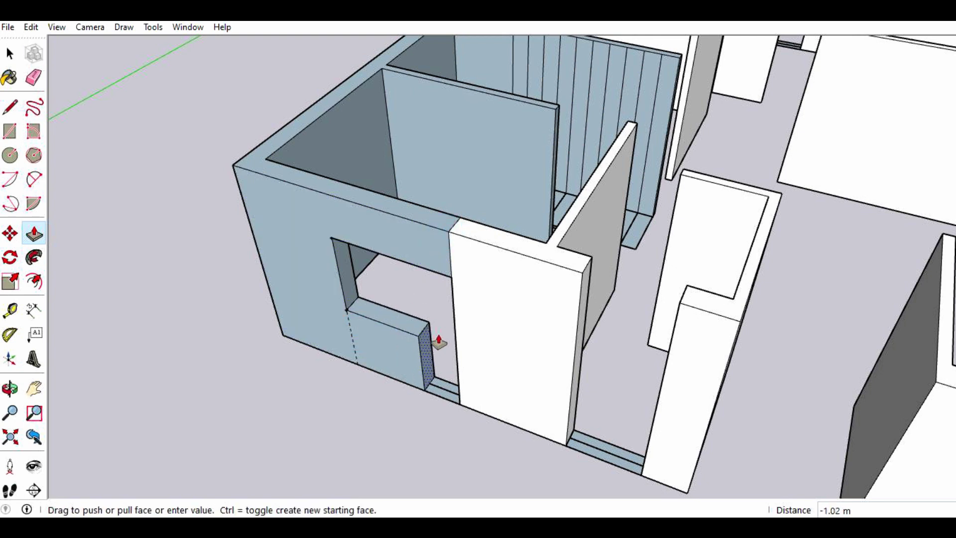
{"action": "left_click", "coordinate": [458, 348]}
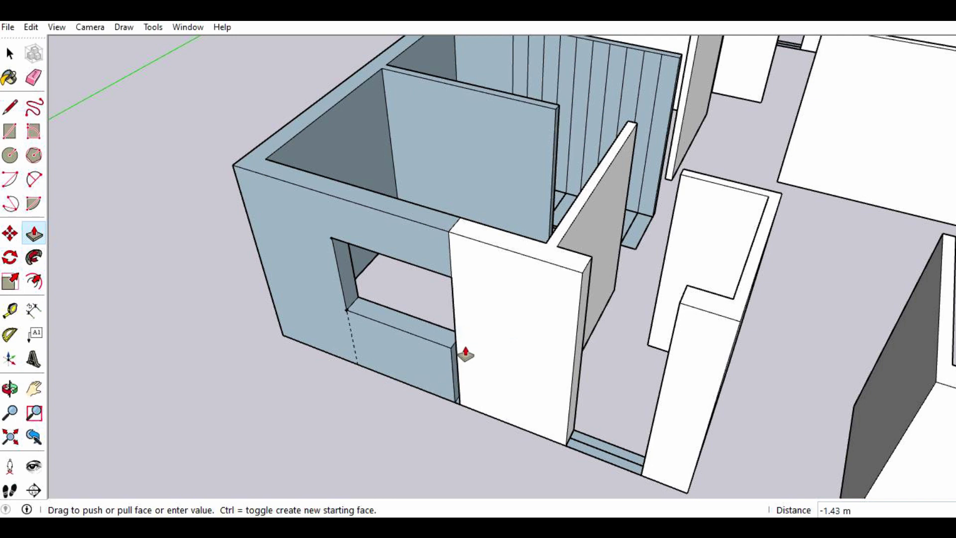
{"action": "left_click", "coordinate": [456, 349]}
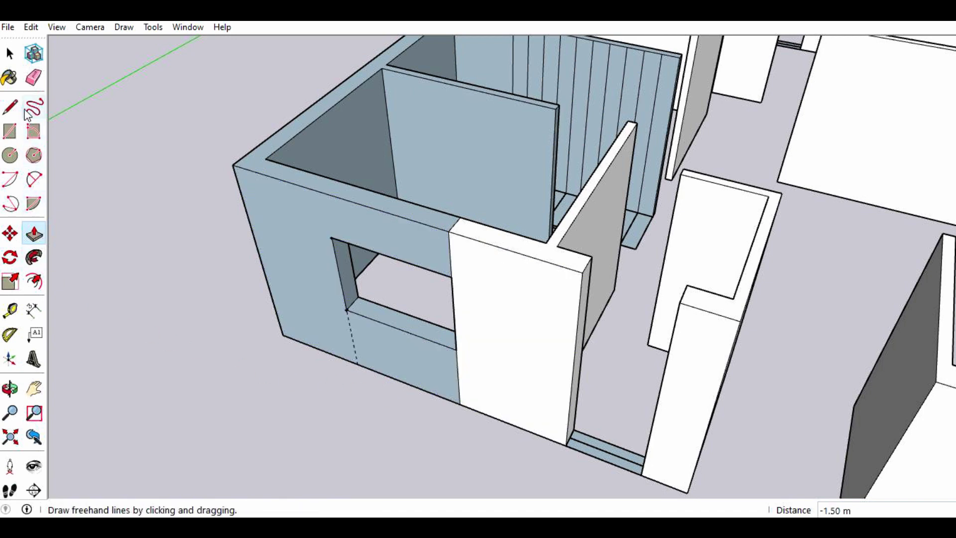
- Erase the three leftover seam edges around the new window opening
{"action": "left_click", "coordinate": [33, 77]}
{"action": "left_click", "coordinate": [456, 366]}
{"action": "left_click", "coordinate": [450, 253]}
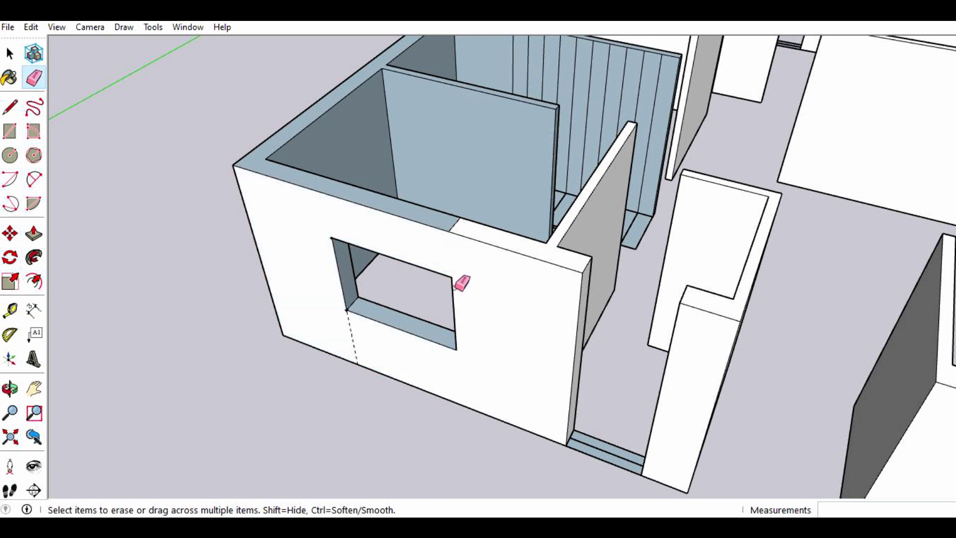
{"action": "left_click", "coordinate": [350, 324]}
- Orbit to the neighbouring doorway and draw a short line across its wall end
{"action": "left_click", "coordinate": [14, 389]}
{"action": "mouse_move", "coordinate": [312, 386]}
{"action": "left_mouse_down"}
{"action": "mouse_move", "coordinate": [351, 261]}
{"action": "mouse_move", "coordinate": [433, 307]}
{"action": "mouse_move", "coordinate": [665, 295]}
{"action": "left_mouse_up"}
{"action": "mouse_move", "coordinate": [496, 234]}
{"action": "left_mouse_down"}
{"action": "mouse_move", "coordinate": [416, 273]}
{"action": "mouse_move", "coordinate": [559, 222]}
{"action": "mouse_move", "coordinate": [512, 286]}
{"action": "mouse_move", "coordinate": [553, 300]}
{"action": "mouse_move", "coordinate": [670, 220]}
{"action": "left_mouse_up"}
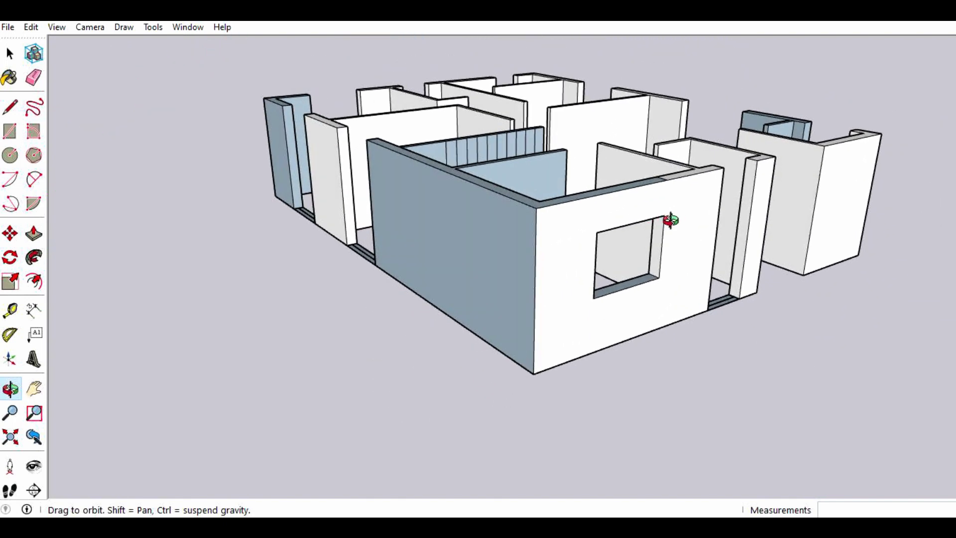
{"action": "left_click_drag", "start_coordinate": [477, 248], "coordinate": [547, 226]}
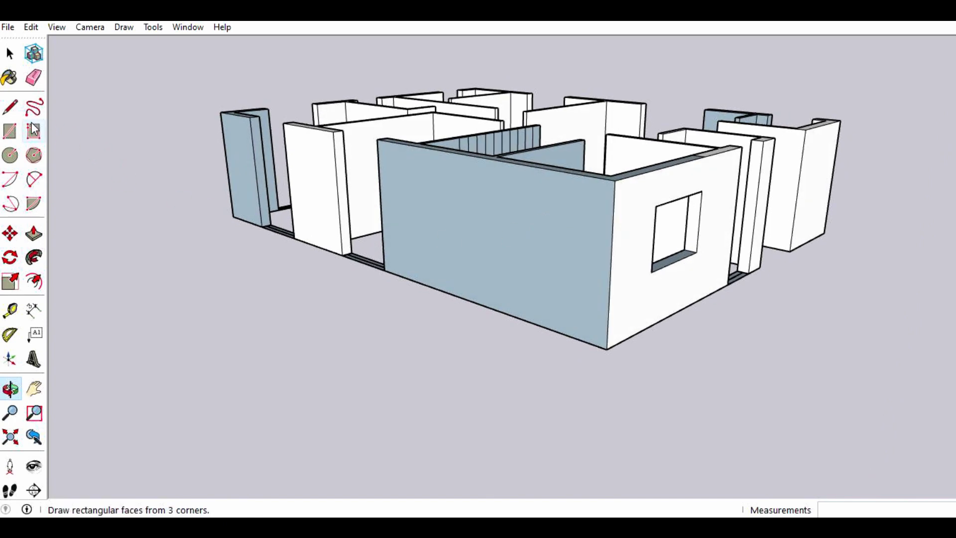
{"action": "left_click", "coordinate": [14, 113]}
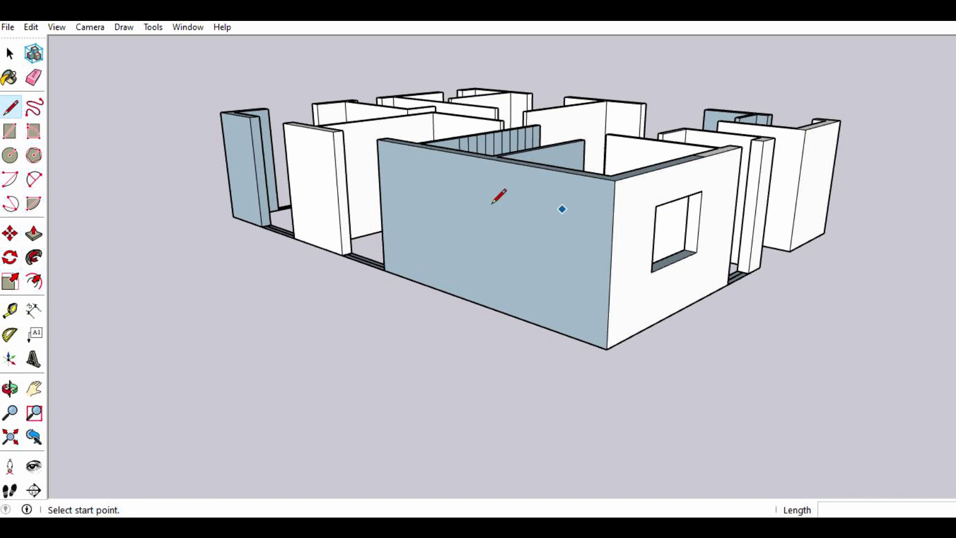
{"action": "left_click", "coordinate": [335, 160]}
{"action": "left_click", "coordinate": [342, 159]}
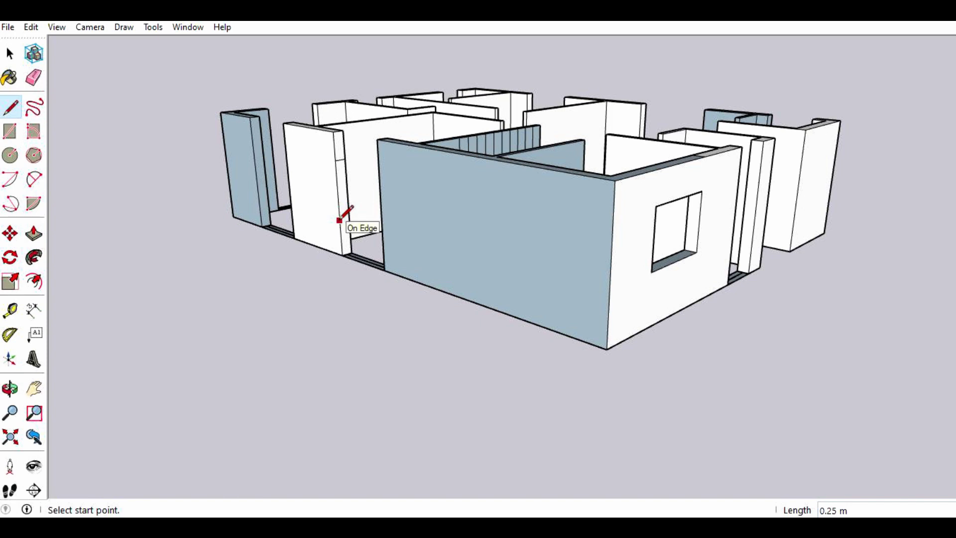
{"action": "left_click", "coordinate": [339, 212]}
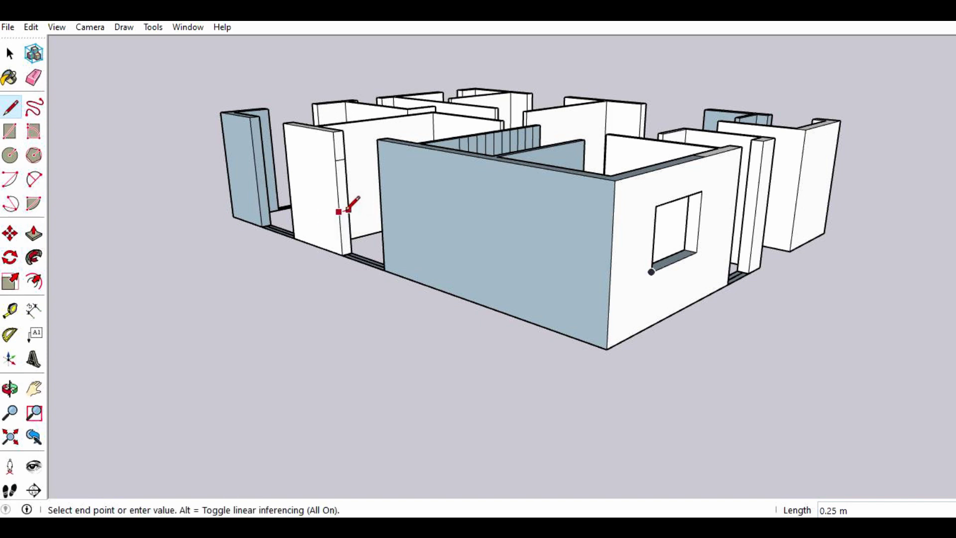
{"action": "key", "text": "Escape"}
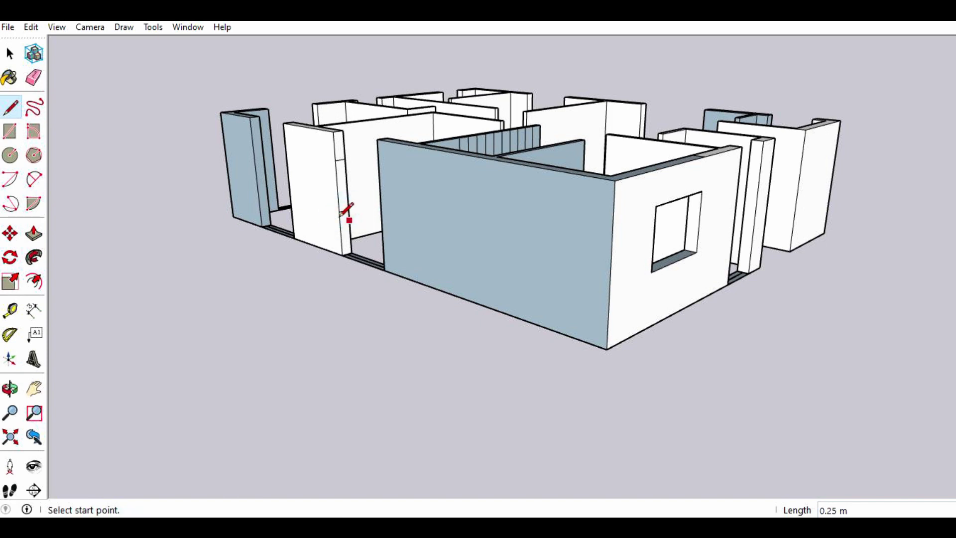
- Fill the wall above and below the doorway 1.50 m across, leaving a window opening
{"action": "scroll", "coordinate": [295, 180], "scroll_direction": "up", "scroll_amount": 2}
{"action": "scroll", "coordinate": [296, 180], "scroll_direction": "up", "scroll_amount": 1}
{"action": "scroll", "coordinate": [299, 168], "scroll_direction": "up", "scroll_amount": 1}
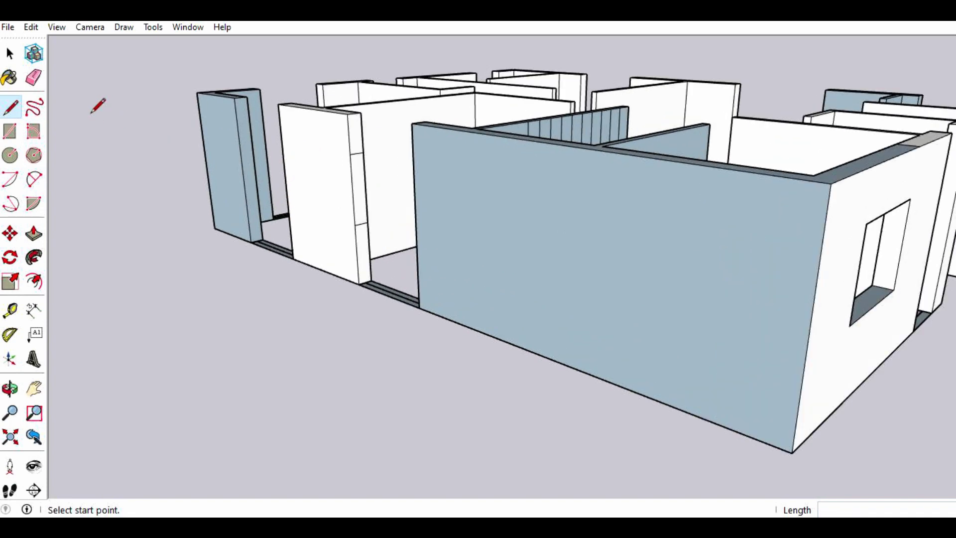
{"action": "left_click", "coordinate": [33, 233]}
{"action": "left_click_drag", "start_coordinate": [354, 141], "coordinate": [418, 134]}
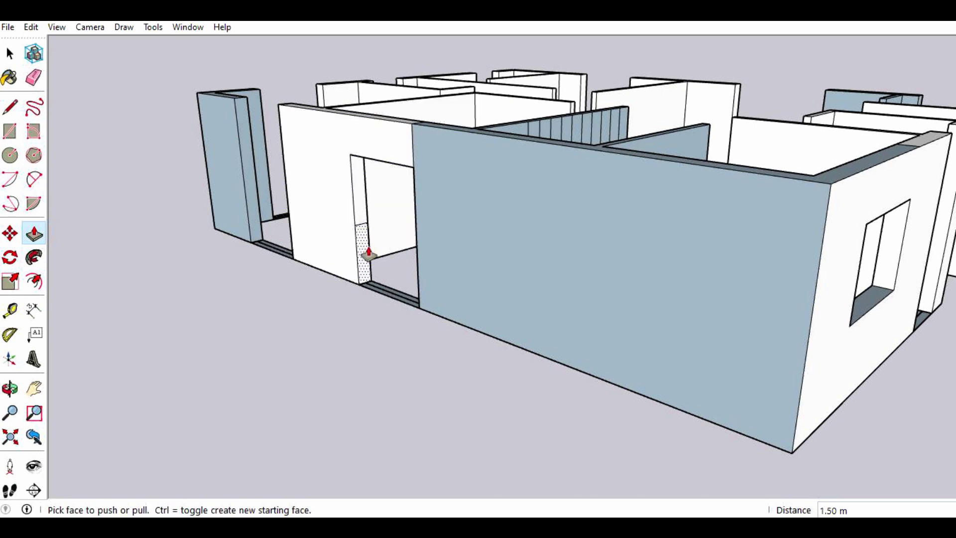
{"action": "left_click_drag", "start_coordinate": [362, 246], "coordinate": [416, 257]}
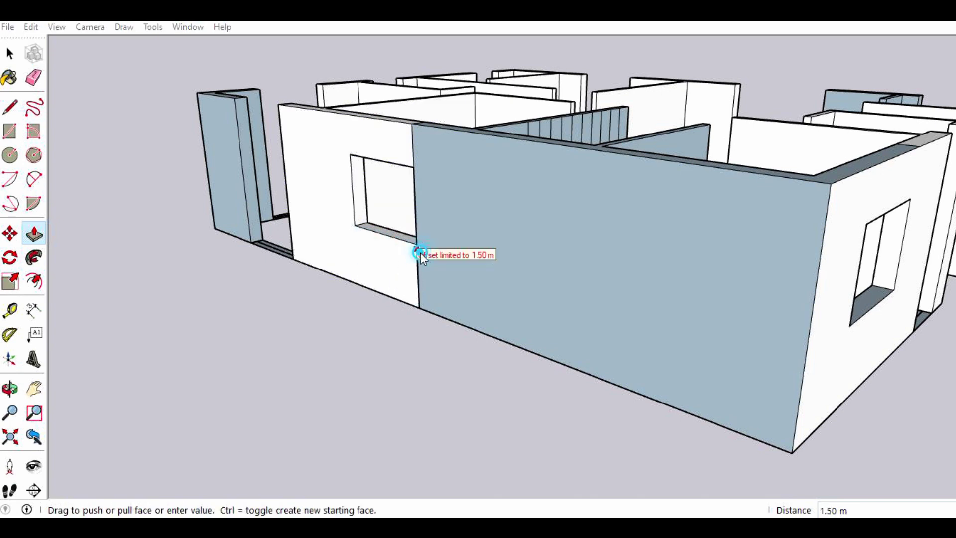
{"action": "left_click", "coordinate": [418, 254]}
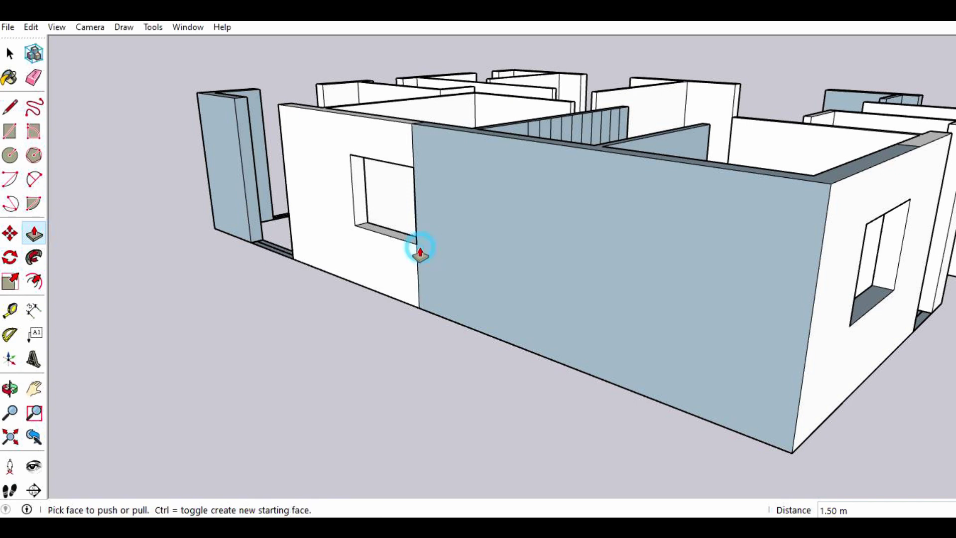
- Erase the seam edge below the new window
{"action": "key", "text": "e"}
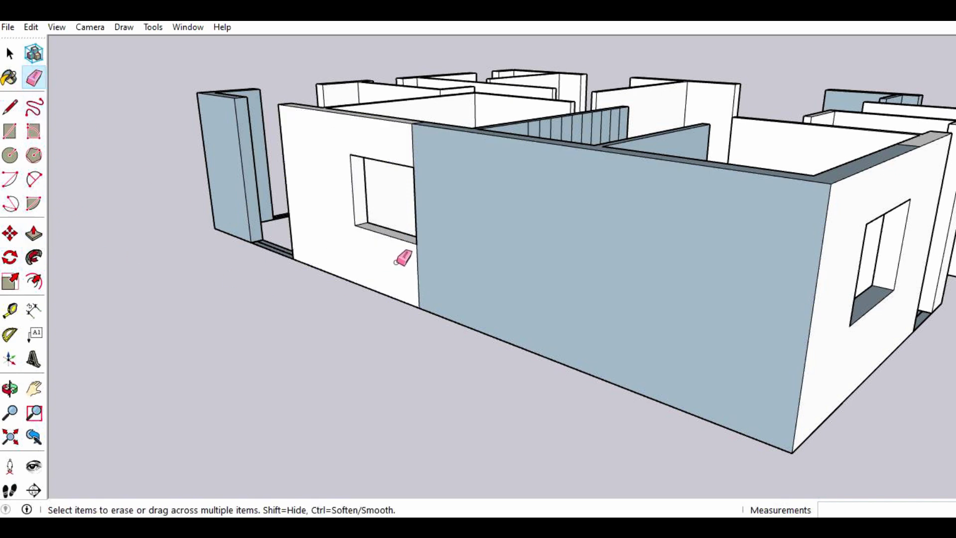
{"action": "left_click", "coordinate": [416, 262]}
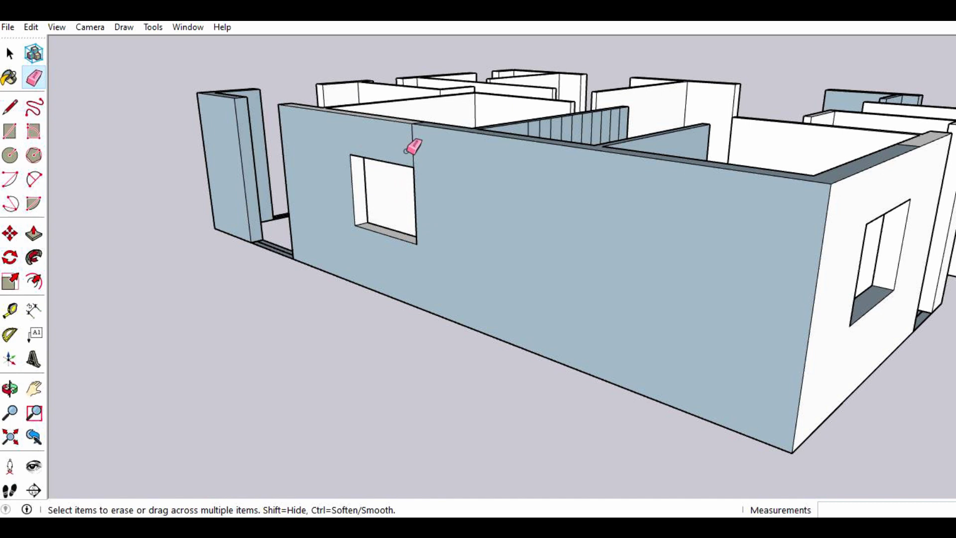
{"action": "scroll", "coordinate": [404, 246], "scroll_direction": "down", "scroll_amount": 1}
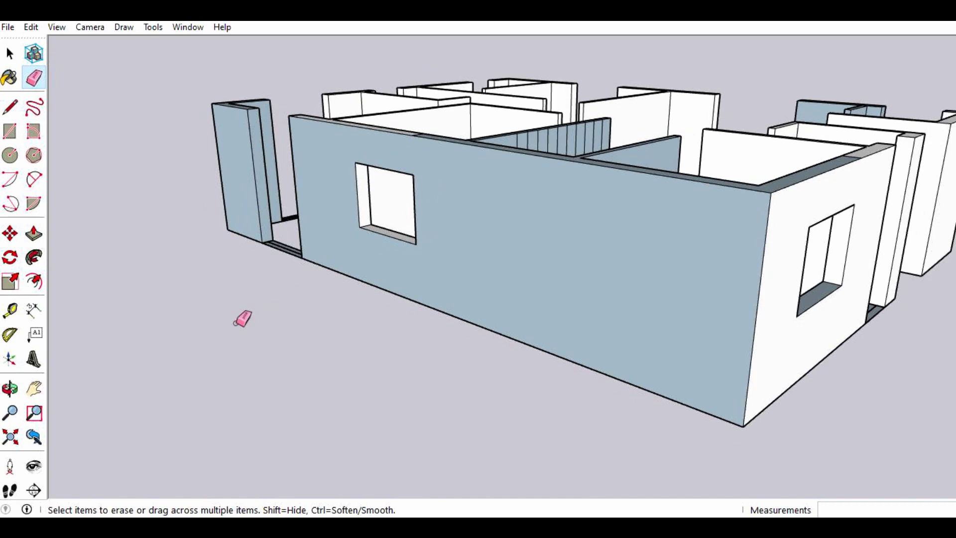
- Mark the window top and sill heights with short lines on the remaining doorway's edge
{"action": "left_click", "coordinate": [10, 388]}
{"action": "mouse_move", "coordinate": [189, 260]}
{"action": "left_mouse_down"}
{"action": "mouse_move", "coordinate": [235, 256]}
{"action": "mouse_move", "coordinate": [305, 277]}
{"action": "mouse_move", "coordinate": [347, 262]}
{"action": "left_mouse_up"}
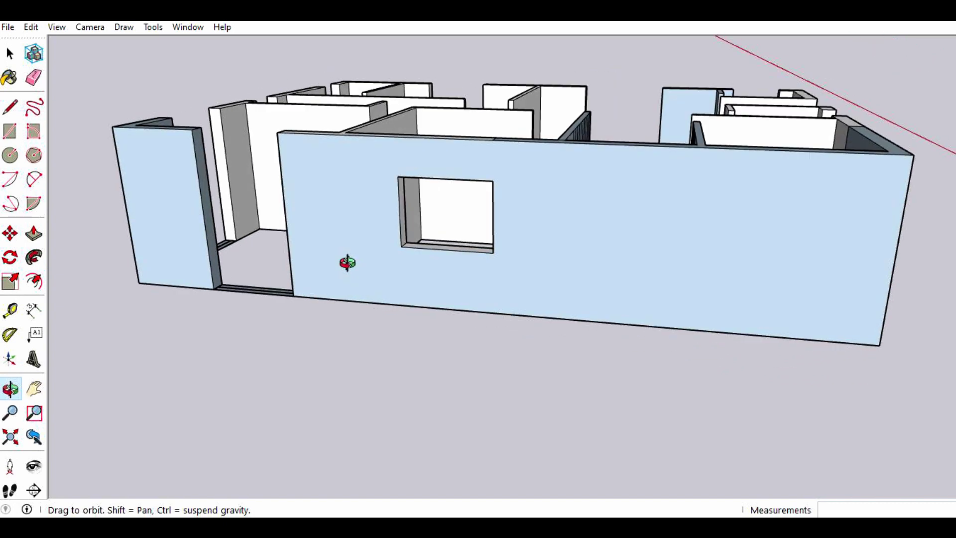
{"action": "left_click_drag", "start_coordinate": [445, 272], "coordinate": [213, 174]}
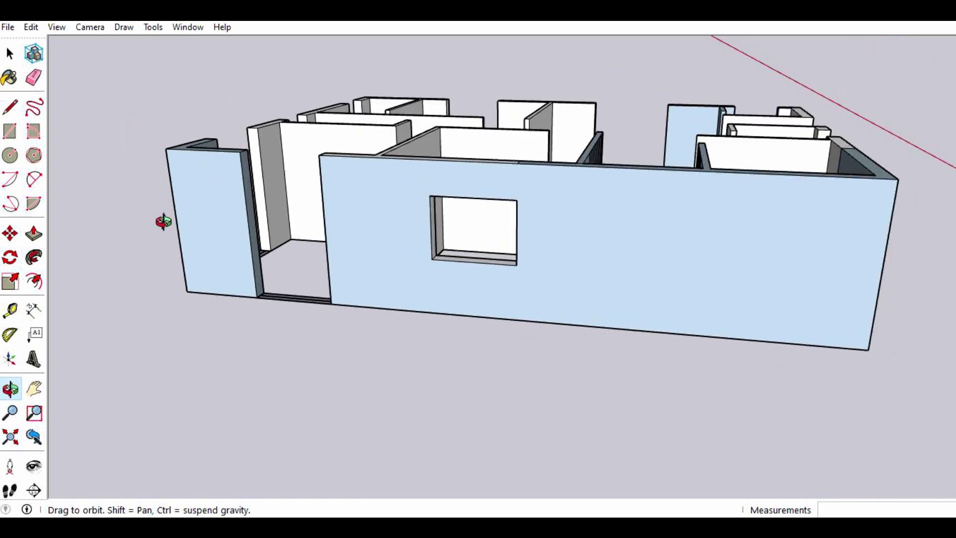
{"action": "left_click", "coordinate": [10, 106]}
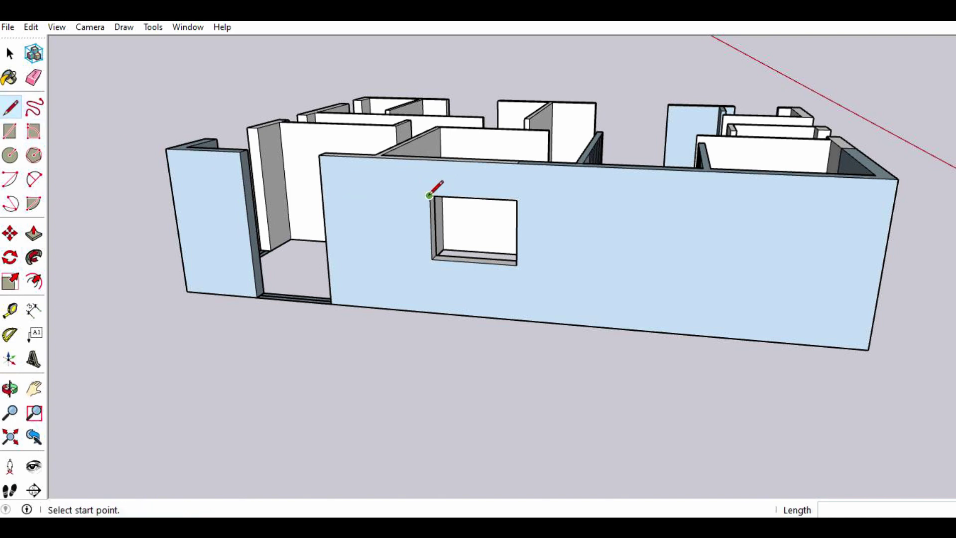
{"action": "left_click", "coordinate": [243, 186]}
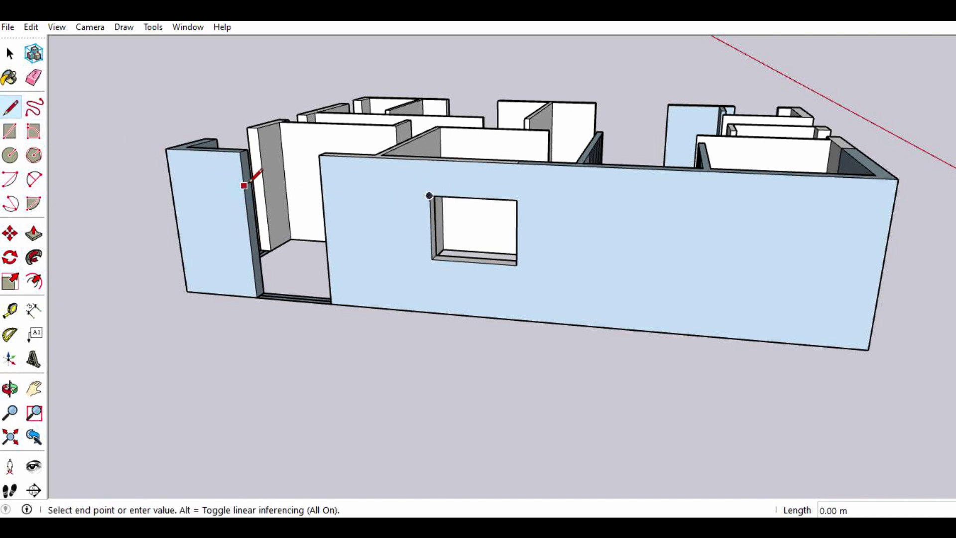
{"action": "scroll", "coordinate": [245, 184], "scroll_direction": "up", "scroll_amount": 1}
{"action": "scroll", "coordinate": [246, 184], "scroll_direction": "up", "scroll_amount": 1}
{"action": "scroll", "coordinate": [249, 183], "scroll_direction": "up", "scroll_amount": 2}
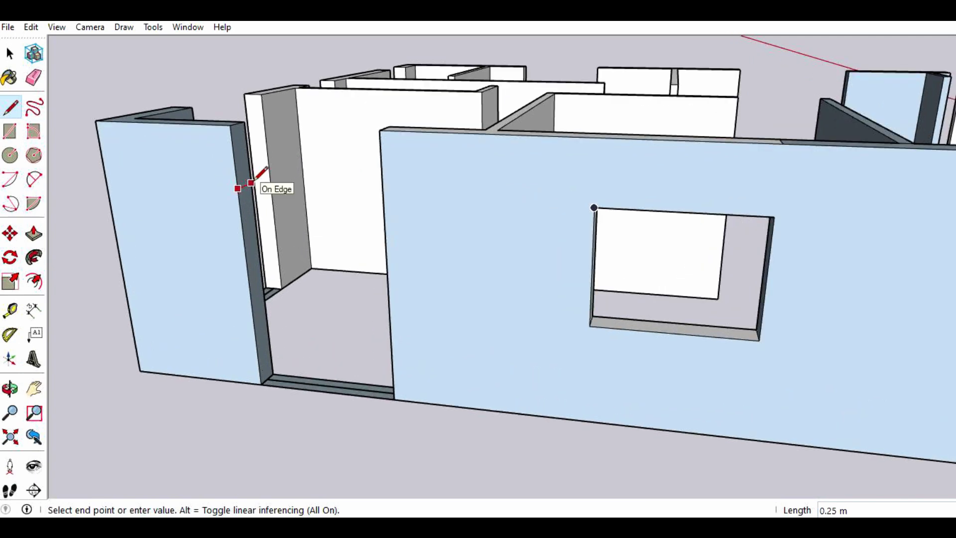
{"action": "left_click", "coordinate": [251, 182]}
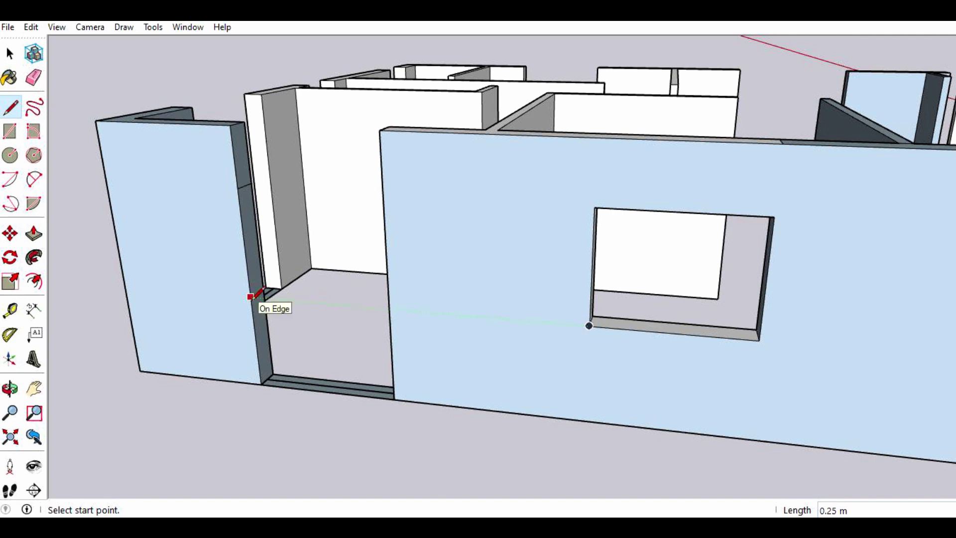
{"action": "left_click", "coordinate": [251, 296]}
{"action": "left_click", "coordinate": [263, 290]}
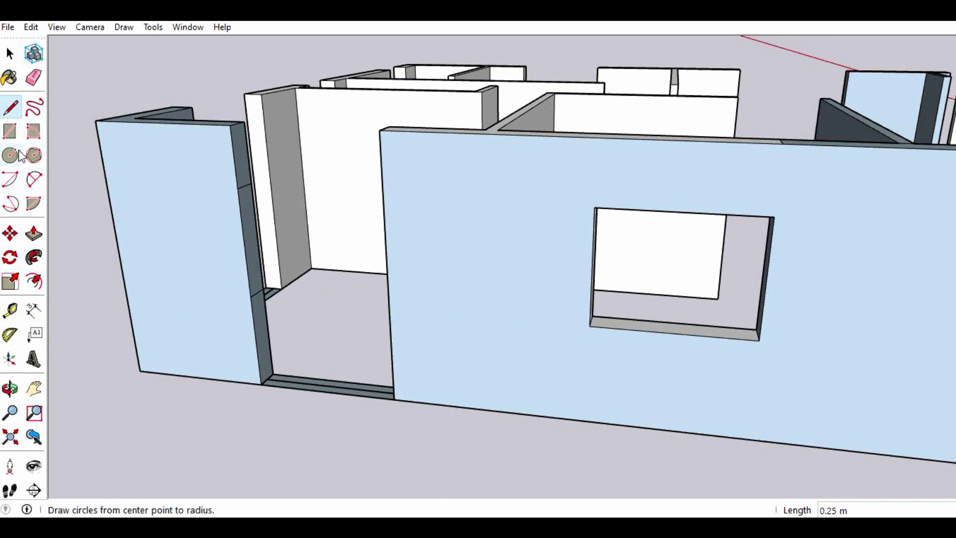
- Push/Pull the wall above and below the doorway -1.50 m, leaving a window opening
{"action": "left_click", "coordinate": [34, 233]}
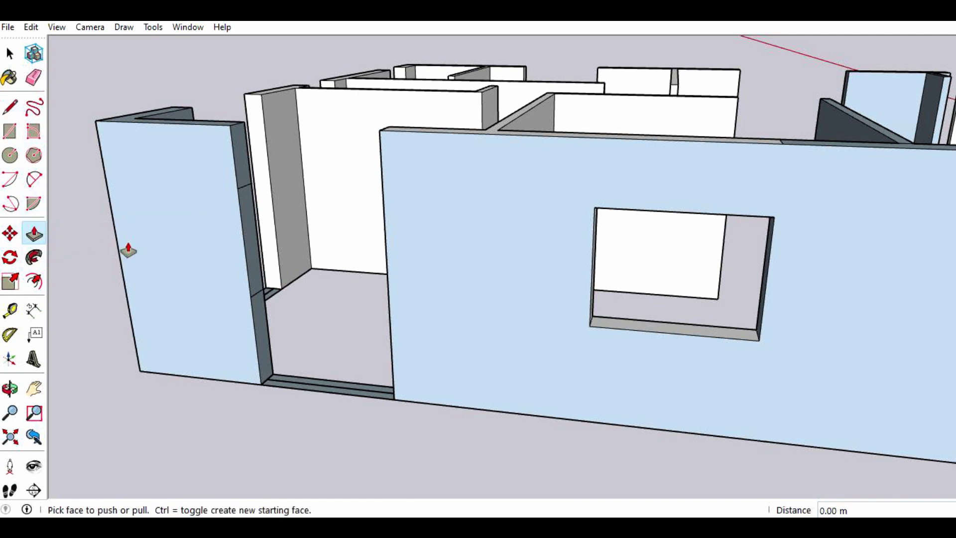
{"action": "left_click_drag", "start_coordinate": [244, 174], "coordinate": [385, 137]}
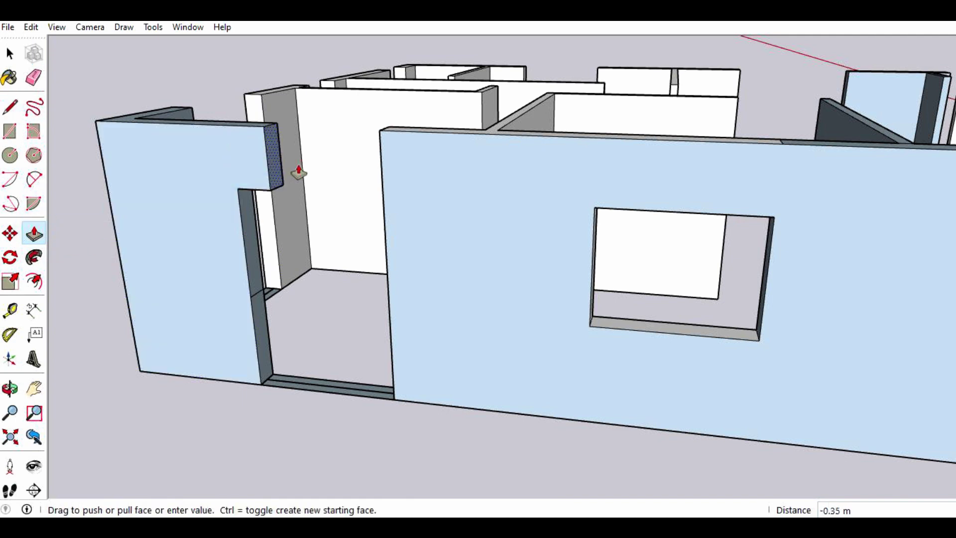
{"action": "left_click", "coordinate": [386, 135]}
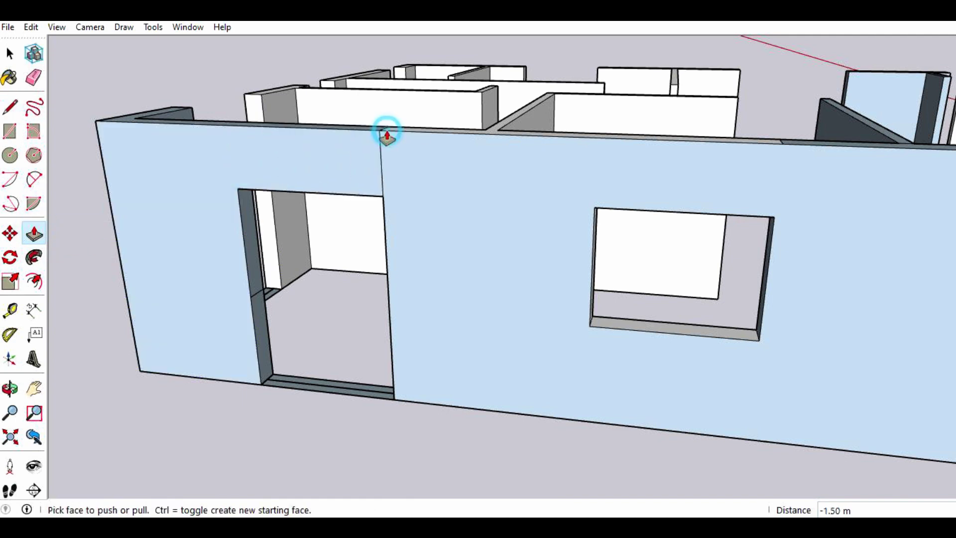
{"action": "left_click", "coordinate": [260, 318]}
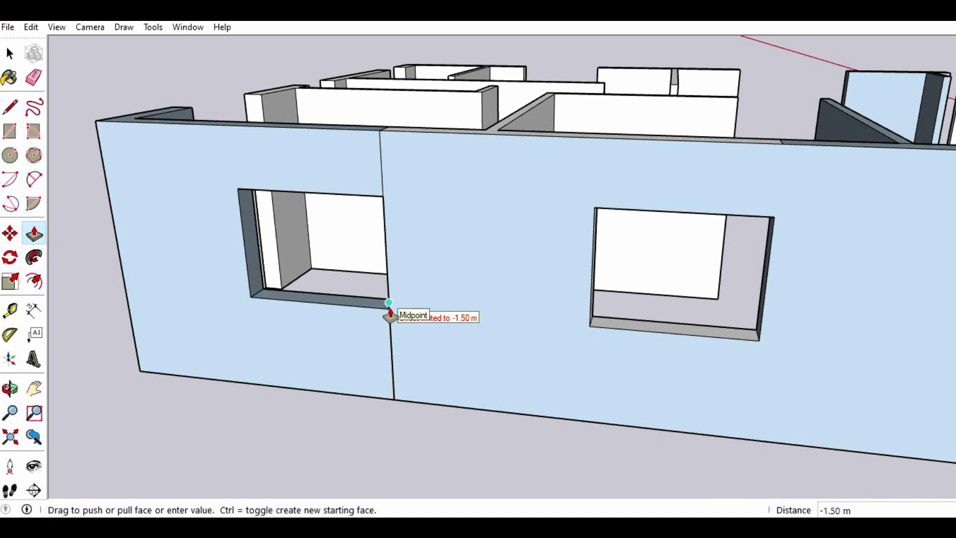
{"action": "left_click", "coordinate": [390, 314]}
- Erase the seams above and below the second window
{"action": "left_click", "coordinate": [34, 77]}
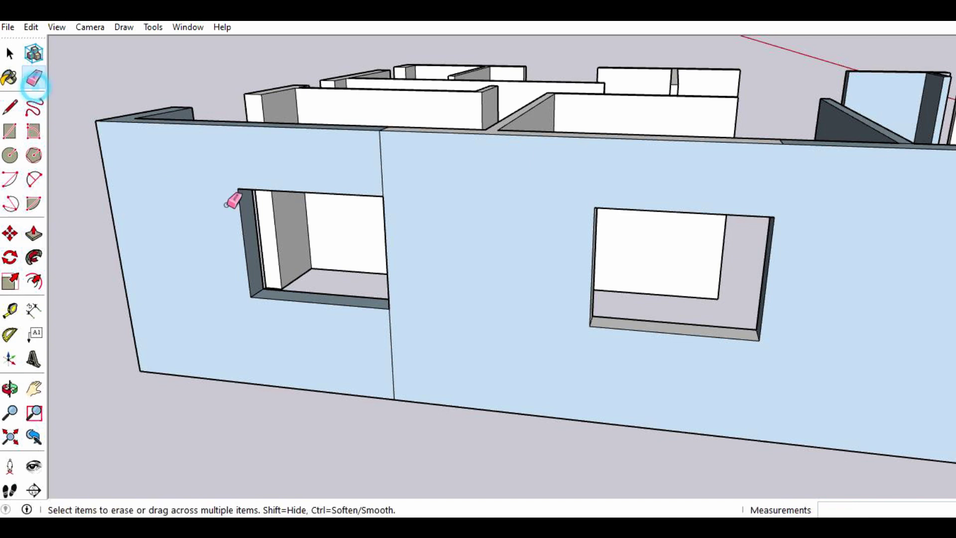
{"action": "left_click", "coordinate": [390, 340]}
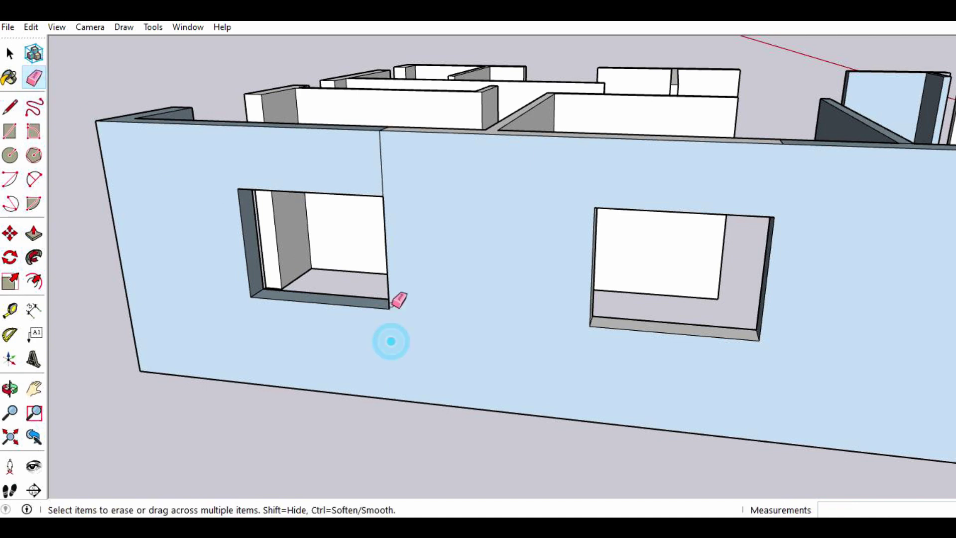
{"action": "left_click", "coordinate": [378, 172]}
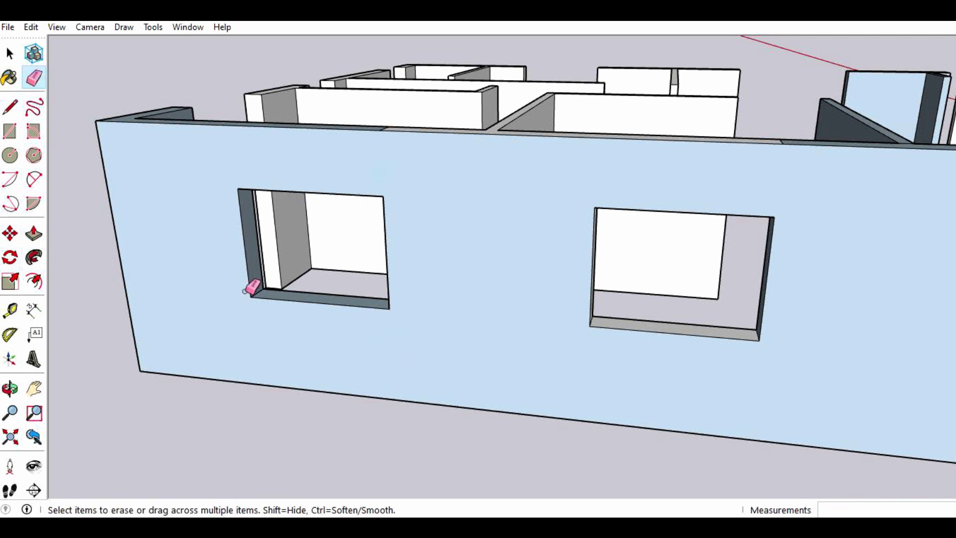
{"action": "left_click", "coordinate": [10, 388]}
- Erase the seam on the wall's top strip from a higher view
{"action": "mouse_move", "coordinate": [380, 184]}
{"action": "left_mouse_down"}
{"action": "mouse_move", "coordinate": [390, 186]}
{"action": "mouse_move", "coordinate": [382, 245]}
{"action": "left_mouse_up"}
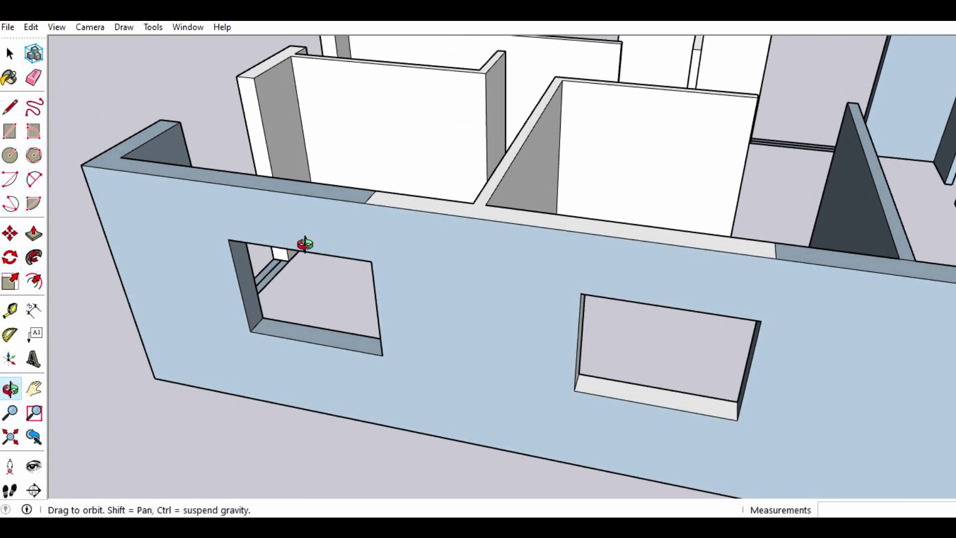
{"action": "left_click", "coordinate": [33, 78]}
{"action": "left_click", "coordinate": [369, 197]}
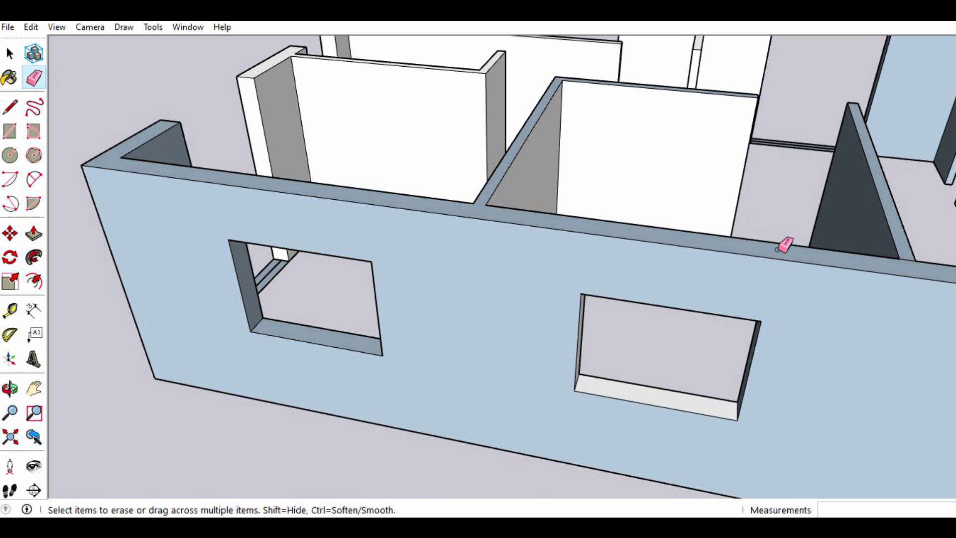
{"action": "scroll", "coordinate": [746, 216], "scroll_direction": "down", "scroll_amount": 2}
{"action": "scroll", "coordinate": [587, 285], "scroll_direction": "down", "scroll_amount": 1}
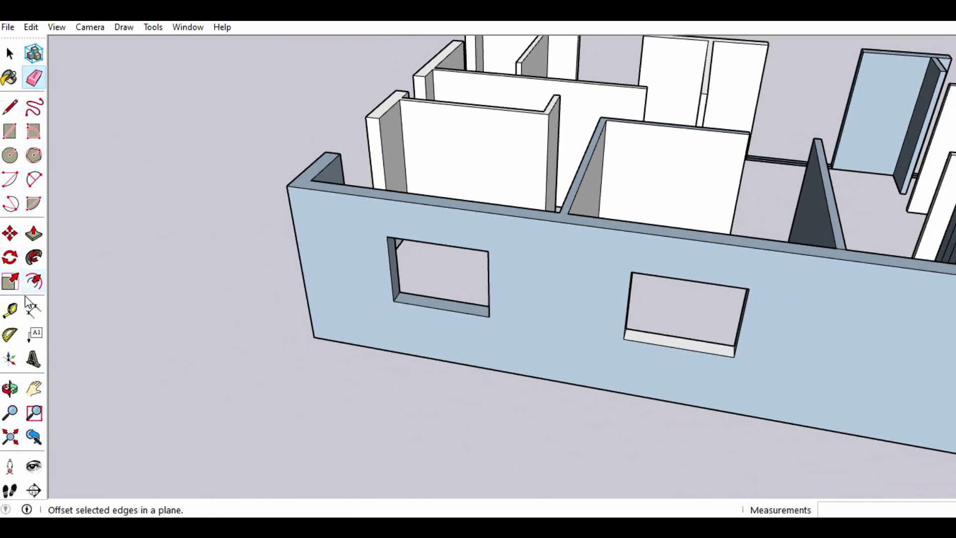
- Draw lines at window-top and window-bottom height across the front wall's end face
{"action": "left_click", "coordinate": [10, 388]}
{"action": "mouse_move", "coordinate": [156, 289]}
{"action": "left_mouse_down"}
{"action": "mouse_move", "coordinate": [175, 258]}
{"action": "mouse_move", "coordinate": [277, 228]}
{"action": "mouse_move", "coordinate": [424, 249]}
{"action": "mouse_move", "coordinate": [506, 239]}
{"action": "left_mouse_up"}
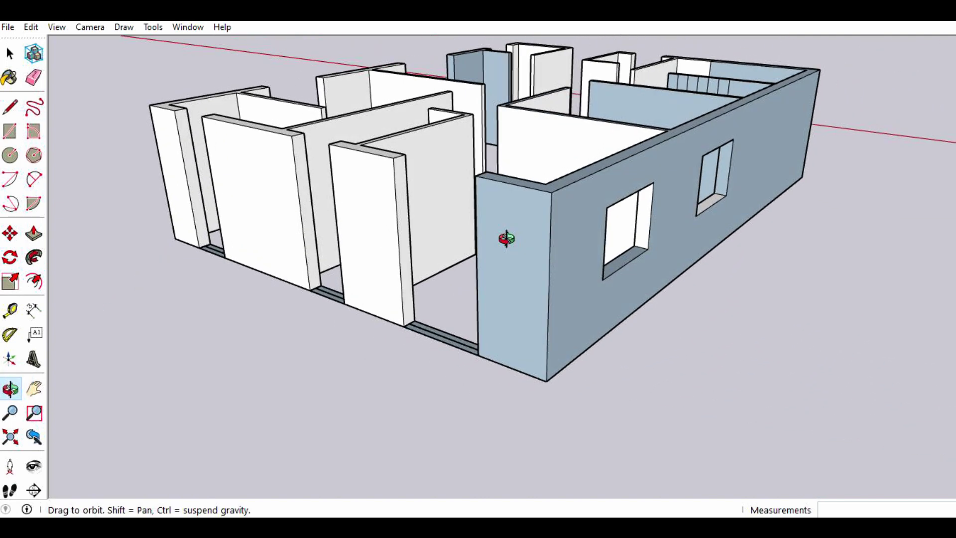
{"action": "left_click", "coordinate": [10, 107]}
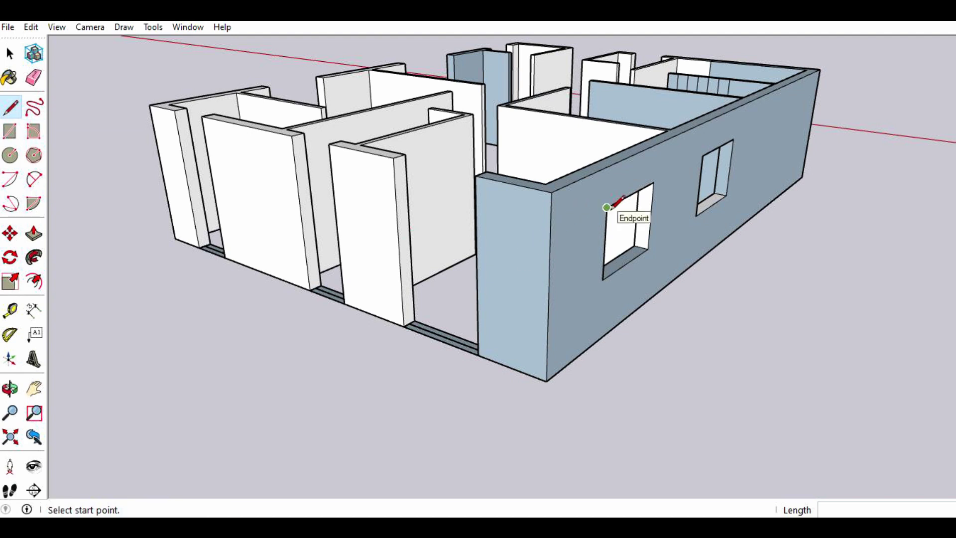
{"action": "left_click", "coordinate": [395, 199]}
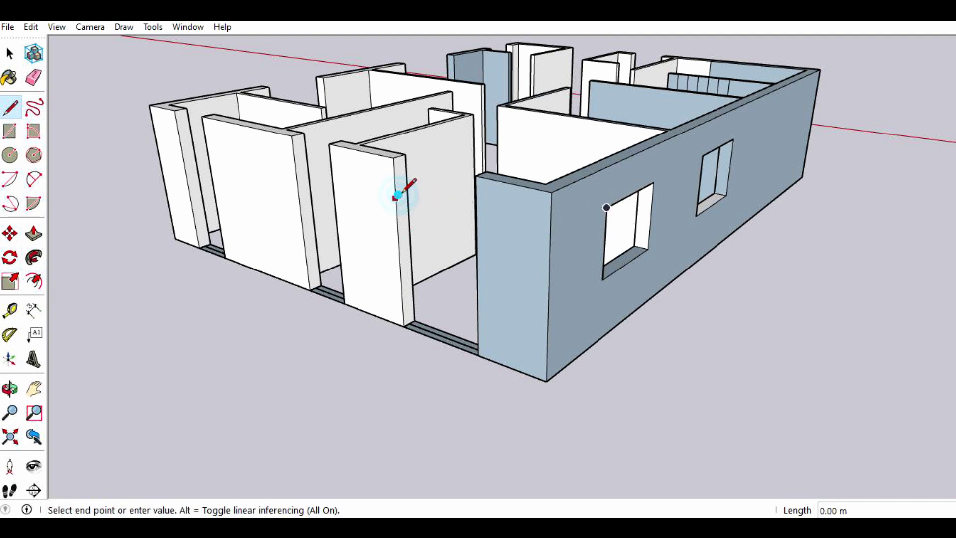
{"action": "left_click", "coordinate": [407, 192]}
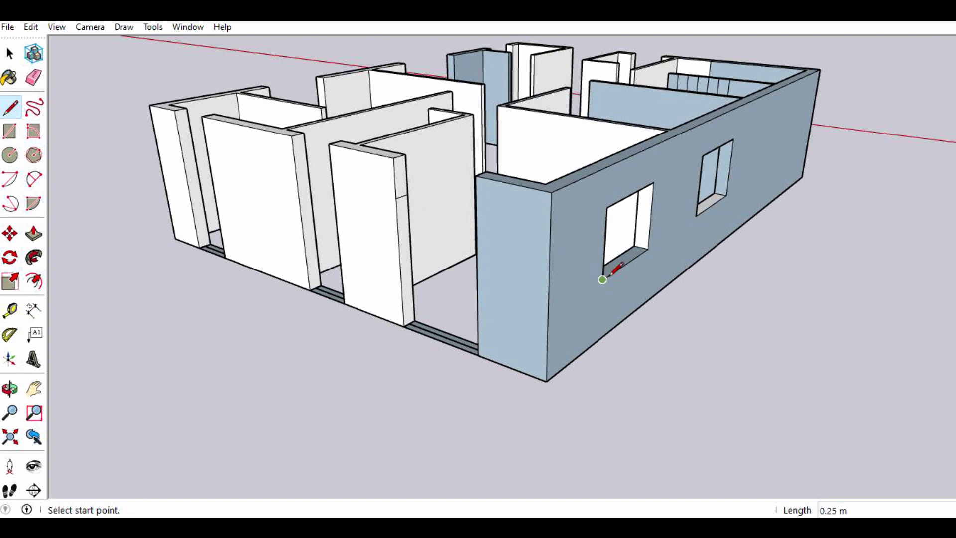
{"action": "left_click", "coordinate": [400, 268]}
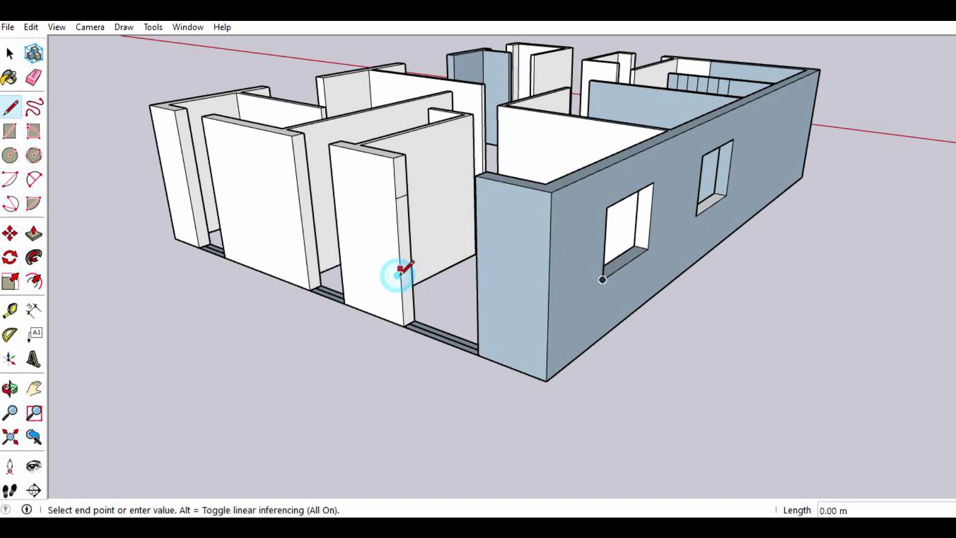
{"action": "left_click", "coordinate": [411, 264]}
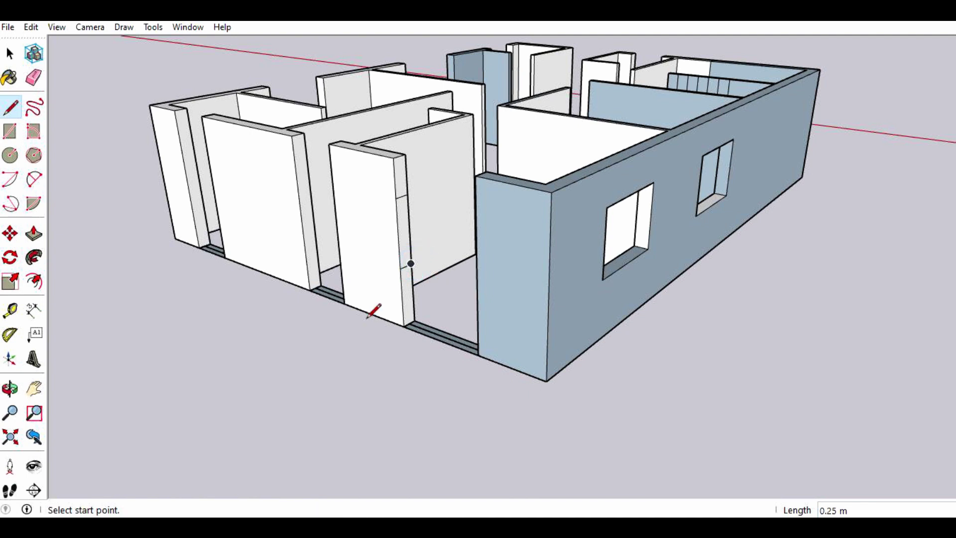
- Push/Pull the upper and lower wall strips 1.50 m to the corner
{"action": "left_click", "coordinate": [33, 233]}
{"action": "left_click", "coordinate": [400, 181]}
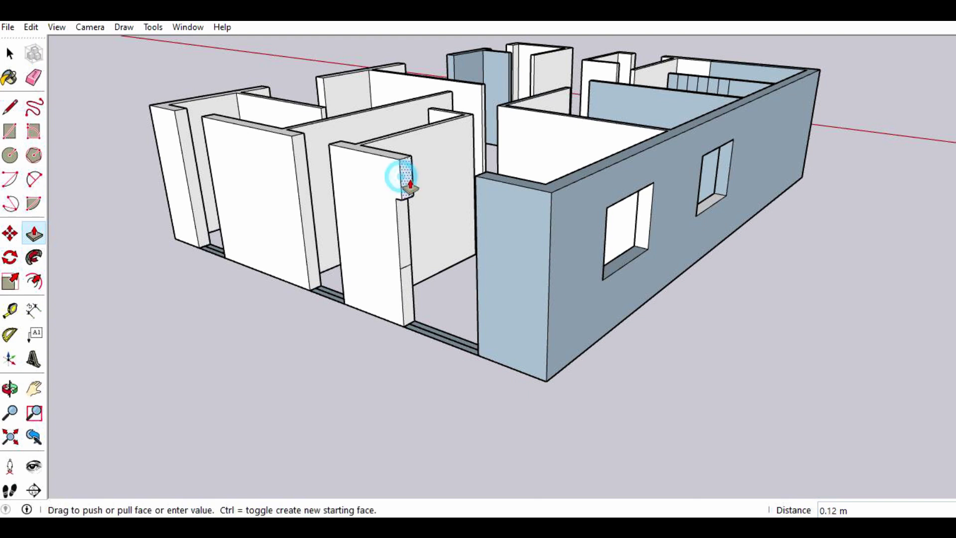
{"action": "left_click", "coordinate": [480, 183]}
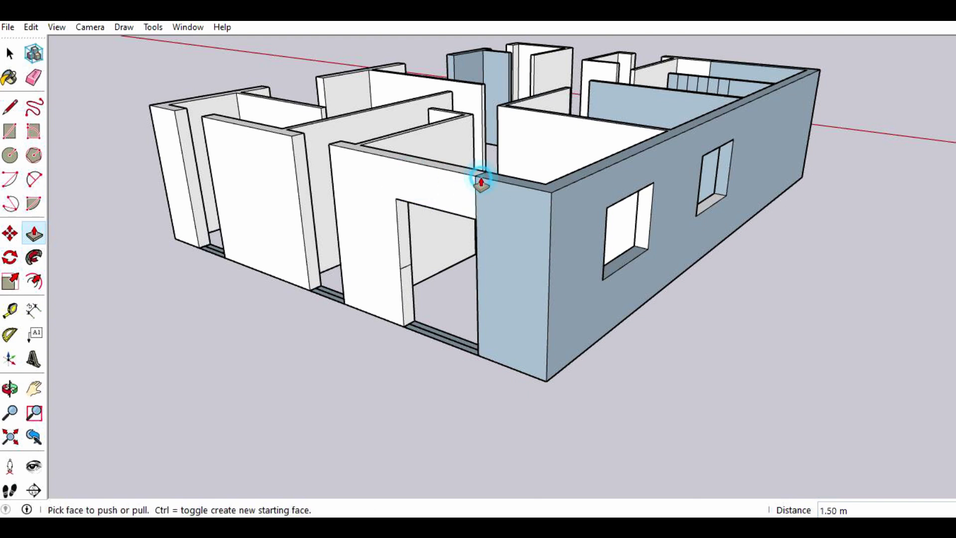
{"action": "left_click", "coordinate": [405, 288]}
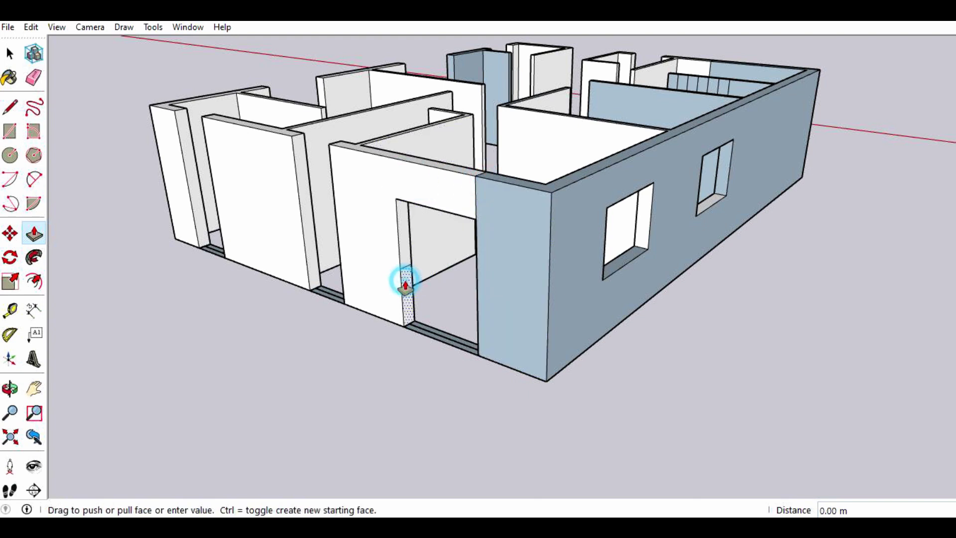
{"action": "left_click", "coordinate": [476, 289]}
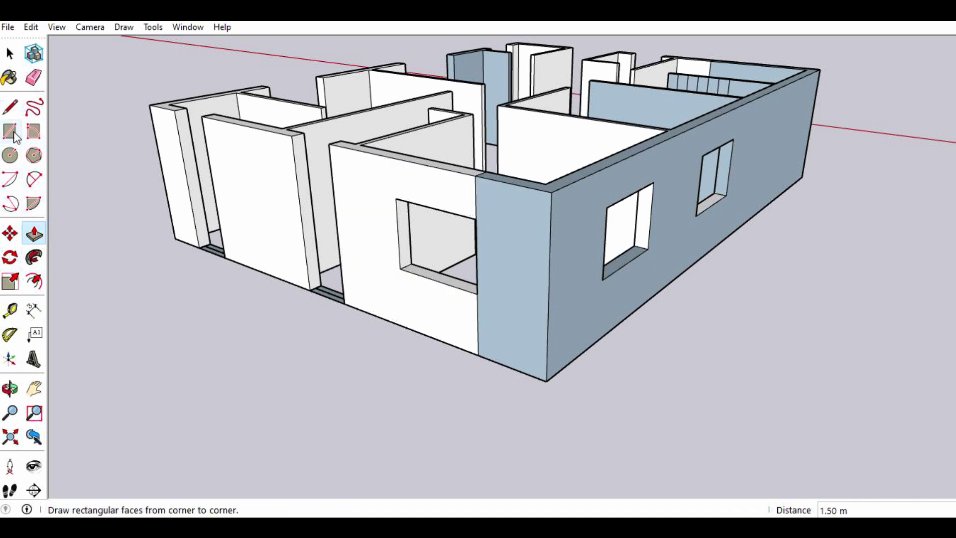
- Erase the seam edges above and below the new window
{"action": "left_click", "coordinate": [34, 77]}
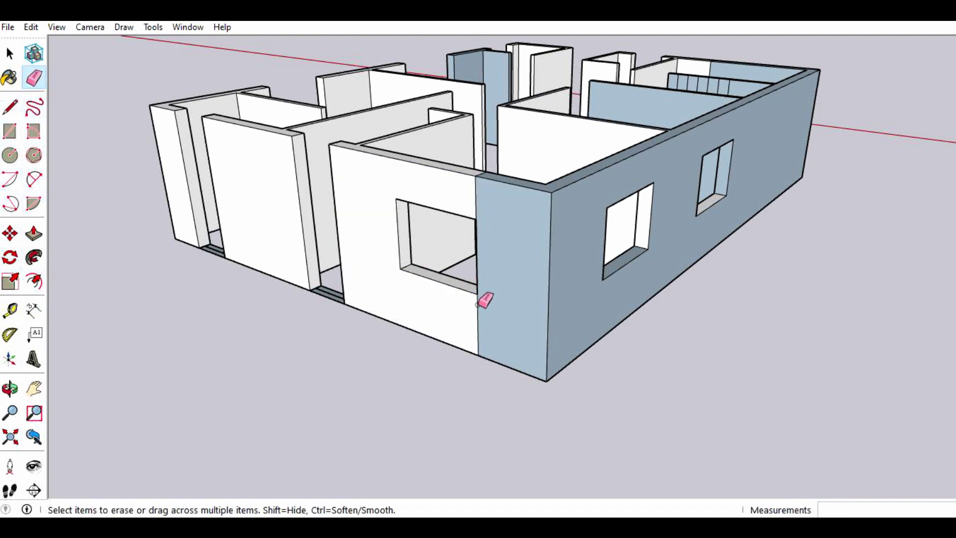
{"action": "left_click", "coordinate": [478, 304]}
{"action": "left_click", "coordinate": [474, 201]}
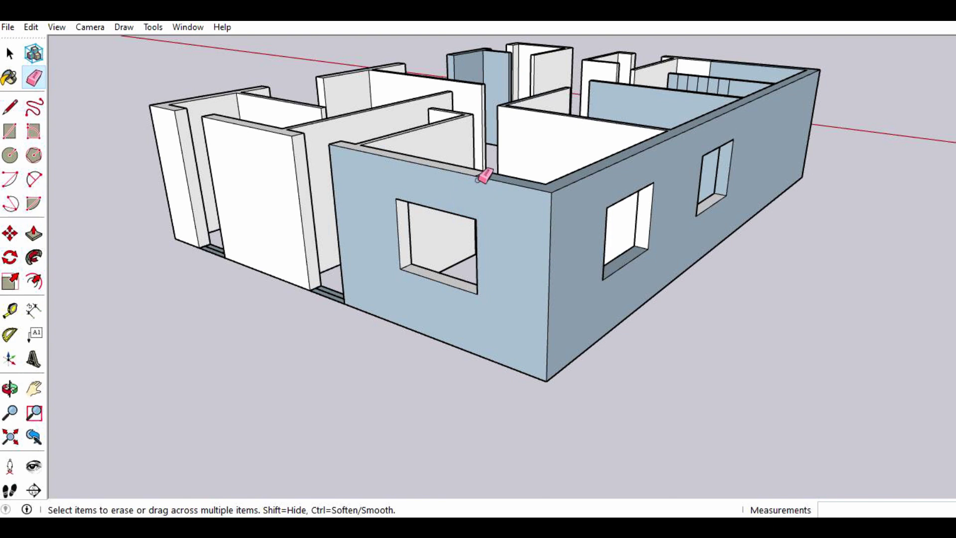
{"action": "scroll", "coordinate": [479, 185], "scroll_direction": "up", "scroll_amount": 2}
{"action": "scroll", "coordinate": [481, 175], "scroll_direction": "up", "scroll_amount": 1}
{"action": "scroll", "coordinate": [482, 172], "scroll_direction": "up", "scroll_amount": 1}
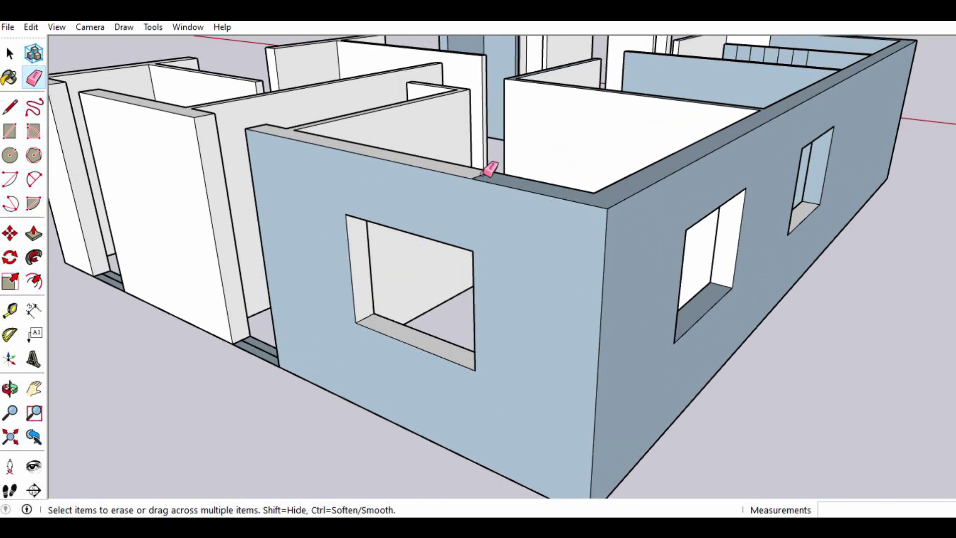
{"action": "scroll", "coordinate": [496, 171], "scroll_direction": "down", "scroll_amount": 1}
{"action": "scroll", "coordinate": [548, 183], "scroll_direction": "down", "scroll_amount": 1}
{"action": "scroll", "coordinate": [593, 199], "scroll_direction": "down", "scroll_amount": 1}
{"action": "scroll", "coordinate": [604, 204], "scroll_direction": "down", "scroll_amount": 1}
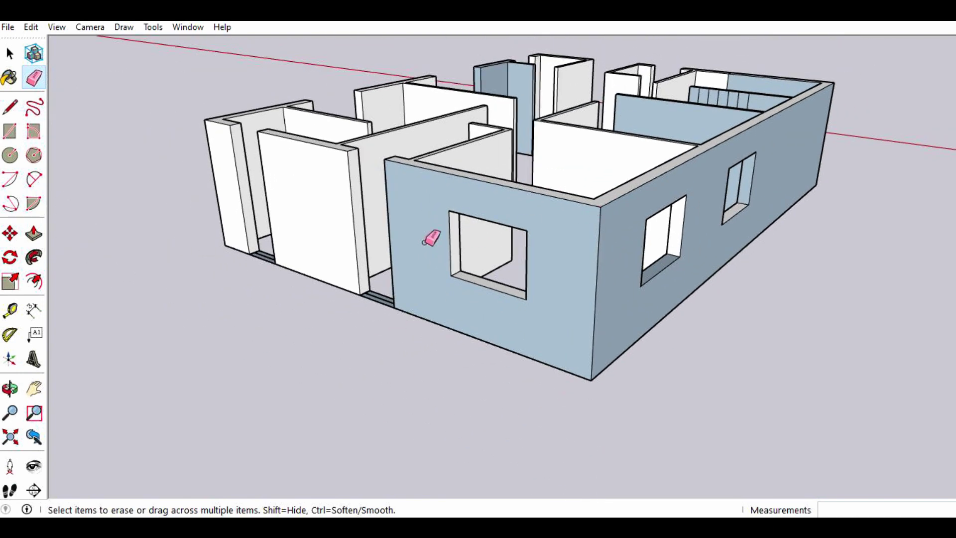
{"action": "left_click", "coordinate": [10, 388]}
{"action": "mouse_move", "coordinate": [150, 301]}
{"action": "left_mouse_down"}
{"action": "mouse_move", "coordinate": [231, 273]}
{"action": "mouse_move", "coordinate": [288, 273]}
{"action": "mouse_move", "coordinate": [316, 260]}
{"action": "mouse_move", "coordinate": [343, 271]}
{"action": "mouse_move", "coordinate": [360, 238]}
{"action": "left_mouse_up"}
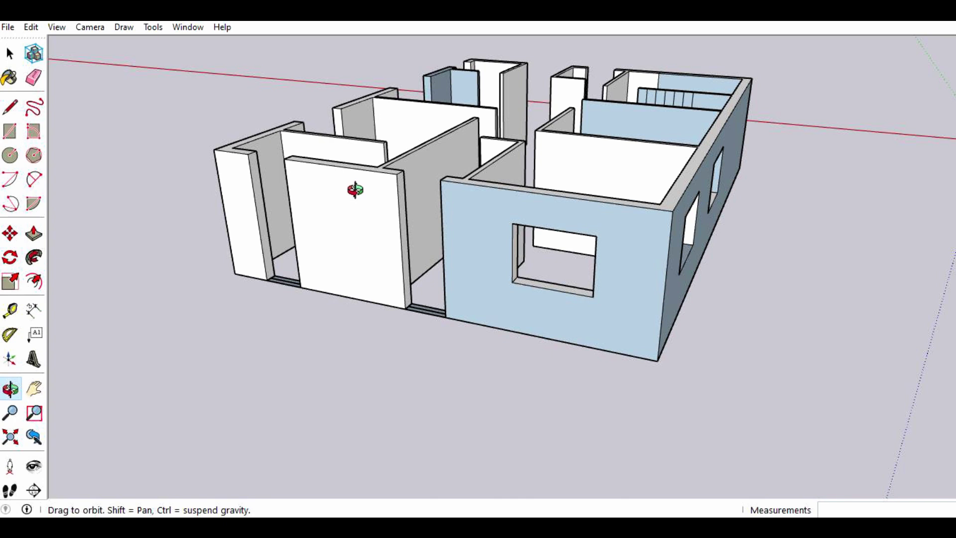
- Draw lines level with the window bottom and top across the interior wall end
{"action": "left_click_drag", "start_coordinate": [355, 189], "coordinate": [348, 176]}
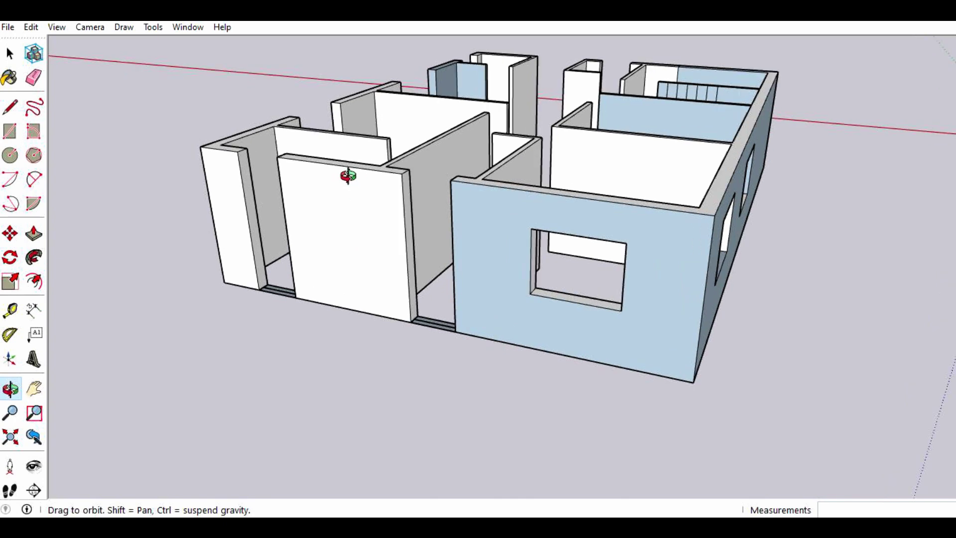
{"action": "left_click", "coordinate": [10, 106]}
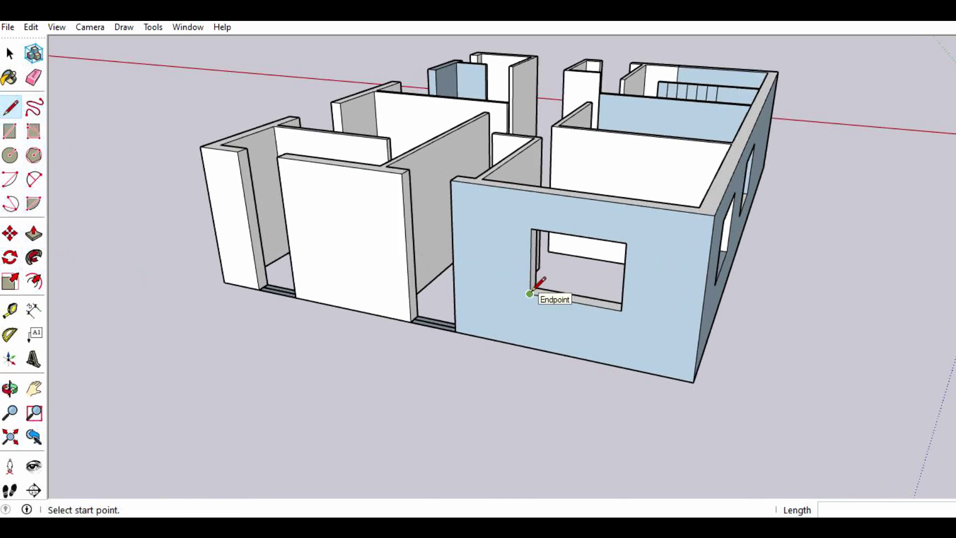
{"action": "left_click", "coordinate": [407, 272]}
{"action": "left_click", "coordinate": [417, 272]}
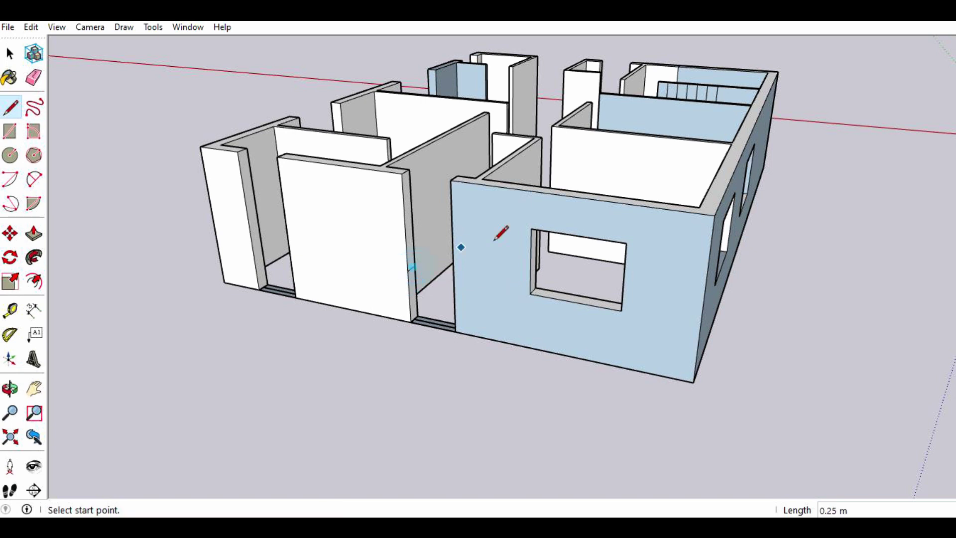
{"action": "left_click", "coordinate": [403, 209]}
{"action": "left_click", "coordinate": [411, 204]}
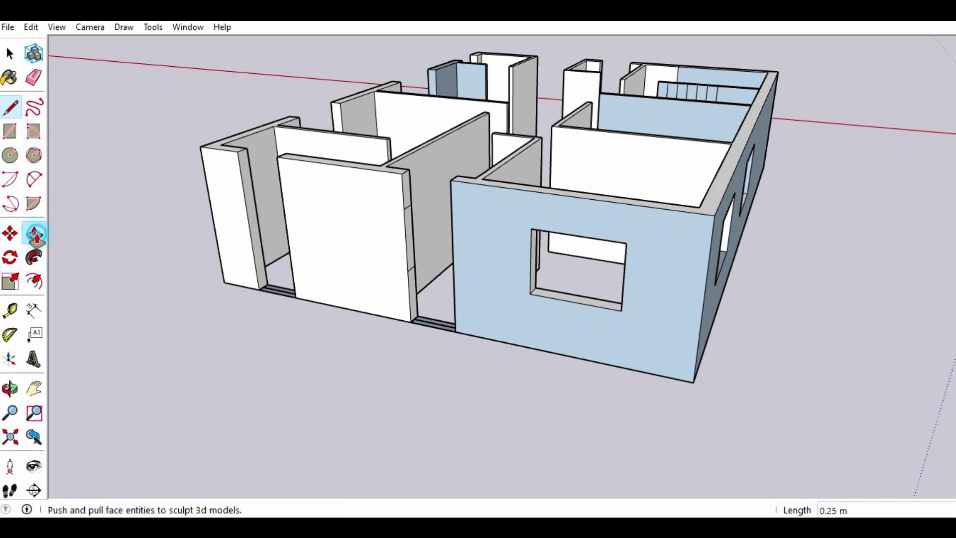
- Push/Pull the upper and lower strips to meet the blue wall
{"action": "left_click", "coordinate": [34, 233]}
{"action": "left_click", "coordinate": [404, 187]}
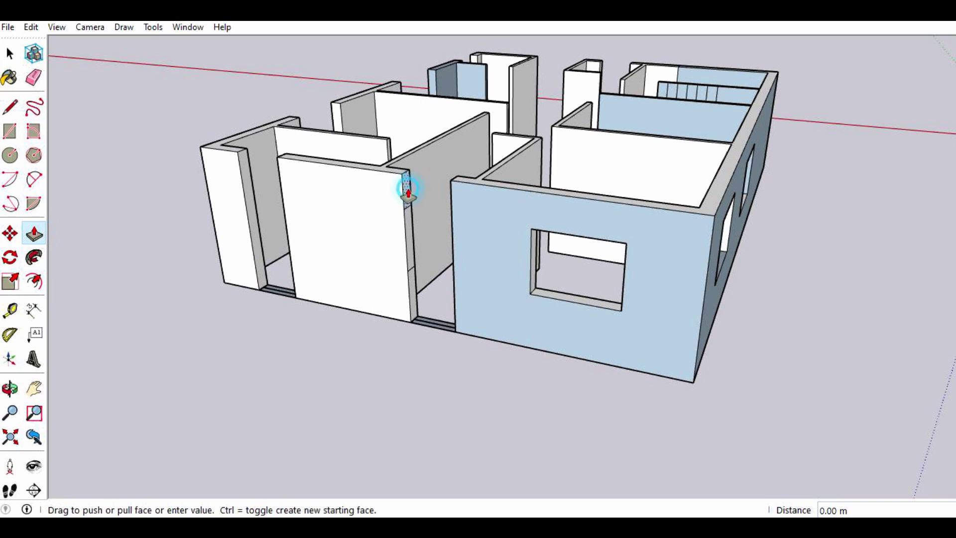
{"action": "left_click", "coordinate": [450, 188]}
{"action": "left_click", "coordinate": [411, 295]}
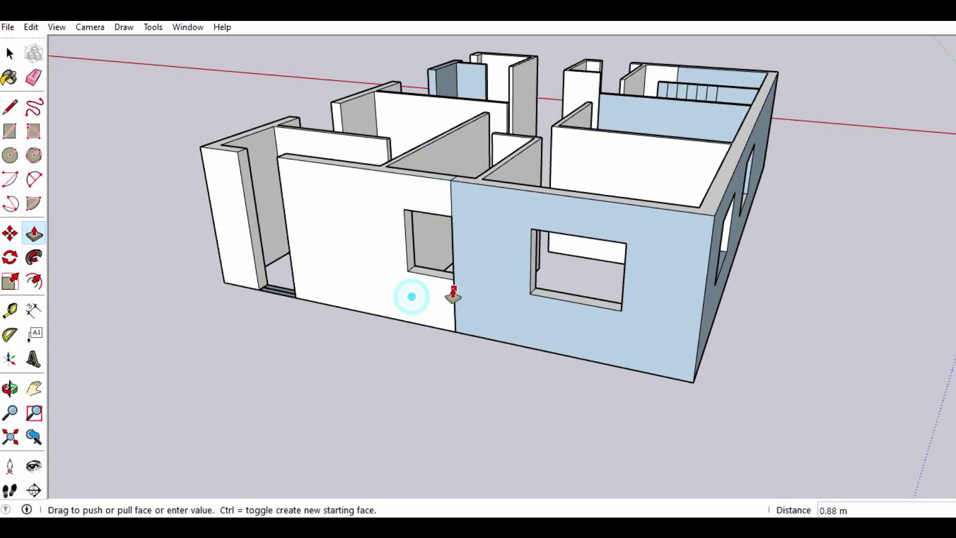
{"action": "left_click", "coordinate": [454, 277]}
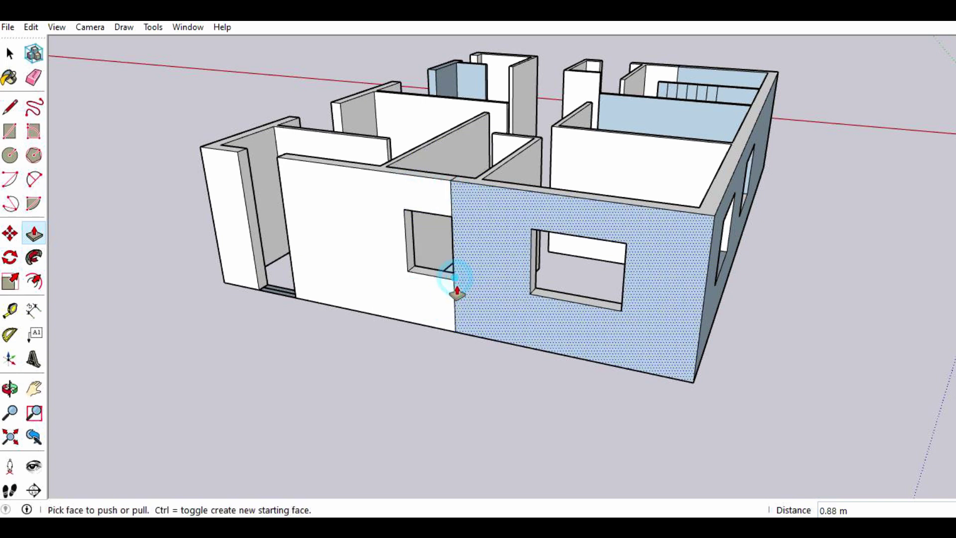
- Erase the seams above and below the new window
{"action": "left_click", "coordinate": [33, 78]}
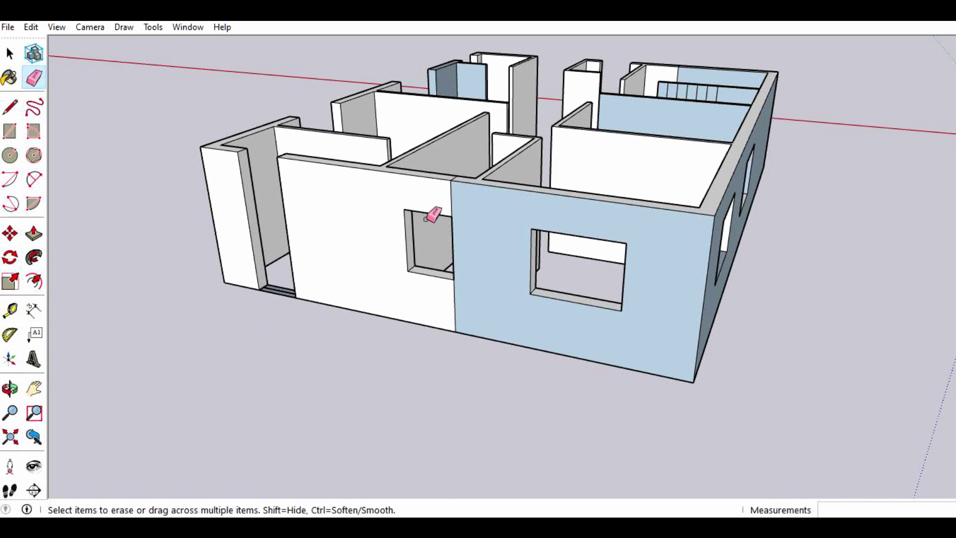
{"action": "left_click", "coordinate": [449, 197]}
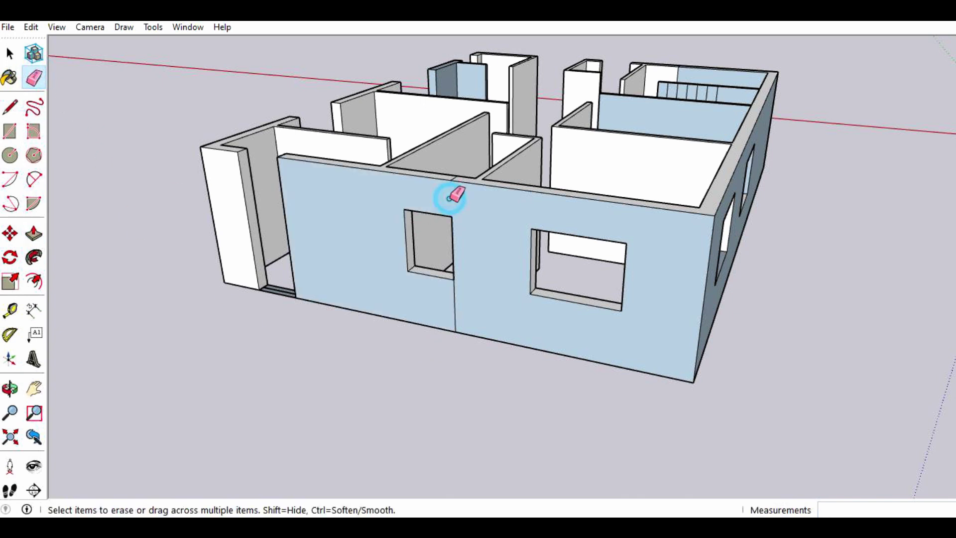
{"action": "left_click", "coordinate": [452, 291]}
{"action": "scroll", "coordinate": [518, 281], "scroll_direction": "down", "scroll_amount": 3}
- Draw lines at window-top and window-bottom height across the next wall end
{"action": "middle_click_drag", "start_coordinate": [487, 284], "coordinate": [224, 219]}
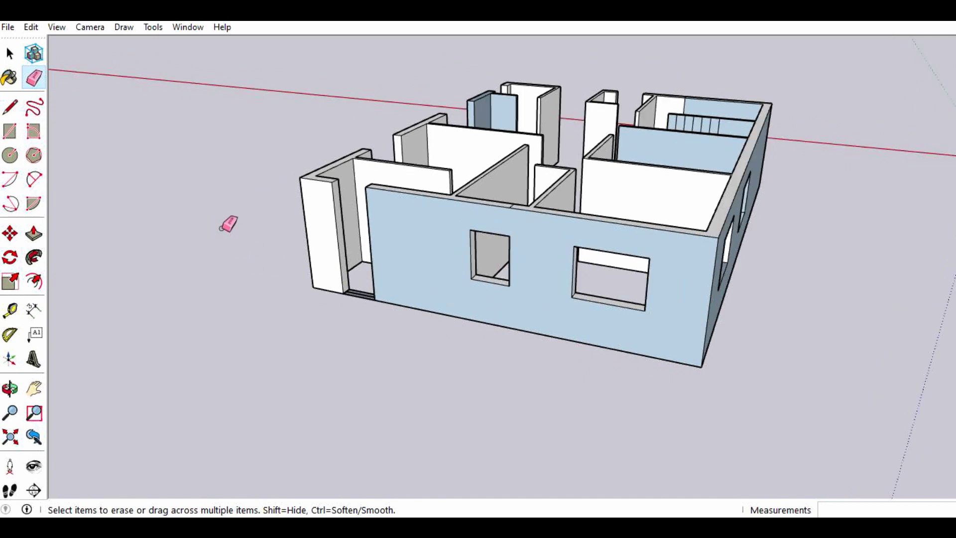
{"action": "scroll", "coordinate": [233, 224], "scroll_direction": "up", "scroll_amount": 2}
{"action": "left_click", "coordinate": [9, 107]}
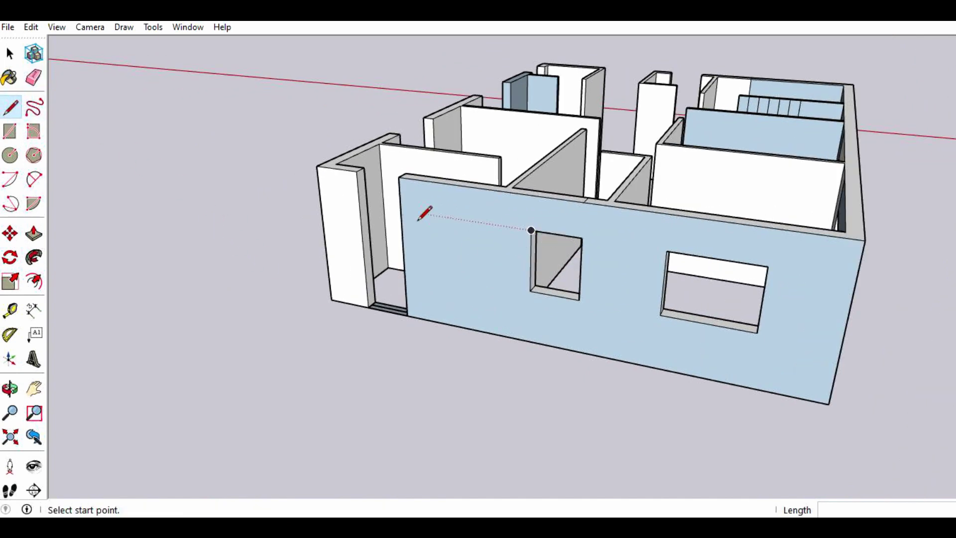
{"action": "left_click", "coordinate": [358, 203]}
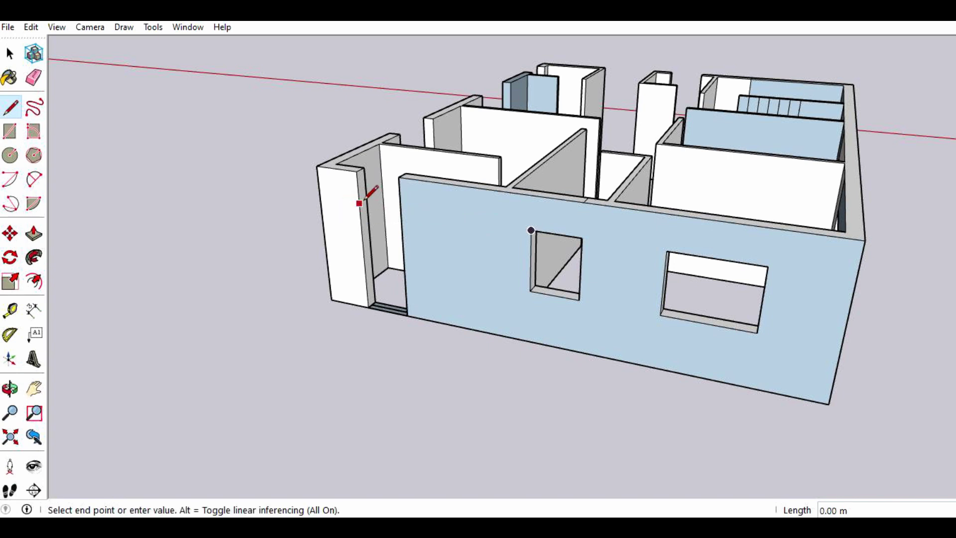
{"action": "left_click", "coordinate": [366, 199]}
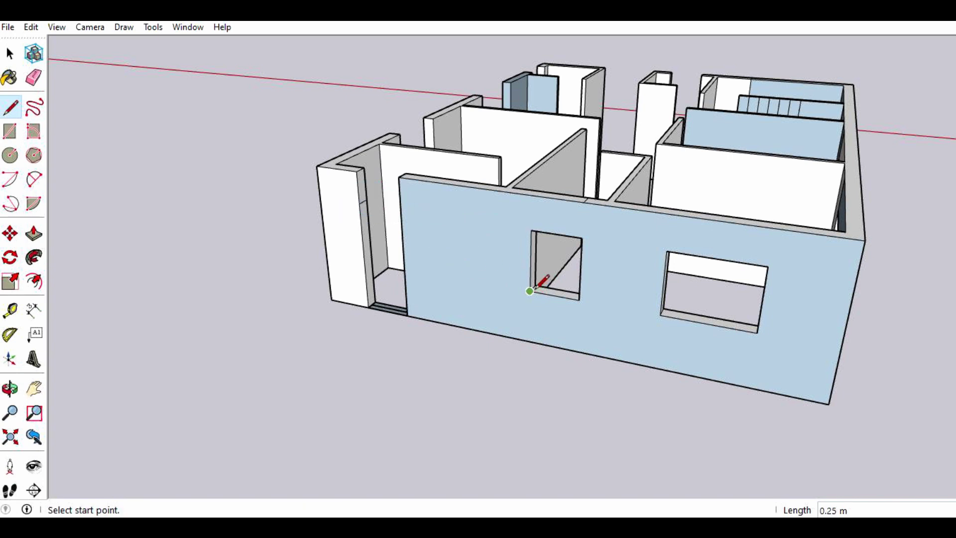
{"action": "left_click", "coordinate": [366, 263]}
{"action": "left_click", "coordinate": [371, 255]}
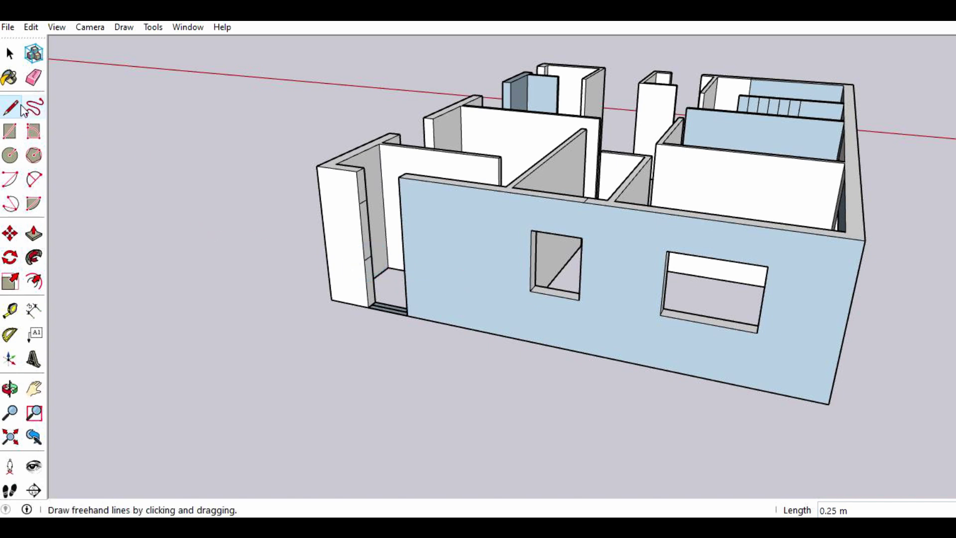
- Push the wall face through, raise the doorway bottom into a sill, and erase the top seam
{"action": "left_click", "coordinate": [33, 233]}
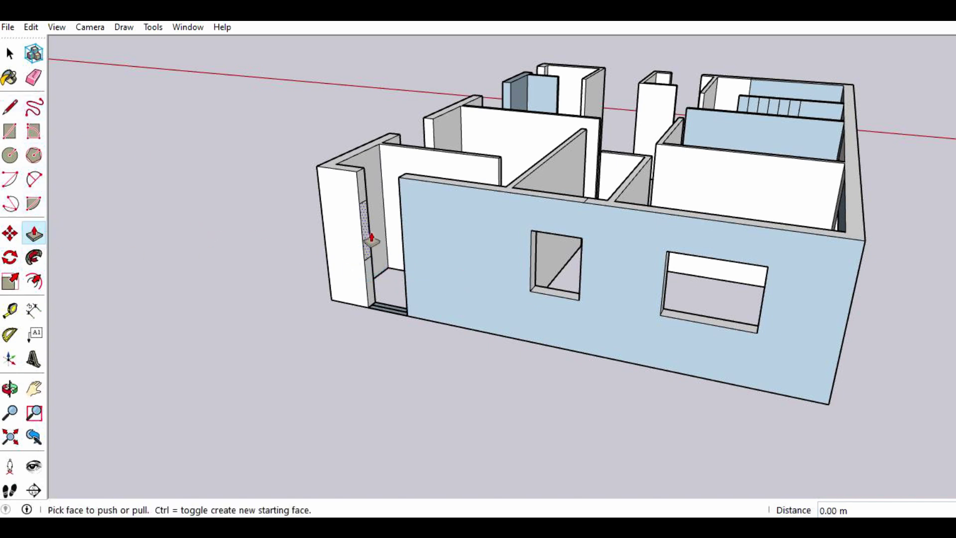
{"action": "left_click", "coordinate": [362, 191]}
{"action": "left_click", "coordinate": [401, 183]}
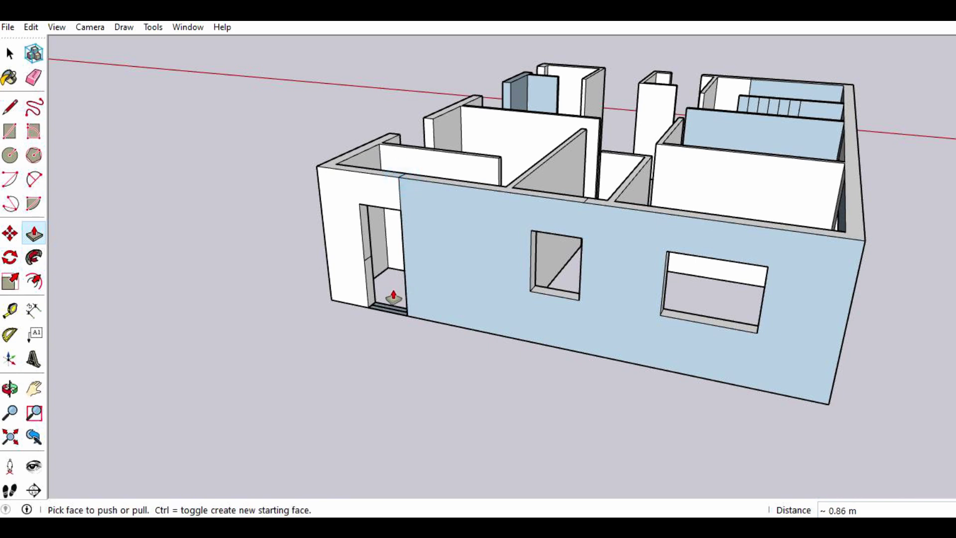
{"action": "left_click", "coordinate": [369, 296]}
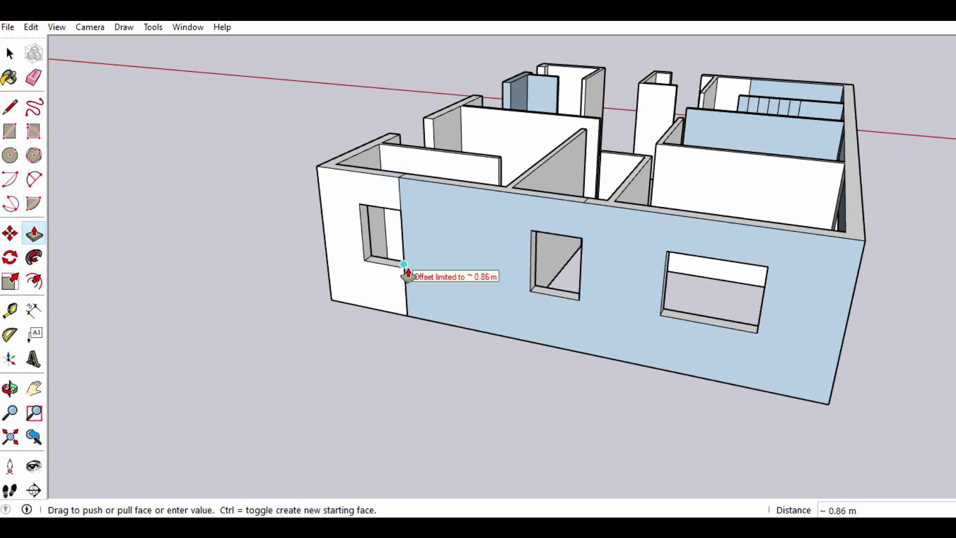
{"action": "left_click", "coordinate": [407, 271]}
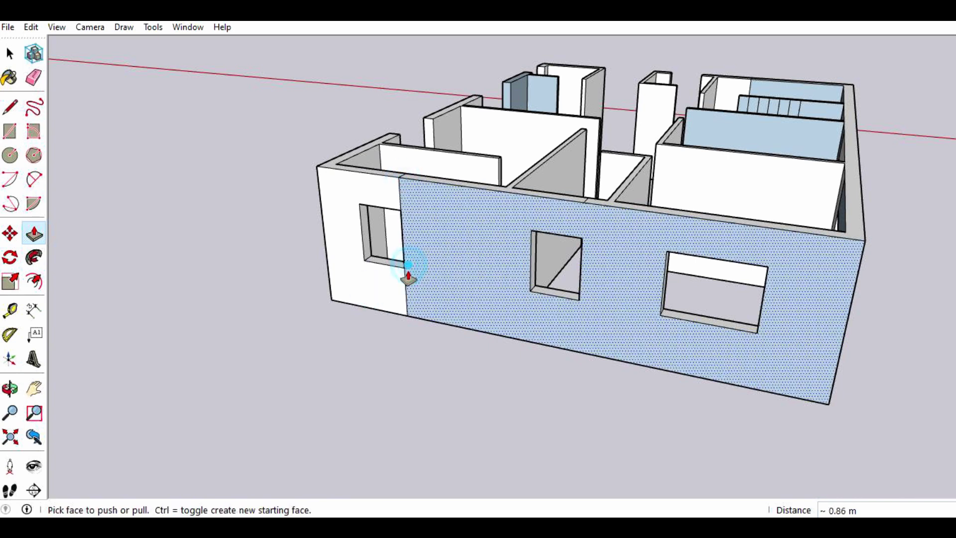
{"action": "left_click", "coordinate": [33, 80]}
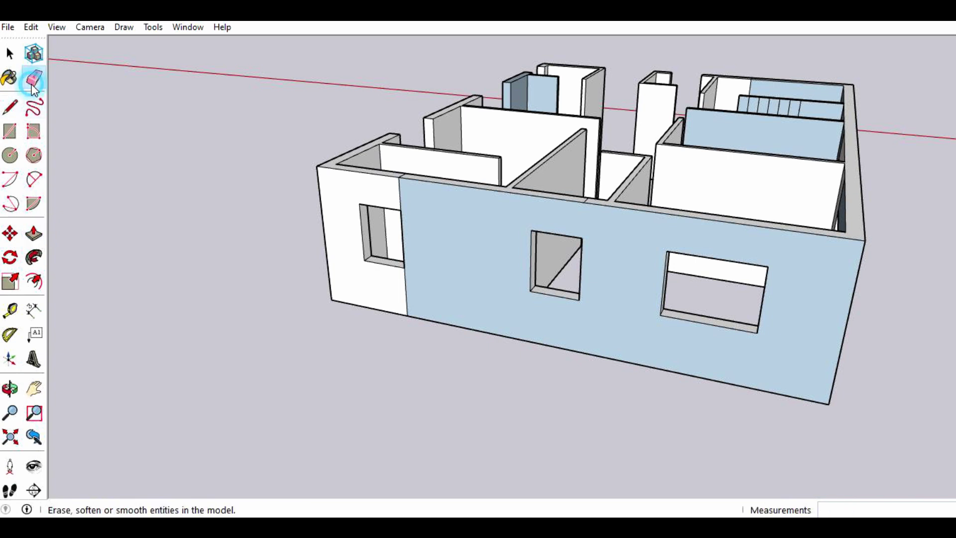
{"action": "left_click", "coordinate": [400, 192]}
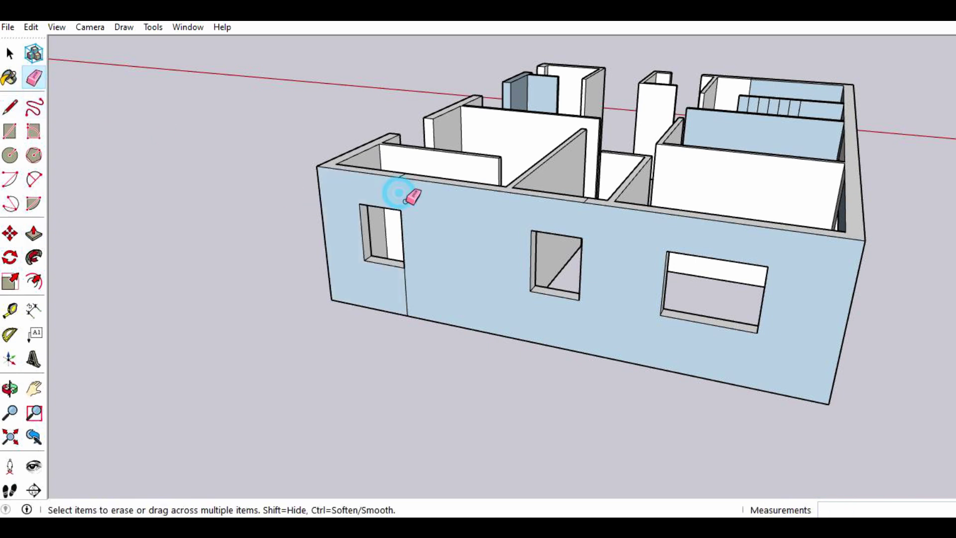
- Erase the seam below the left window, then orbit to face the far-side inner walls
{"action": "left_click", "coordinate": [404, 279]}
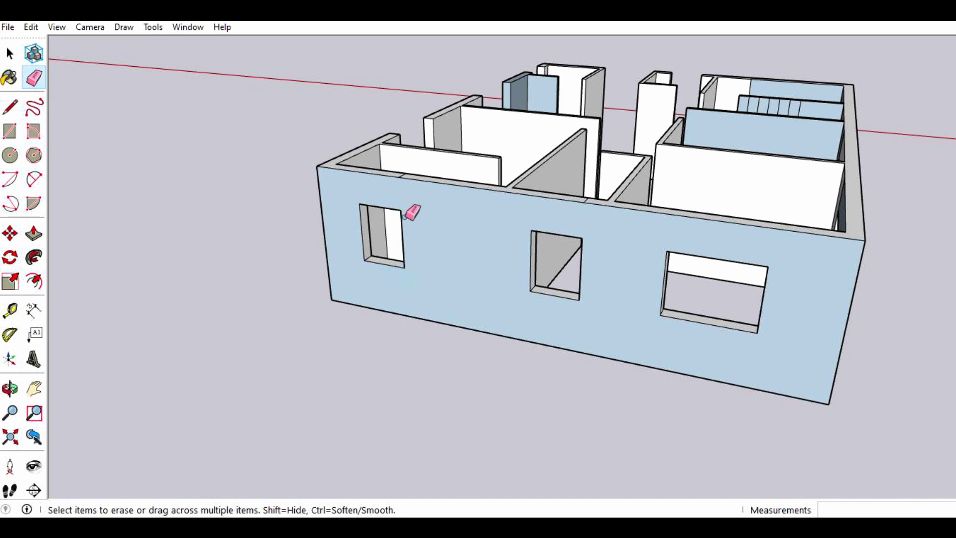
{"action": "scroll", "coordinate": [401, 164], "scroll_direction": "up", "scroll_amount": 1}
{"action": "scroll", "coordinate": [401, 167], "scroll_direction": "up", "scroll_amount": 1}
{"action": "scroll", "coordinate": [399, 171], "scroll_direction": "up", "scroll_amount": 2}
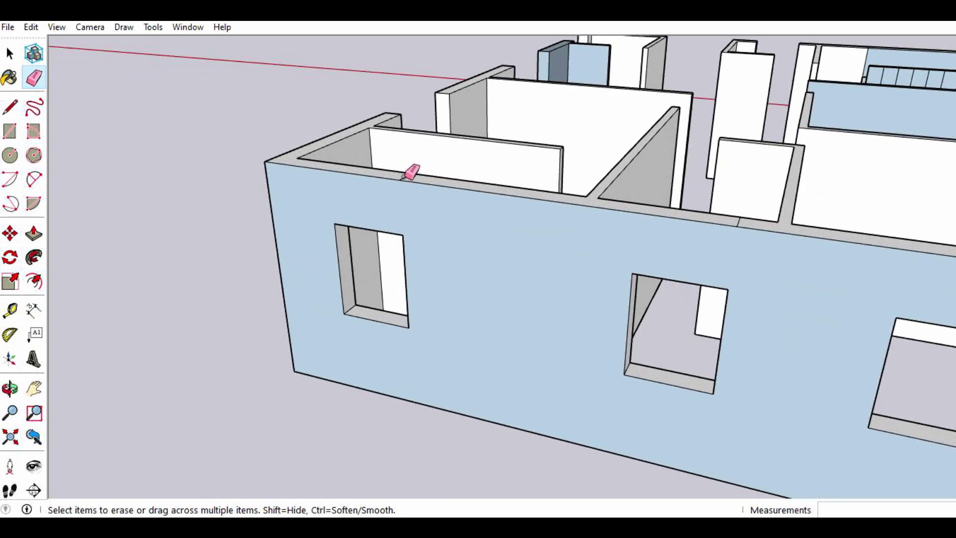
{"action": "scroll", "coordinate": [386, 235], "scroll_direction": "down", "scroll_amount": 2}
{"action": "scroll", "coordinate": [382, 241], "scroll_direction": "down", "scroll_amount": 2}
{"action": "scroll", "coordinate": [382, 241], "scroll_direction": "down", "scroll_amount": 1}
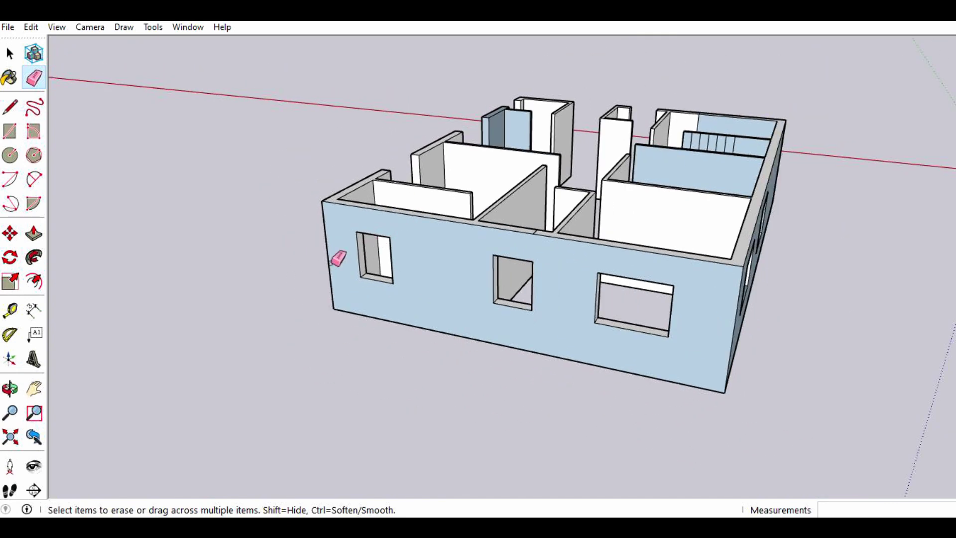
{"action": "mouse_move", "coordinate": [139, 336]}
{"action": "left_mouse_down"}
{"action": "mouse_move", "coordinate": [198, 248]}
{"action": "mouse_move", "coordinate": [550, 245]}
{"action": "mouse_move", "coordinate": [488, 207]}
{"action": "mouse_move", "coordinate": [493, 226]}
{"action": "left_mouse_up"}
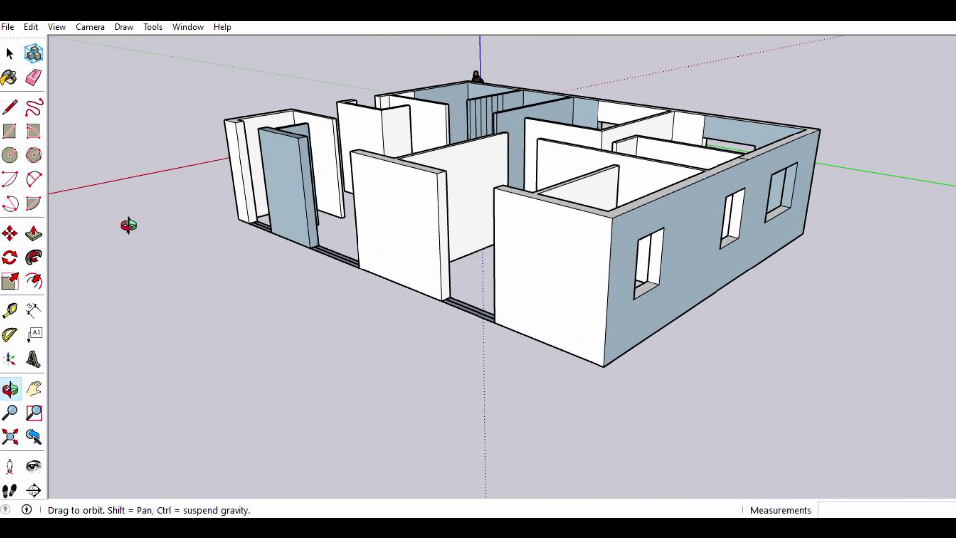
{"action": "left_click", "coordinate": [13, 108]}
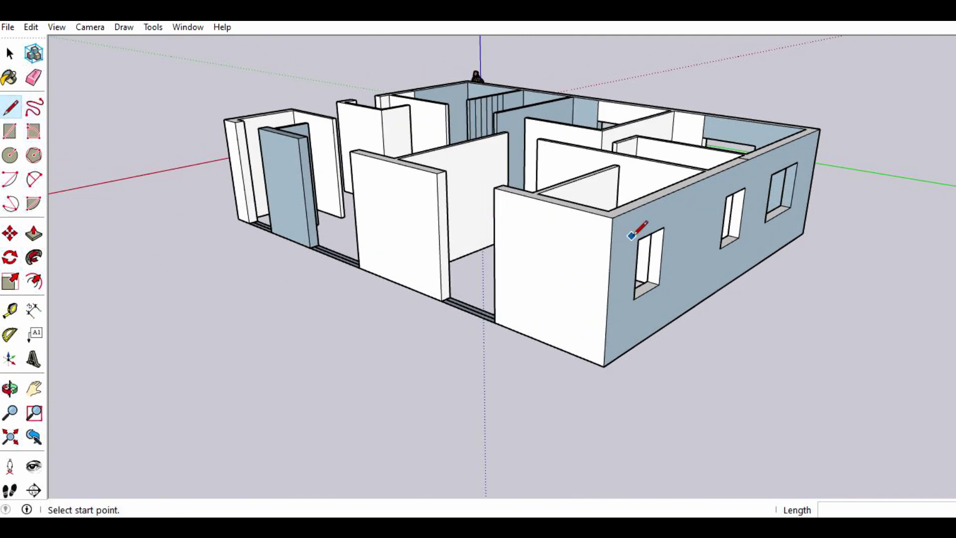
- Draw edges across the wall thickness to outline the window rectangle on the white wall
{"action": "left_click", "coordinate": [437, 203]}
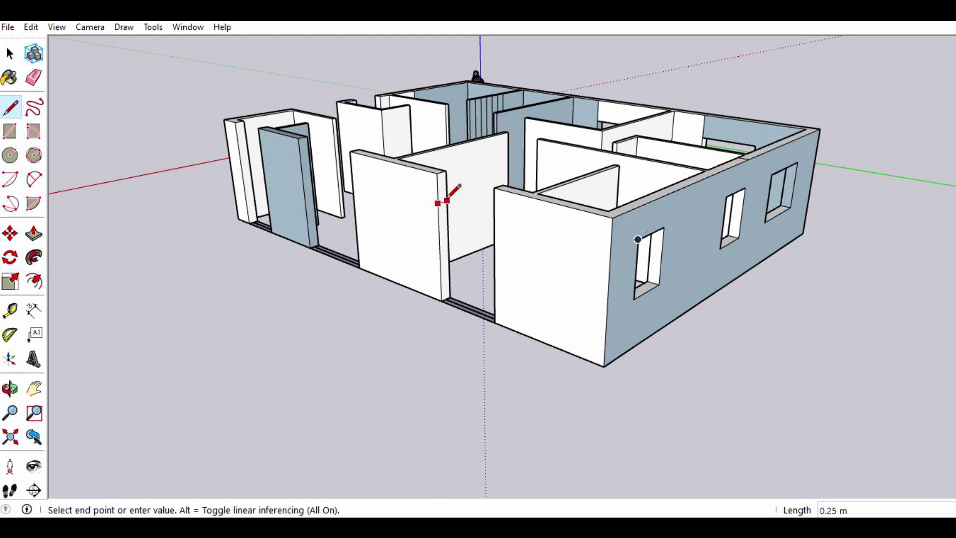
{"action": "left_click", "coordinate": [444, 200]}
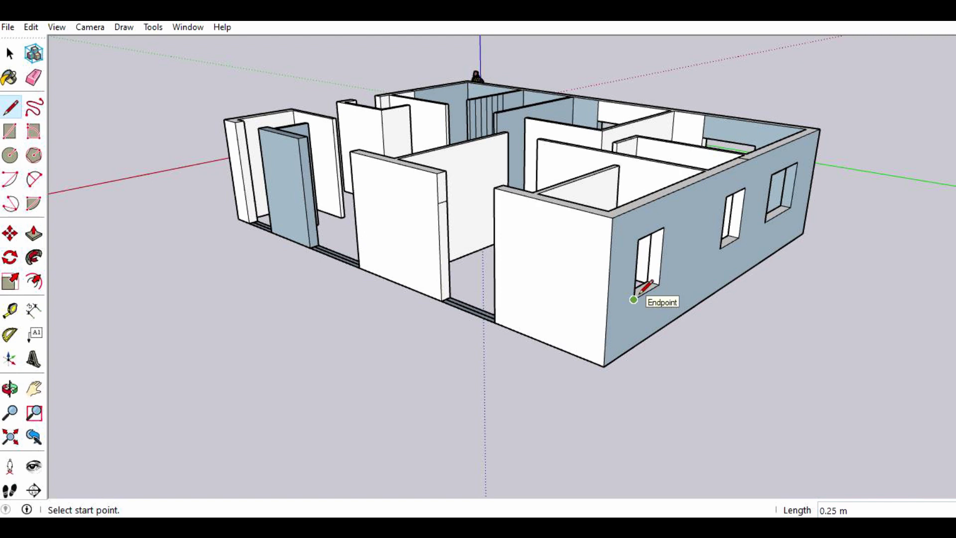
{"action": "left_click", "coordinate": [439, 252]}
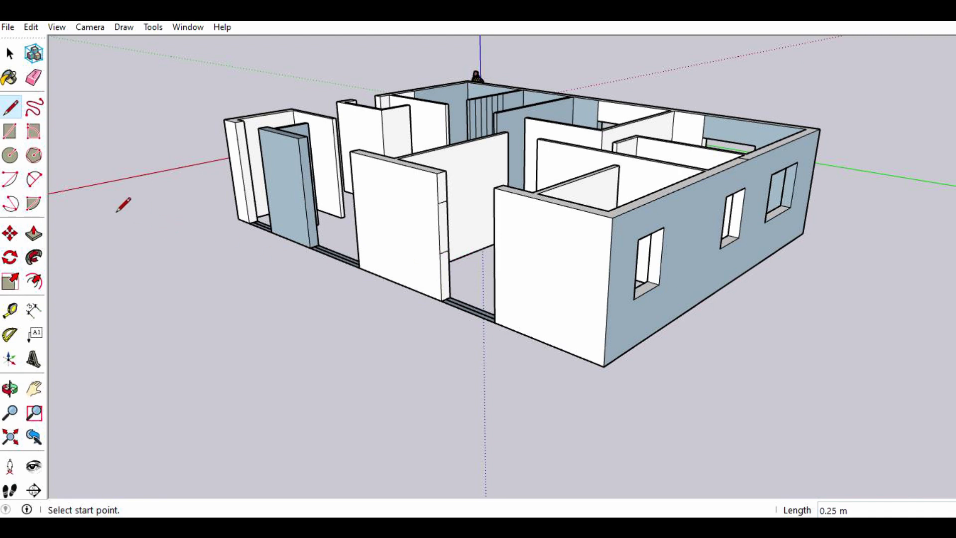
- Push the rectangle through the wall, then raise its bottom face into a window sill
{"action": "left_click", "coordinate": [33, 234]}
{"action": "left_click_drag", "start_coordinate": [440, 192], "coordinate": [498, 199]}
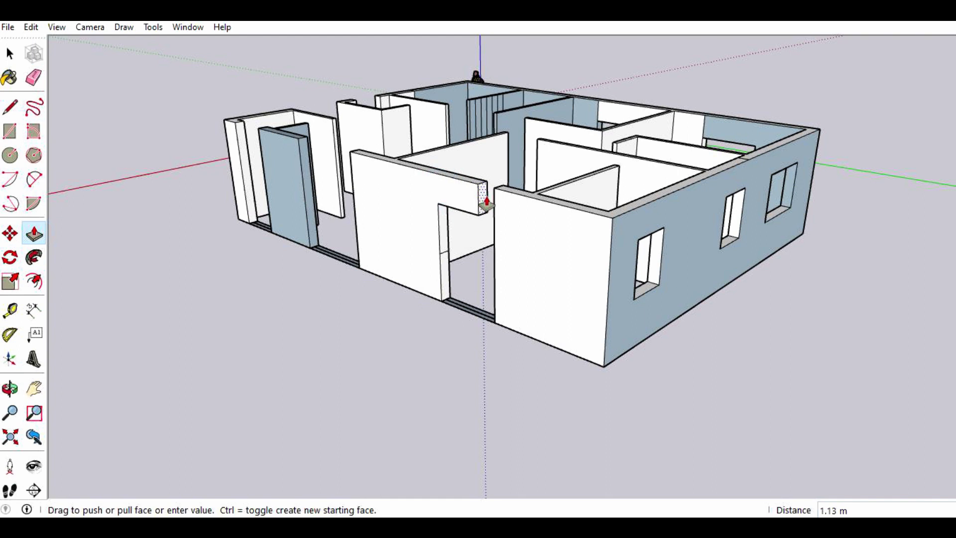
{"action": "left_click", "coordinate": [498, 199]}
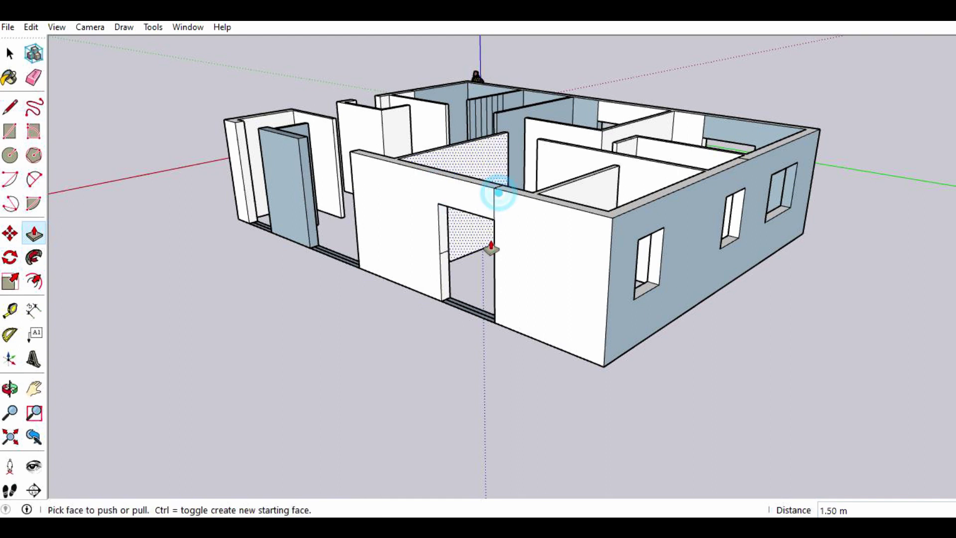
{"action": "left_click", "coordinate": [449, 271]}
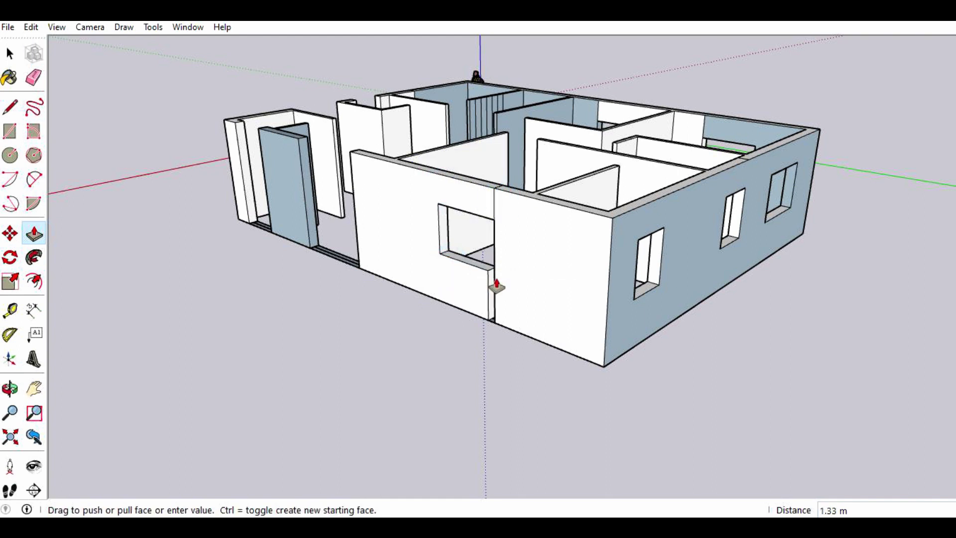
{"action": "left_click", "coordinate": [496, 278]}
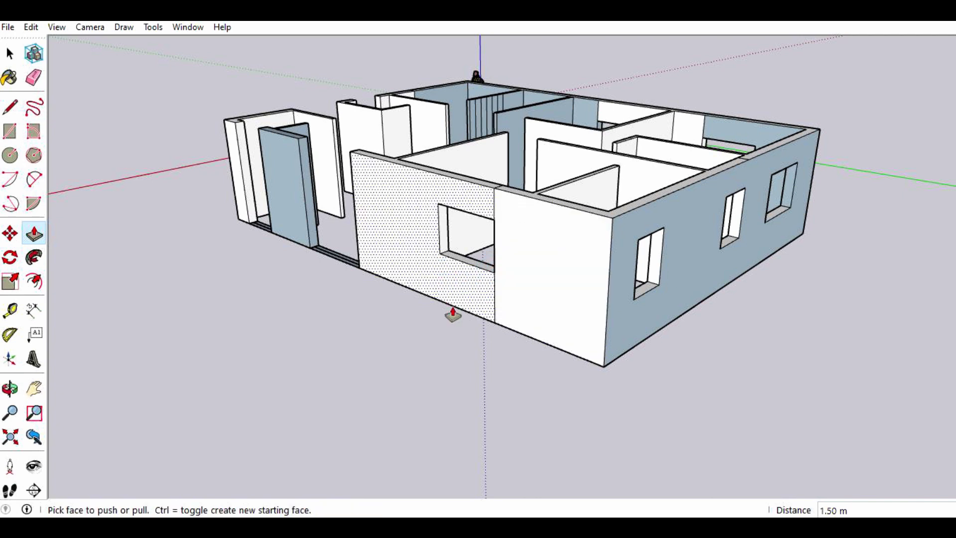
- Erase the seam edges below, beside and above the window so the wall is one face
{"action": "left_click", "coordinate": [33, 78]}
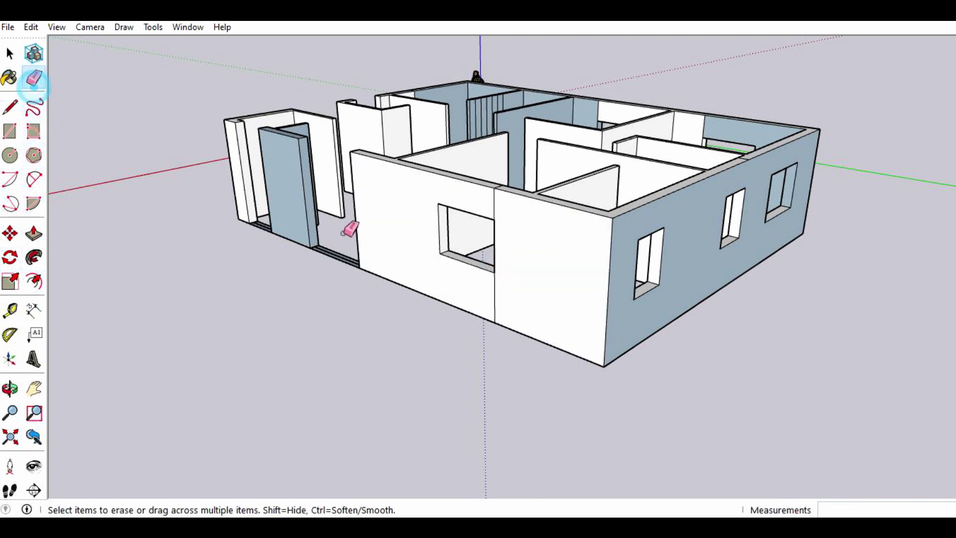
{"action": "left_click", "coordinate": [495, 282]}
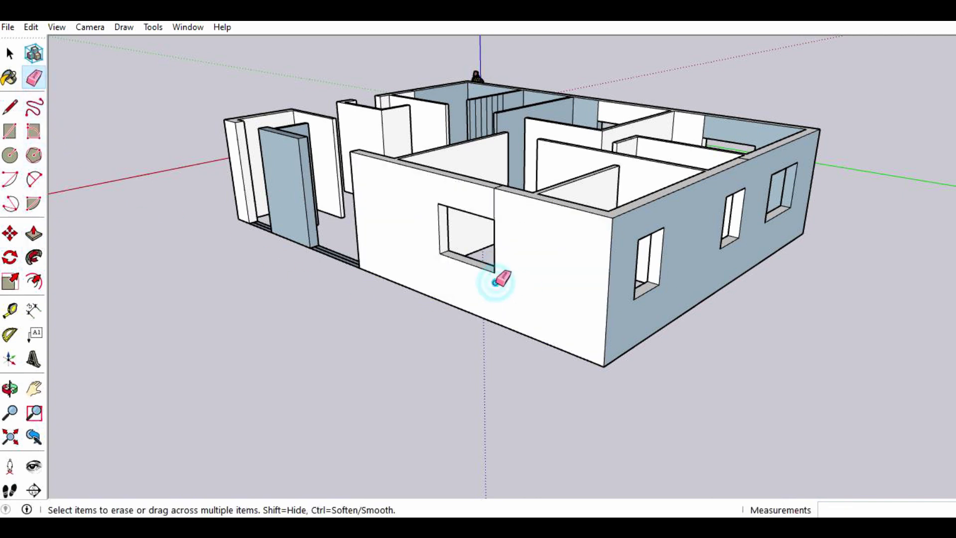
{"action": "left_click", "coordinate": [495, 219]}
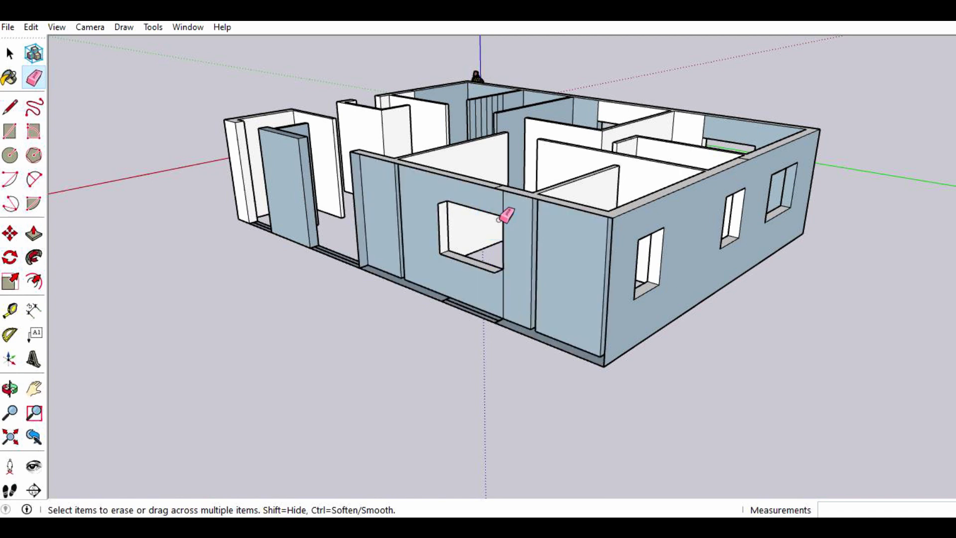
{"action": "left_click", "coordinate": [498, 219]}
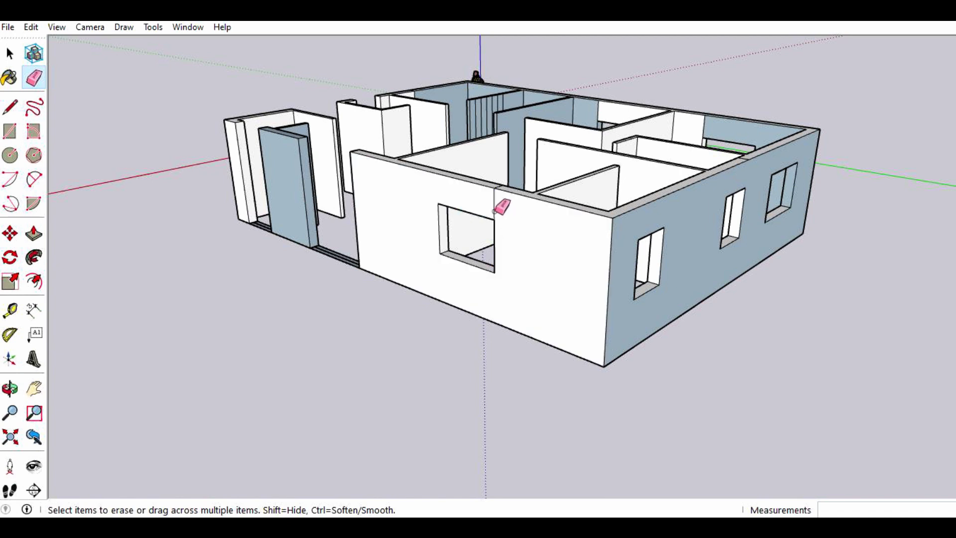
{"action": "left_click", "coordinate": [496, 202]}
{"action": "scroll", "coordinate": [504, 182], "scroll_direction": "up", "scroll_amount": 1}
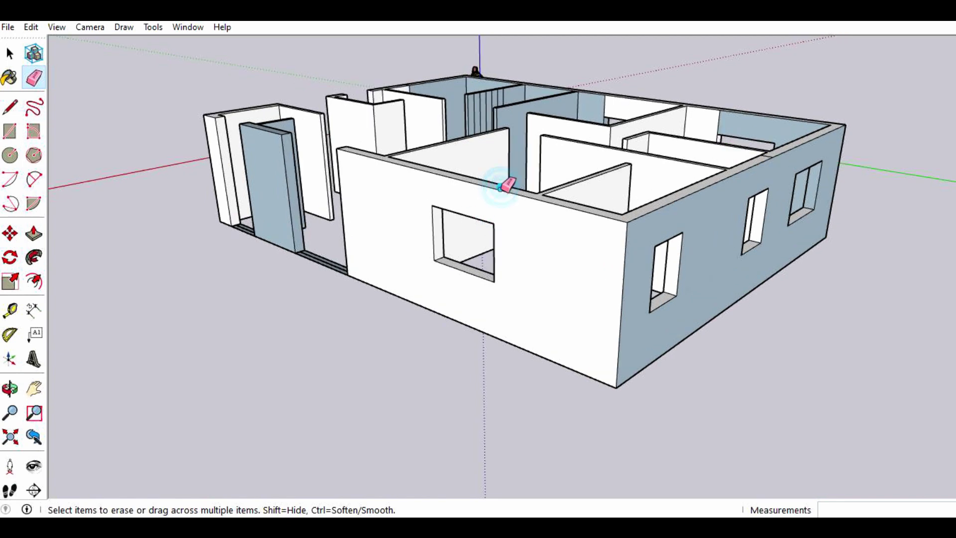
{"action": "scroll", "coordinate": [541, 226], "scroll_direction": "down", "scroll_amount": 1}
{"action": "scroll", "coordinate": [530, 246], "scroll_direction": "down", "scroll_amount": 1}
{"action": "scroll", "coordinate": [291, 182], "scroll_direction": "up", "scroll_amount": 2}
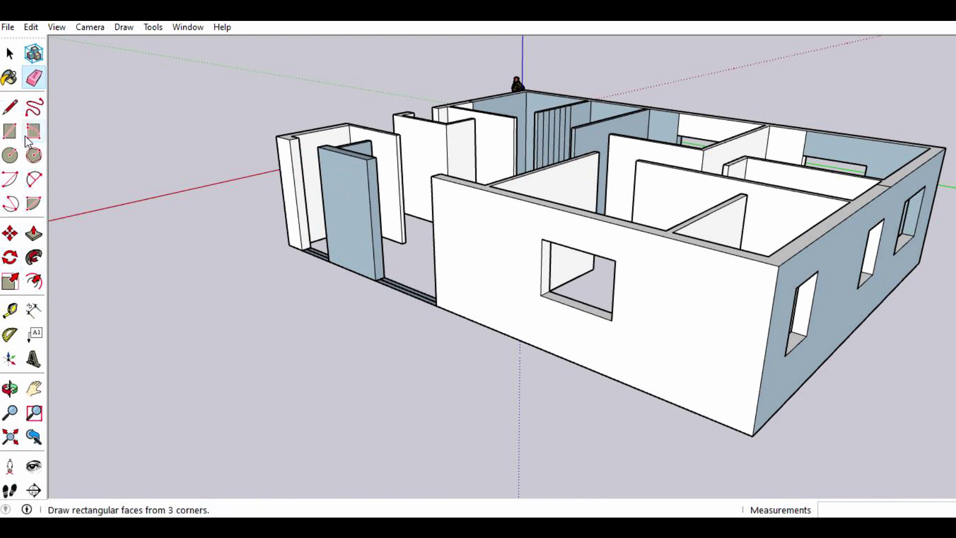
{"action": "left_click", "coordinate": [10, 106]}
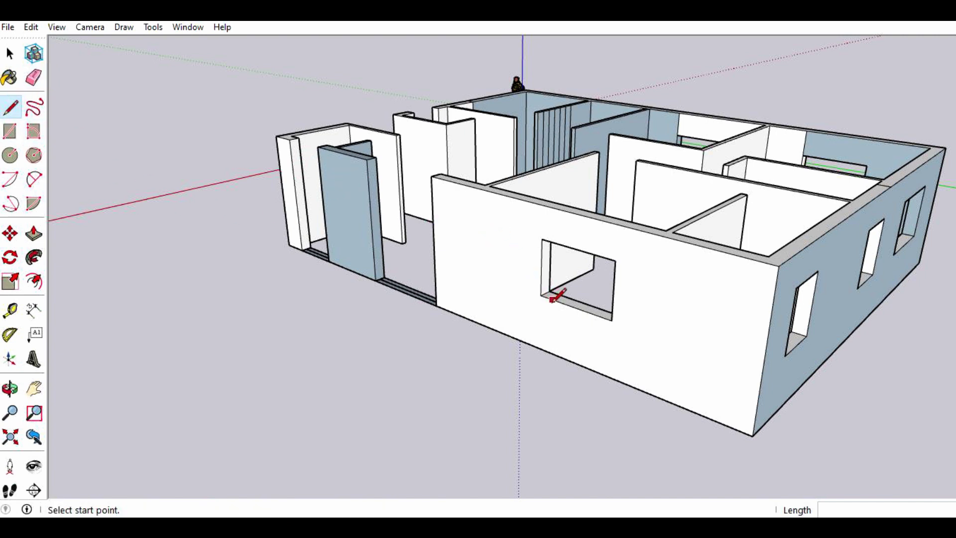
{"action": "left_click", "coordinate": [377, 234]}
{"action": "key", "text": "Escape"}
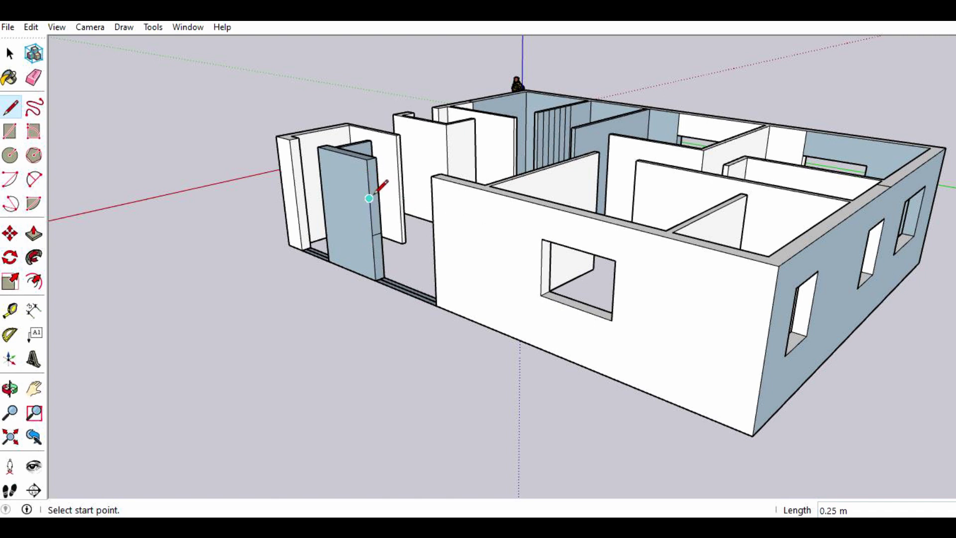
- Push the door panel back 1.95 m and raise the doorway bottom to window-sill height
{"action": "left_click", "coordinate": [368, 187]}
{"action": "key", "text": "Escape"}
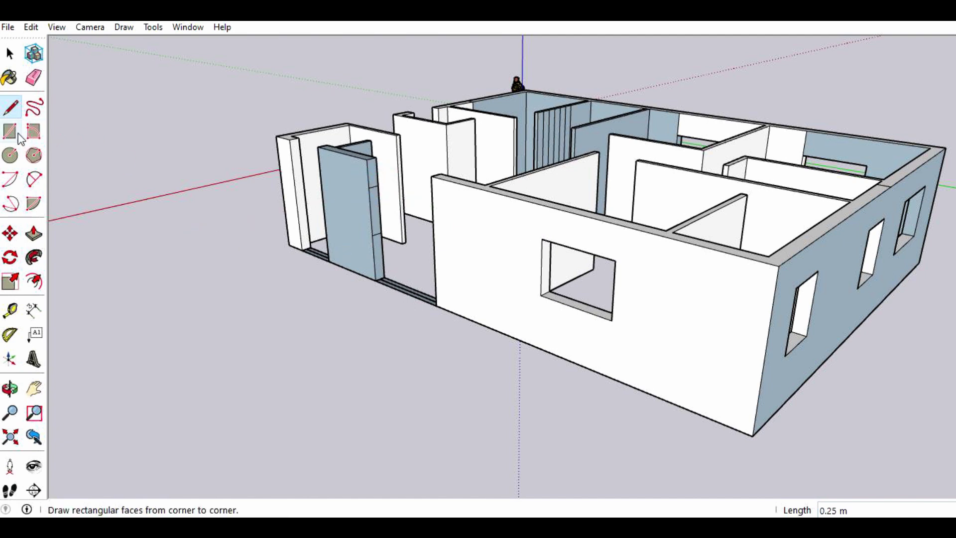
{"action": "left_click", "coordinate": [34, 232]}
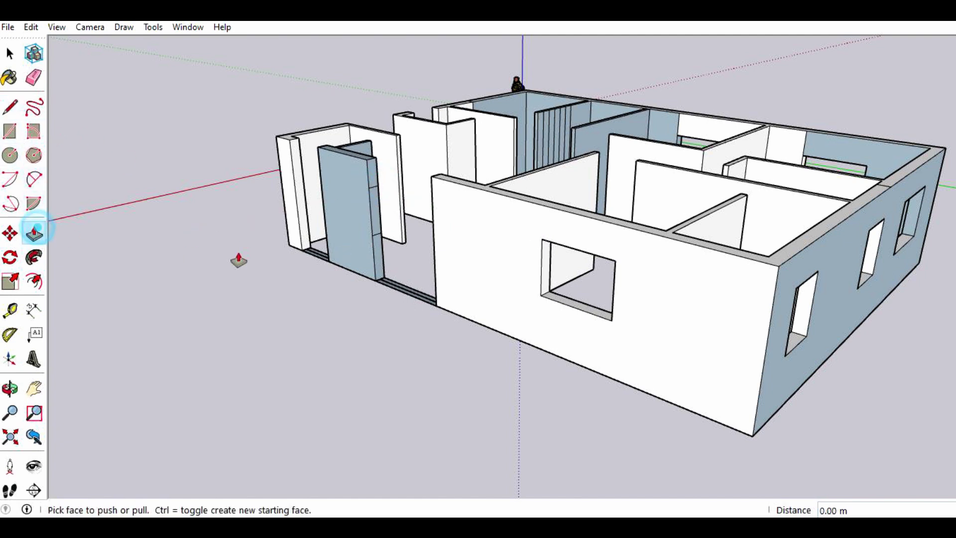
{"action": "left_click", "coordinate": [370, 177]}
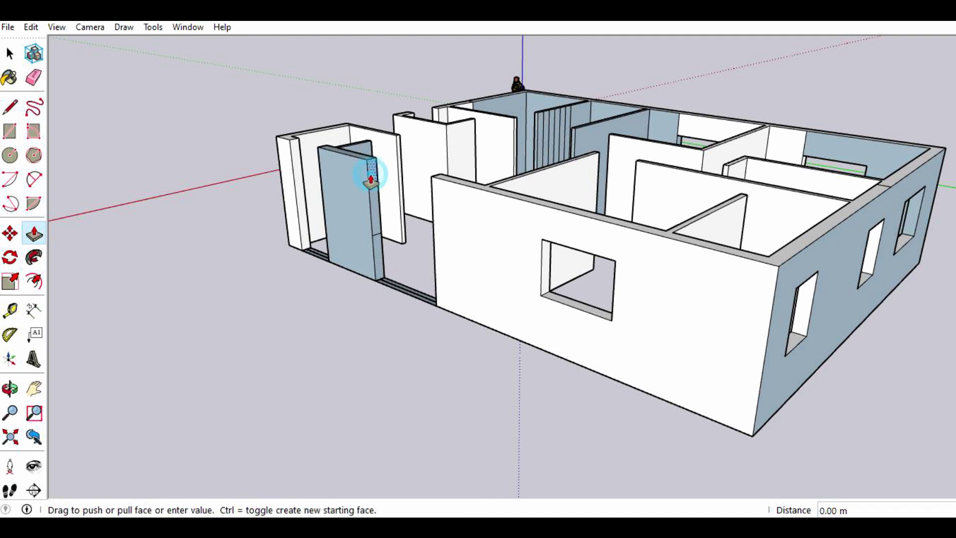
{"action": "left_click", "coordinate": [434, 185]}
{"action": "left_click", "coordinate": [379, 273]}
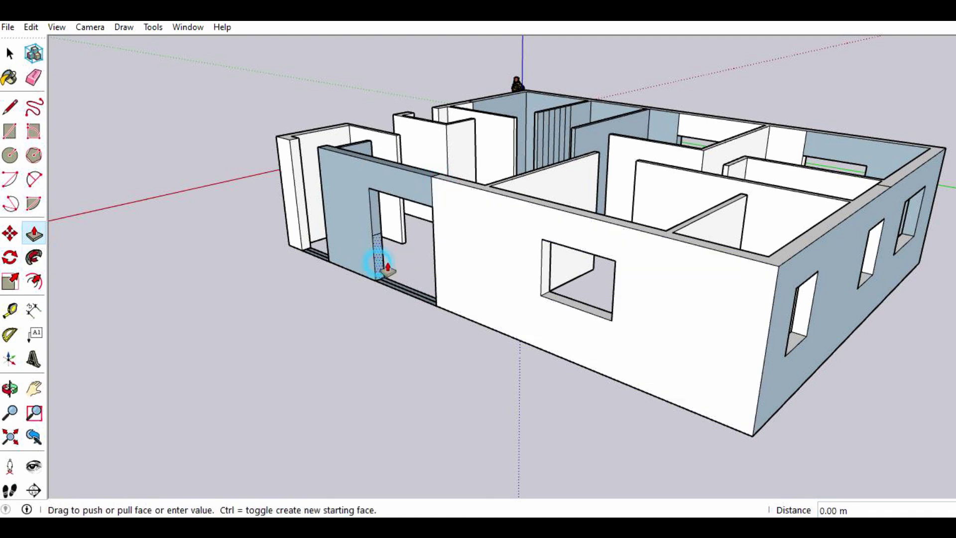
{"action": "left_click", "coordinate": [438, 267]}
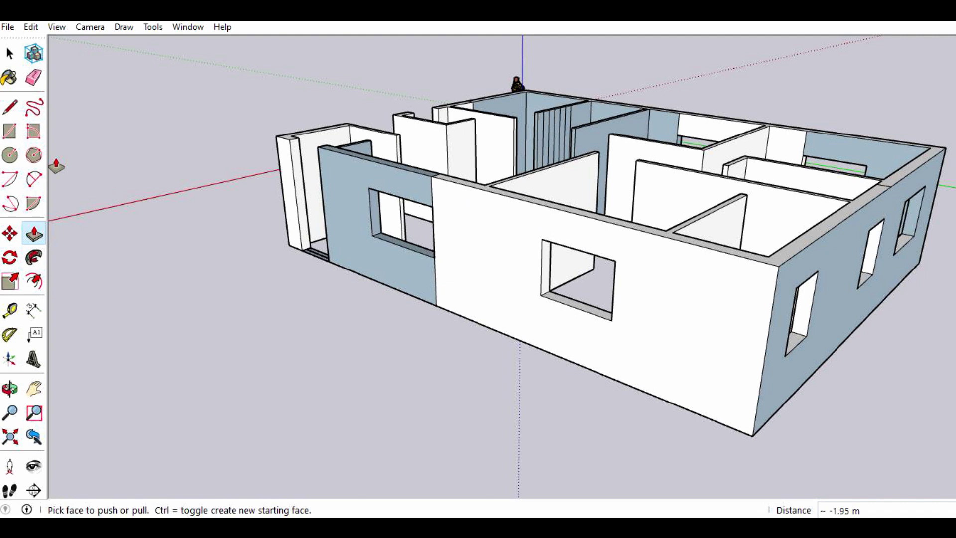
- Erase the seam edges above and below the new window so the wall is one face
{"action": "left_click", "coordinate": [33, 77]}
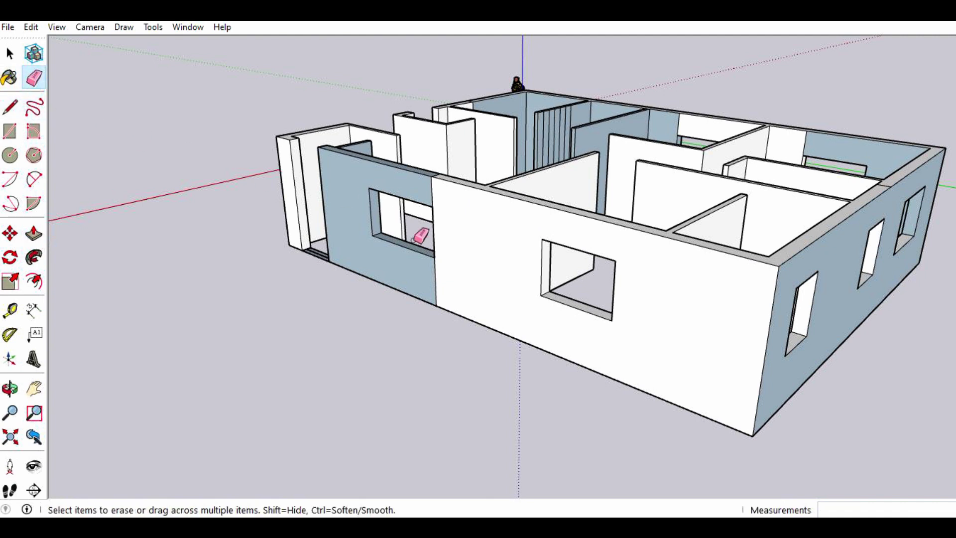
{"action": "left_click", "coordinate": [435, 269]}
{"action": "left_click", "coordinate": [431, 199]}
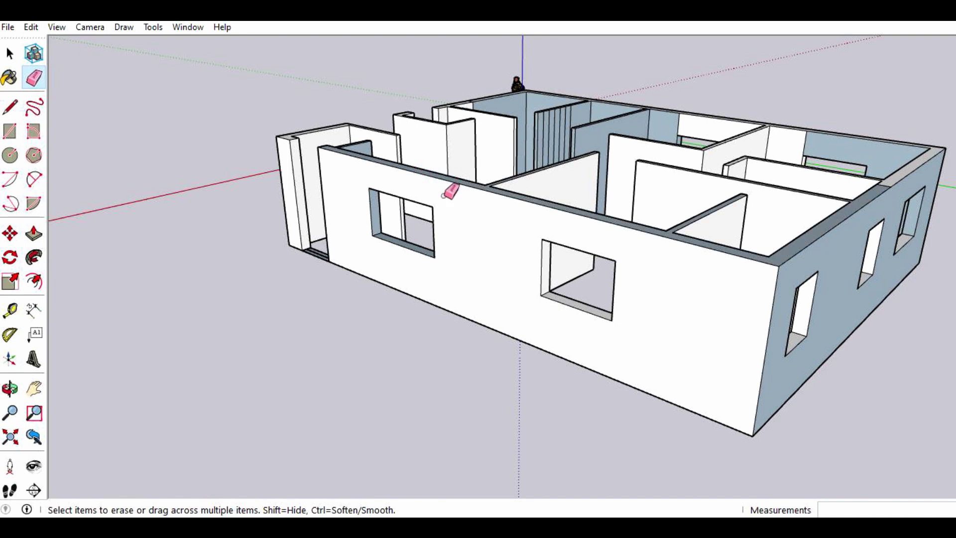
{"action": "scroll", "coordinate": [505, 258], "scroll_direction": "down", "scroll_amount": 2}
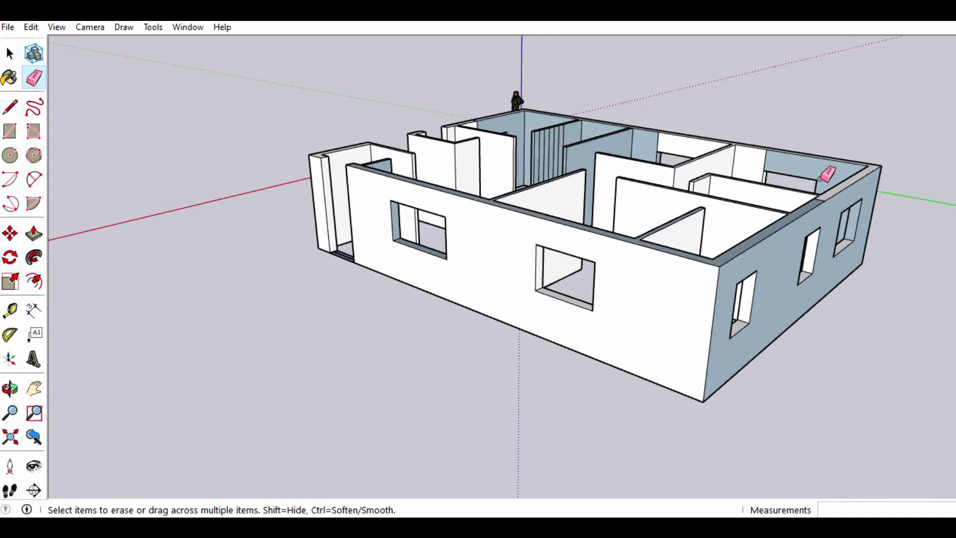
{"action": "scroll", "coordinate": [826, 199], "scroll_direction": "up", "scroll_amount": 2}
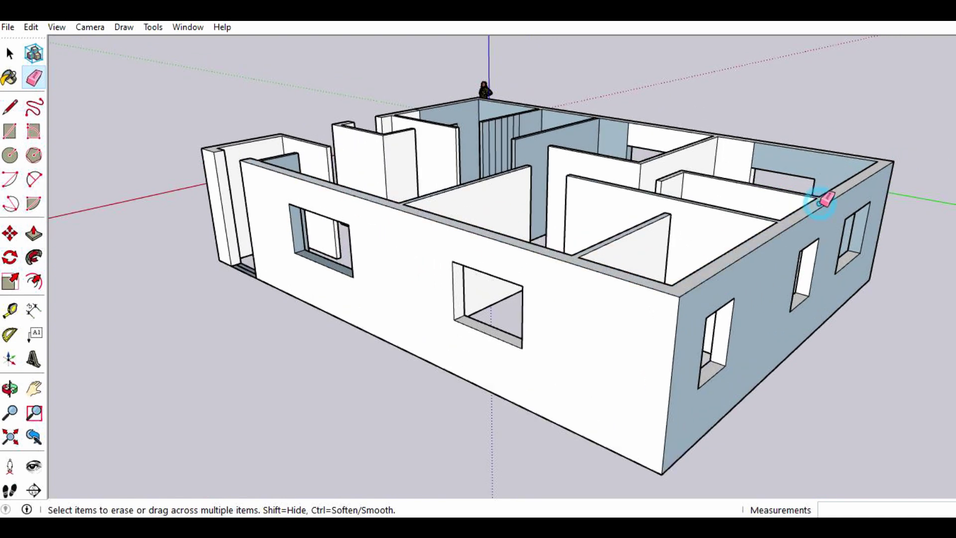
{"action": "scroll", "coordinate": [783, 240], "scroll_direction": "down", "scroll_amount": 1}
{"action": "scroll", "coordinate": [202, 235], "scroll_direction": "up", "scroll_amount": 1}
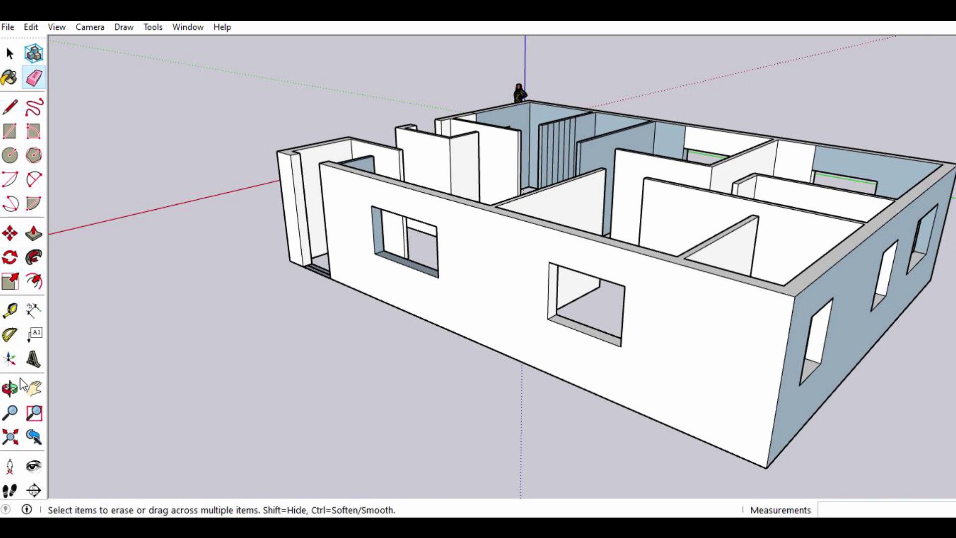
- Face the front wall and draw a line from the window's top corner to the end wall
{"action": "left_click", "coordinate": [9, 388]}
{"action": "left_click_drag", "start_coordinate": [188, 267], "coordinate": [374, 272]}
{"action": "scroll", "coordinate": [324, 247], "scroll_direction": "up", "scroll_amount": 2}
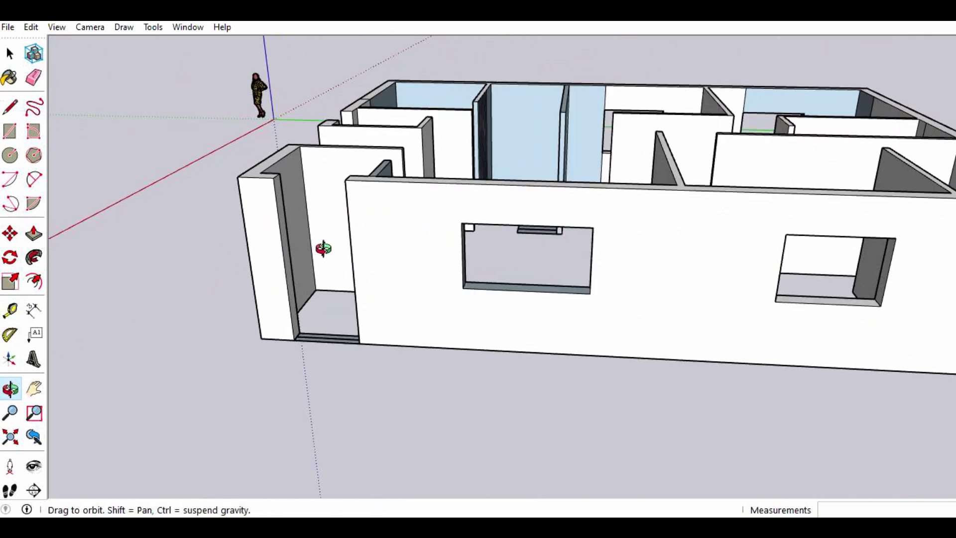
{"action": "left_click", "coordinate": [10, 107]}
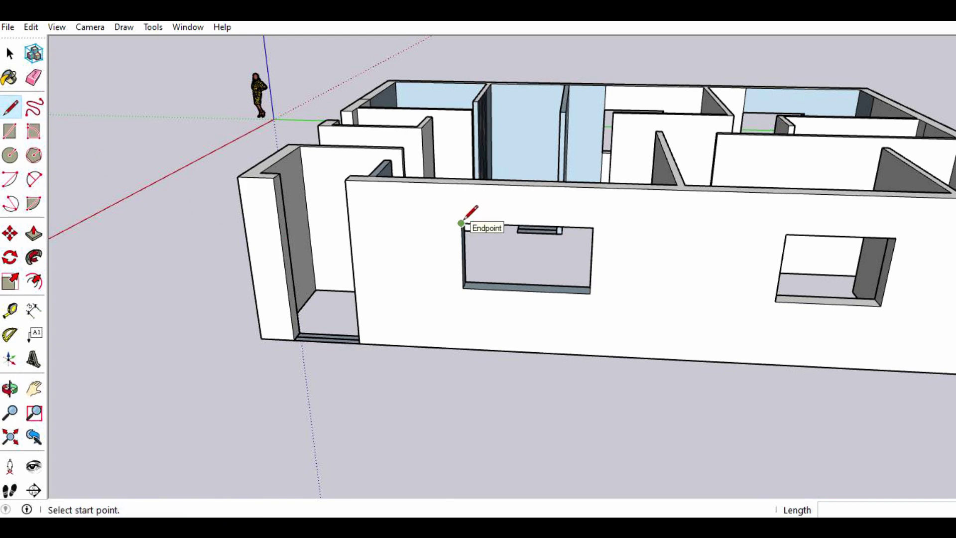
{"action": "left_click", "coordinate": [277, 219]}
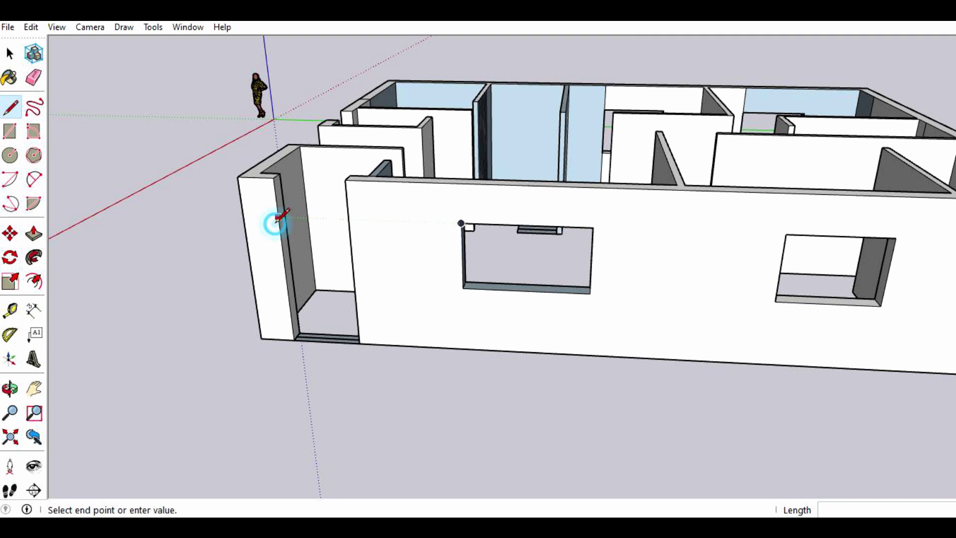
{"action": "left_click", "coordinate": [277, 211]}
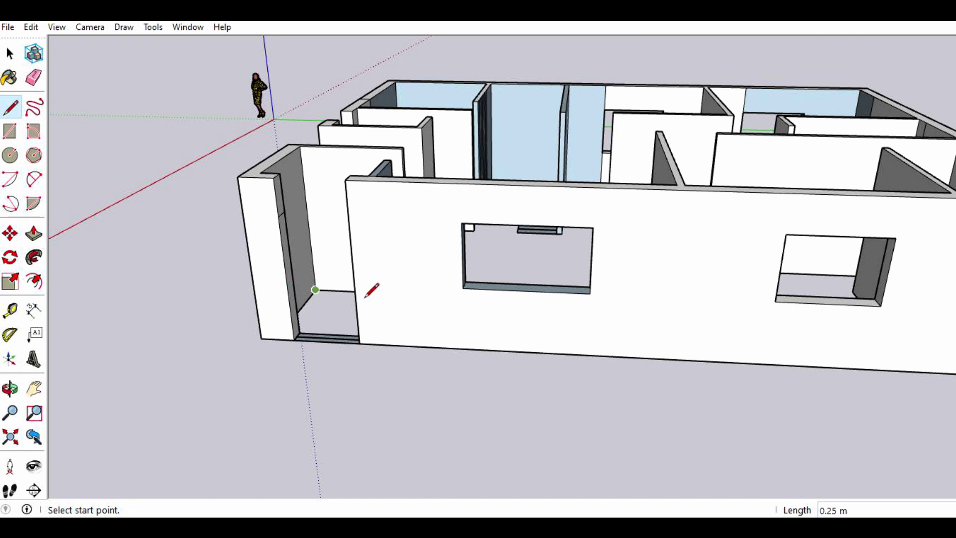
- Draw the sill line from the window's bottom corner across to the end wall
{"action": "left_click", "coordinate": [463, 287]}
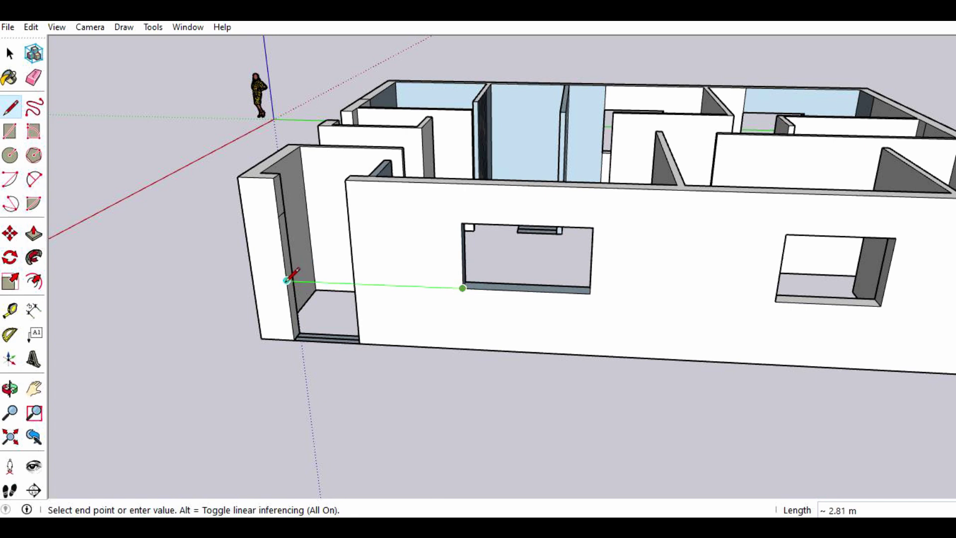
{"action": "left_click", "coordinate": [287, 280]}
{"action": "left_click", "coordinate": [288, 280]}
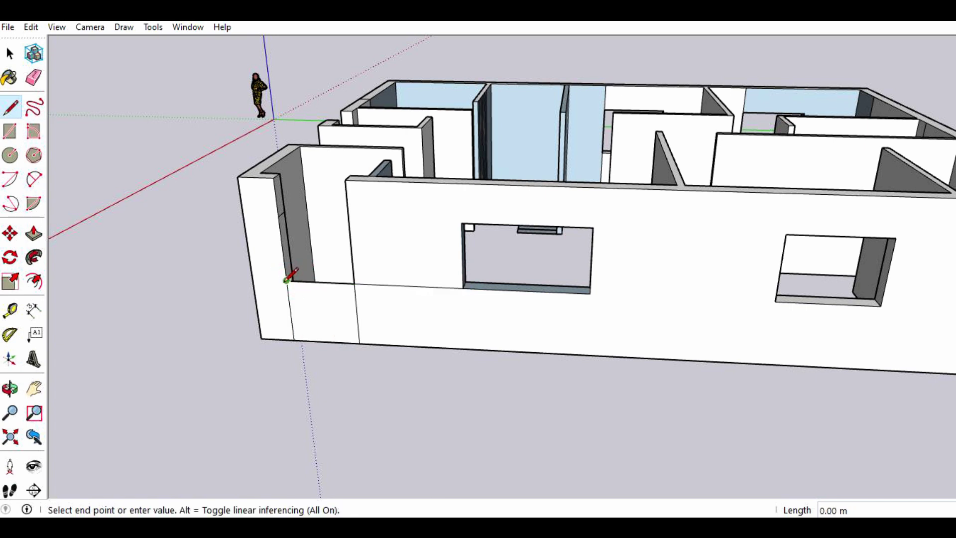
{"action": "scroll", "coordinate": [291, 278], "scroll_direction": "up", "scroll_amount": 1}
{"action": "scroll", "coordinate": [297, 278], "scroll_direction": "up", "scroll_amount": 1}
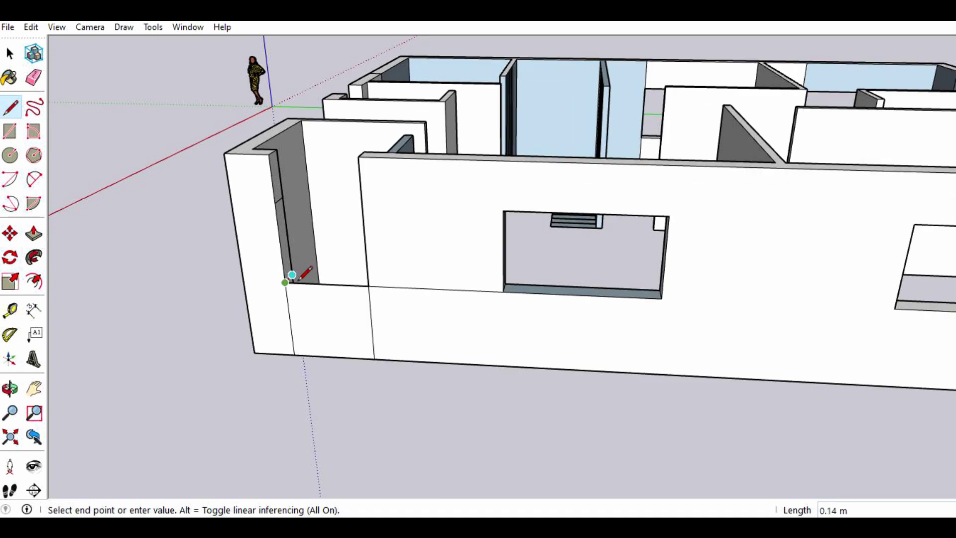
{"action": "key", "text": "Escape"}
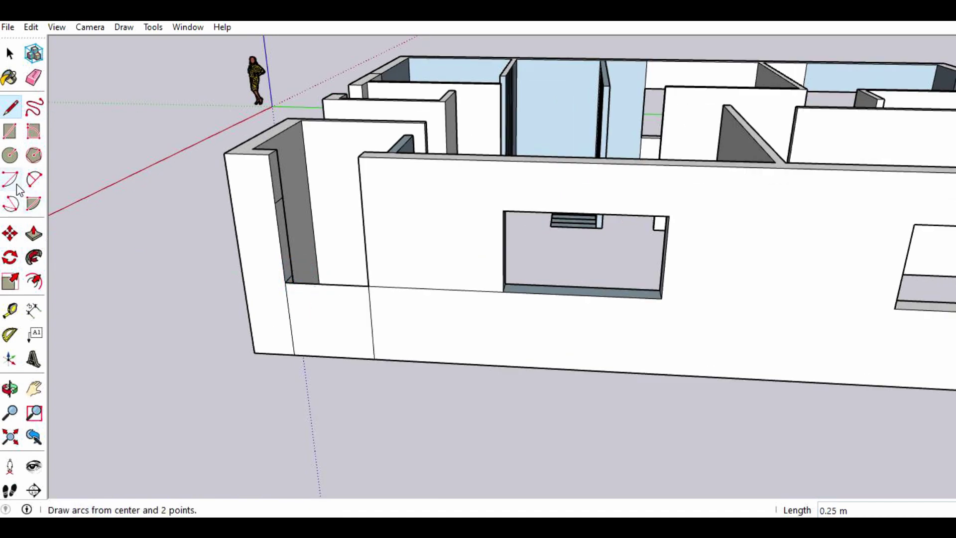
- Remove the stray doorway edge and fill the wall above and below the new opening
{"action": "left_click", "coordinate": [33, 79]}
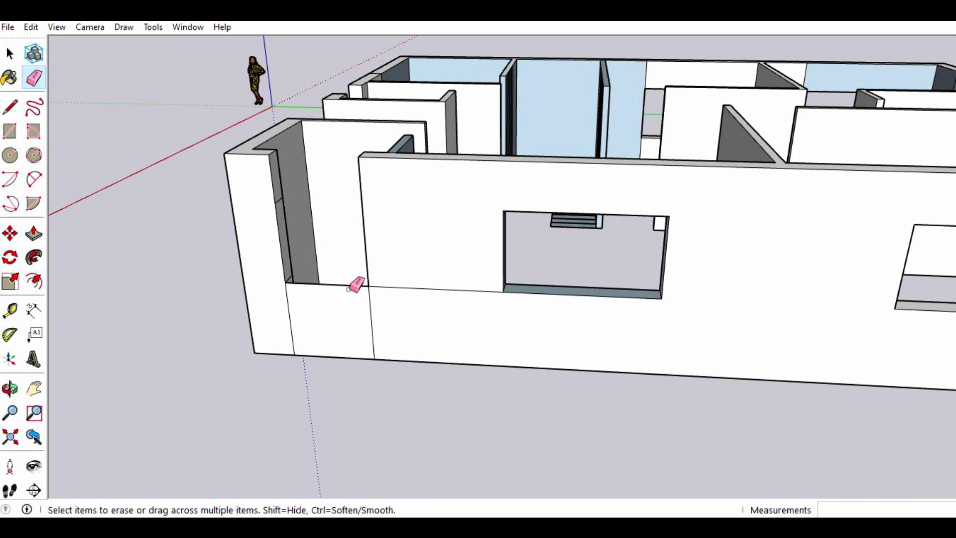
{"action": "left_click", "coordinate": [347, 285]}
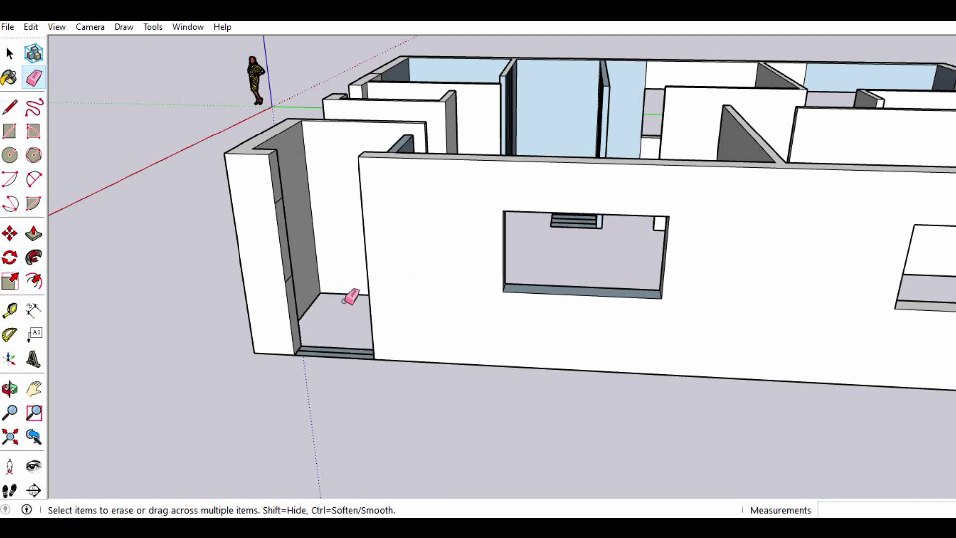
{"action": "left_click", "coordinate": [34, 233]}
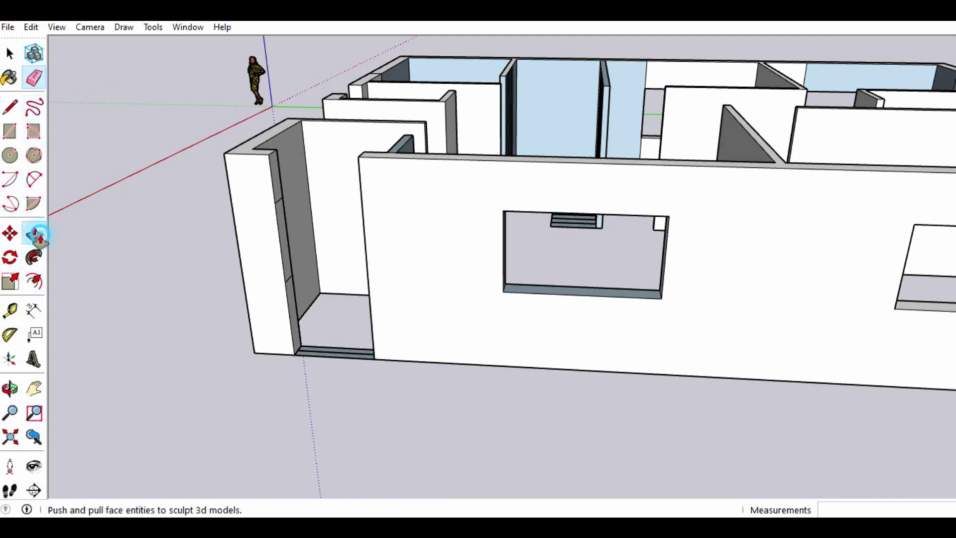
{"action": "left_click_drag", "start_coordinate": [273, 182], "coordinate": [357, 164]}
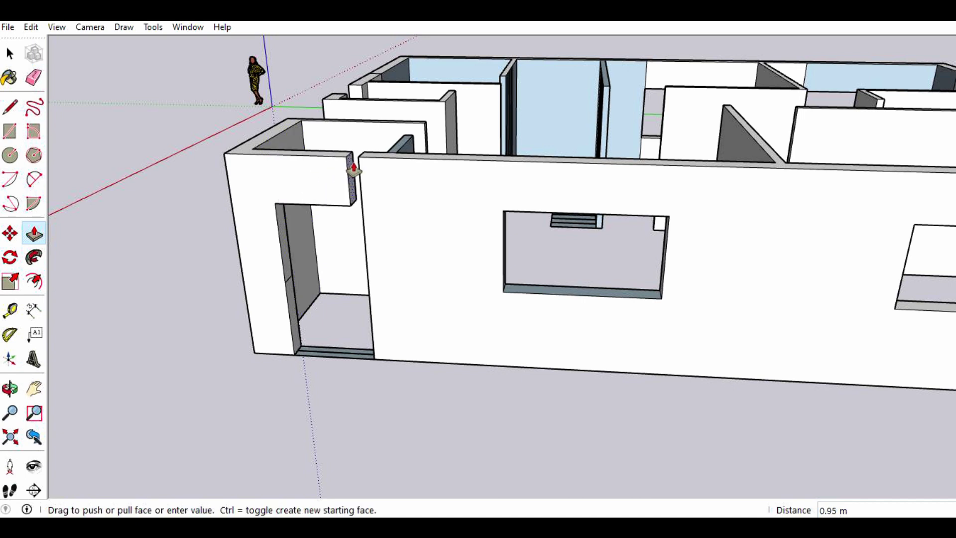
{"action": "left_click_drag", "start_coordinate": [292, 301], "coordinate": [367, 293]}
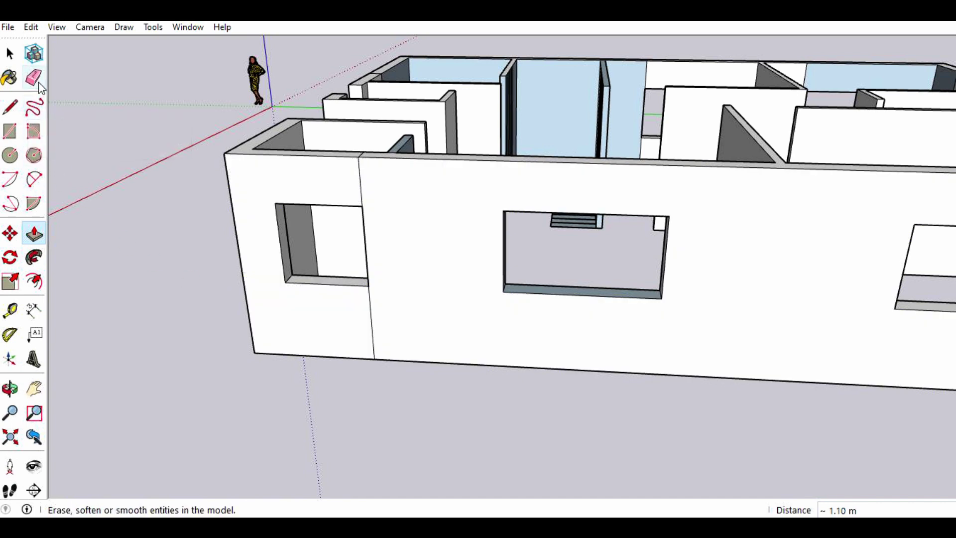
- Erase the seam below the left window and orbit around the house to check it
{"action": "left_click", "coordinate": [34, 77]}
{"action": "left_click", "coordinate": [359, 186]}
{"action": "left_click", "coordinate": [372, 334]}
{"action": "scroll", "coordinate": [369, 148], "scroll_direction": "up", "scroll_amount": 2}
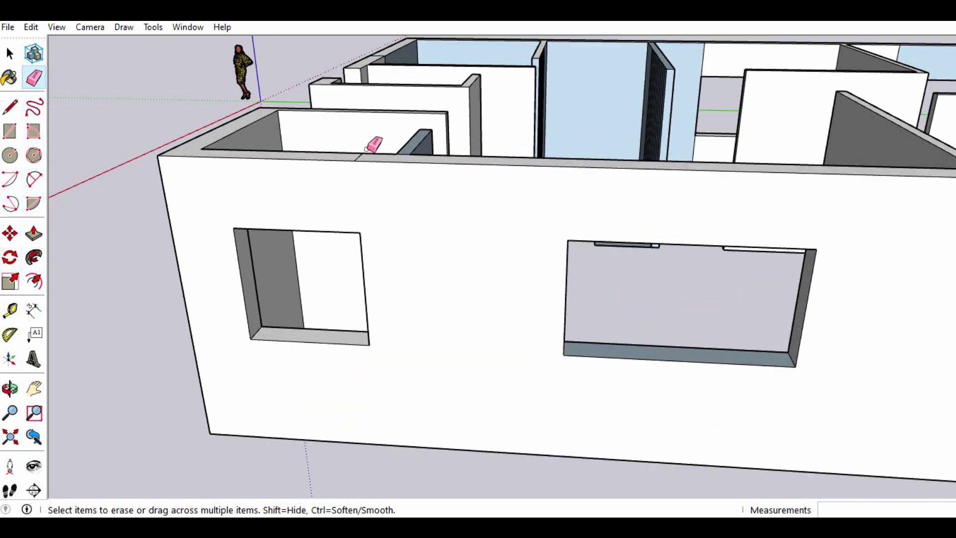
{"action": "scroll", "coordinate": [368, 226], "scroll_direction": "down", "scroll_amount": 1}
{"action": "scroll", "coordinate": [369, 241], "scroll_direction": "down", "scroll_amount": 2}
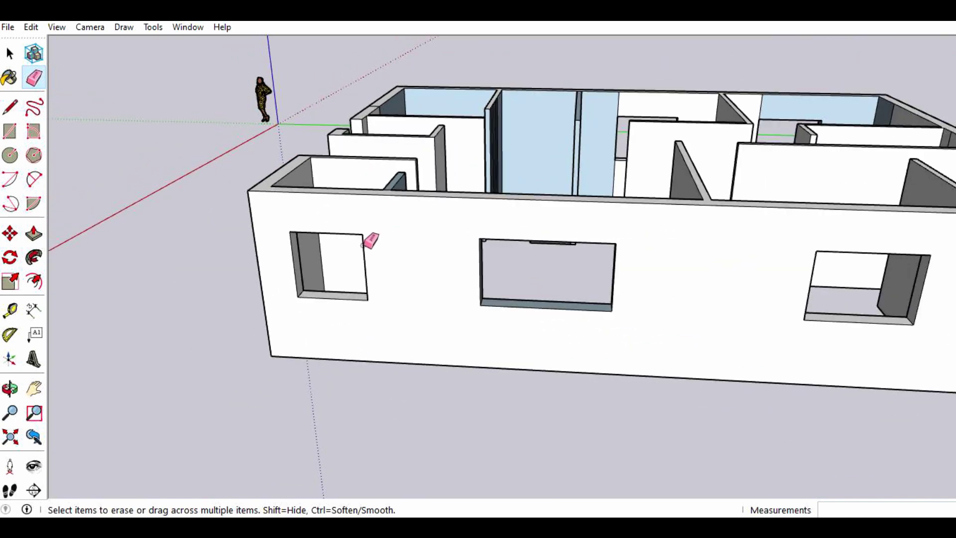
{"action": "scroll", "coordinate": [369, 243], "scroll_direction": "down", "scroll_amount": 1}
{"action": "scroll", "coordinate": [357, 248], "scroll_direction": "down", "scroll_amount": 1}
{"action": "left_click", "coordinate": [10, 388]}
{"action": "mouse_move", "coordinate": [272, 255]}
{"action": "left_mouse_down"}
{"action": "mouse_move", "coordinate": [420, 251]}
{"action": "mouse_move", "coordinate": [582, 224]}
{"action": "mouse_move", "coordinate": [619, 255]}
{"action": "left_mouse_up"}
{"action": "mouse_move", "coordinate": [493, 273]}
{"action": "left_mouse_down"}
{"action": "mouse_move", "coordinate": [433, 278]}
{"action": "mouse_move", "coordinate": [507, 267]}
{"action": "left_mouse_up"}
- Draw short edges splitting the wall end at the window's top and lower corners
{"action": "scroll", "coordinate": [448, 205], "scroll_direction": "up", "scroll_amount": 2}
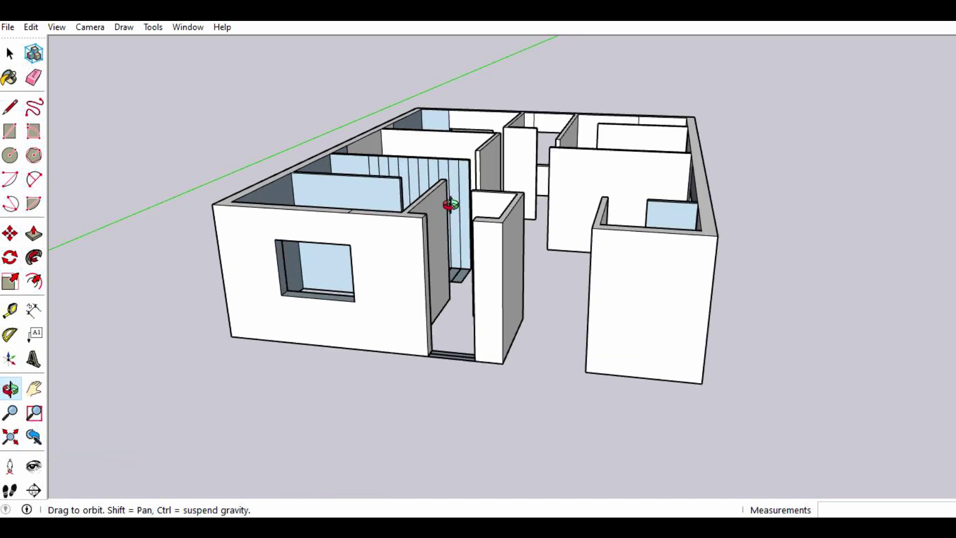
{"action": "scroll", "coordinate": [449, 213], "scroll_direction": "up", "scroll_amount": 1}
{"action": "scroll", "coordinate": [450, 213], "scroll_direction": "up", "scroll_amount": 1}
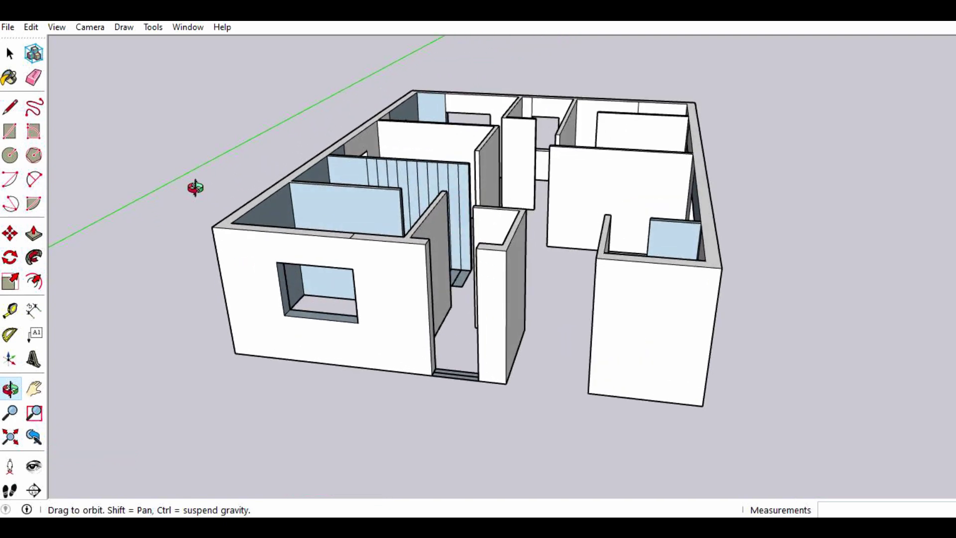
{"action": "left_click", "coordinate": [34, 77]}
{"action": "scroll", "coordinate": [378, 242], "scroll_direction": "up", "scroll_amount": 2}
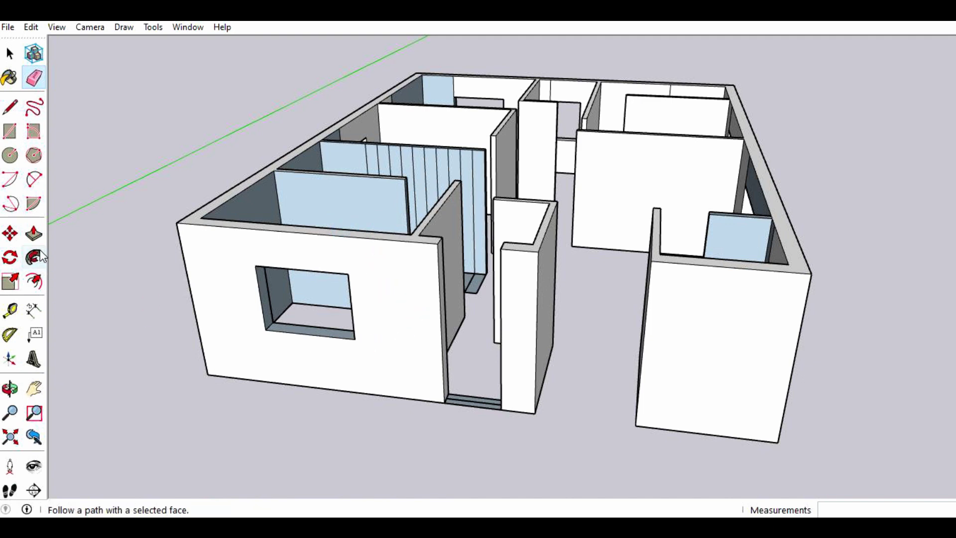
{"action": "left_click", "coordinate": [10, 107]}
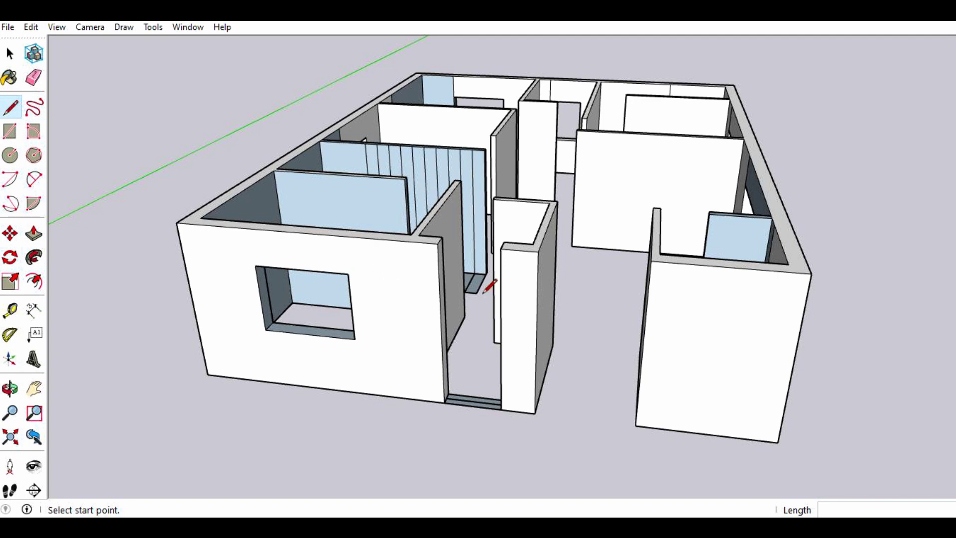
{"action": "scroll", "coordinate": [468, 281], "scroll_direction": "up", "scroll_amount": 2}
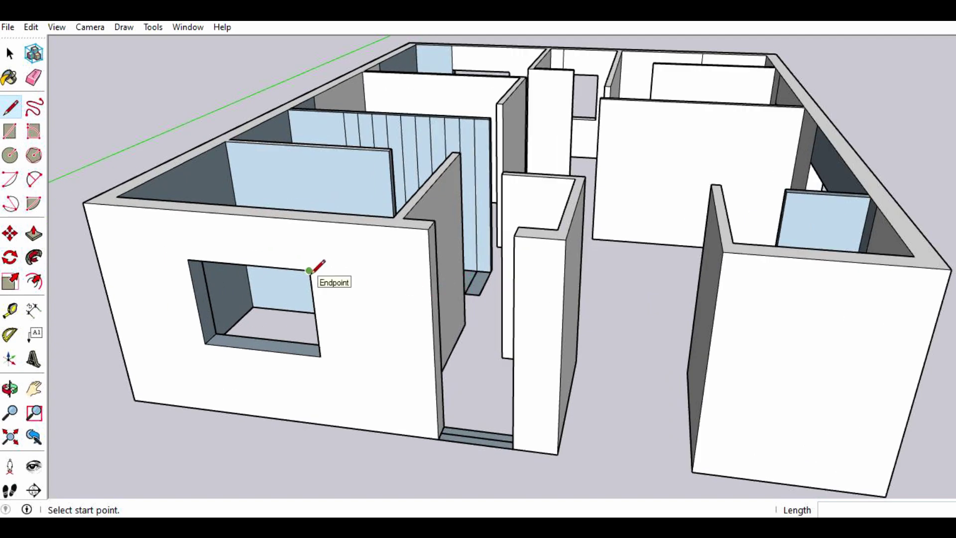
{"action": "left_click", "coordinate": [440, 277]}
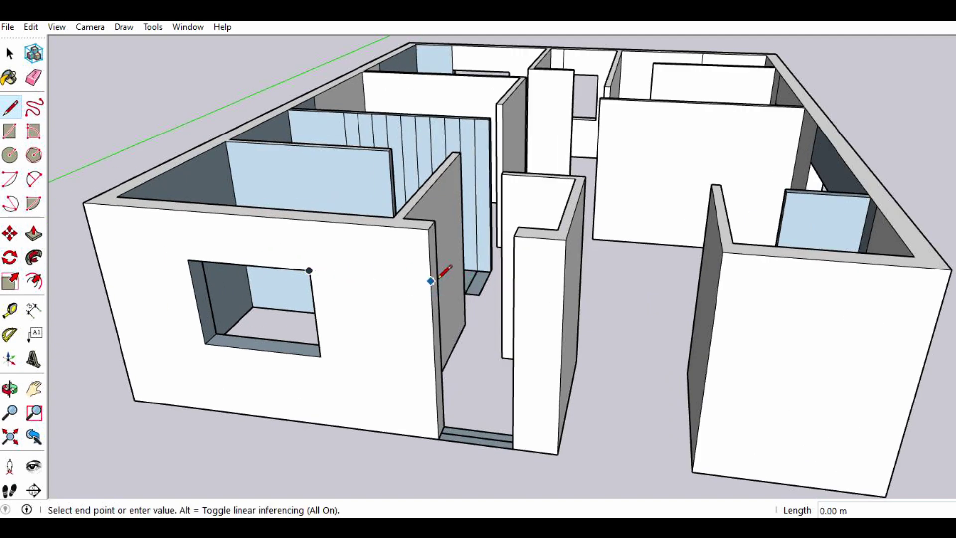
{"action": "left_click", "coordinate": [437, 273]}
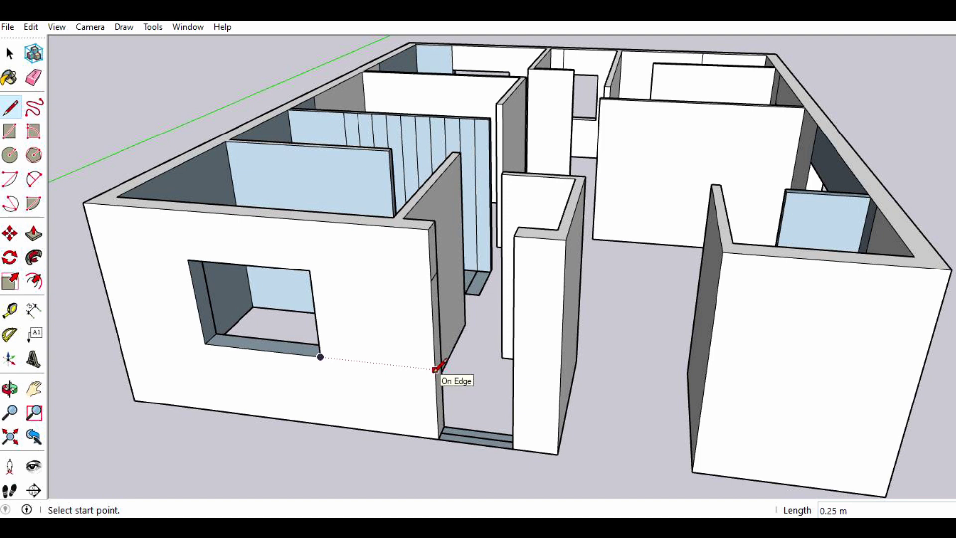
{"action": "left_click", "coordinate": [435, 369]}
{"action": "left_click", "coordinate": [441, 365]}
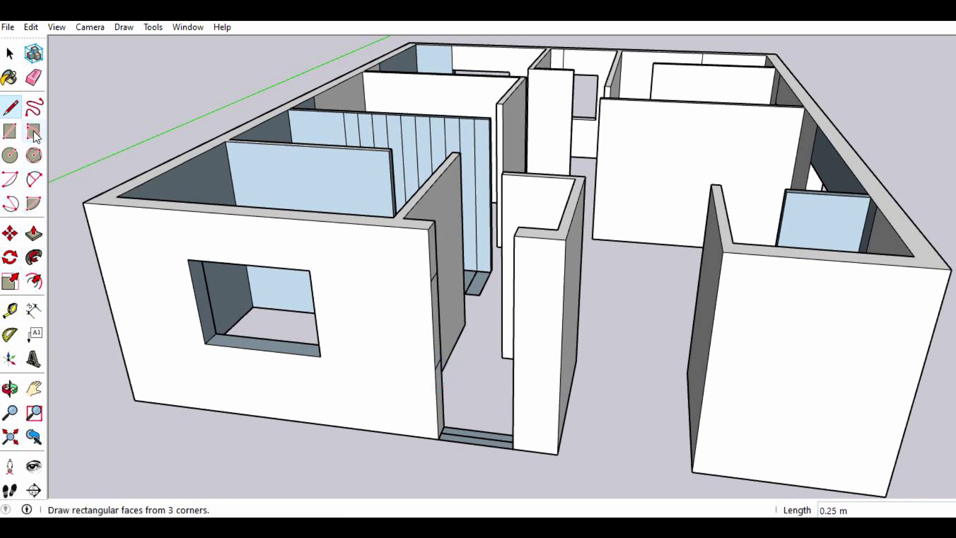
- Extend the wall end across the opening top and fill the bottom as a sill
{"action": "left_click", "coordinate": [34, 233]}
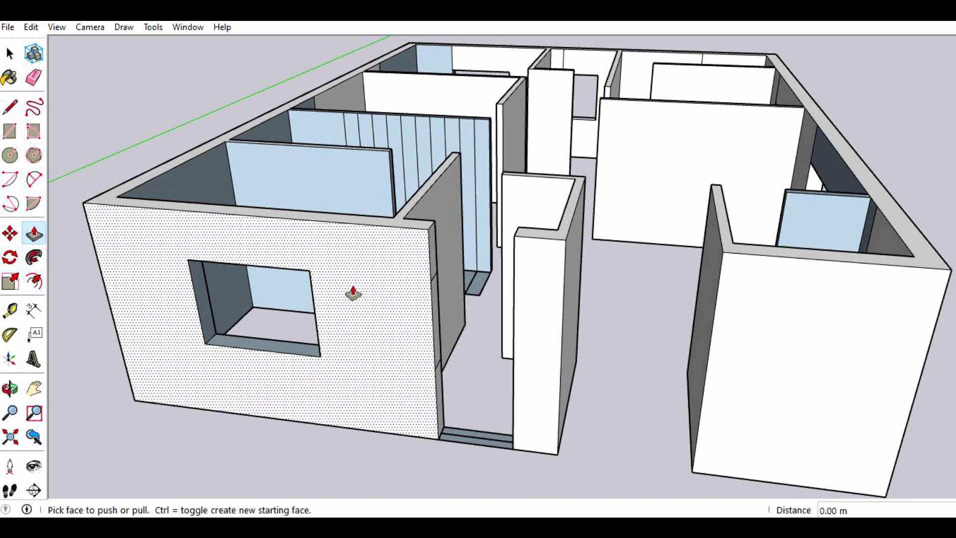
{"action": "left_click_drag", "start_coordinate": [428, 263], "coordinate": [520, 244]}
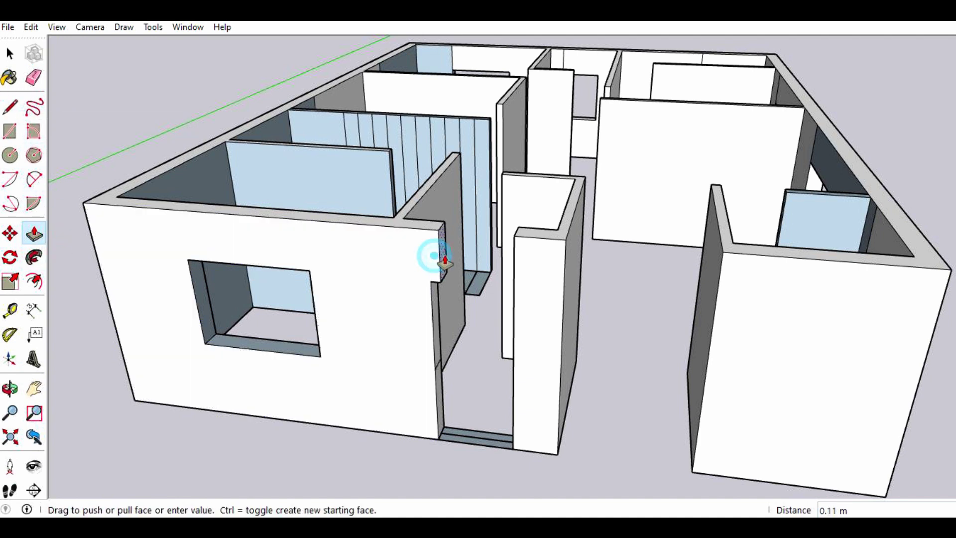
{"action": "left_click", "coordinate": [520, 243]}
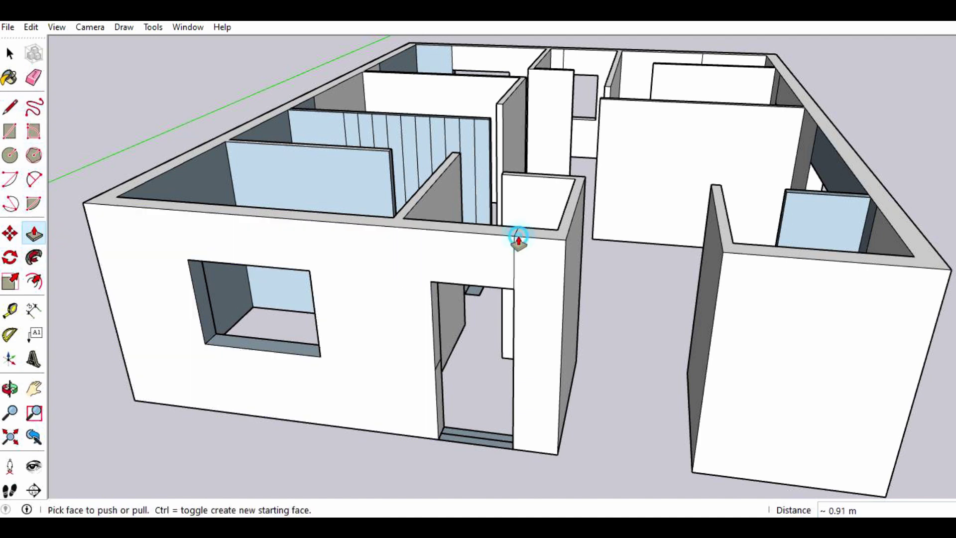
{"action": "left_click", "coordinate": [439, 412]}
{"action": "left_click", "coordinate": [512, 384]}
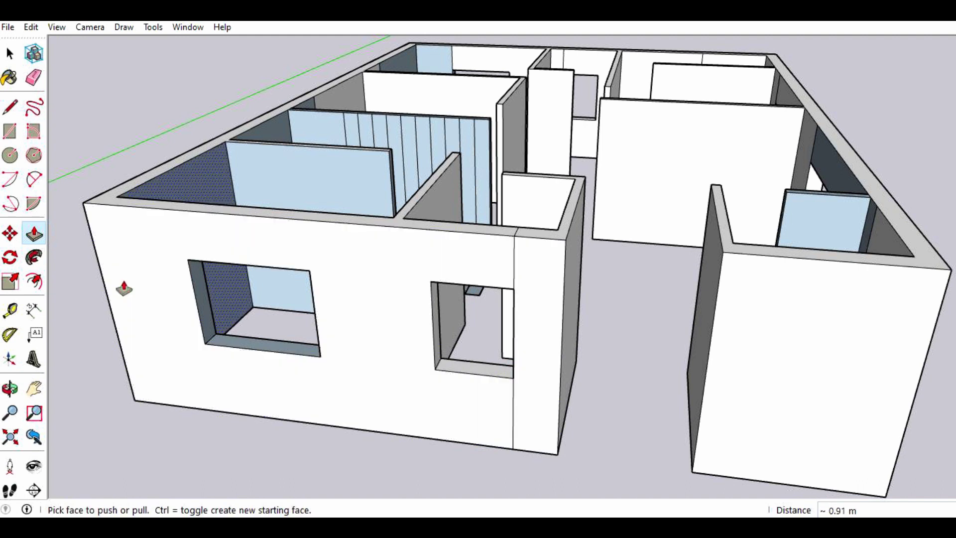
- Erase the leftover seams above and below the new right-hand window
{"action": "left_click", "coordinate": [33, 89]}
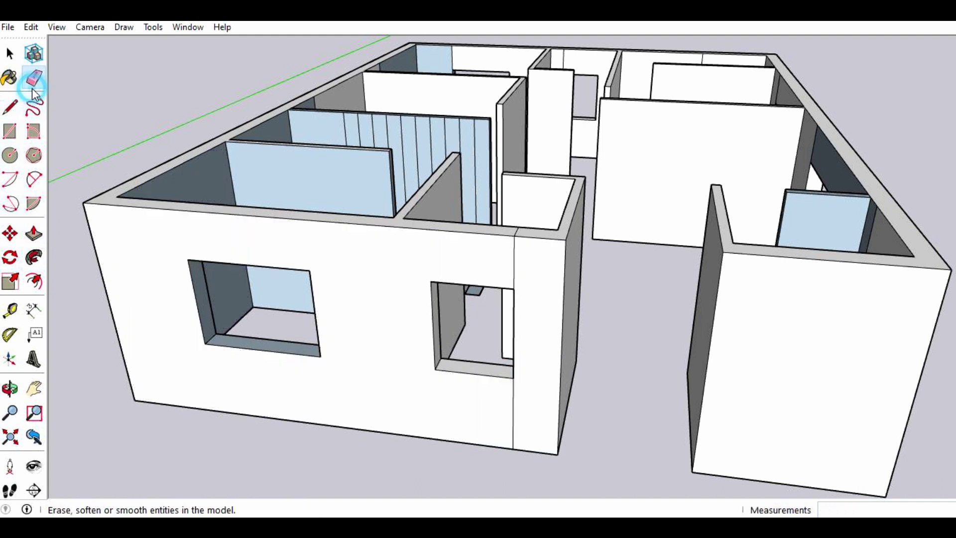
{"action": "left_click_drag", "start_coordinate": [511, 258], "coordinate": [513, 241]}
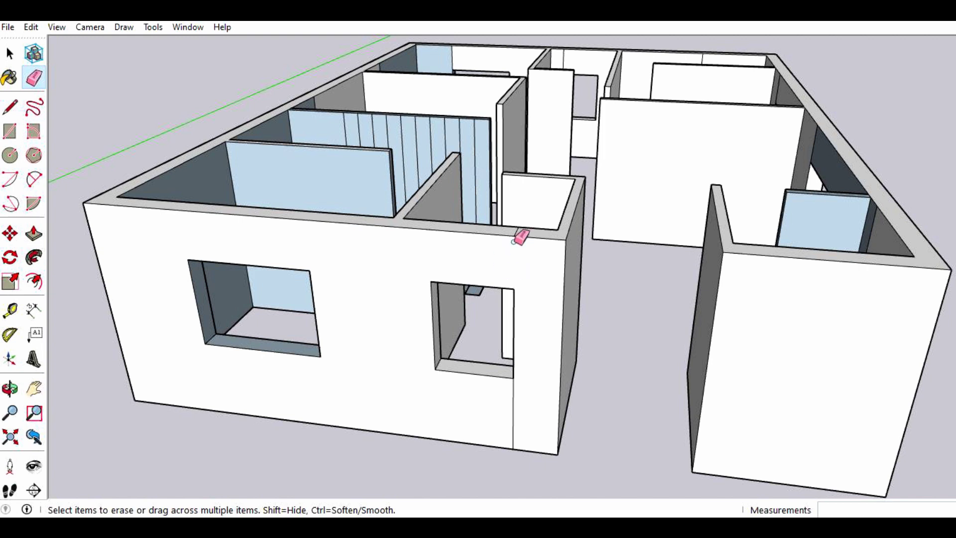
{"action": "left_click", "coordinate": [512, 391]}
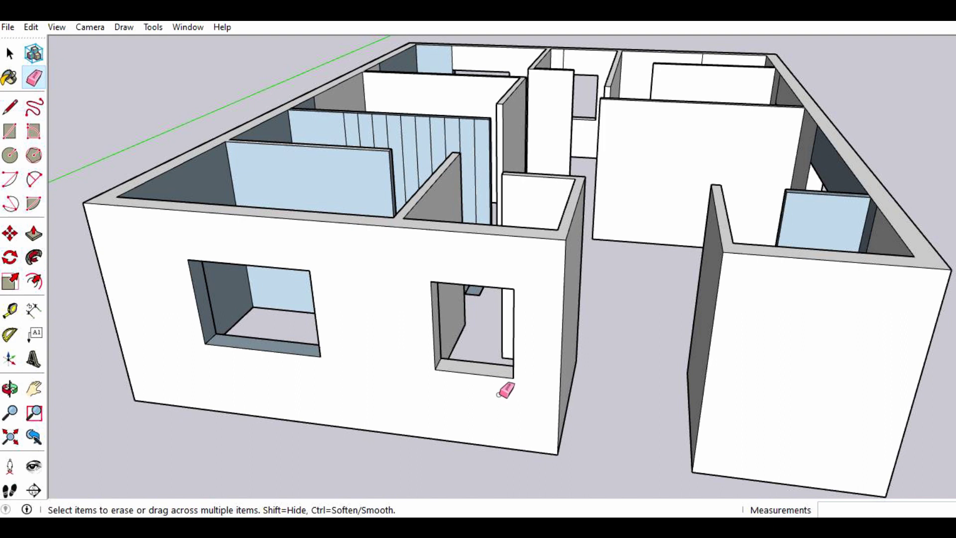
{"action": "scroll", "coordinate": [492, 364], "scroll_direction": "down", "scroll_amount": 1}
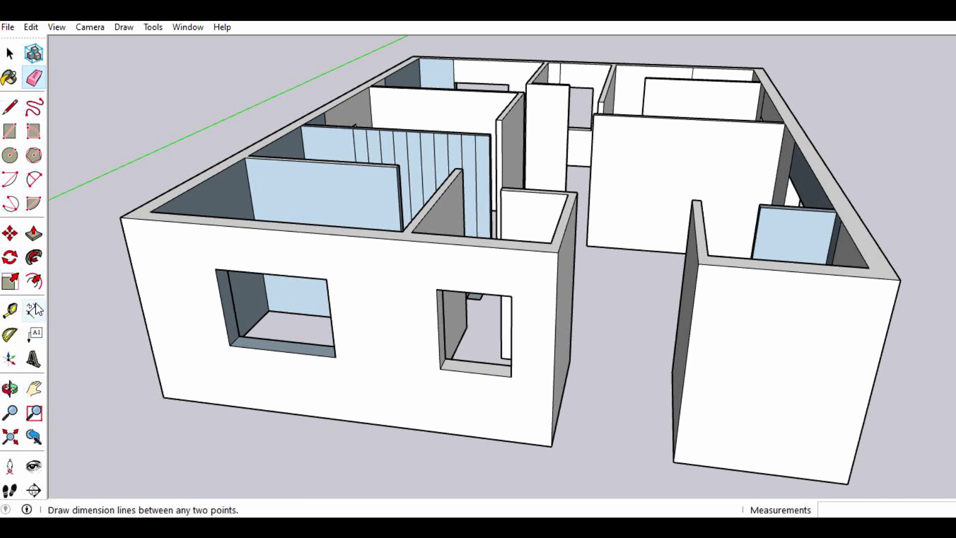
- Orbit toward the stairs and erase the seams on the inner left wall and back wall
{"action": "left_click", "coordinate": [14, 387]}
{"action": "mouse_move", "coordinate": [619, 256]}
{"action": "left_mouse_down"}
{"action": "mouse_move", "coordinate": [559, 288]}
{"action": "mouse_move", "coordinate": [546, 356]}
{"action": "mouse_move", "coordinate": [482, 274]}
{"action": "mouse_move", "coordinate": [424, 258]}
{"action": "mouse_move", "coordinate": [376, 283]}
{"action": "mouse_move", "coordinate": [357, 276]}
{"action": "mouse_move", "coordinate": [279, 320]}
{"action": "left_mouse_up"}
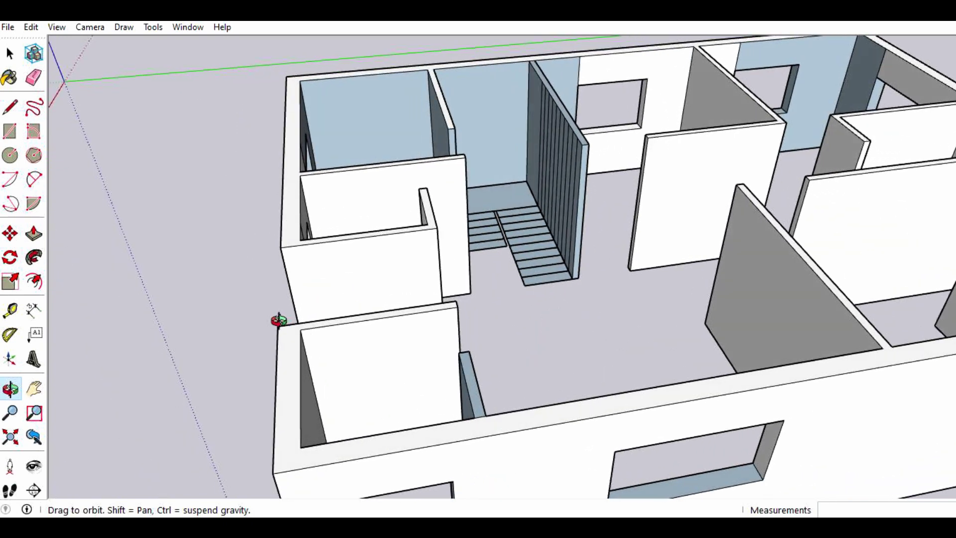
{"action": "scroll", "coordinate": [412, 301], "scroll_direction": "down", "scroll_amount": 3}
{"action": "scroll", "coordinate": [609, 132], "scroll_direction": "up", "scroll_amount": 2}
{"action": "scroll", "coordinate": [607, 142], "scroll_direction": "up", "scroll_amount": 2}
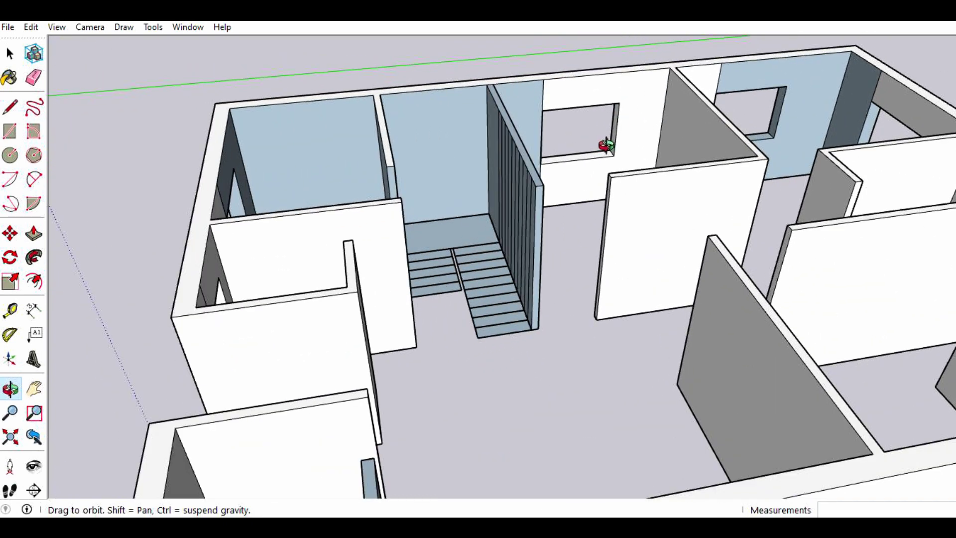
{"action": "scroll", "coordinate": [555, 174], "scroll_direction": "up", "scroll_amount": 3}
{"action": "mouse_move", "coordinate": [555, 174]}
{"action": "left_mouse_down"}
{"action": "mouse_move", "coordinate": [507, 188]}
{"action": "mouse_move", "coordinate": [492, 205]}
{"action": "left_mouse_up"}
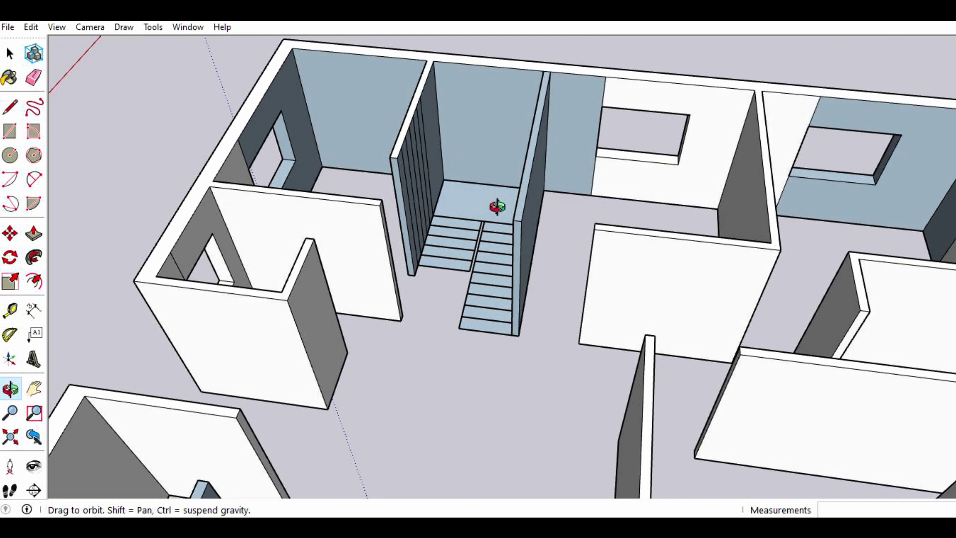
{"action": "left_click", "coordinate": [34, 77]}
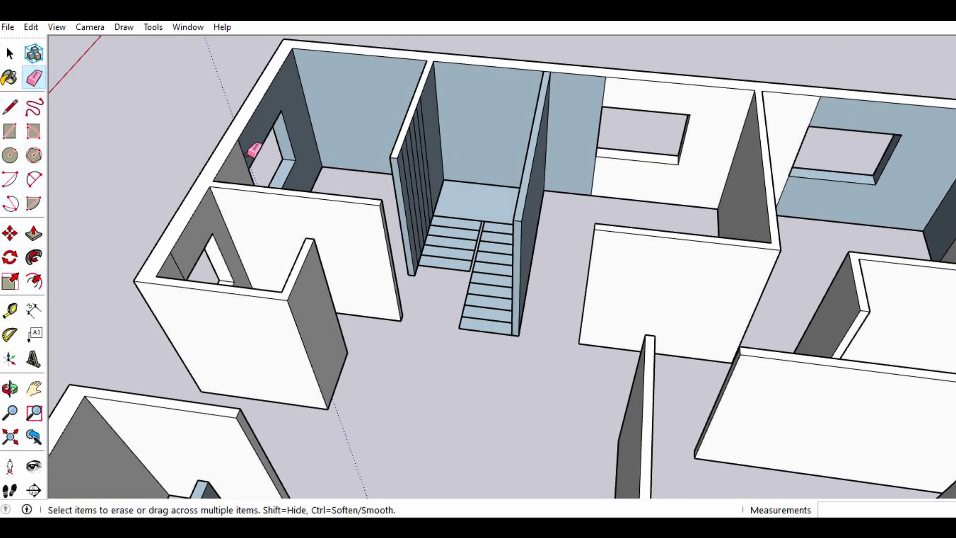
{"action": "left_click", "coordinate": [247, 154]}
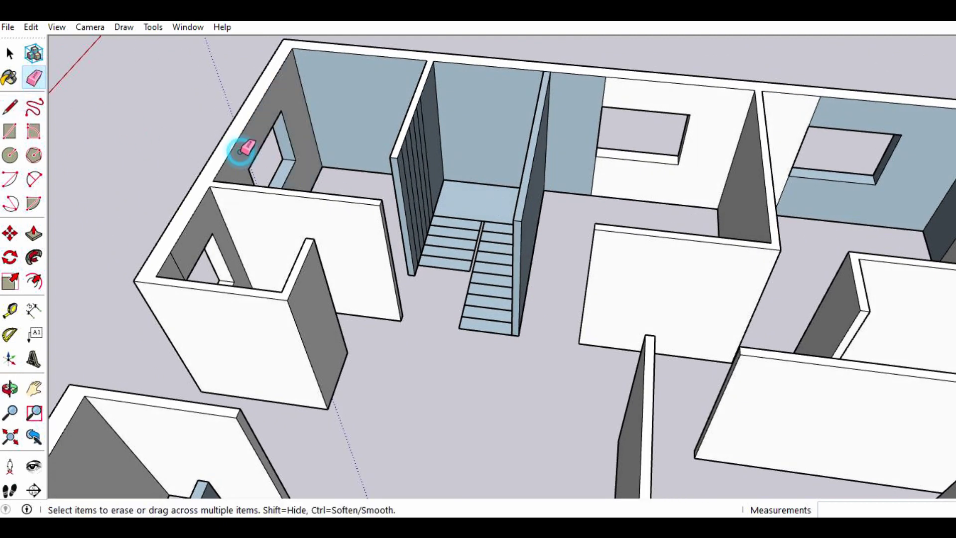
{"action": "left_click", "coordinate": [606, 95]}
{"action": "left_click", "coordinate": [593, 172]}
- Erase the seams on the right back wall, beside the door opening and on the staircase wall
{"action": "left_click", "coordinate": [786, 185]}
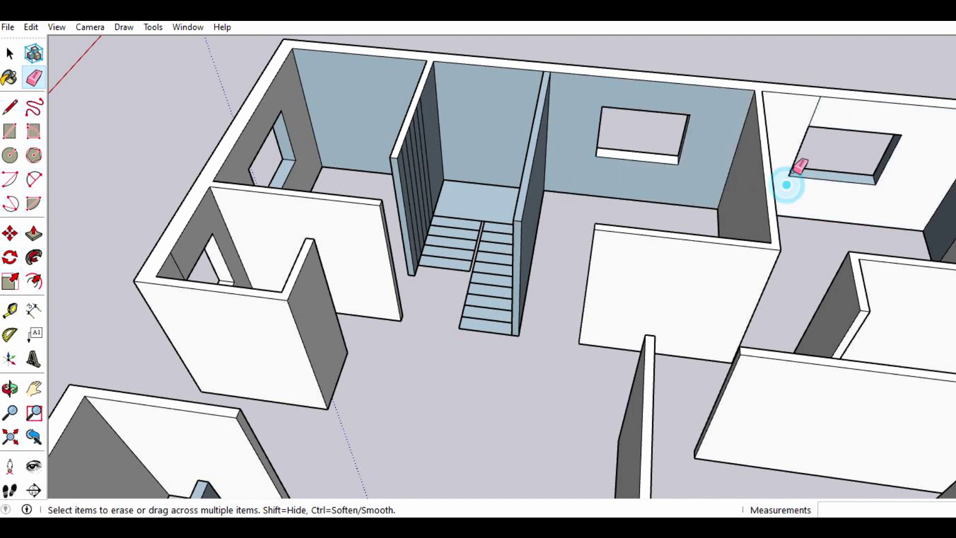
{"action": "left_click", "coordinate": [812, 117]}
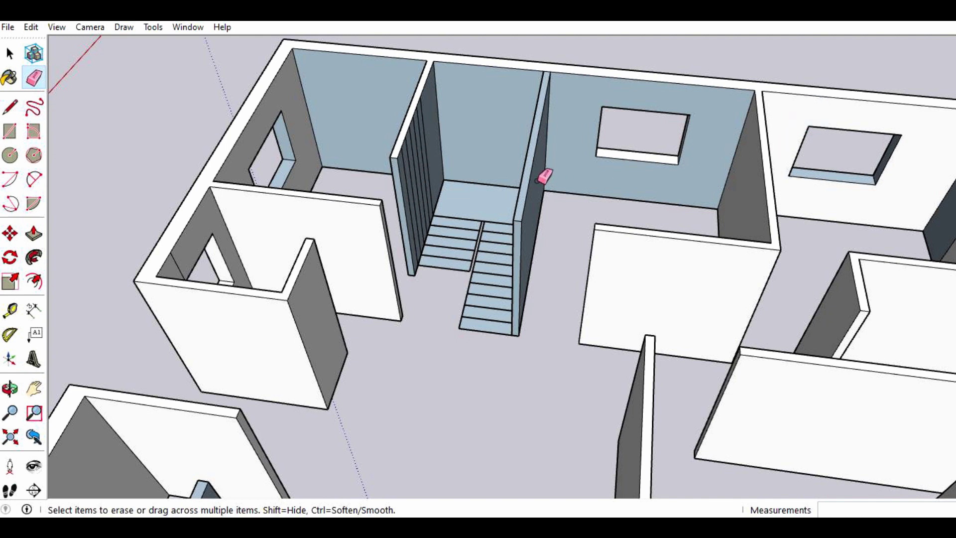
{"action": "left_click", "coordinate": [178, 263]}
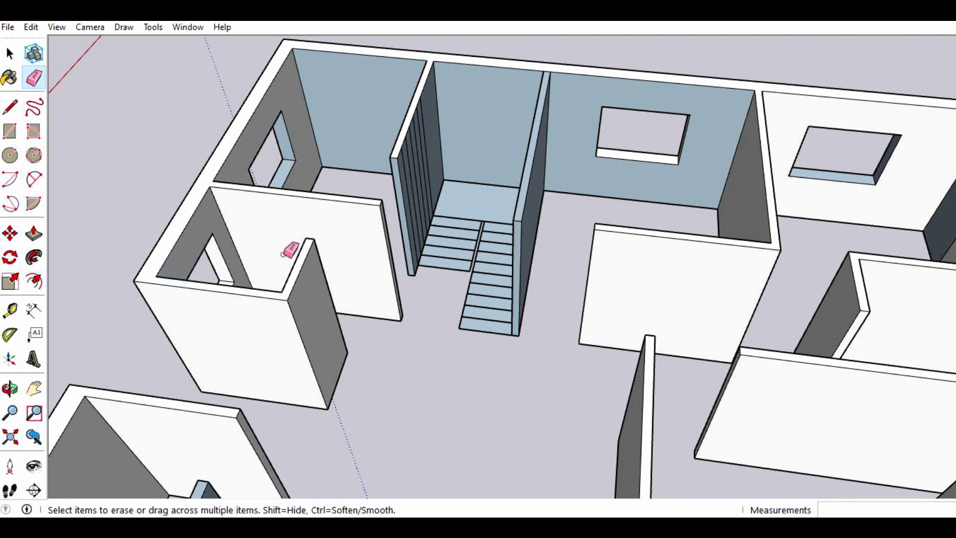
{"action": "left_click_drag", "start_coordinate": [430, 143], "coordinate": [420, 194]}
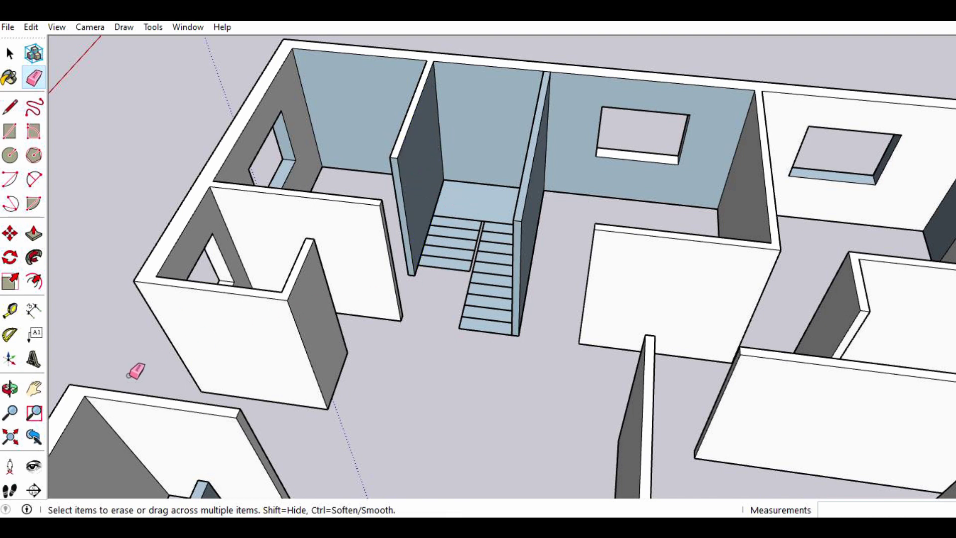
{"action": "left_click", "coordinate": [8, 392]}
{"action": "mouse_move", "coordinate": [537, 260]}
{"action": "left_mouse_down"}
{"action": "mouse_move", "coordinate": [450, 288]}
{"action": "mouse_move", "coordinate": [280, 312]}
{"action": "mouse_move", "coordinate": [281, 321]}
{"action": "left_mouse_up"}
{"action": "left_click", "coordinate": [30, 85]}
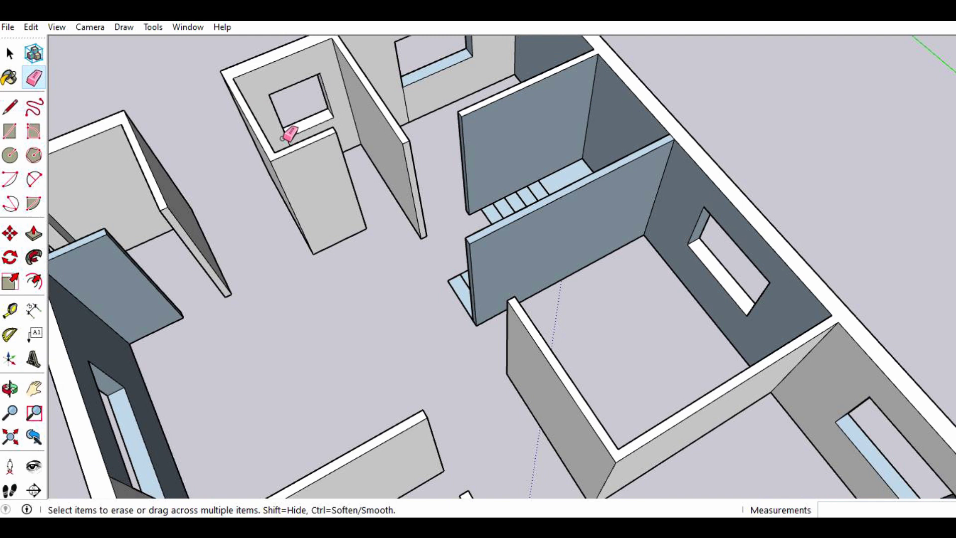
{"action": "scroll", "coordinate": [289, 138], "scroll_direction": "up", "scroll_amount": 2}
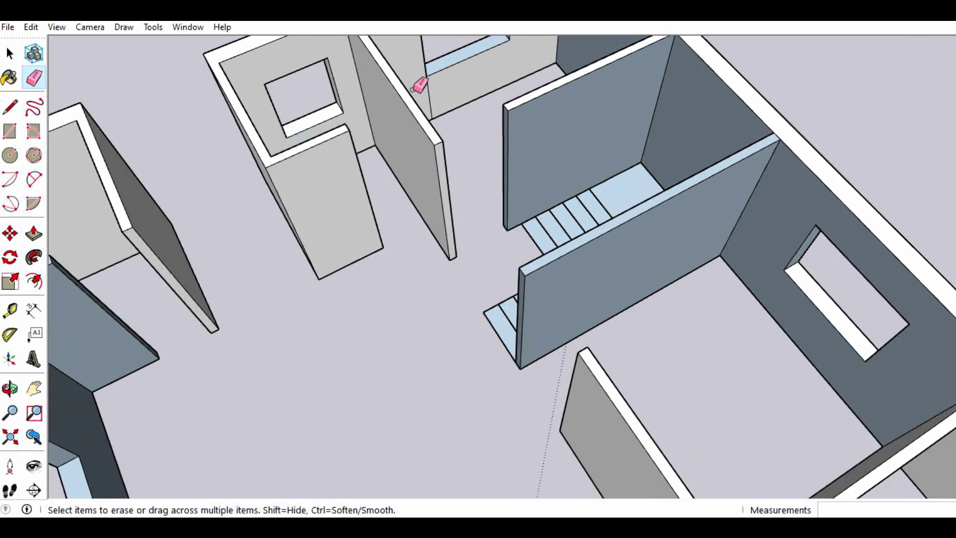
{"action": "scroll", "coordinate": [443, 149], "scroll_direction": "down", "scroll_amount": 3}
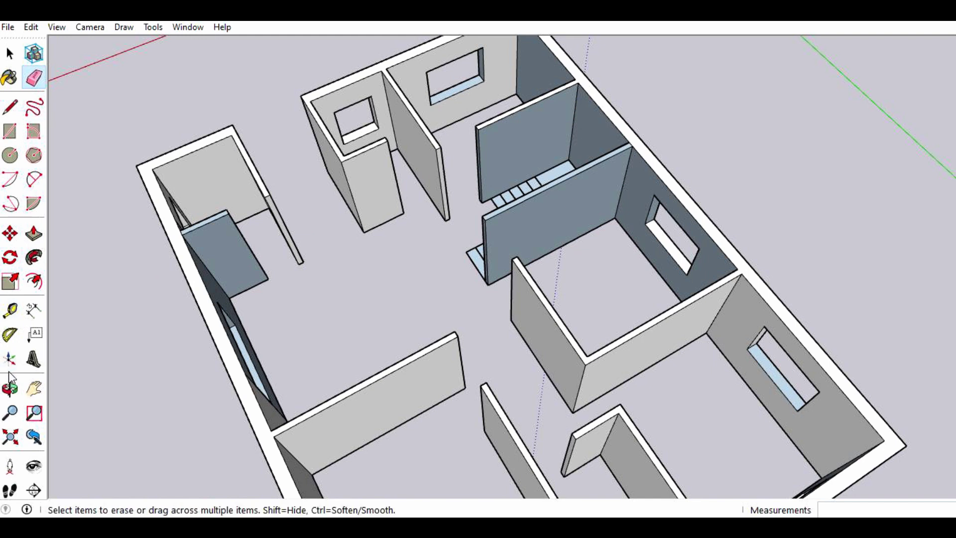
- From an overhead view, erase the seams on the top-right room's wall and central back wall
{"action": "left_click", "coordinate": [10, 389]}
{"action": "mouse_move", "coordinate": [679, 235]}
{"action": "left_mouse_down"}
{"action": "mouse_move", "coordinate": [580, 251]}
{"action": "mouse_move", "coordinate": [320, 260]}
{"action": "mouse_move", "coordinate": [148, 144]}
{"action": "left_mouse_up"}
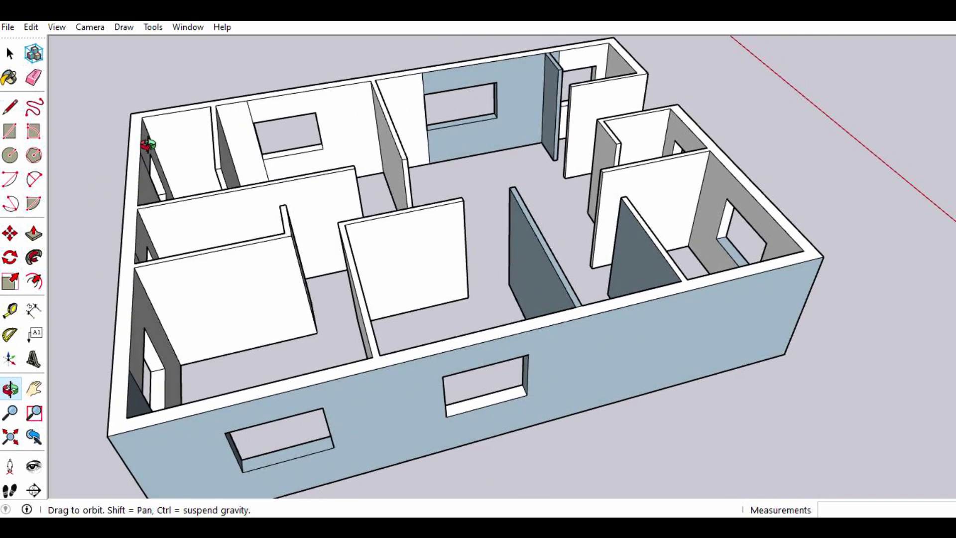
{"action": "mouse_move", "coordinate": [433, 110]}
{"action": "left_mouse_down"}
{"action": "mouse_move", "coordinate": [339, 166]}
{"action": "mouse_move", "coordinate": [486, 237]}
{"action": "mouse_move", "coordinate": [601, 94]}
{"action": "mouse_move", "coordinate": [581, 166]}
{"action": "left_mouse_up"}
{"action": "scroll", "coordinate": [601, 95], "scroll_direction": "up", "scroll_amount": 3}
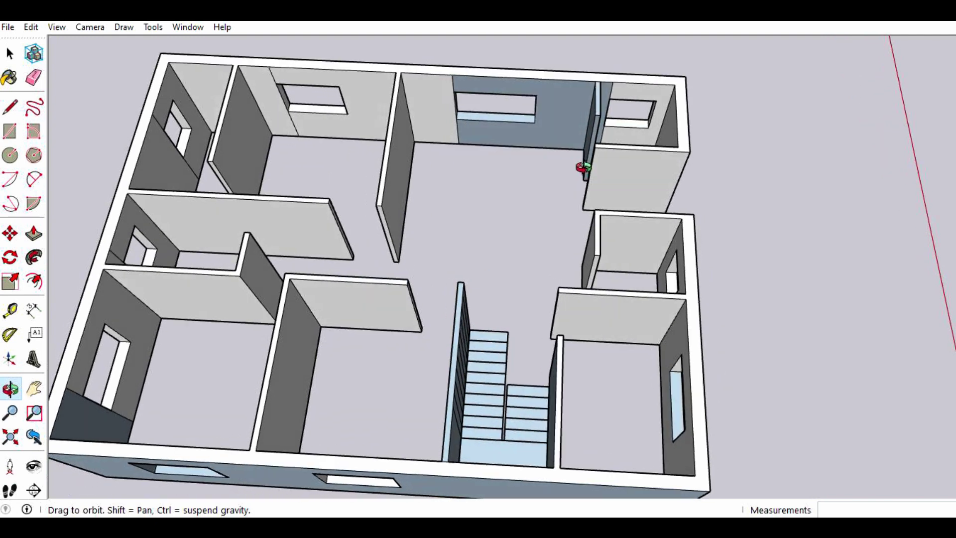
{"action": "left_click", "coordinate": [33, 77]}
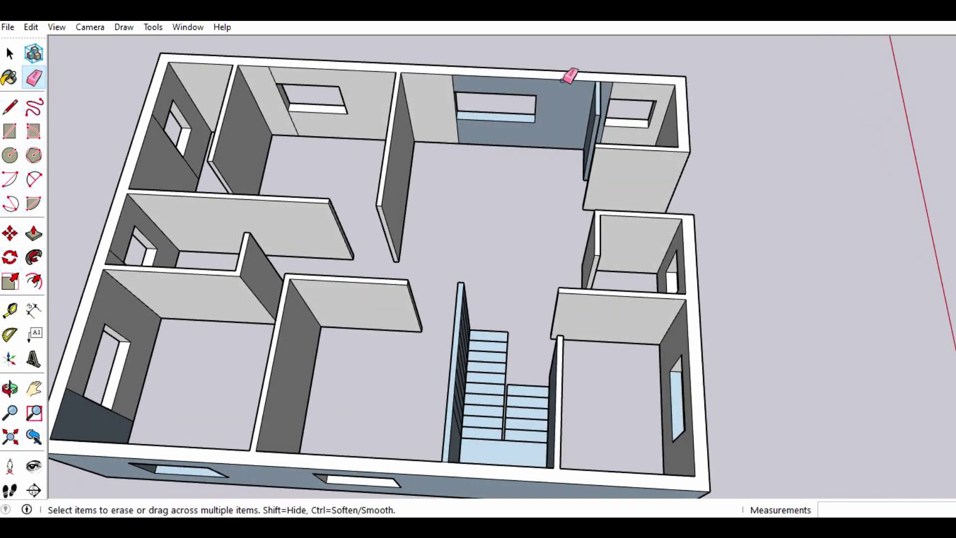
{"action": "left_click", "coordinate": [613, 90]}
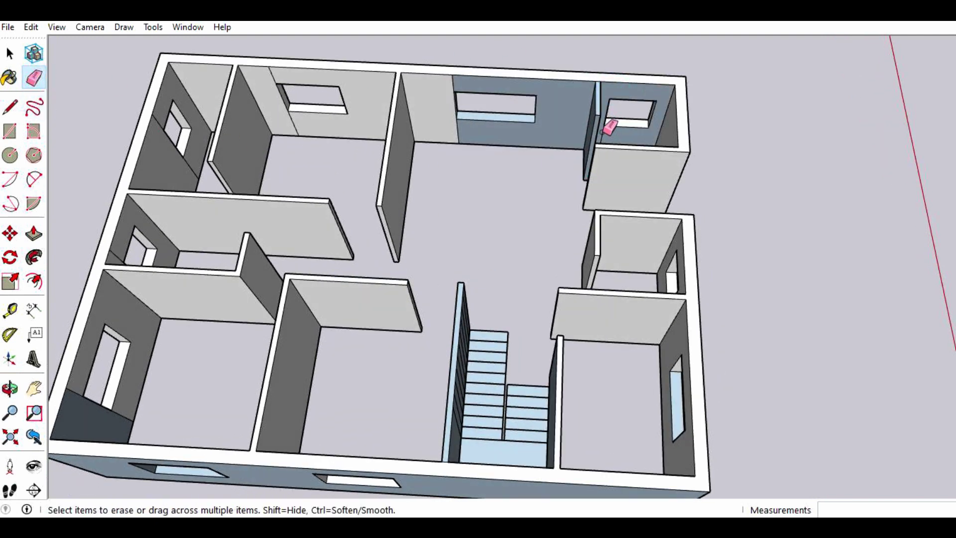
{"action": "left_click", "coordinate": [454, 84]}
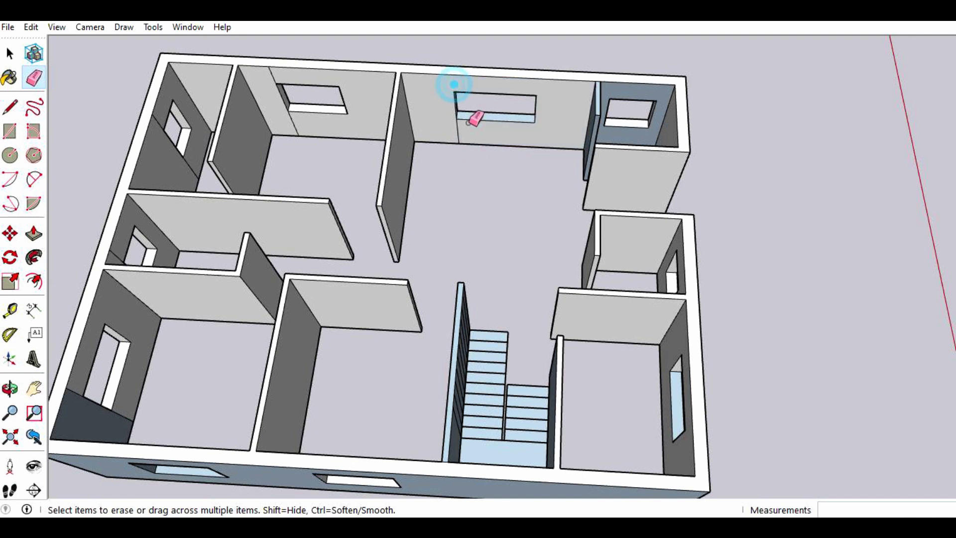
{"action": "left_click", "coordinate": [457, 132]}
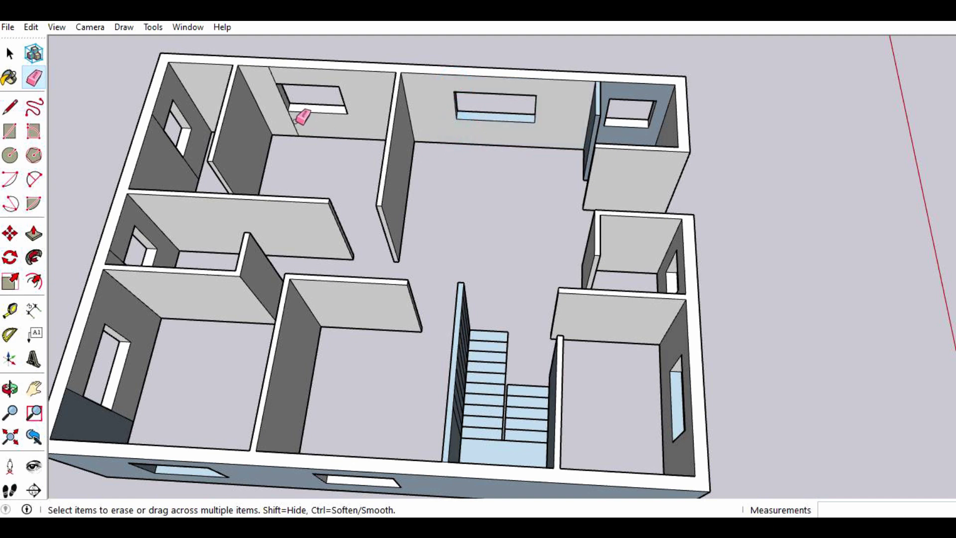
- Erase the seams around the left room's window and the diagonal edge in the lower-left room
{"action": "mouse_move", "coordinate": [293, 123]}
{"action": "left_mouse_down"}
{"action": "mouse_move", "coordinate": [291, 92]}
{"action": "mouse_move", "coordinate": [265, 85]}
{"action": "left_mouse_up"}
{"action": "left_click", "coordinate": [195, 164]}
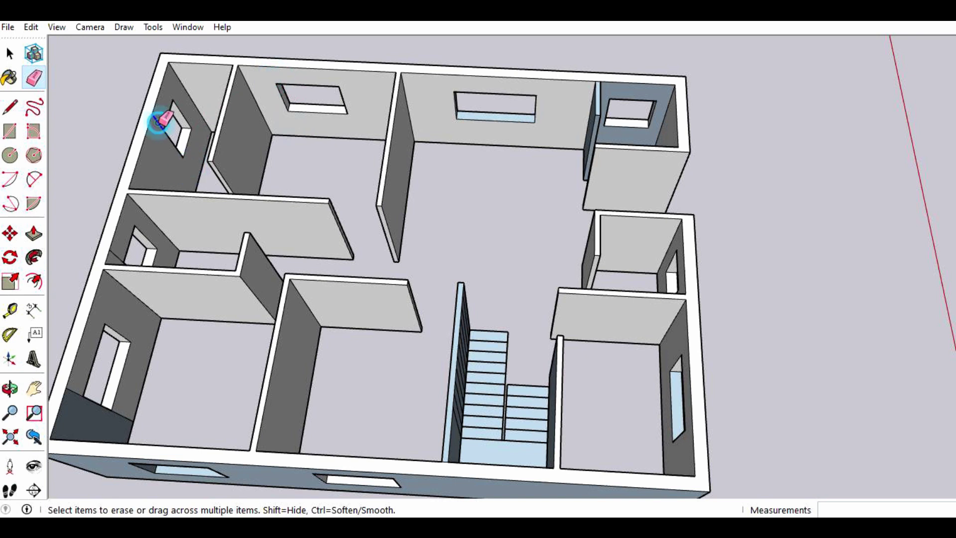
{"action": "left_click", "coordinate": [121, 257]}
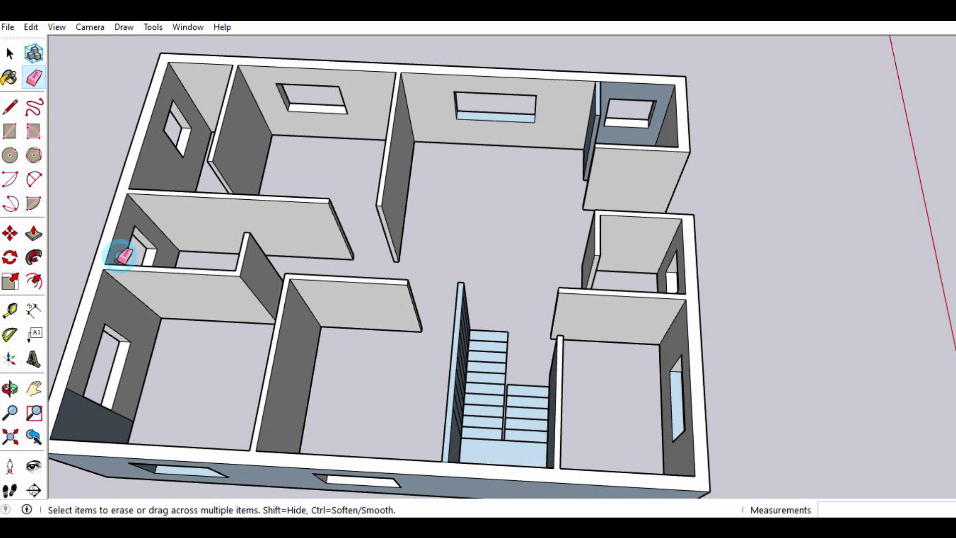
{"action": "left_click", "coordinate": [77, 392]}
{"action": "scroll", "coordinate": [357, 248], "scroll_direction": "down", "scroll_amount": 2}
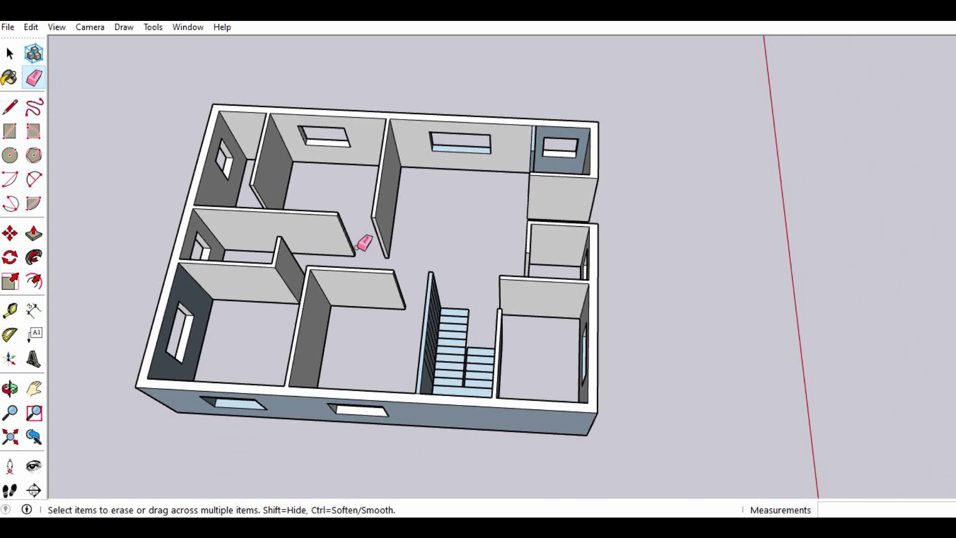
{"action": "left_click", "coordinate": [10, 389]}
{"action": "mouse_move", "coordinate": [422, 237]}
{"action": "left_mouse_down"}
{"action": "mouse_move", "coordinate": [367, 264]}
{"action": "mouse_move", "coordinate": [199, 284]}
{"action": "mouse_move", "coordinate": [220, 345]}
{"action": "mouse_move", "coordinate": [354, 250]}
{"action": "mouse_move", "coordinate": [239, 216]}
{"action": "mouse_move", "coordinate": [251, 187]}
{"action": "left_mouse_up"}
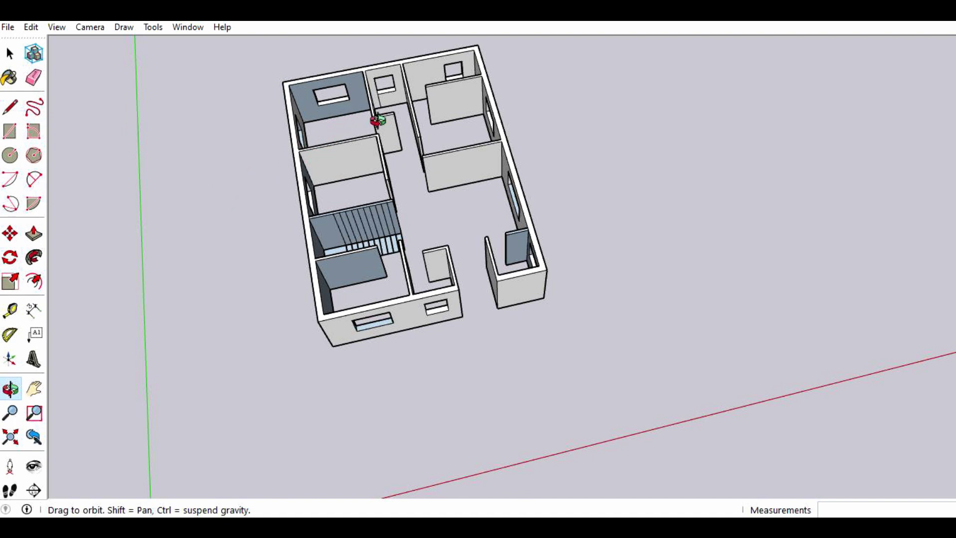
- Erase the stray edge in the small upper room
{"action": "scroll", "coordinate": [370, 94], "scroll_direction": "up", "scroll_amount": 2}
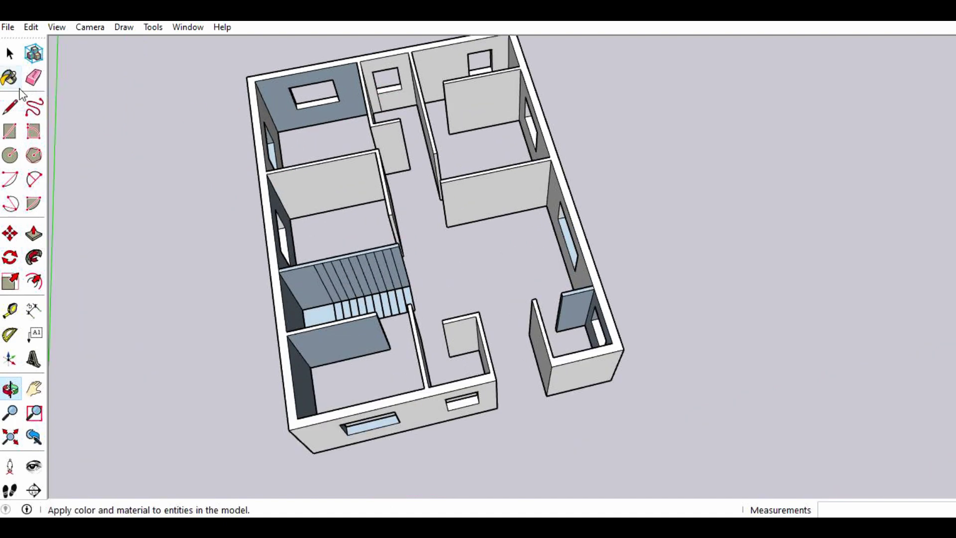
{"action": "left_click", "coordinate": [34, 77]}
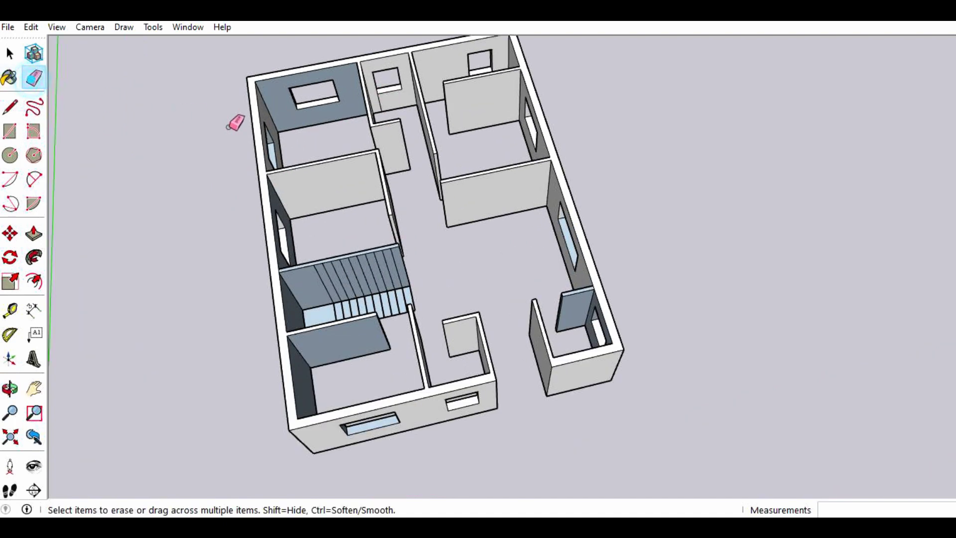
{"action": "left_click", "coordinate": [380, 105]}
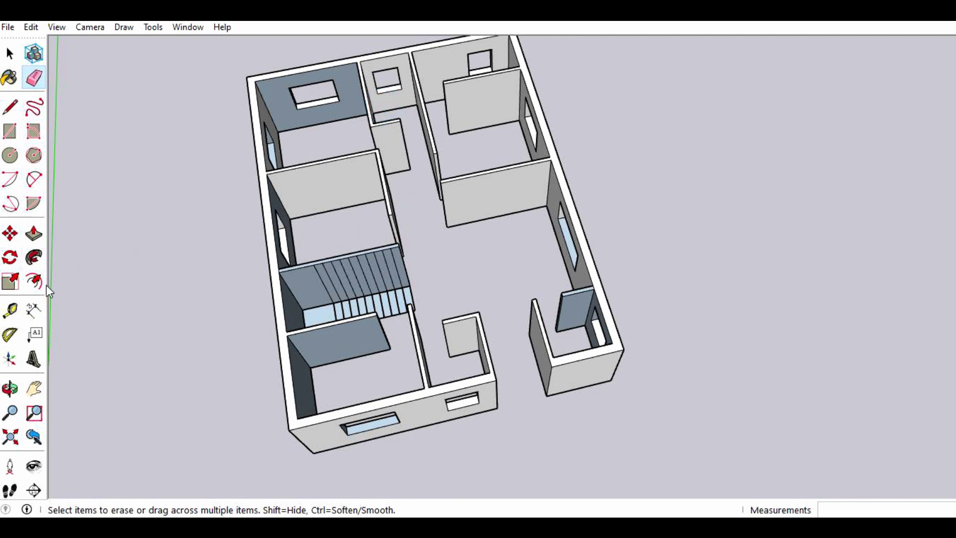
{"action": "left_click", "coordinate": [10, 388]}
{"action": "mouse_move", "coordinate": [506, 250]}
{"action": "left_mouse_down"}
{"action": "mouse_move", "coordinate": [427, 298]}
{"action": "mouse_move", "coordinate": [431, 215]}
{"action": "left_mouse_up"}
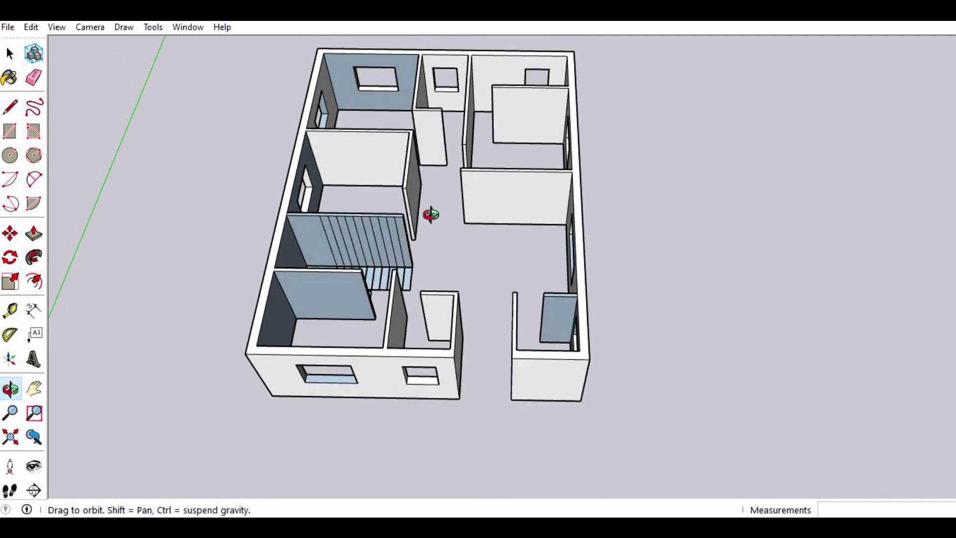
- Erase the slanted stray edges across the stair's side wall, then view the stairwell up close
{"action": "left_click", "coordinate": [33, 77]}
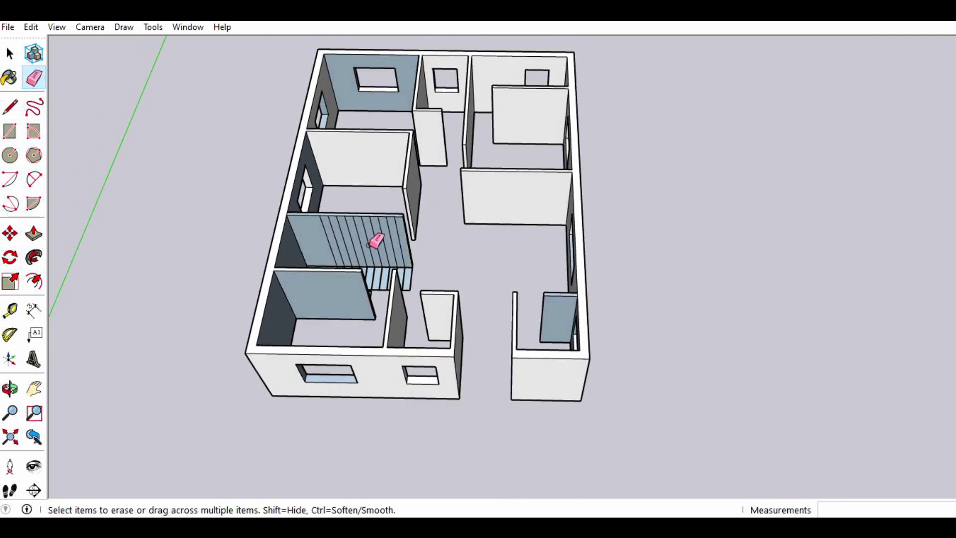
{"action": "scroll", "coordinate": [377, 241], "scroll_direction": "up", "scroll_amount": 2}
{"action": "left_click_drag", "start_coordinate": [316, 241], "coordinate": [401, 236]}
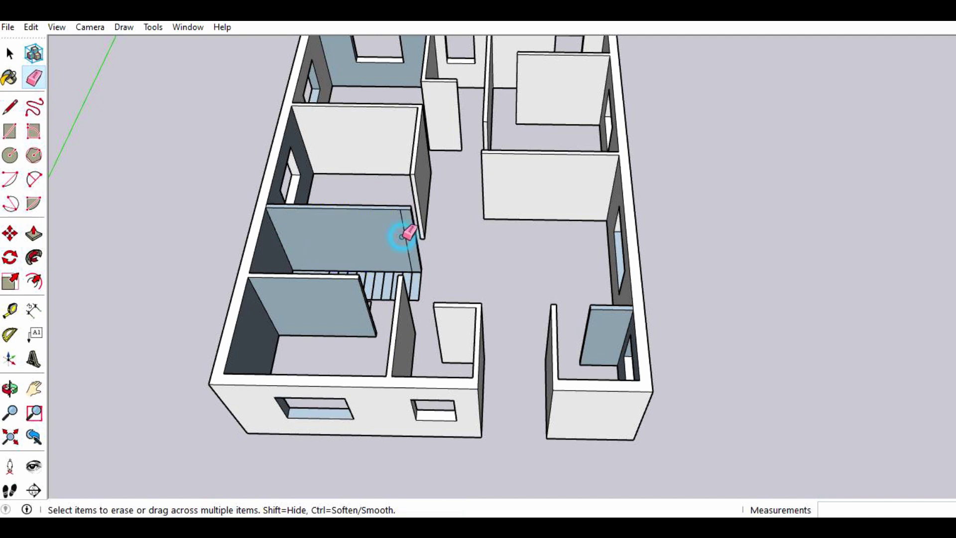
{"action": "left_click", "coordinate": [405, 236]}
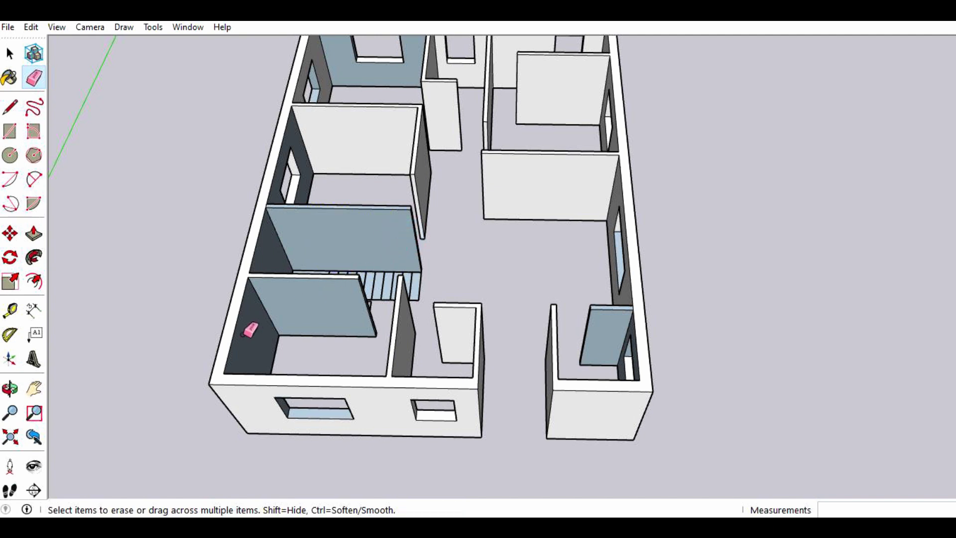
{"action": "left_click", "coordinate": [10, 389]}
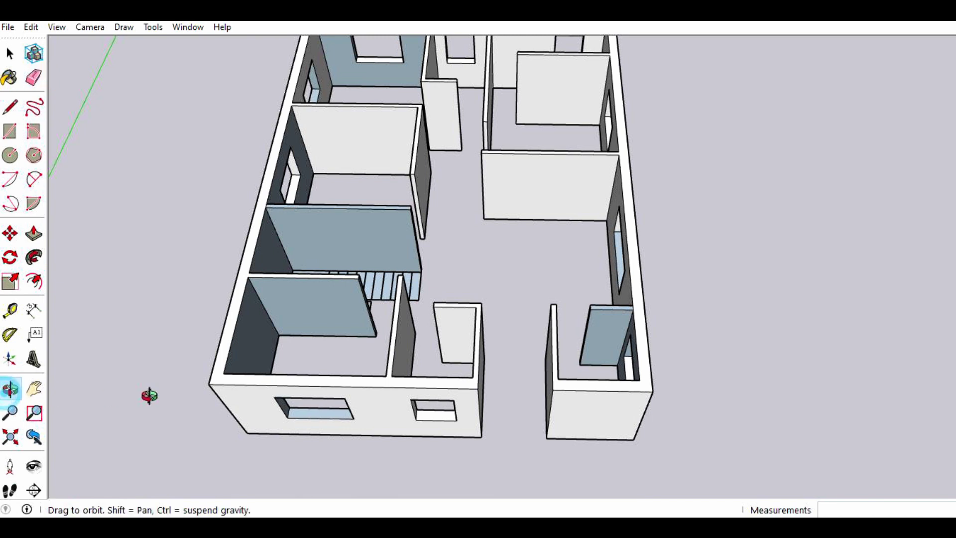
{"action": "mouse_move", "coordinate": [543, 277]}
{"action": "left_mouse_down"}
{"action": "mouse_move", "coordinate": [384, 262]}
{"action": "mouse_move", "coordinate": [284, 237]}
{"action": "mouse_move", "coordinate": [317, 232]}
{"action": "left_mouse_up"}
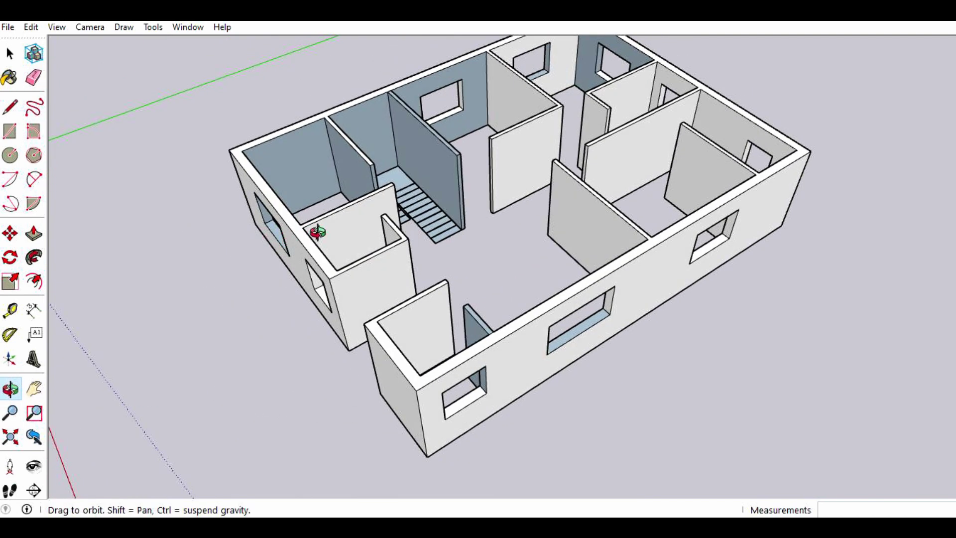
{"action": "mouse_move", "coordinate": [497, 71]}
{"action": "left_mouse_down"}
{"action": "mouse_move", "coordinate": [511, 132]}
{"action": "mouse_move", "coordinate": [473, 156]}
{"action": "mouse_move", "coordinate": [437, 133]}
{"action": "mouse_move", "coordinate": [454, 113]}
{"action": "mouse_move", "coordinate": [500, 109]}
{"action": "left_mouse_up"}
{"action": "scroll", "coordinate": [454, 113], "scroll_direction": "up", "scroll_amount": 2}
- Split the wall's end face with a line and push its upper part 1.00 m to the stair wall
{"action": "scroll", "coordinate": [493, 116], "scroll_direction": "up", "scroll_amount": 1}
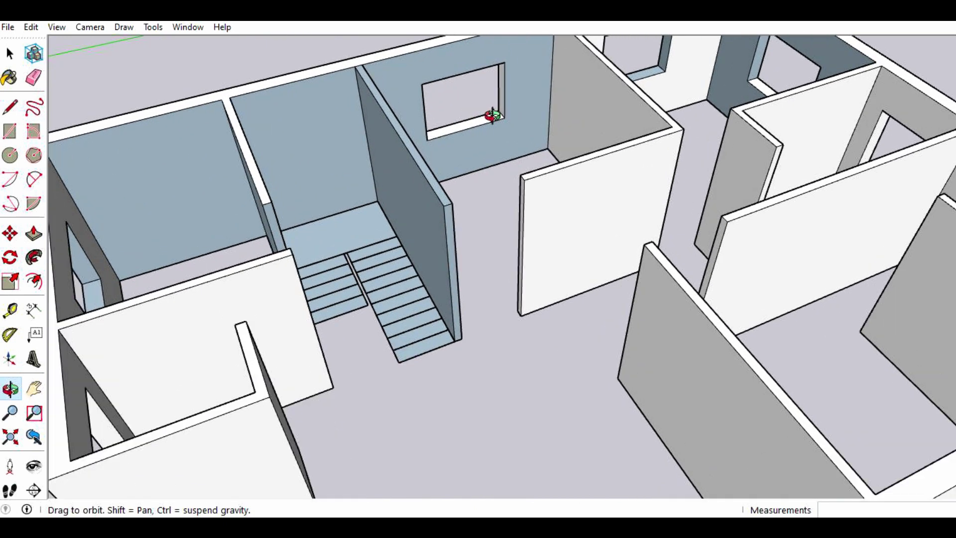
{"action": "left_click", "coordinate": [10, 106]}
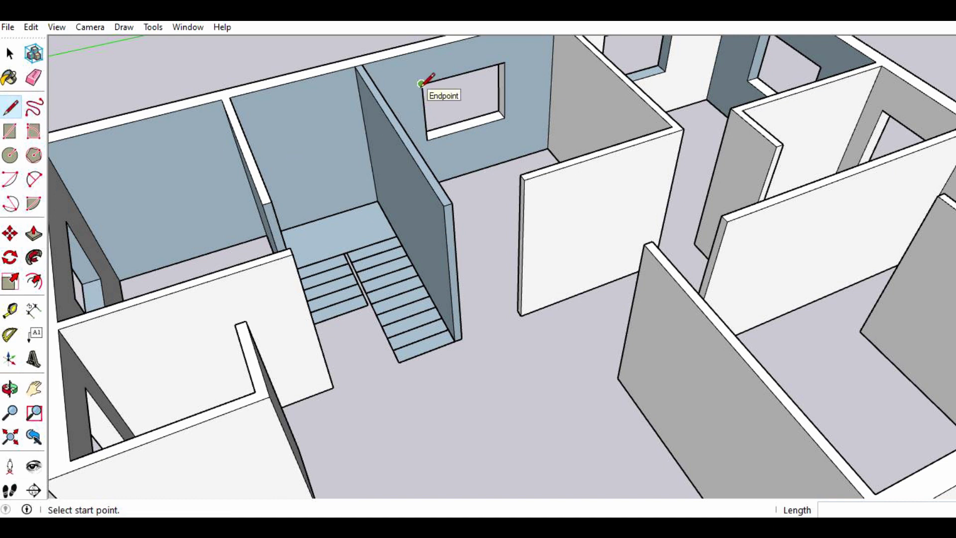
{"action": "left_click", "coordinate": [523, 215]}
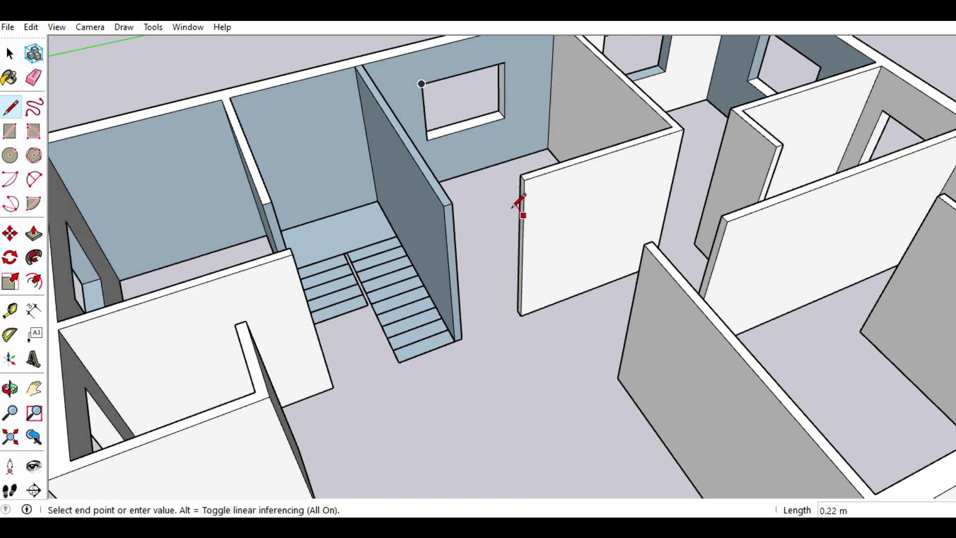
{"action": "left_click", "coordinate": [519, 209]}
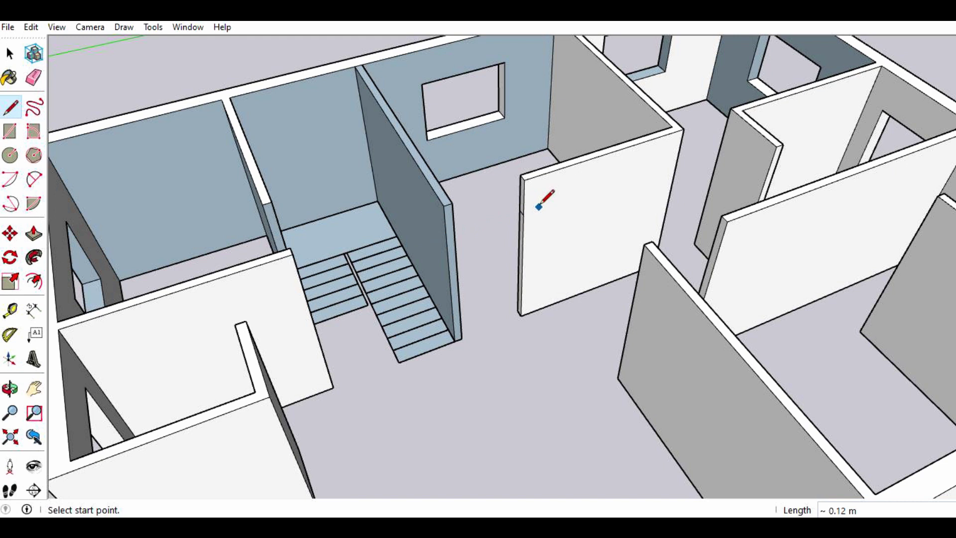
{"action": "scroll", "coordinate": [539, 207], "scroll_direction": "up", "scroll_amount": 1}
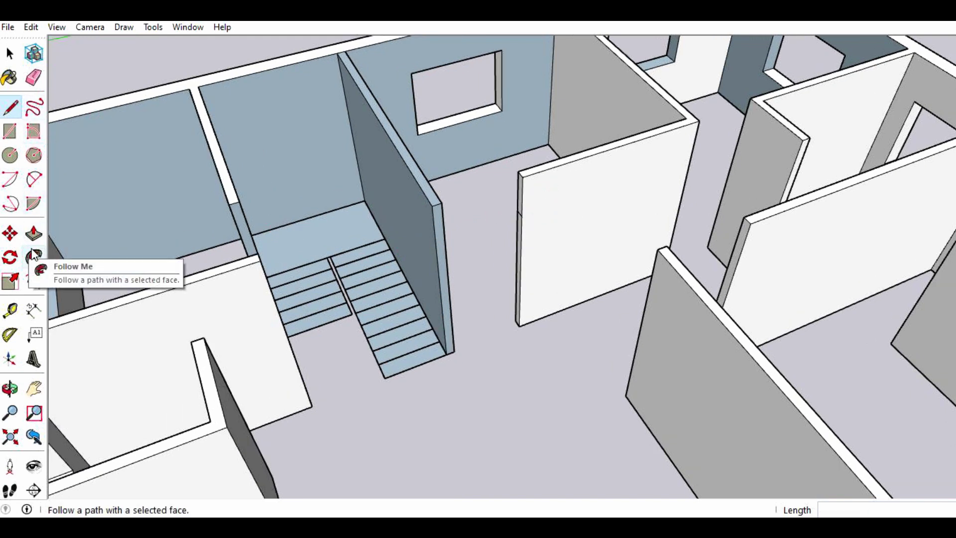
{"action": "left_click", "coordinate": [34, 233]}
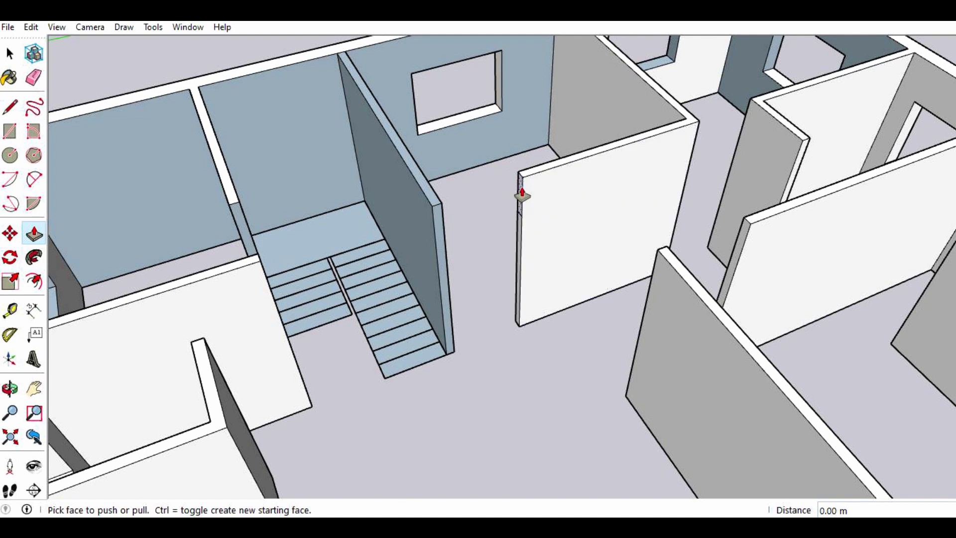
{"action": "left_click_drag", "start_coordinate": [522, 195], "coordinate": [438, 215]}
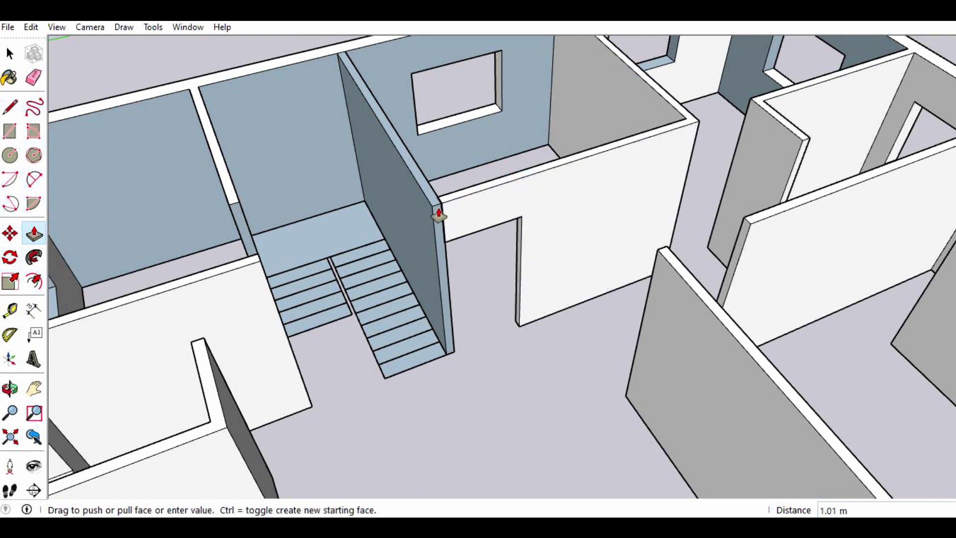
{"action": "left_click", "coordinate": [438, 208]}
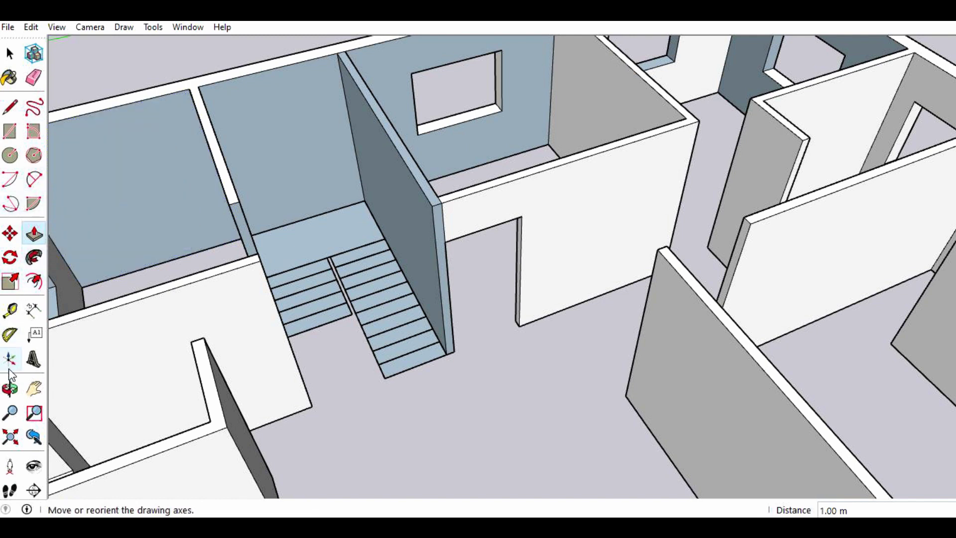
- Orbit to the room with the window wall and draw a line down the wall's end
{"action": "left_click", "coordinate": [10, 388]}
{"action": "mouse_move", "coordinate": [480, 333]}
{"action": "left_mouse_down"}
{"action": "mouse_move", "coordinate": [453, 265]}
{"action": "mouse_move", "coordinate": [398, 213]}
{"action": "mouse_move", "coordinate": [371, 222]}
{"action": "mouse_move", "coordinate": [367, 260]}
{"action": "mouse_move", "coordinate": [304, 307]}
{"action": "left_mouse_up"}
{"action": "mouse_move", "coordinate": [772, 149]}
{"action": "left_mouse_down"}
{"action": "mouse_move", "coordinate": [605, 117]}
{"action": "mouse_move", "coordinate": [632, 160]}
{"action": "mouse_move", "coordinate": [684, 198]}
{"action": "mouse_move", "coordinate": [746, 199]}
{"action": "mouse_move", "coordinate": [686, 160]}
{"action": "mouse_move", "coordinate": [623, 160]}
{"action": "mouse_move", "coordinate": [531, 186]}
{"action": "mouse_move", "coordinate": [400, 190]}
{"action": "left_mouse_up"}
{"action": "left_click_drag", "start_coordinate": [539, 247], "coordinate": [445, 214]}
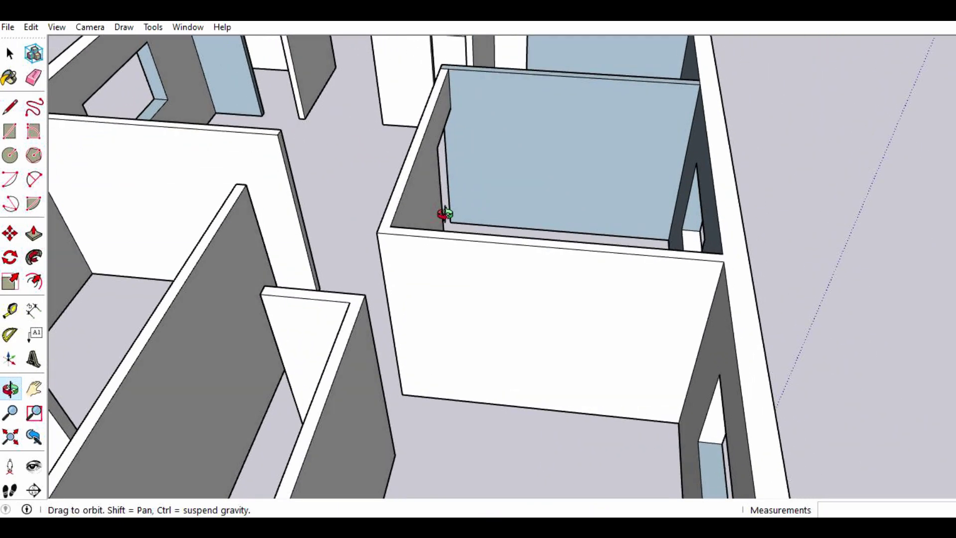
{"action": "left_click", "coordinate": [10, 106]}
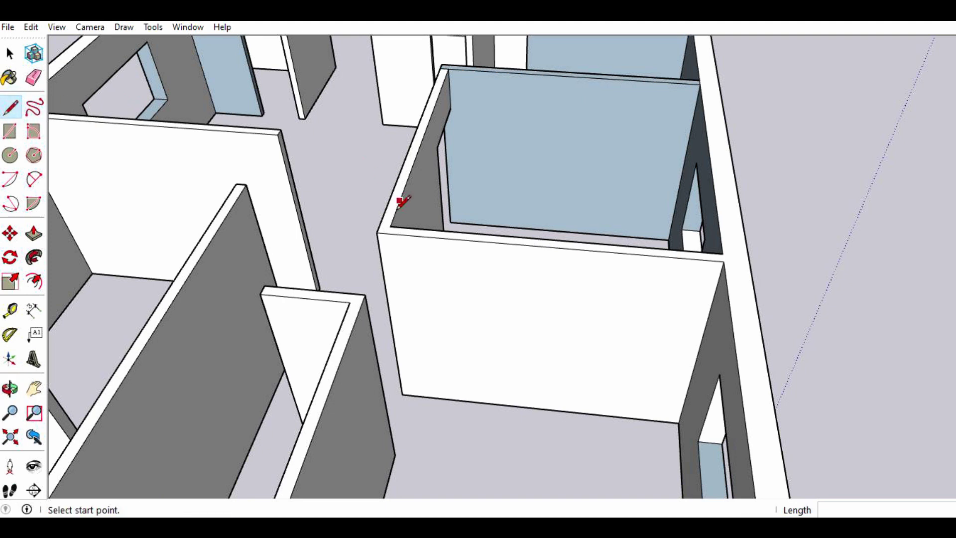
{"action": "left_click", "coordinate": [388, 232]}
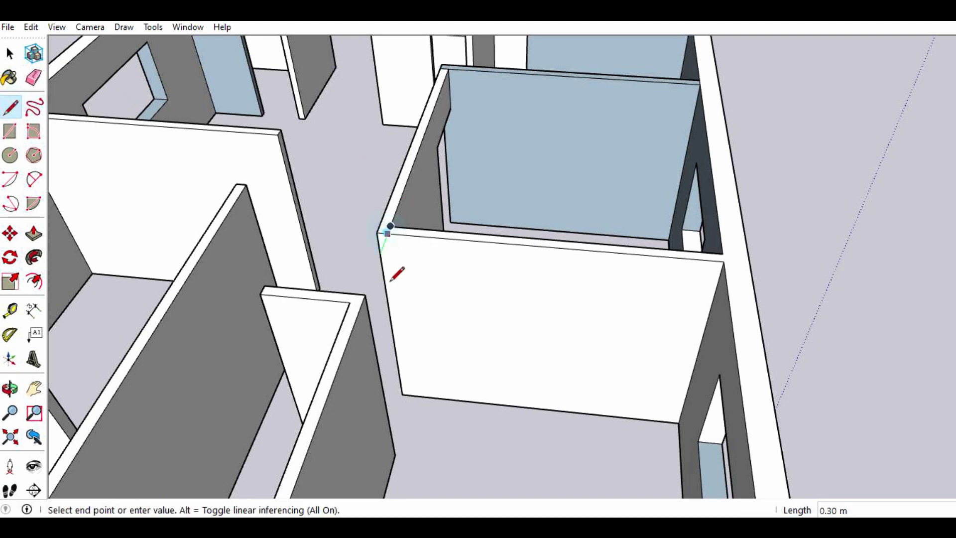
{"action": "left_click", "coordinate": [410, 395]}
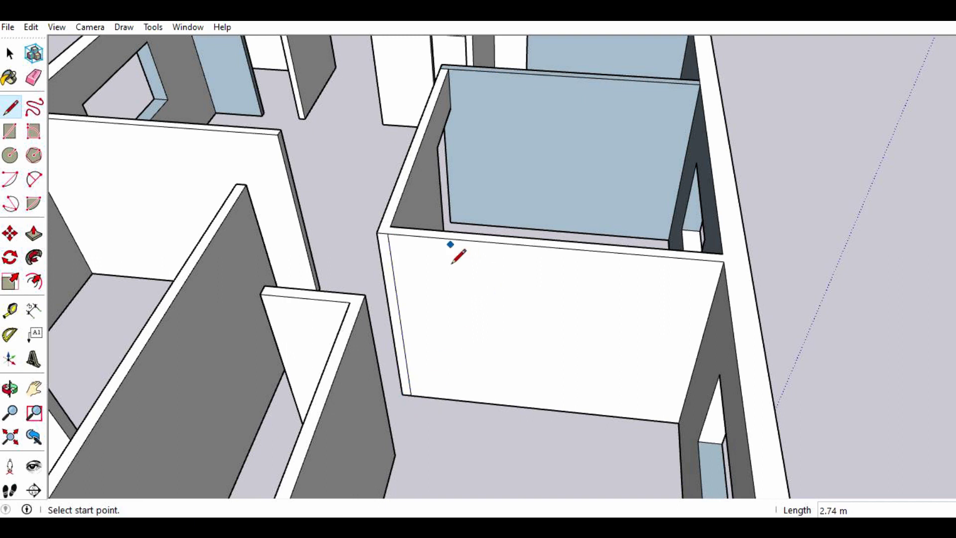
- Draw short edges on the wall's end and edge, and erase a stray edge on the dark face
{"action": "left_click", "coordinate": [9, 107]}
{"action": "left_click", "coordinate": [718, 374]}
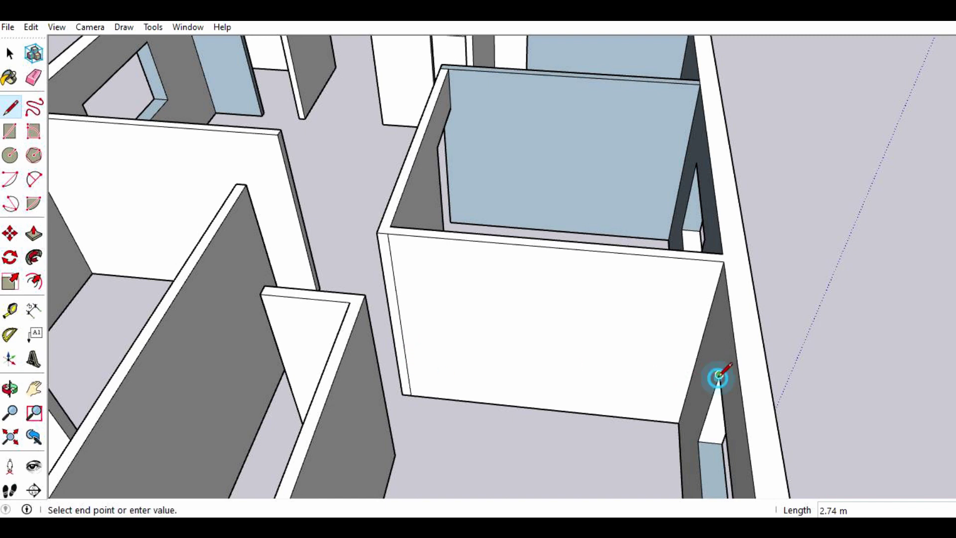
{"action": "left_click", "coordinate": [712, 309]}
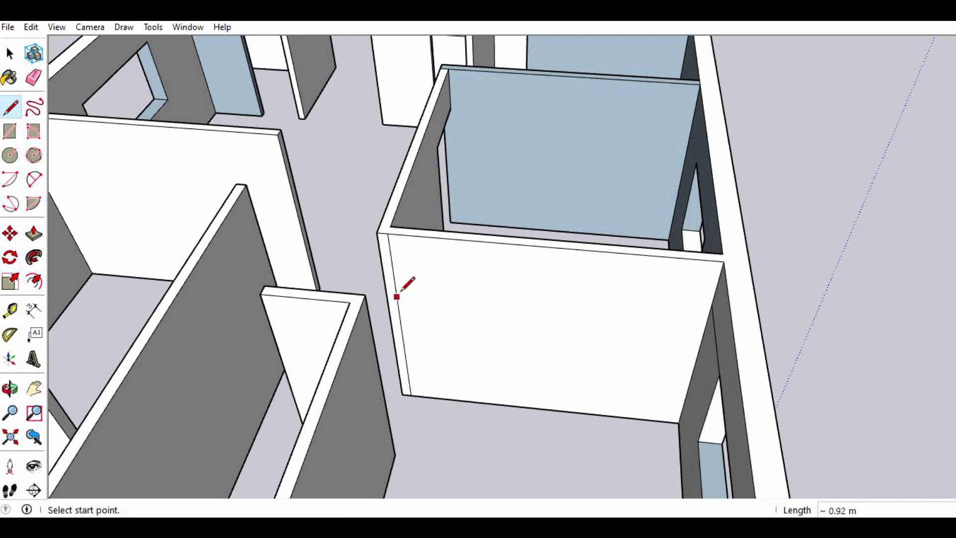
{"action": "left_click", "coordinate": [393, 277]}
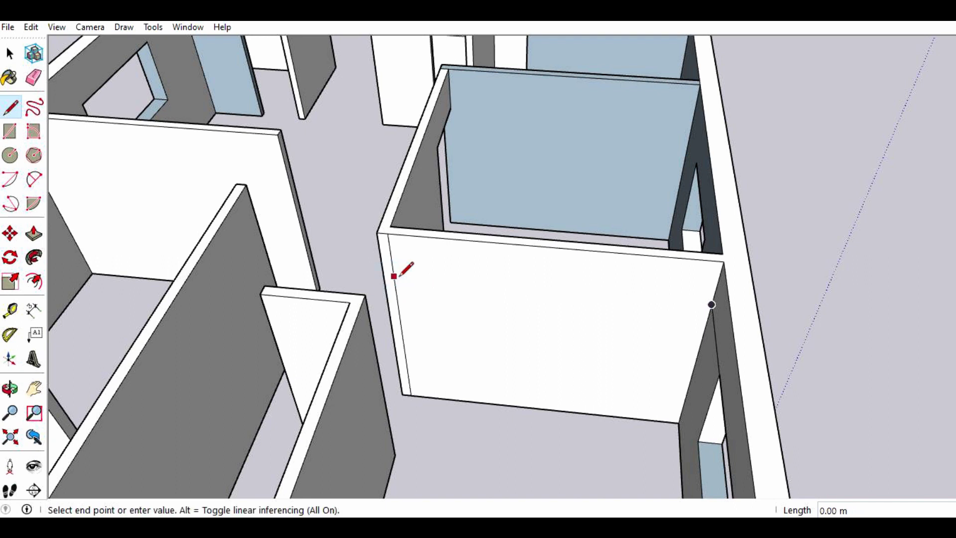
{"action": "left_click", "coordinate": [382, 276]}
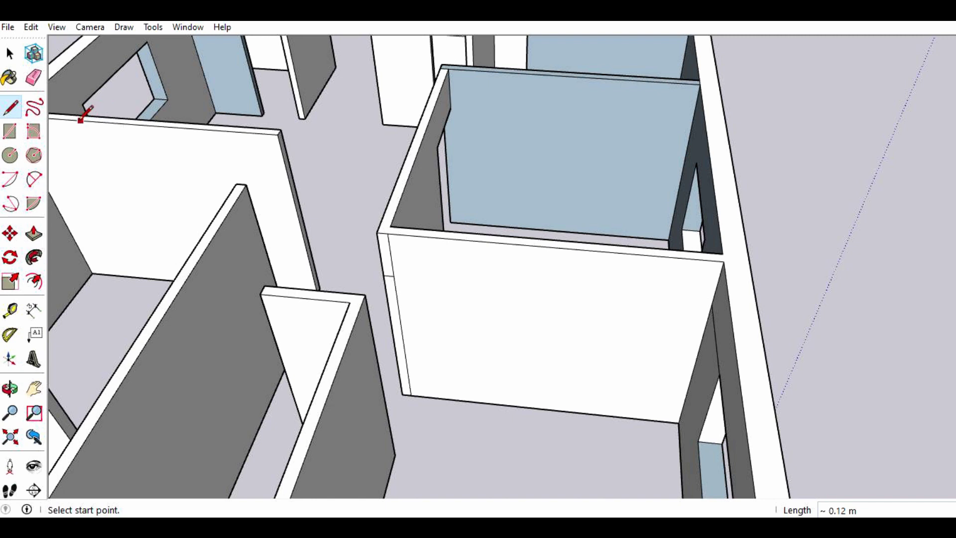
{"action": "left_click", "coordinate": [33, 77]}
{"action": "left_click", "coordinate": [719, 342]}
- Extend the wall's end face left to meet the other wall and erase the leftover vertical edge
{"action": "left_click", "coordinate": [36, 235]}
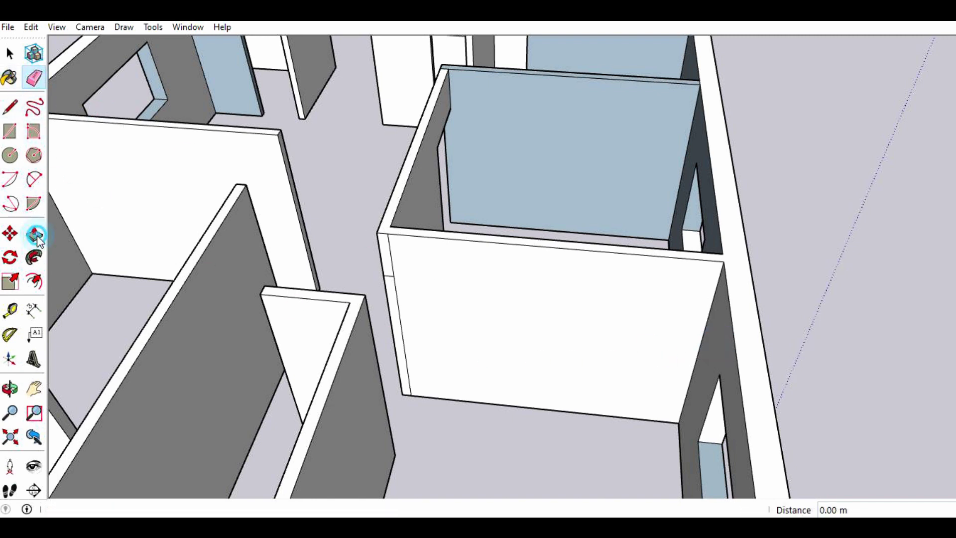
{"action": "left_click_drag", "start_coordinate": [379, 259], "coordinate": [358, 302]}
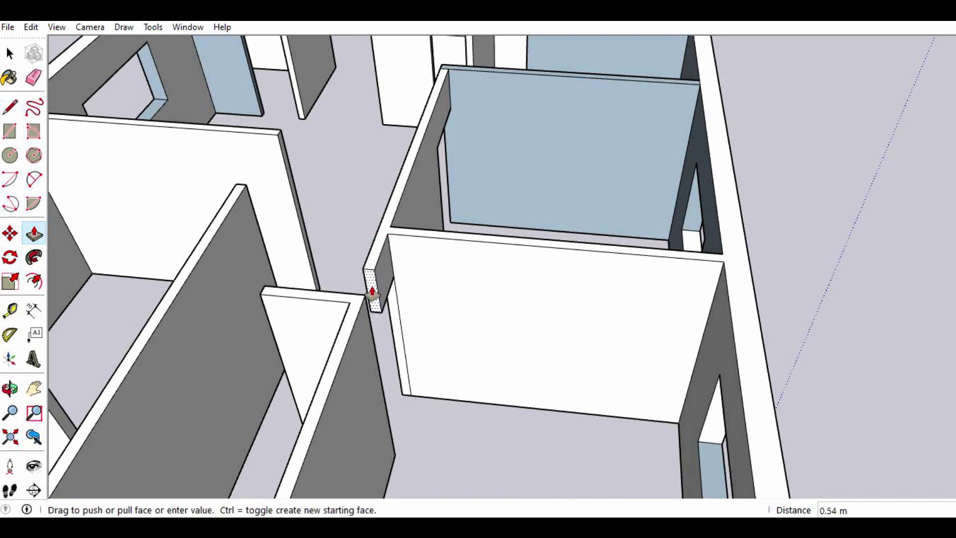
{"action": "left_click", "coordinate": [358, 302]}
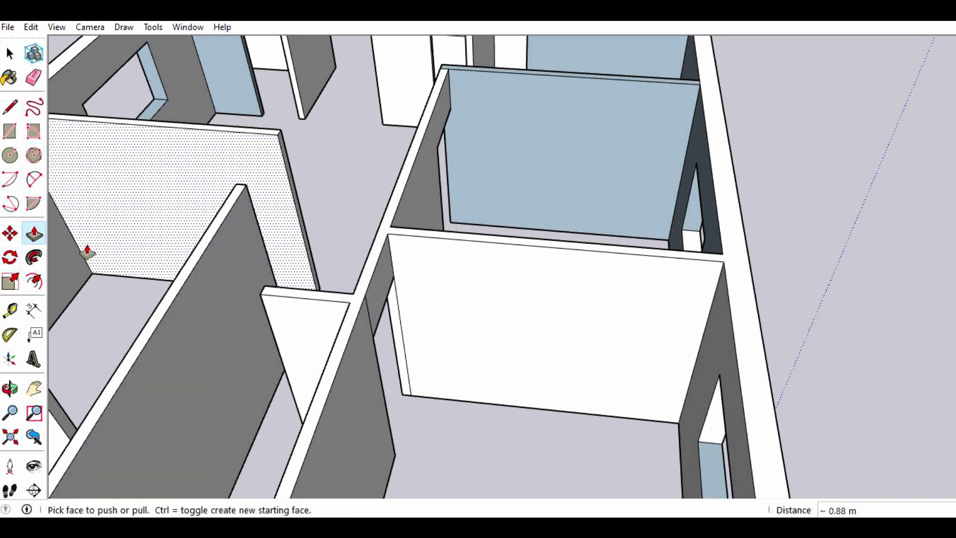
{"action": "left_click", "coordinate": [32, 78]}
{"action": "left_click", "coordinate": [403, 326]}
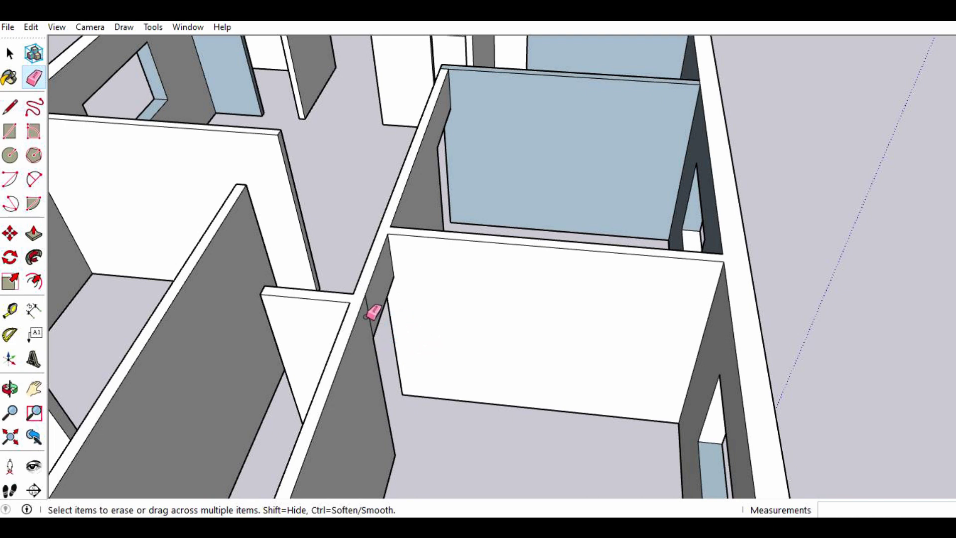
{"action": "scroll", "coordinate": [299, 239], "scroll_direction": "down", "scroll_amount": 1}
{"action": "scroll", "coordinate": [288, 224], "scroll_direction": "down", "scroll_amount": 1}
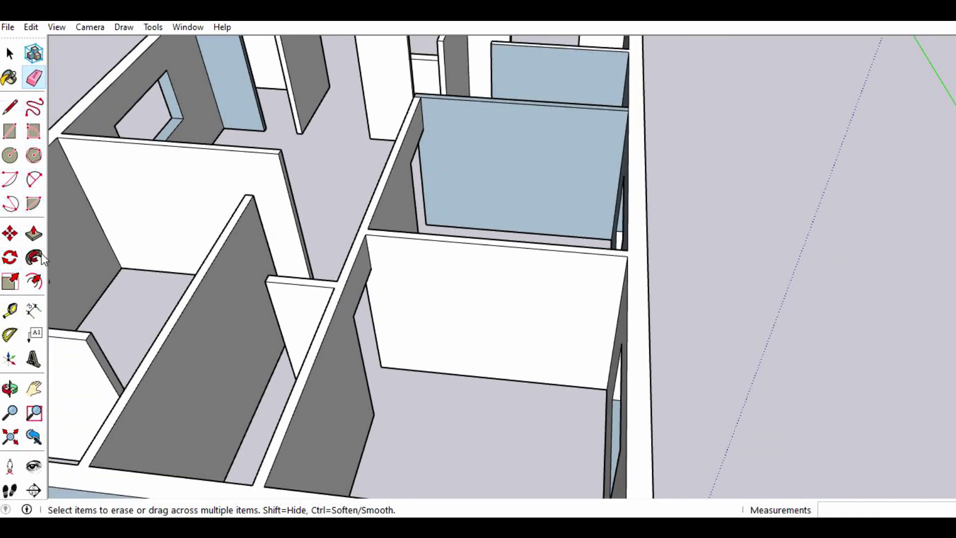
{"action": "left_click", "coordinate": [10, 388]}
- Split the doorway jamb with a 0.12 m edge and pull its upper face 0.77 m across the gap
{"action": "mouse_move", "coordinate": [222, 273]}
{"action": "left_mouse_down"}
{"action": "mouse_move", "coordinate": [526, 209]}
{"action": "mouse_move", "coordinate": [572, 213]}
{"action": "mouse_move", "coordinate": [621, 242]}
{"action": "left_mouse_up"}
{"action": "mouse_move", "coordinate": [470, 226]}
{"action": "left_mouse_down"}
{"action": "mouse_move", "coordinate": [518, 256]}
{"action": "mouse_move", "coordinate": [736, 284]}
{"action": "mouse_move", "coordinate": [819, 251]}
{"action": "left_mouse_up"}
{"action": "left_click_drag", "start_coordinate": [587, 185], "coordinate": [662, 206]}
{"action": "mouse_move", "coordinate": [676, 122]}
{"action": "left_mouse_down"}
{"action": "mouse_move", "coordinate": [699, 85]}
{"action": "mouse_move", "coordinate": [618, 117]}
{"action": "mouse_move", "coordinate": [592, 114]}
{"action": "left_mouse_up"}
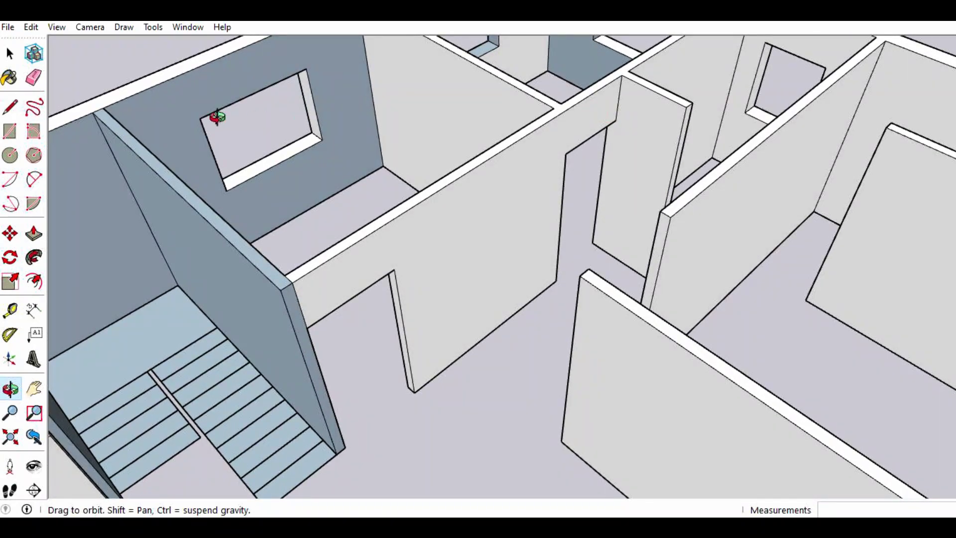
{"action": "left_click", "coordinate": [10, 106]}
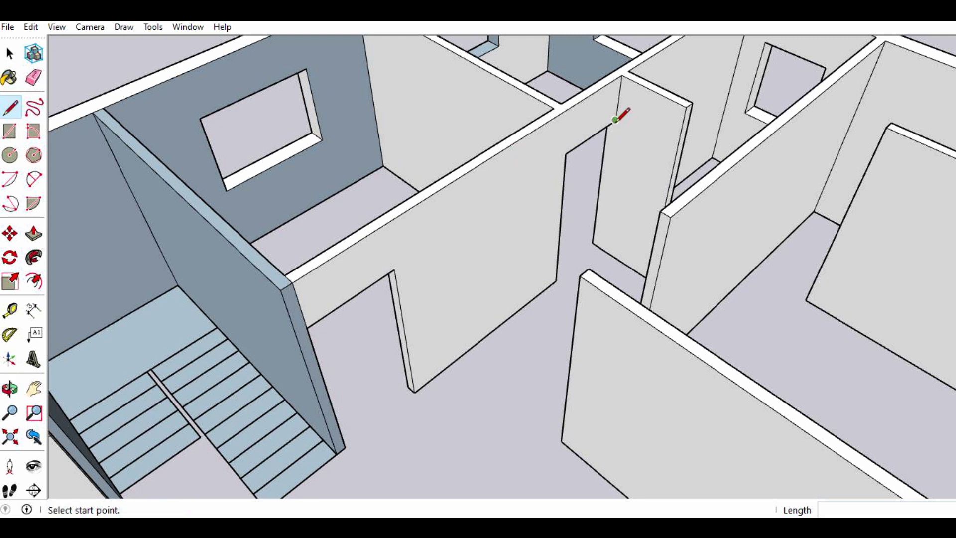
{"action": "left_click", "coordinate": [677, 149]}
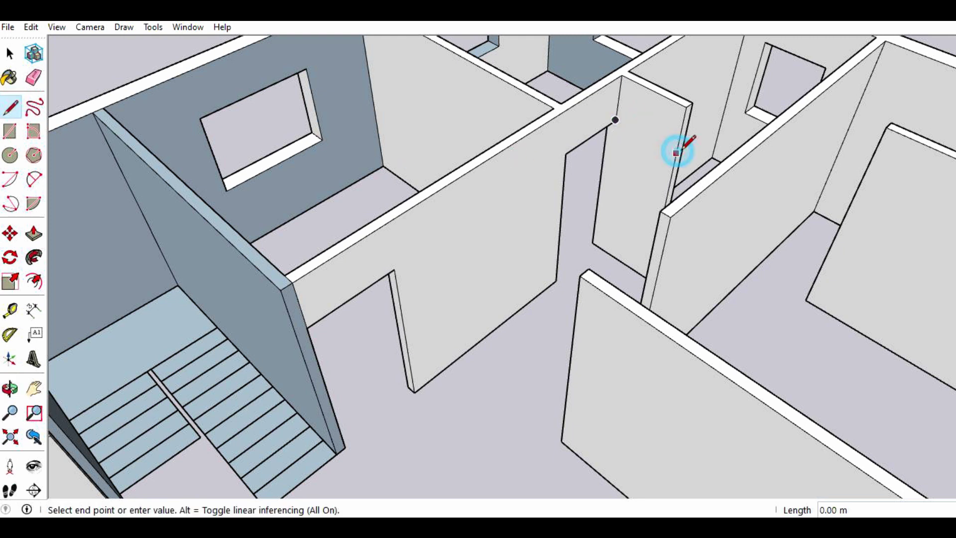
{"action": "left_click", "coordinate": [682, 147]}
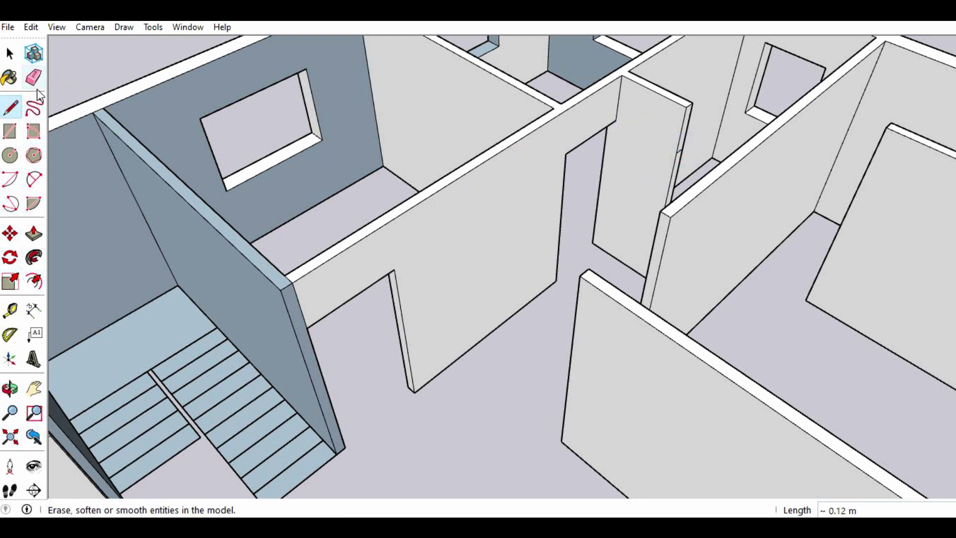
{"action": "left_click", "coordinate": [34, 234]}
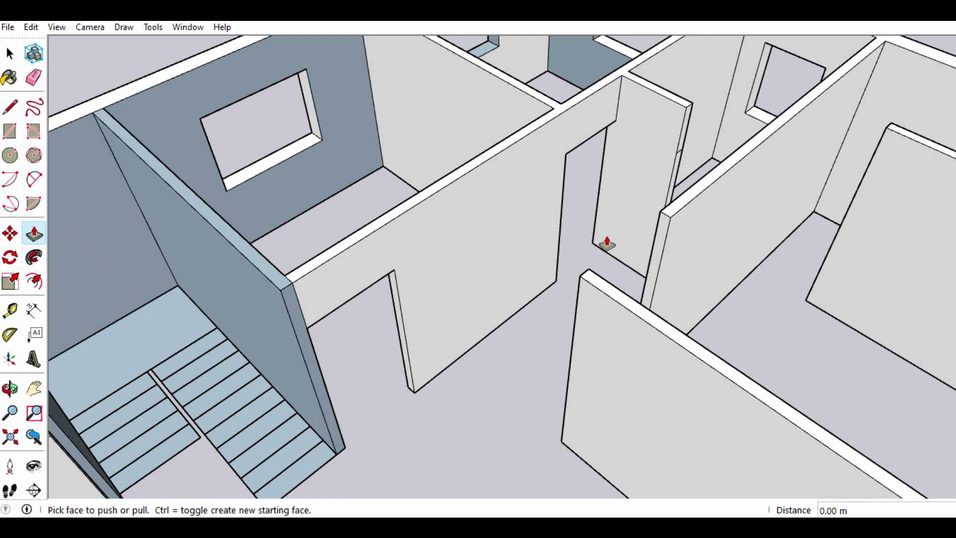
{"action": "left_click_drag", "start_coordinate": [684, 145], "coordinate": [759, 149]}
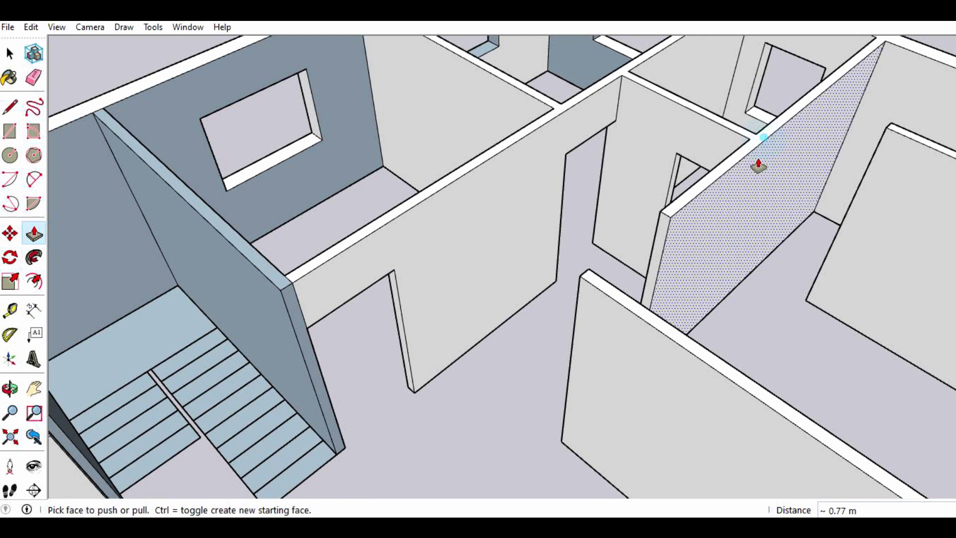
{"action": "scroll", "coordinate": [546, 282], "scroll_direction": "down", "scroll_amount": 2}
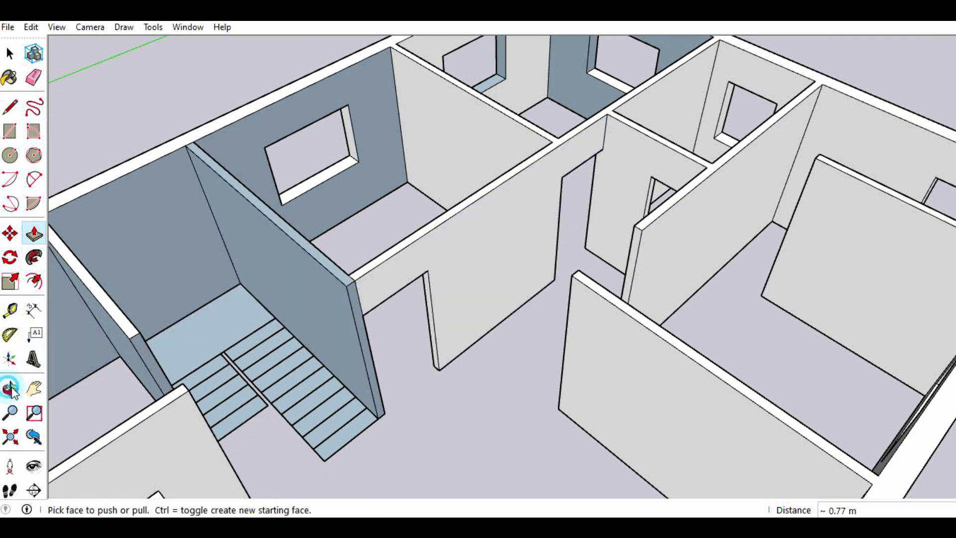
- Draw a short edge across the end of the wall beside the windowed room
{"action": "left_click", "coordinate": [10, 388]}
{"action": "mouse_move", "coordinate": [288, 245]}
{"action": "left_mouse_down"}
{"action": "mouse_move", "coordinate": [321, 228]}
{"action": "mouse_move", "coordinate": [480, 190]}
{"action": "mouse_move", "coordinate": [503, 229]}
{"action": "mouse_move", "coordinate": [438, 202]}
{"action": "mouse_move", "coordinate": [367, 205]}
{"action": "mouse_move", "coordinate": [362, 218]}
{"action": "mouse_move", "coordinate": [409, 239]}
{"action": "mouse_move", "coordinate": [591, 254]}
{"action": "mouse_move", "coordinate": [650, 277]}
{"action": "mouse_move", "coordinate": [556, 218]}
{"action": "left_mouse_up"}
{"action": "mouse_move", "coordinate": [514, 188]}
{"action": "left_mouse_down"}
{"action": "mouse_move", "coordinate": [574, 241]}
{"action": "mouse_move", "coordinate": [715, 215]}
{"action": "mouse_move", "coordinate": [573, 229]}
{"action": "left_mouse_up"}
{"action": "mouse_move", "coordinate": [508, 231]}
{"action": "left_mouse_down"}
{"action": "mouse_move", "coordinate": [621, 222]}
{"action": "mouse_move", "coordinate": [622, 232]}
{"action": "mouse_move", "coordinate": [502, 158]}
{"action": "mouse_move", "coordinate": [559, 150]}
{"action": "mouse_move", "coordinate": [489, 68]}
{"action": "left_mouse_up"}
{"action": "scroll", "coordinate": [488, 58], "scroll_direction": "up", "scroll_amount": 3}
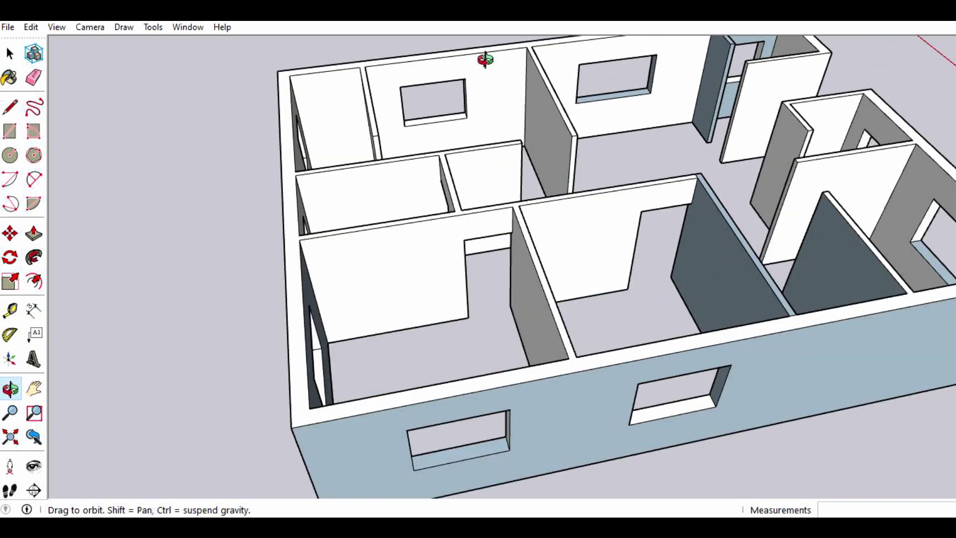
{"action": "scroll", "coordinate": [487, 59], "scroll_direction": "up", "scroll_amount": 2}
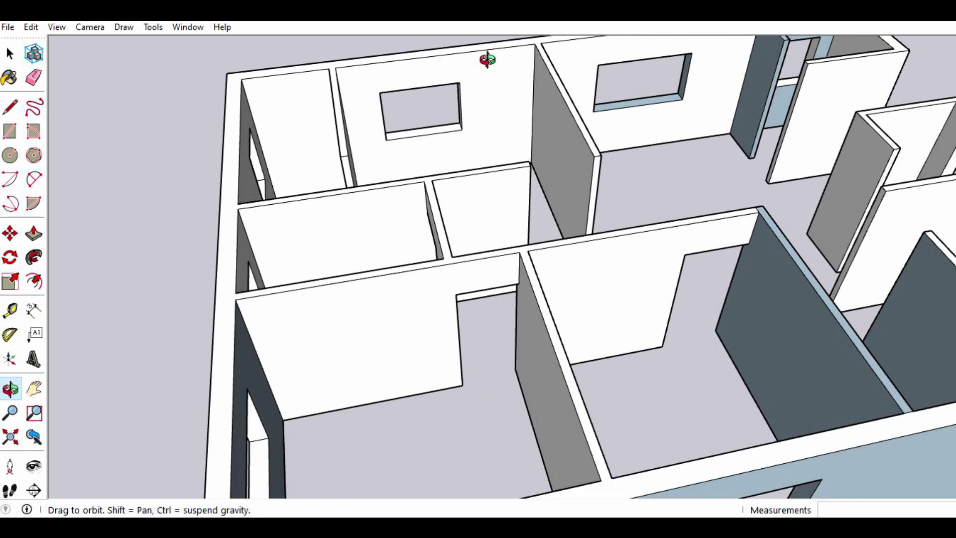
{"action": "left_click", "coordinate": [10, 106]}
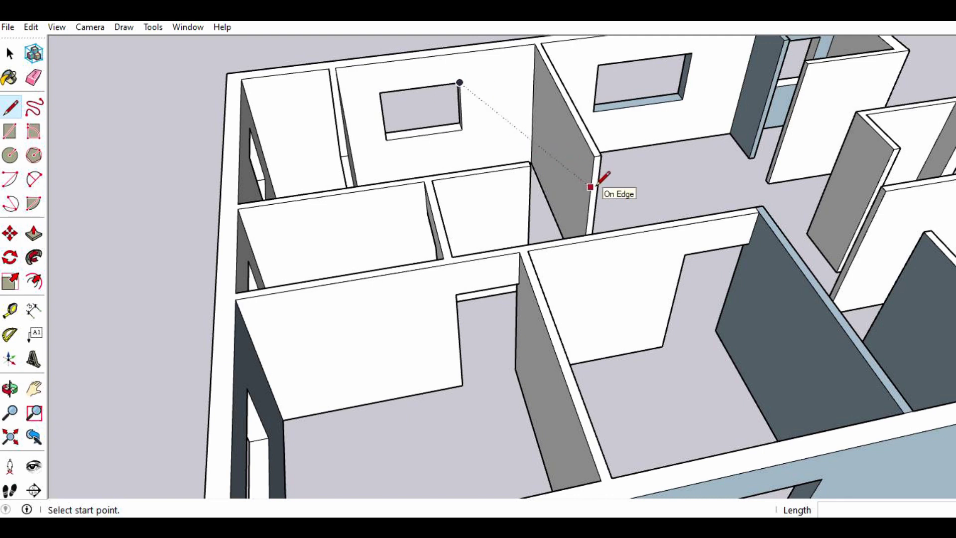
{"action": "left_click", "coordinate": [459, 82]}
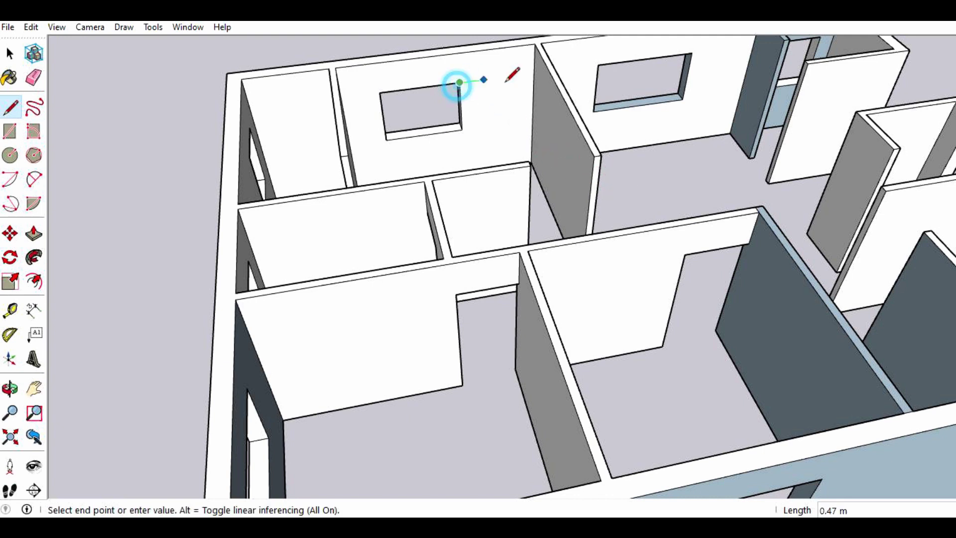
{"action": "left_click", "coordinate": [533, 73]}
{"action": "left_click", "coordinate": [590, 187]}
{"action": "left_click", "coordinate": [597, 186]}
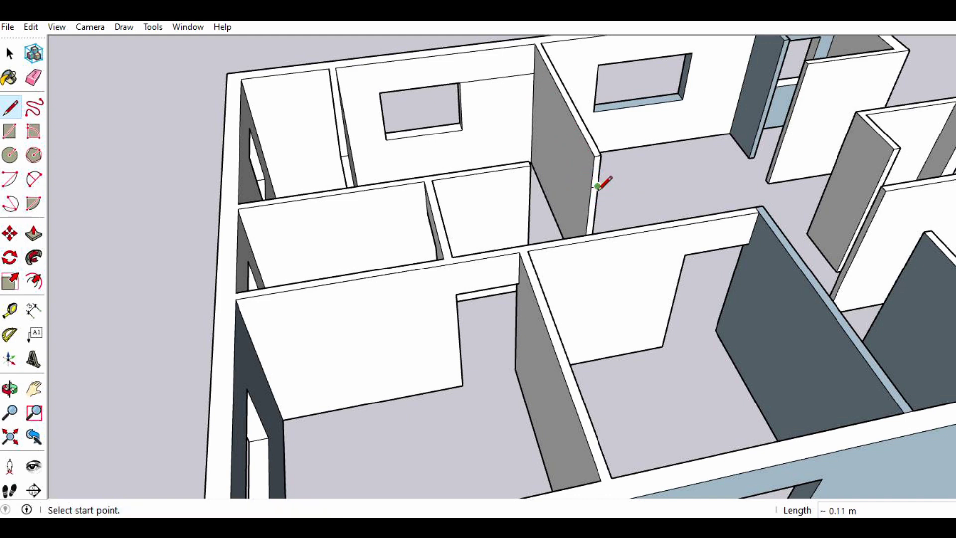
- Erase the stray window-corner edge, pull the wall end 1.64 m, then undo that extension
{"action": "left_click", "coordinate": [34, 77]}
{"action": "left_click", "coordinate": [509, 78]}
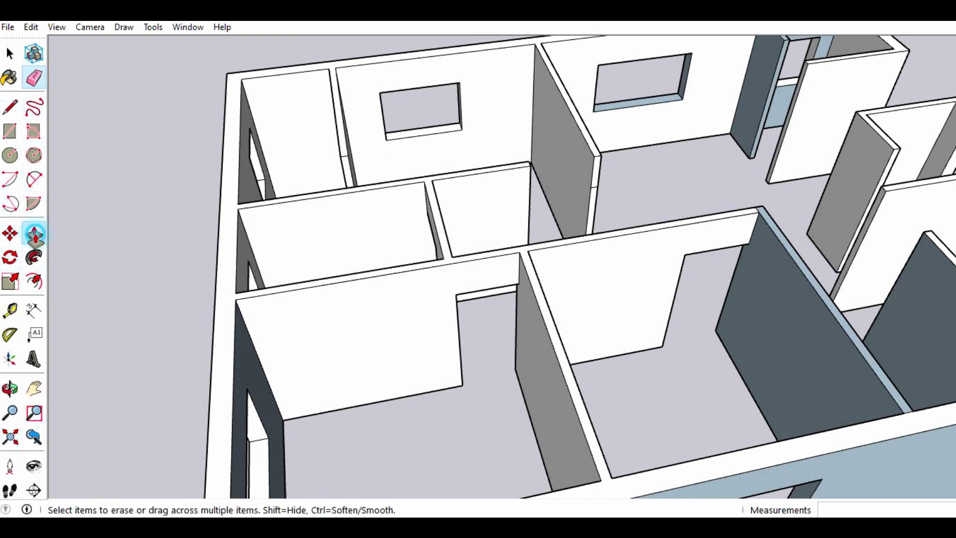
{"action": "left_click", "coordinate": [34, 234]}
{"action": "left_click", "coordinate": [596, 185]}
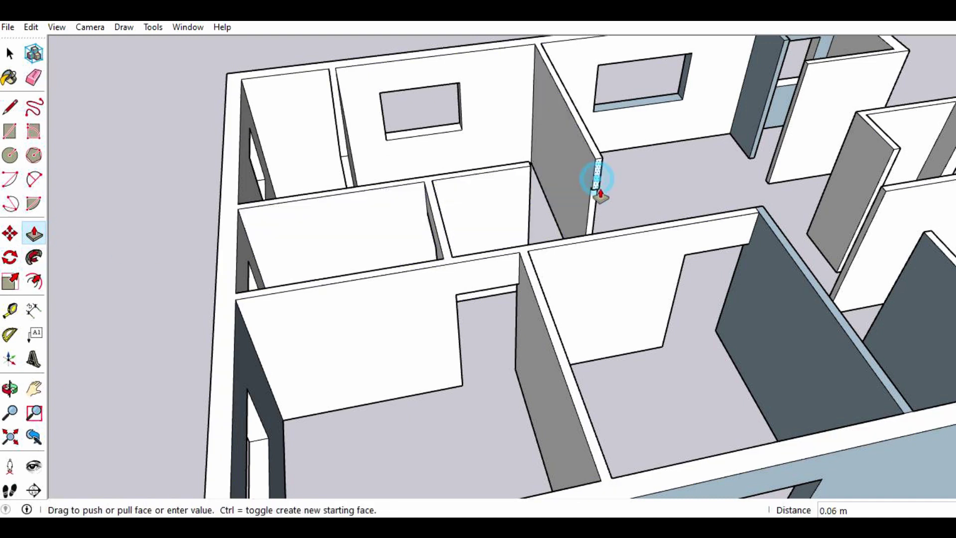
{"action": "left_click", "coordinate": [646, 230]}
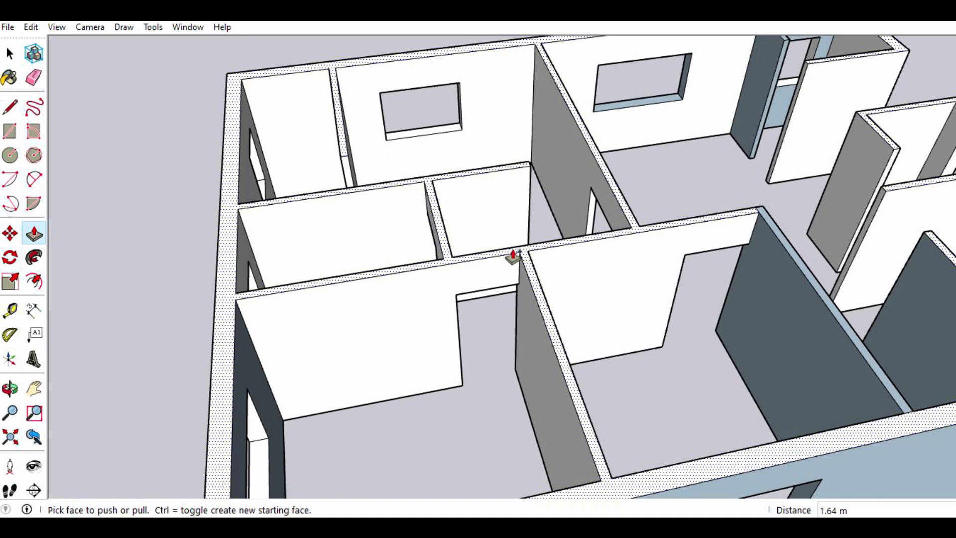
{"action": "key", "text": "ctrl+z"}
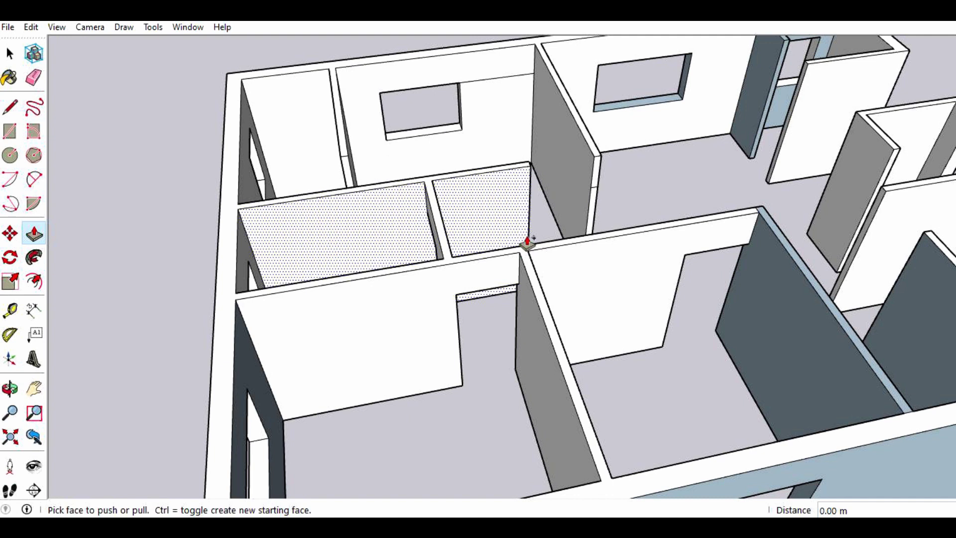
- Split the wall end with a 0.12 m edge and pull its upper part 1.00 m as a doorway header
{"action": "left_click", "coordinate": [10, 388]}
{"action": "mouse_move", "coordinate": [646, 180]}
{"action": "left_mouse_down"}
{"action": "mouse_move", "coordinate": [443, 187]}
{"action": "mouse_move", "coordinate": [356, 162]}
{"action": "left_mouse_up"}
{"action": "scroll", "coordinate": [538, 159], "scroll_direction": "up", "scroll_amount": 3}
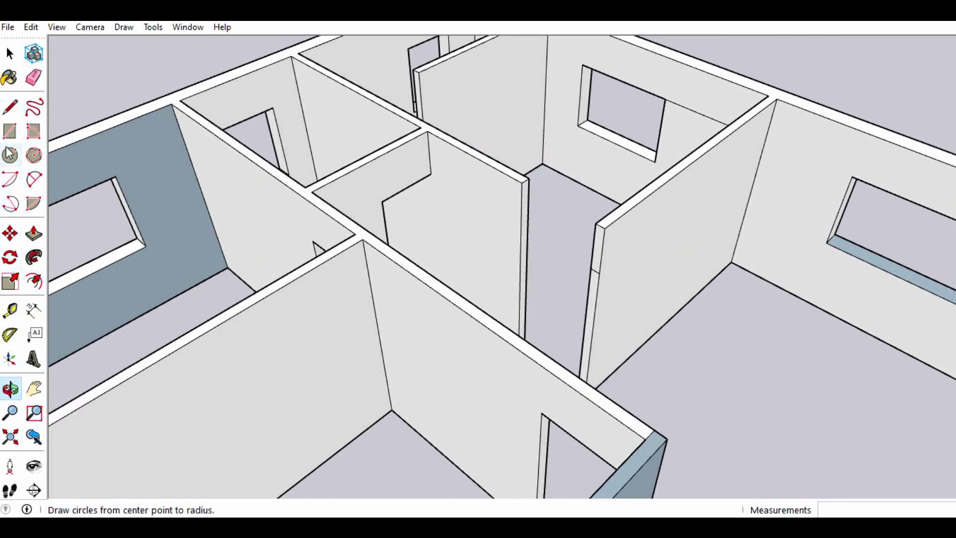
{"action": "left_click", "coordinate": [10, 106]}
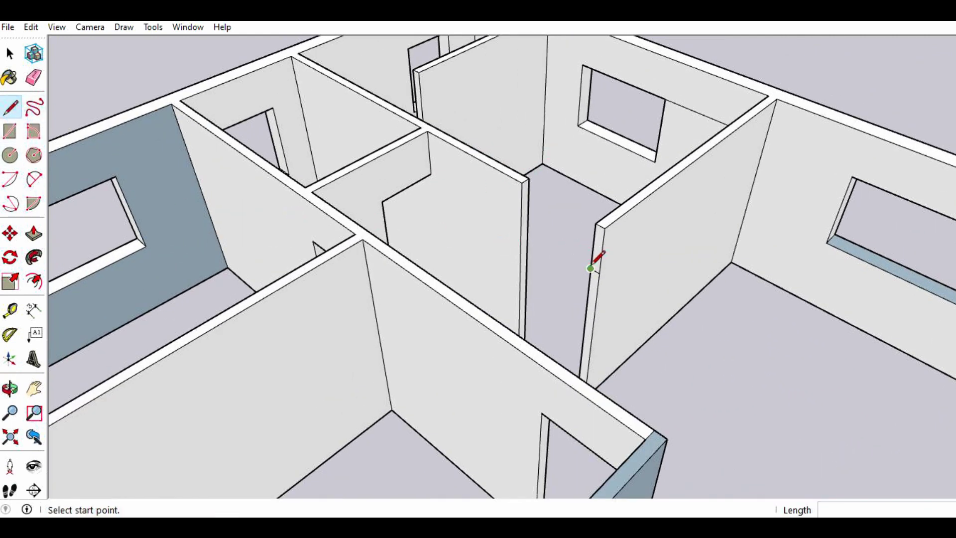
{"action": "left_click", "coordinate": [521, 226]}
{"action": "left_click", "coordinate": [525, 222]}
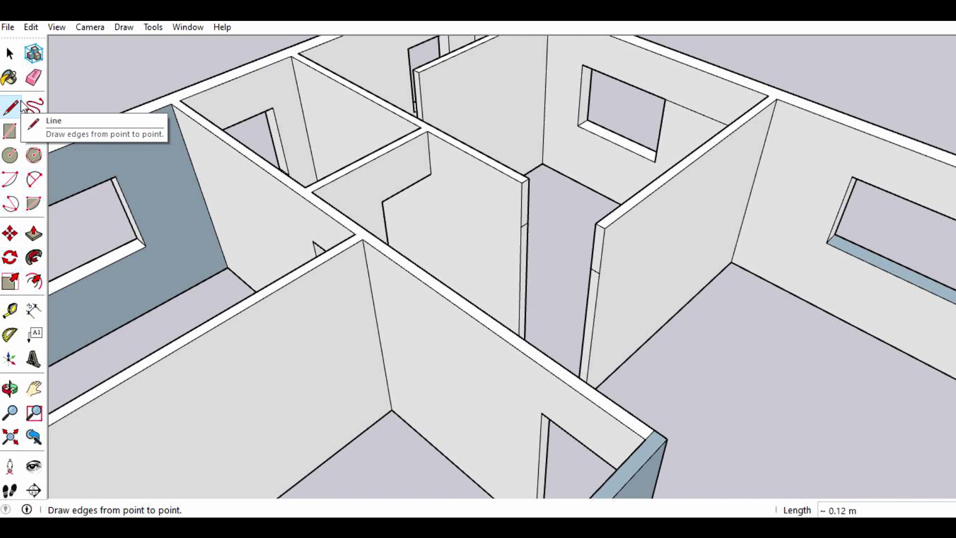
{"action": "left_click", "coordinate": [33, 233]}
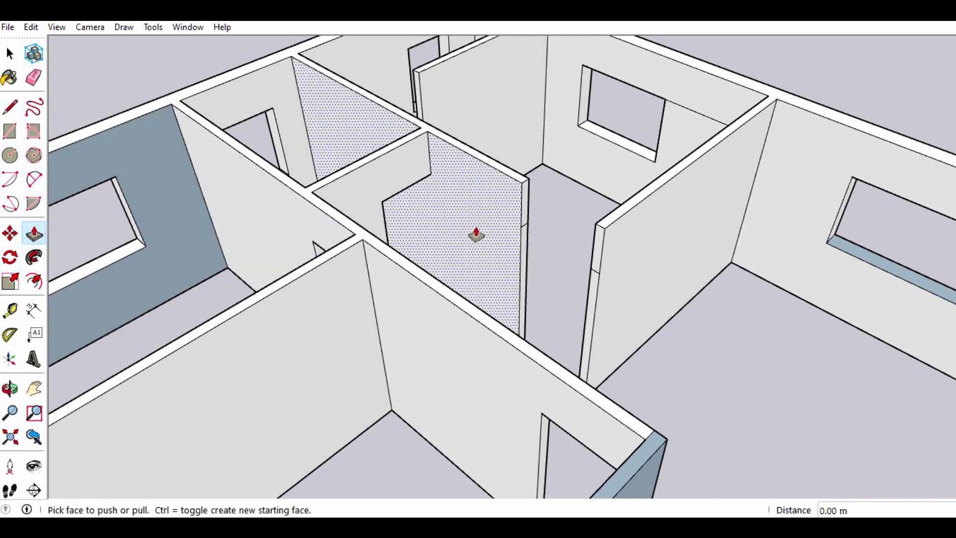
{"action": "left_click", "coordinate": [520, 206]}
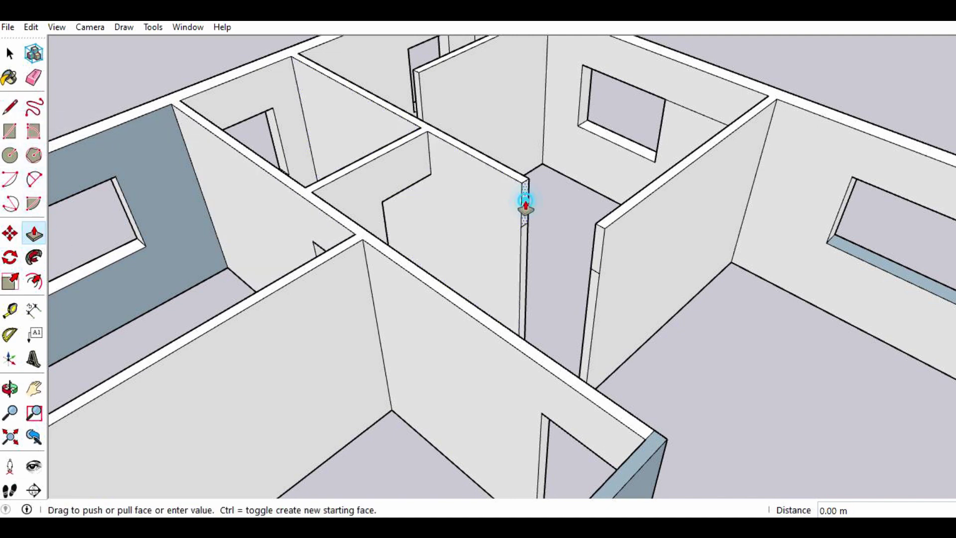
{"action": "left_click", "coordinate": [603, 234]}
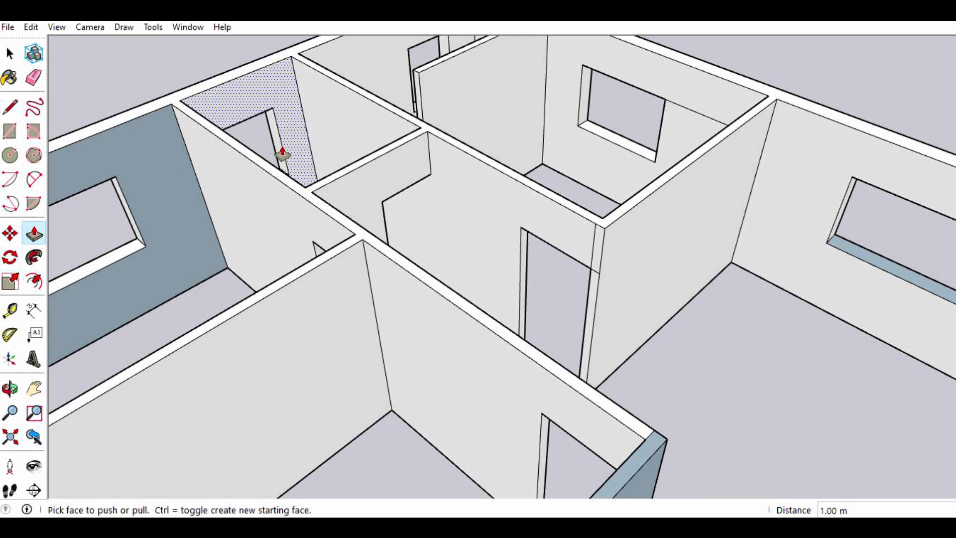
{"action": "left_click", "coordinate": [34, 77]}
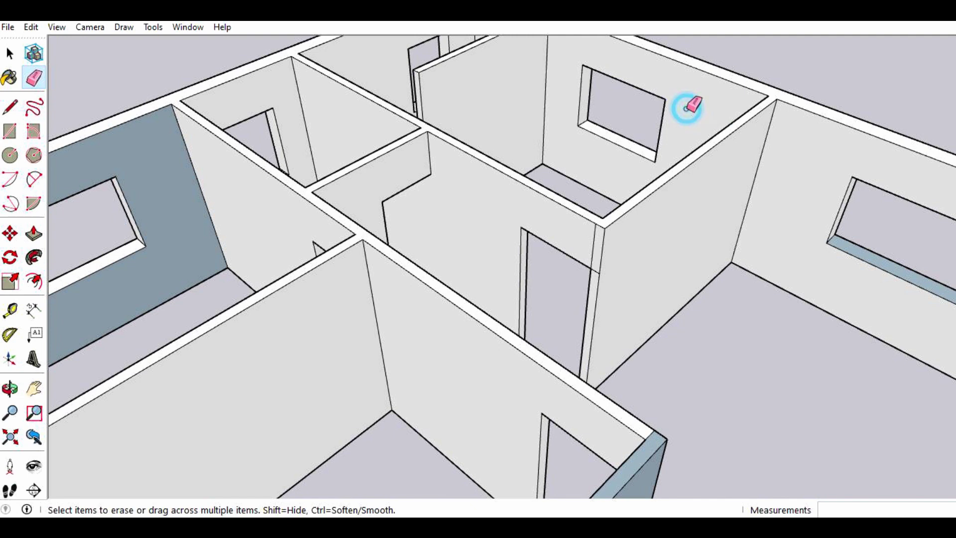
{"action": "scroll", "coordinate": [595, 264], "scroll_direction": "up", "scroll_amount": 1}
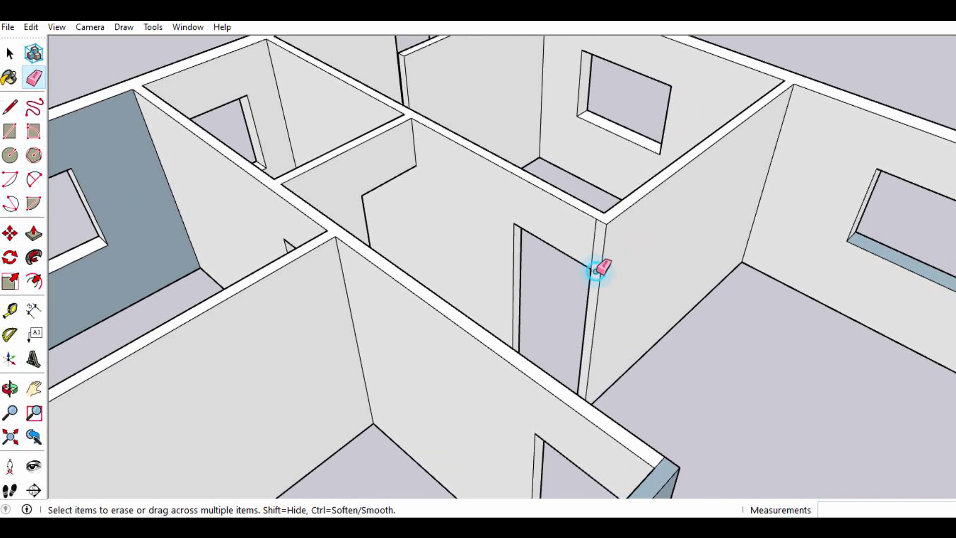
- Zoom out and orbit around the whole house, then zoom in over the rooms beside the staircase
{"action": "scroll", "coordinate": [606, 246], "scroll_direction": "down", "scroll_amount": 1}
{"action": "scroll", "coordinate": [558, 273], "scroll_direction": "down", "scroll_amount": 3}
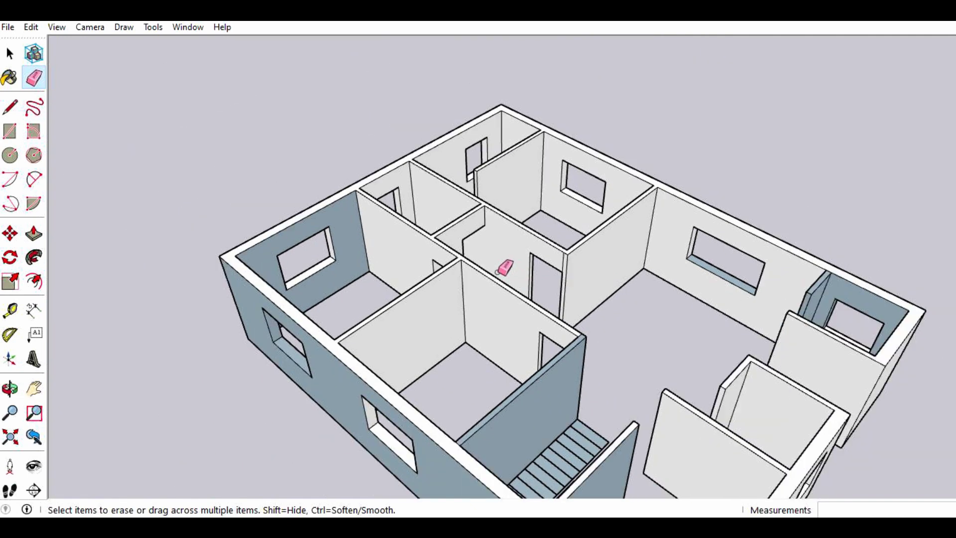
{"action": "scroll", "coordinate": [493, 252], "scroll_direction": "down", "scroll_amount": 1}
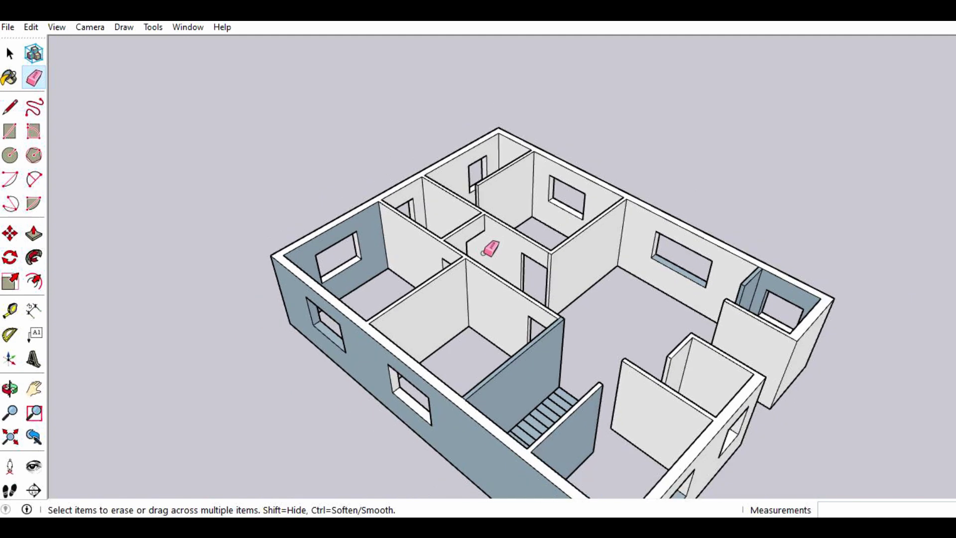
{"action": "left_click", "coordinate": [12, 391]}
{"action": "mouse_move", "coordinate": [655, 348]}
{"action": "left_mouse_down"}
{"action": "mouse_move", "coordinate": [467, 277]}
{"action": "mouse_move", "coordinate": [442, 298]}
{"action": "mouse_move", "coordinate": [390, 305]}
{"action": "mouse_move", "coordinate": [363, 321]}
{"action": "mouse_move", "coordinate": [378, 321]}
{"action": "mouse_move", "coordinate": [416, 301]}
{"action": "mouse_move", "coordinate": [272, 344]}
{"action": "left_mouse_up"}
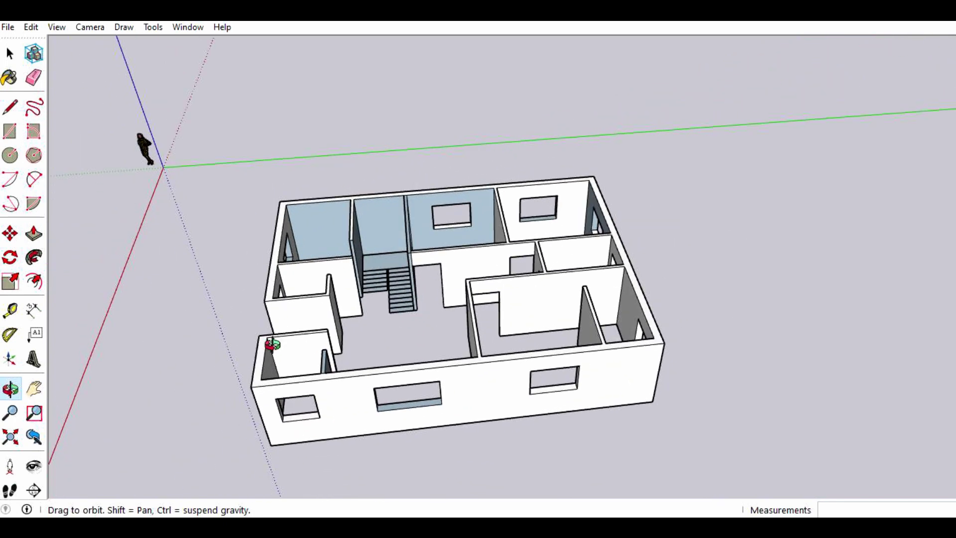
{"action": "scroll", "coordinate": [364, 259], "scroll_direction": "up", "scroll_amount": 1}
{"action": "mouse_move", "coordinate": [448, 269]}
{"action": "left_mouse_down"}
{"action": "mouse_move", "coordinate": [294, 337]}
{"action": "mouse_move", "coordinate": [243, 308]}
{"action": "left_mouse_up"}
{"action": "scroll", "coordinate": [369, 188], "scroll_direction": "up", "scroll_amount": 2}
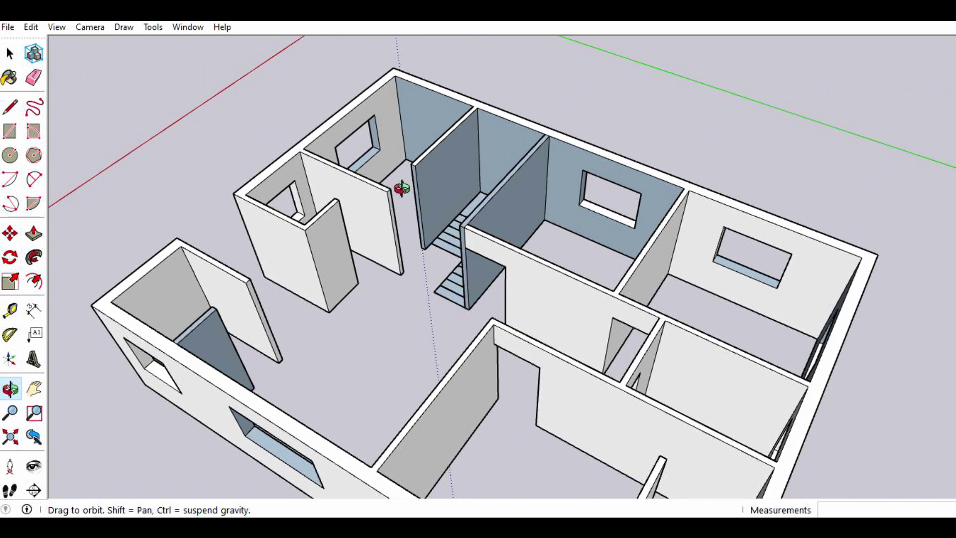
{"action": "scroll", "coordinate": [402, 188], "scroll_direction": "up", "scroll_amount": 1}
{"action": "scroll", "coordinate": [402, 188], "scroll_direction": "up", "scroll_amount": 2}
{"action": "scroll", "coordinate": [418, 145], "scroll_direction": "up", "scroll_amount": 1}
{"action": "scroll", "coordinate": [422, 144], "scroll_direction": "up", "scroll_amount": 1}
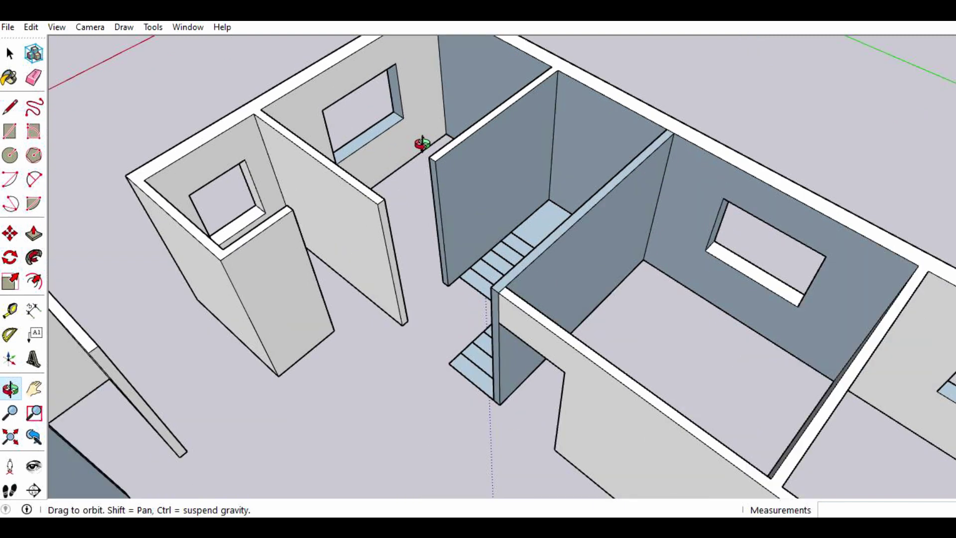
{"action": "left_click_drag", "start_coordinate": [438, 219], "coordinate": [395, 185]}
- Draw short splitting lines across the wall ends on both sides of the doorway
{"action": "left_click", "coordinate": [11, 106]}
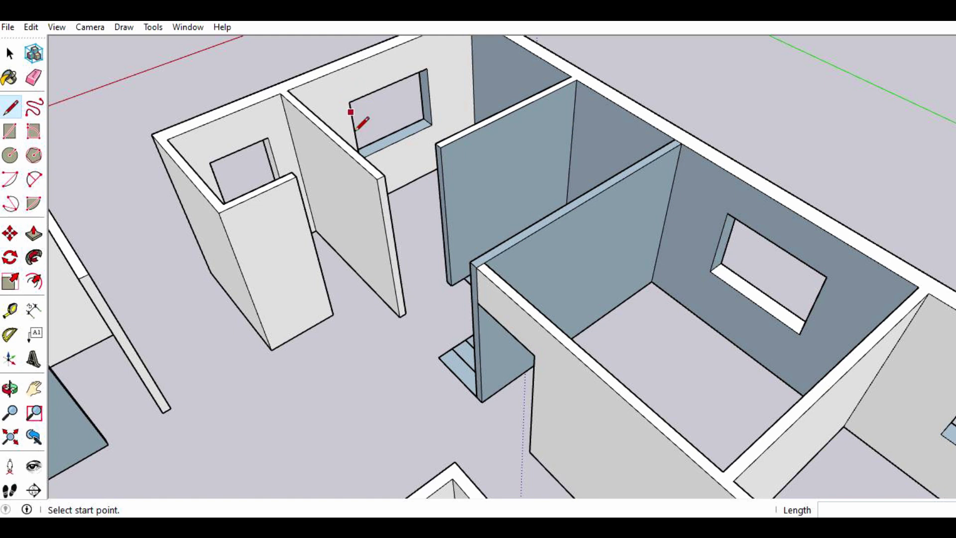
{"action": "left_click", "coordinate": [268, 137]}
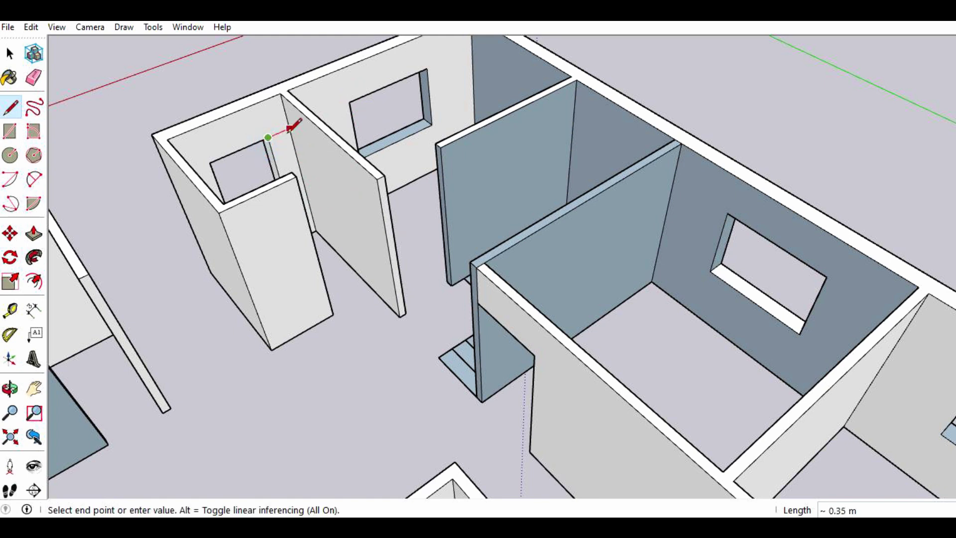
{"action": "left_click", "coordinate": [287, 134]}
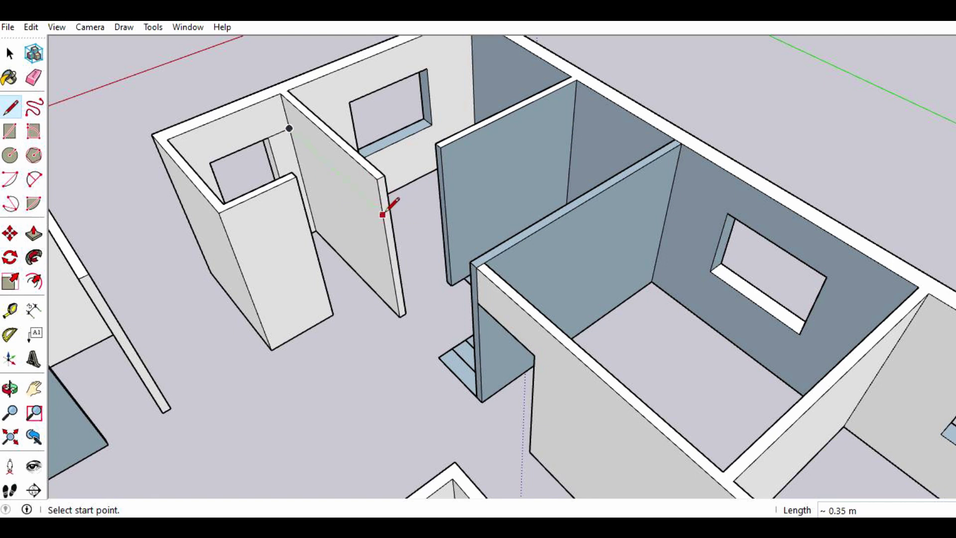
{"action": "left_click", "coordinate": [382, 214]}
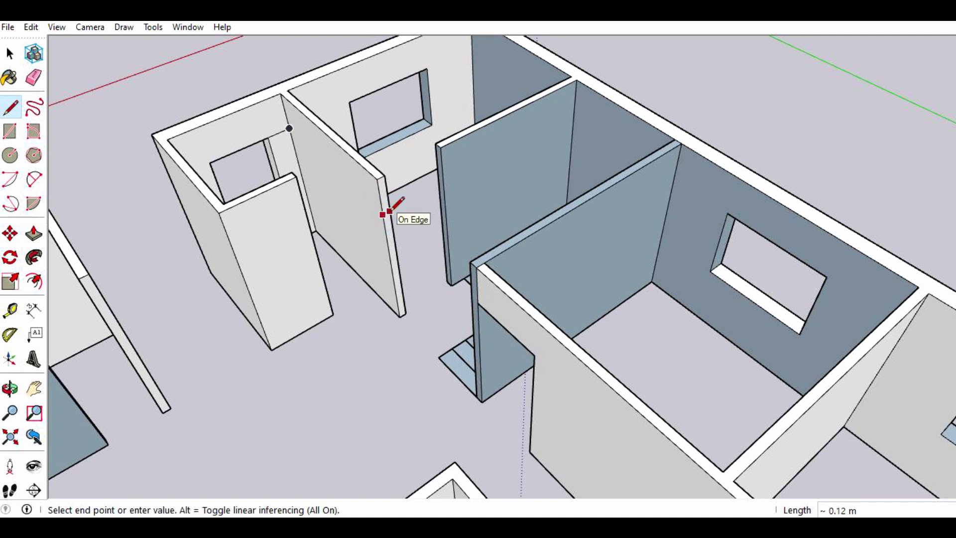
{"action": "left_click", "coordinate": [384, 214]}
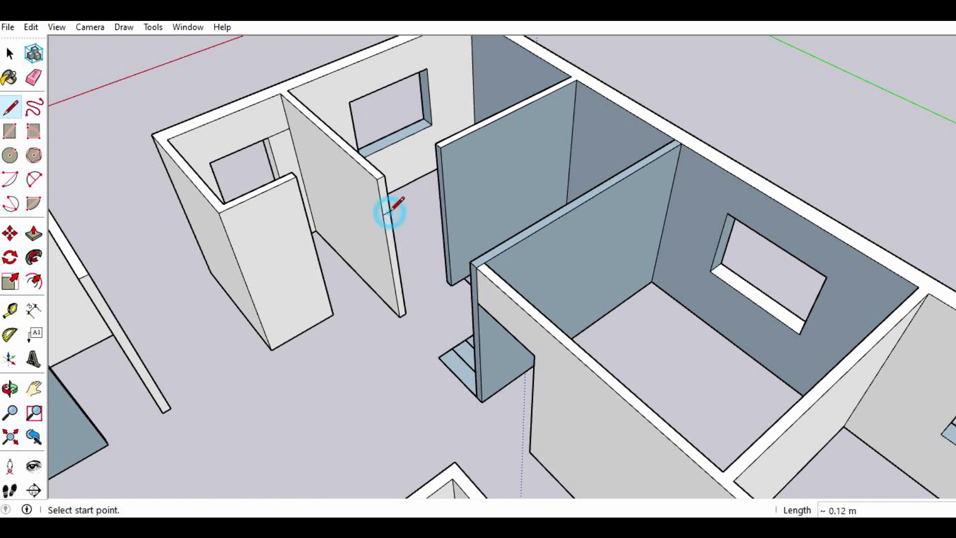
{"action": "left_click", "coordinate": [442, 183]}
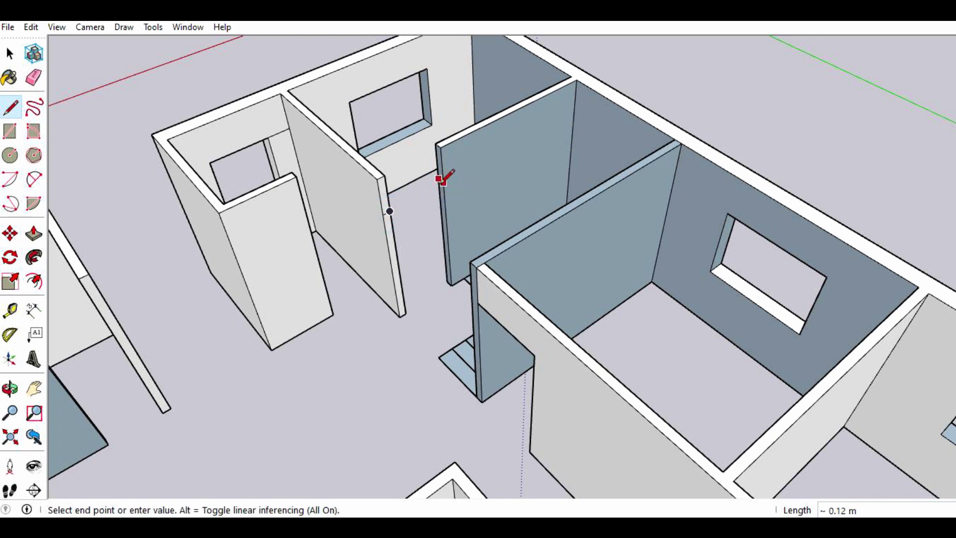
{"action": "left_click", "coordinate": [439, 179]}
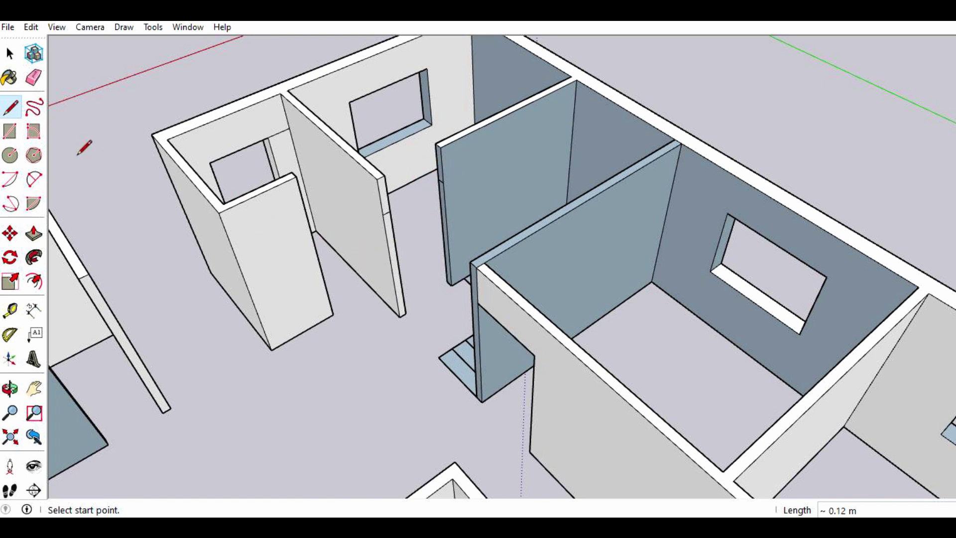
- Pull the blue wall face across to the white wall and erase the leftover joint edge
{"action": "left_click", "coordinate": [34, 233]}
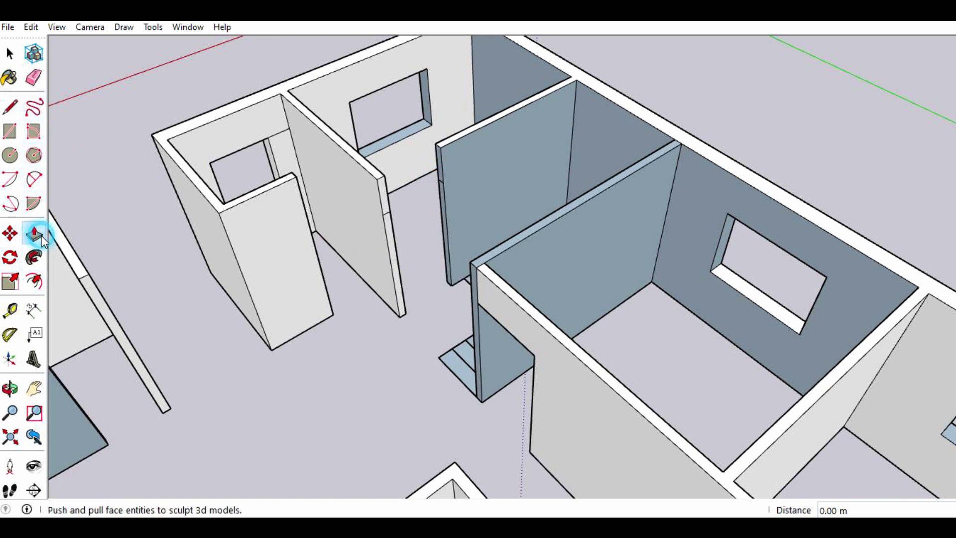
{"action": "mouse_move", "coordinate": [443, 175]}
{"action": "left_mouse_down"}
{"action": "mouse_move", "coordinate": [372, 199]}
{"action": "mouse_move", "coordinate": [389, 192]}
{"action": "left_mouse_up"}
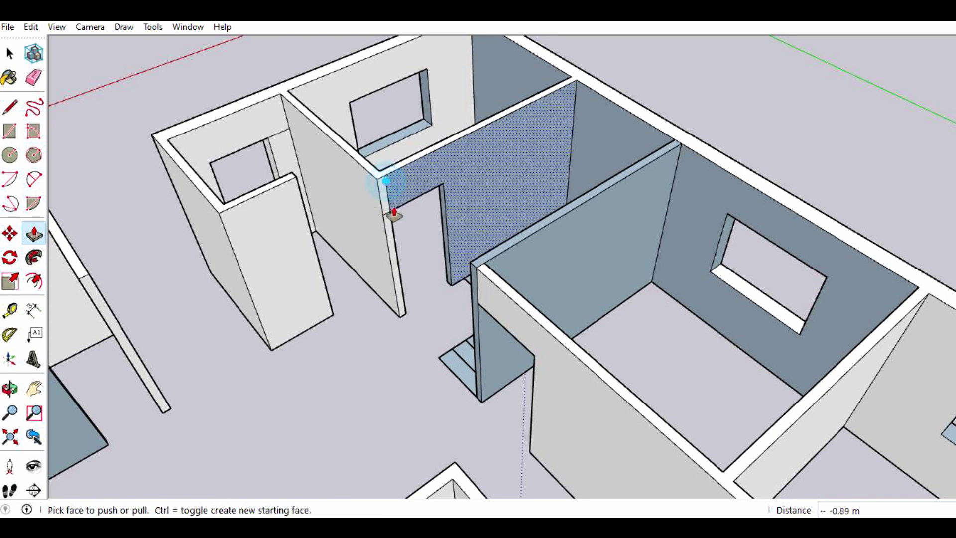
{"action": "left_click", "coordinate": [33, 77]}
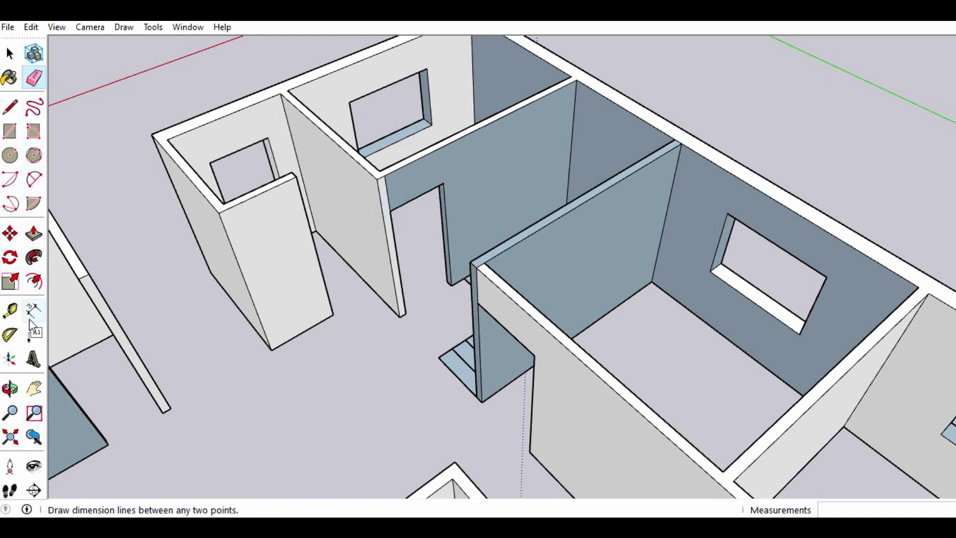
{"action": "left_click", "coordinate": [10, 388]}
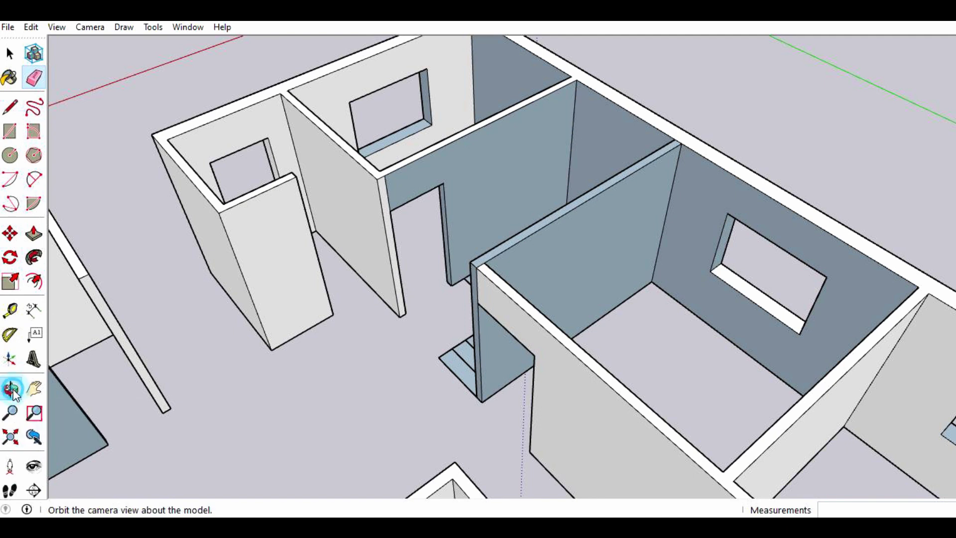
{"action": "mouse_move", "coordinate": [401, 239]}
{"action": "left_mouse_down"}
{"action": "mouse_move", "coordinate": [299, 263]}
{"action": "mouse_move", "coordinate": [271, 224]}
{"action": "left_mouse_up"}
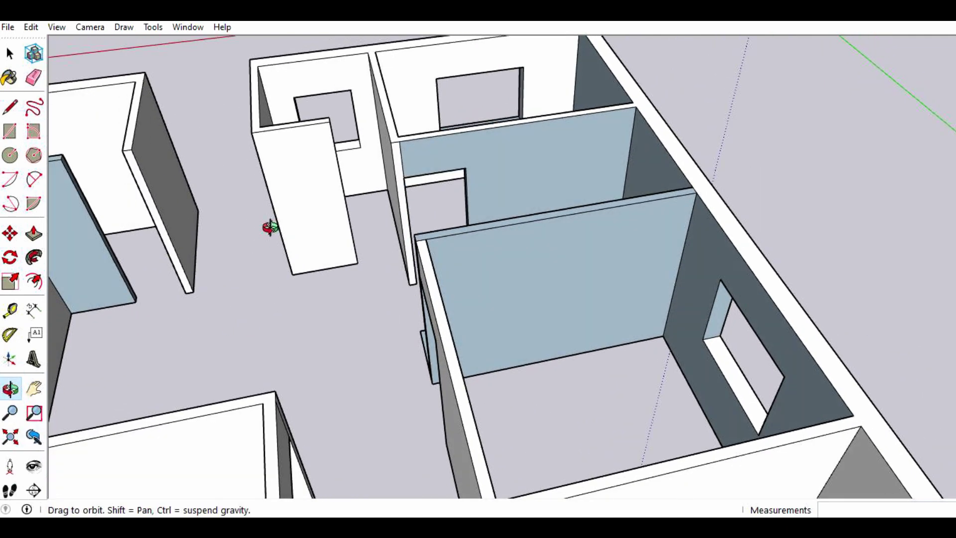
{"action": "left_click", "coordinate": [33, 78]}
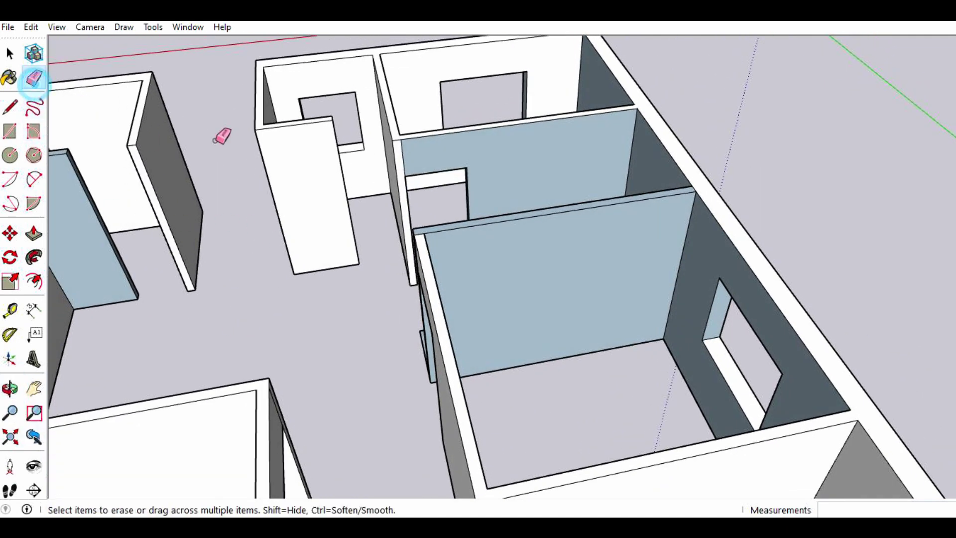
{"action": "left_click", "coordinate": [402, 148]}
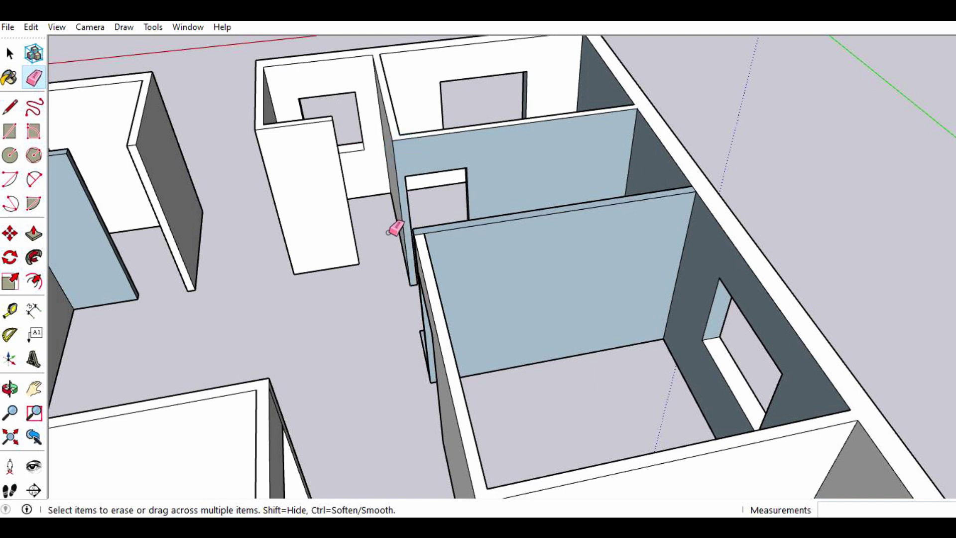
- Draw a roughly 0.42 m edge on the wall end at the doorway beside the small room
{"action": "middle_click_drag", "start_coordinate": [391, 230], "coordinate": [348, 258]}
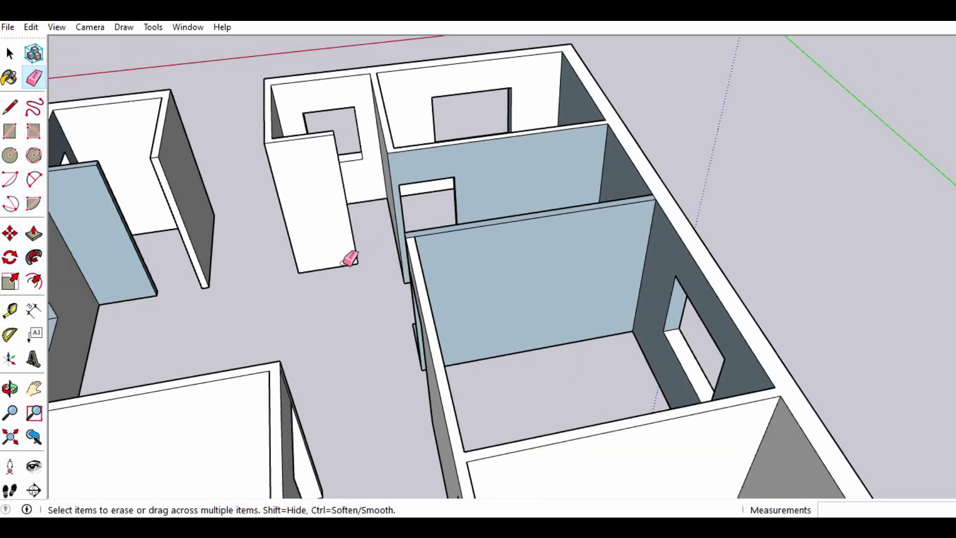
{"action": "left_click", "coordinate": [10, 388]}
{"action": "mouse_move", "coordinate": [446, 98]}
{"action": "left_mouse_down"}
{"action": "mouse_move", "coordinate": [380, 85]}
{"action": "mouse_move", "coordinate": [358, 94]}
{"action": "mouse_move", "coordinate": [341, 72]}
{"action": "mouse_move", "coordinate": [309, 77]}
{"action": "left_mouse_up"}
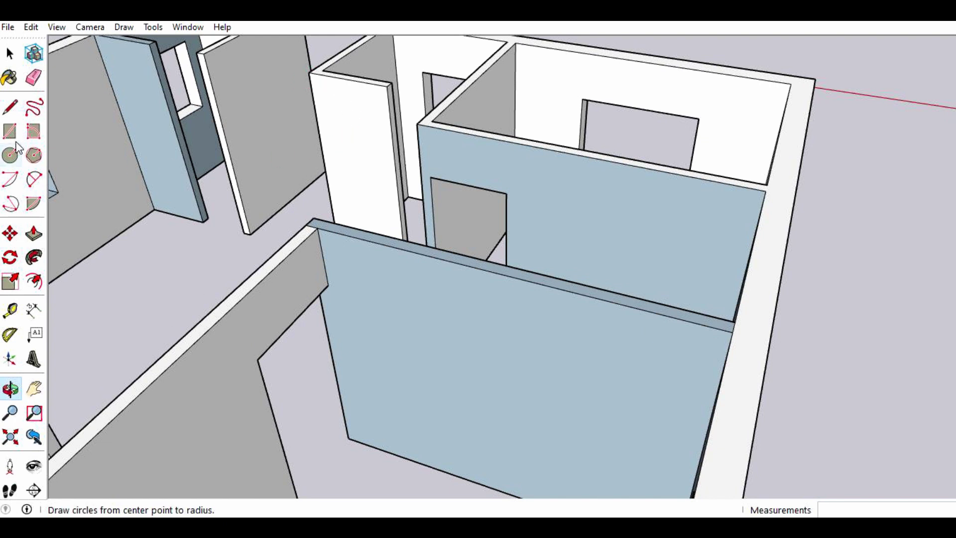
{"action": "left_click", "coordinate": [10, 107]}
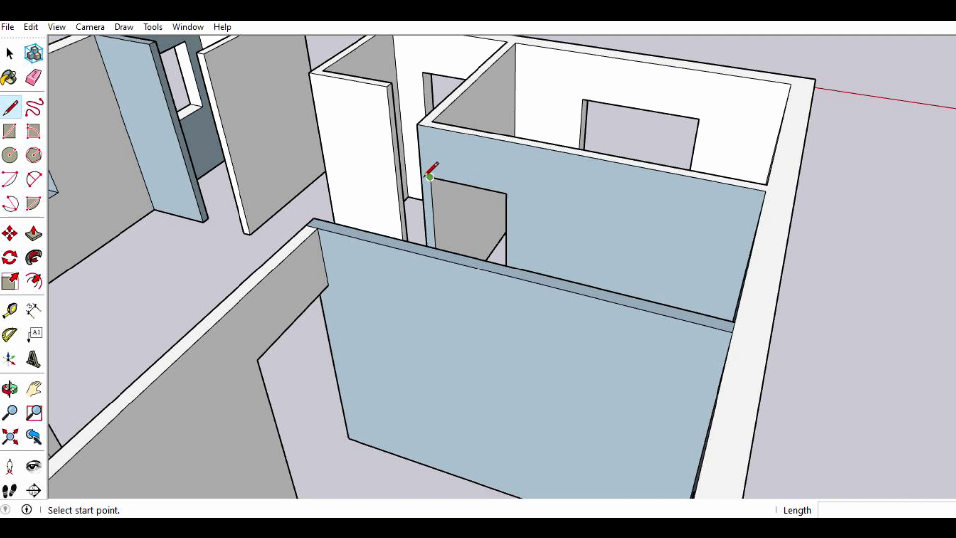
{"action": "left_click", "coordinate": [422, 72]}
{"action": "left_click", "coordinate": [399, 67]}
{"action": "left_click", "coordinate": [10, 388]}
{"action": "mouse_move", "coordinate": [445, 190]}
{"action": "left_mouse_down"}
{"action": "mouse_move", "coordinate": [282, 208]}
{"action": "mouse_move", "coordinate": [381, 257]}
{"action": "left_mouse_up"}
{"action": "left_click_drag", "start_coordinate": [449, 122], "coordinate": [438, 73]}
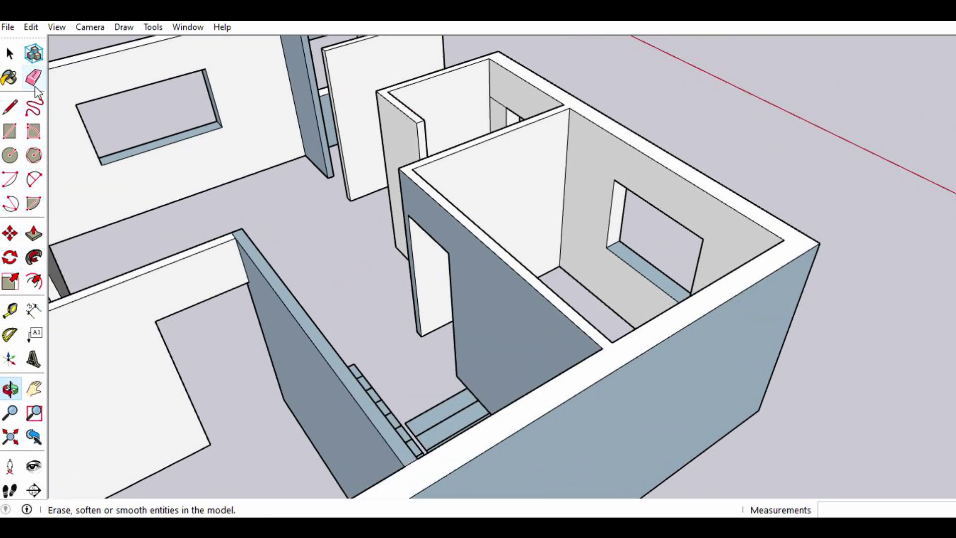
- Draw a line across the small room's back wall from its corner
{"action": "left_click", "coordinate": [10, 106]}
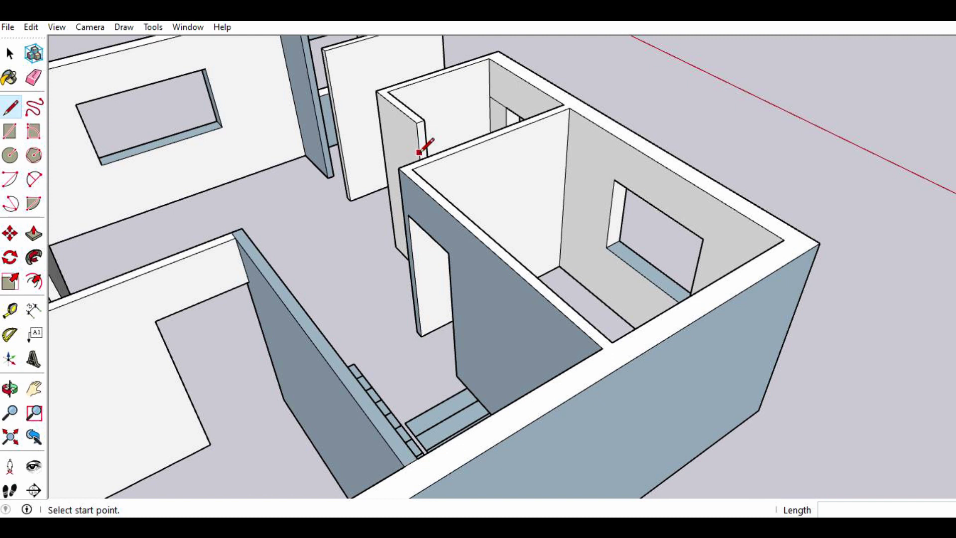
{"action": "left_click", "coordinate": [489, 96]}
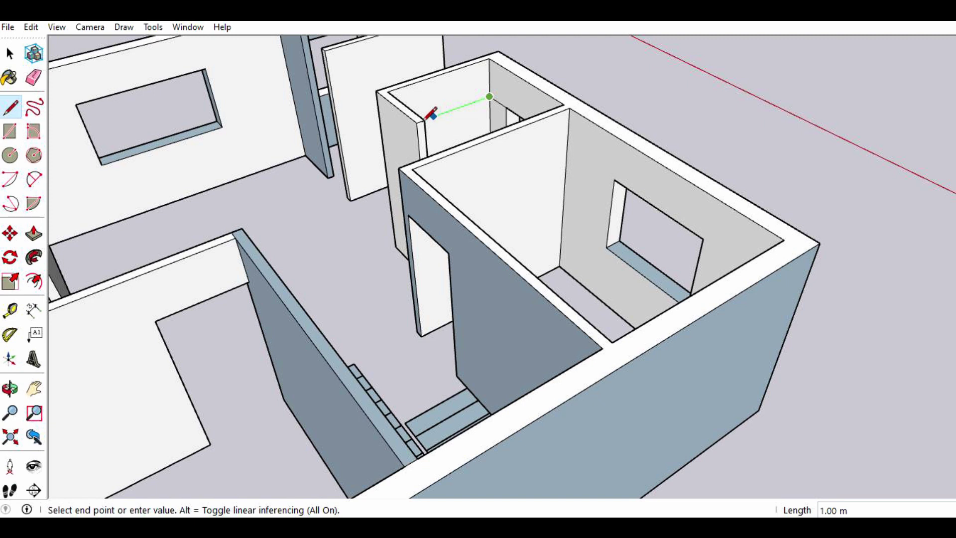
{"action": "left_click", "coordinate": [10, 389]}
{"action": "left_click_drag", "start_coordinate": [457, 178], "coordinate": [232, 171]}
{"action": "mouse_move", "coordinate": [438, 109]}
{"action": "left_mouse_down"}
{"action": "mouse_move", "coordinate": [437, 100]}
{"action": "mouse_move", "coordinate": [456, 105]}
{"action": "mouse_move", "coordinate": [377, 119]}
{"action": "left_mouse_up"}
{"action": "left_click", "coordinate": [10, 107]}
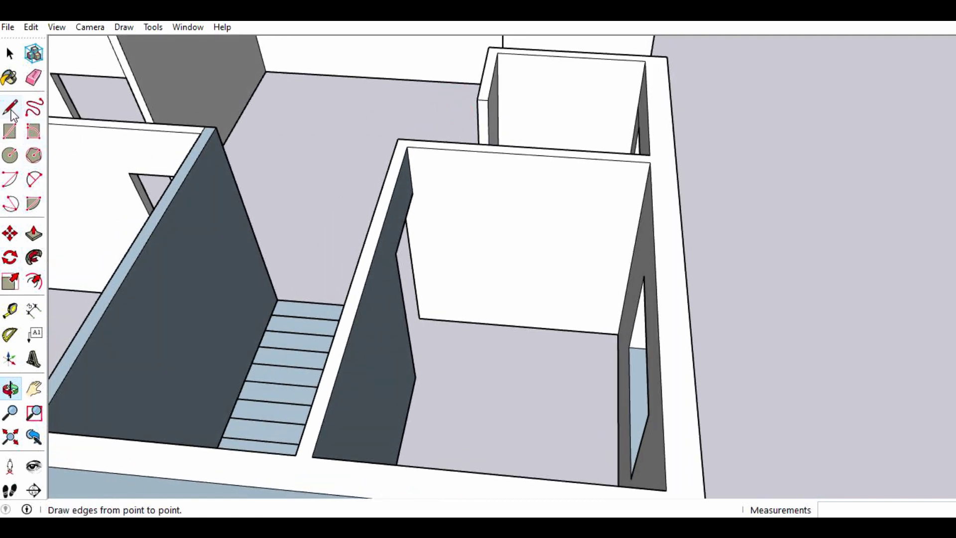
{"action": "left_click", "coordinate": [559, 102]}
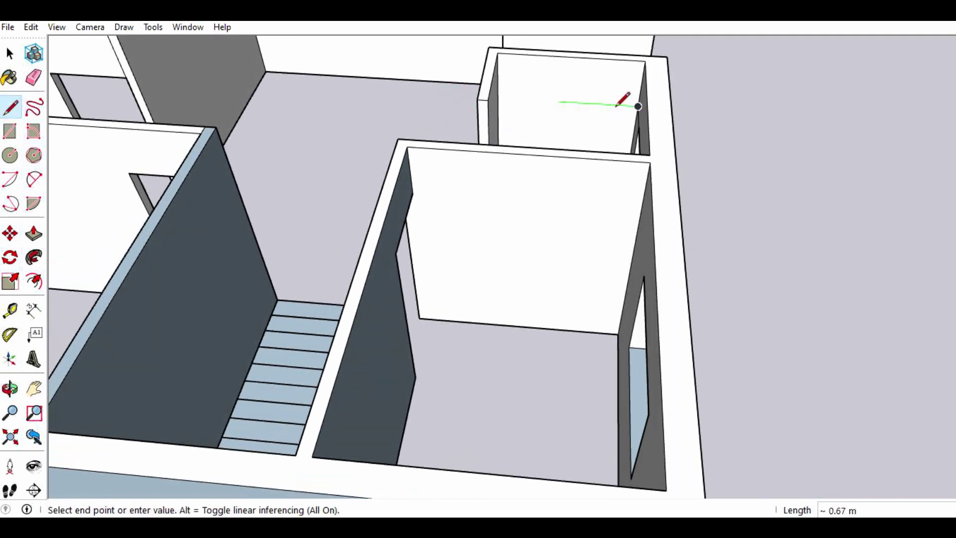
{"action": "left_click", "coordinate": [497, 98]}
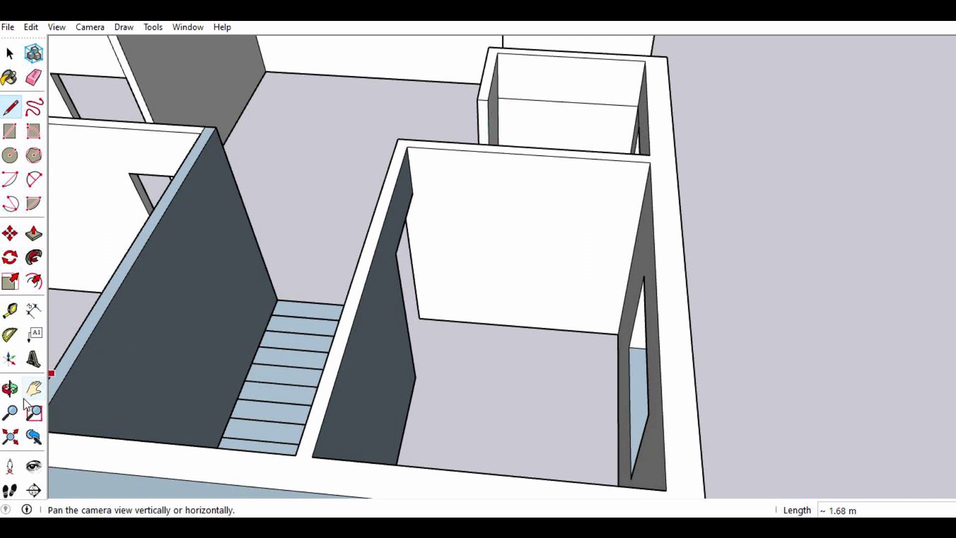
- Split the wall thickness with a line and pull the small face 0.75 m to close the gap
{"action": "left_click", "coordinate": [10, 388]}
{"action": "mouse_move", "coordinate": [467, 53]}
{"action": "left_mouse_down"}
{"action": "mouse_move", "coordinate": [470, 99]}
{"action": "mouse_move", "coordinate": [458, 134]}
{"action": "mouse_move", "coordinate": [482, 100]}
{"action": "left_mouse_up"}
{"action": "left_click", "coordinate": [10, 107]}
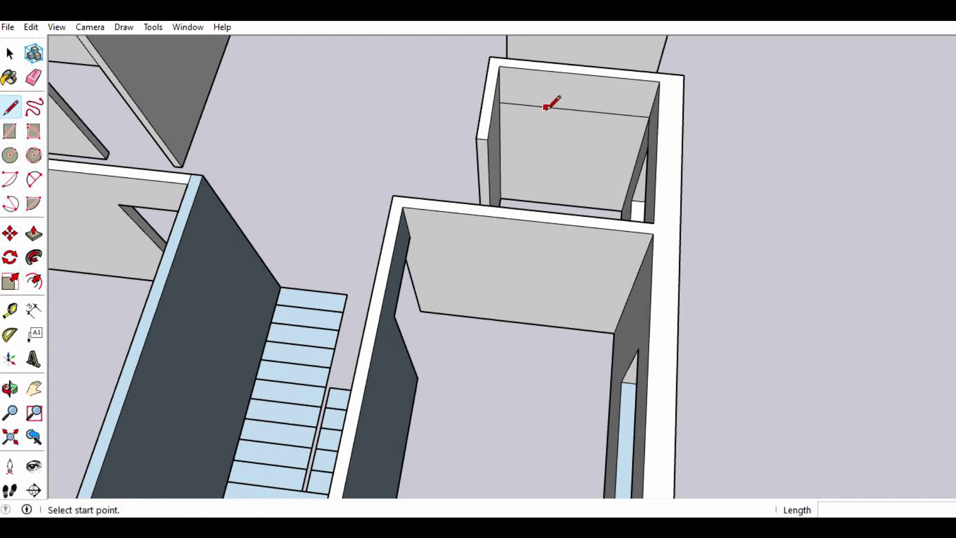
{"action": "left_click", "coordinate": [488, 172]}
{"action": "left_click", "coordinate": [34, 233]}
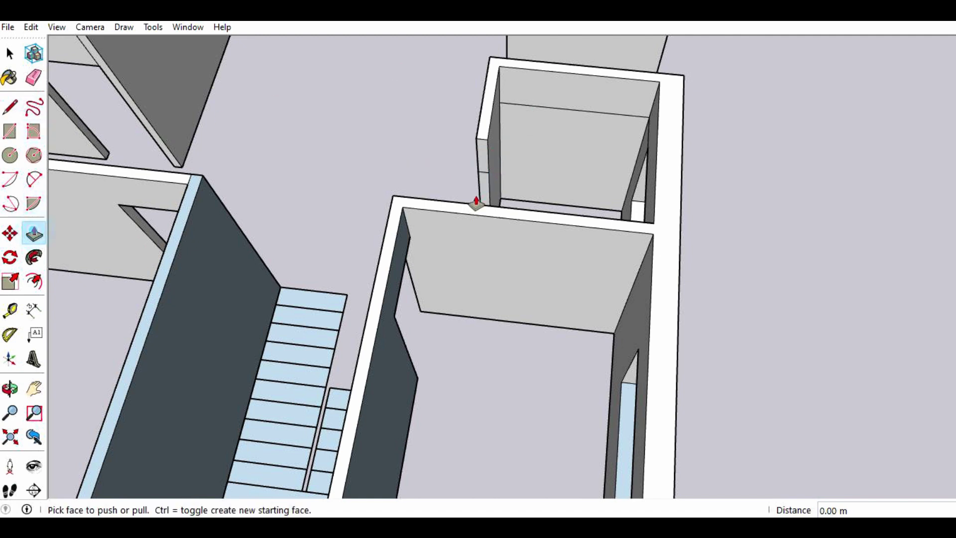
{"action": "left_click", "coordinate": [480, 167]}
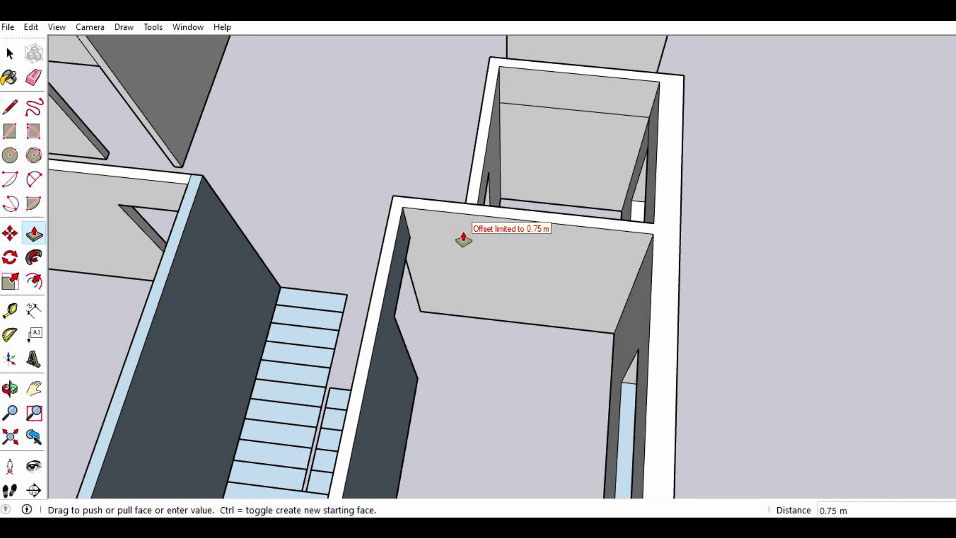
{"action": "left_click", "coordinate": [463, 239]}
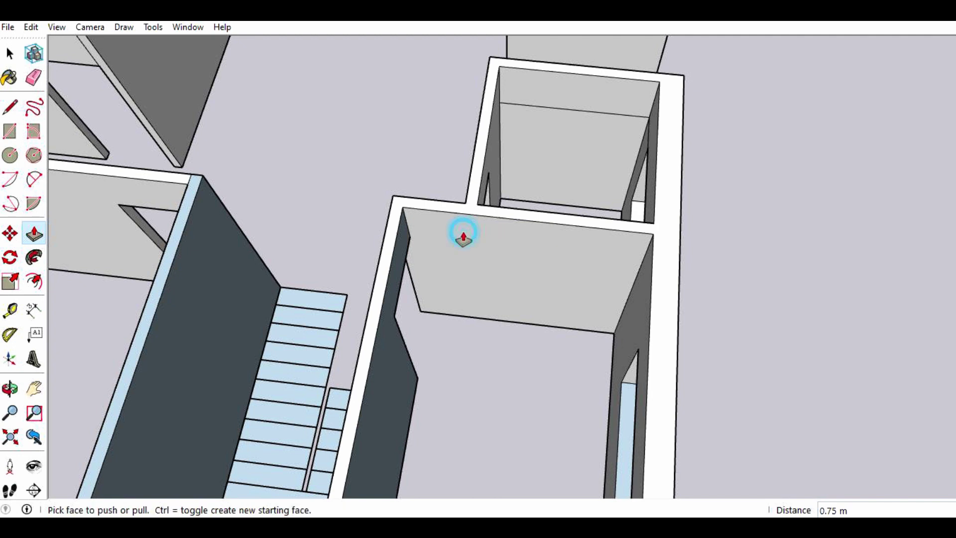
{"action": "left_click", "coordinate": [33, 84]}
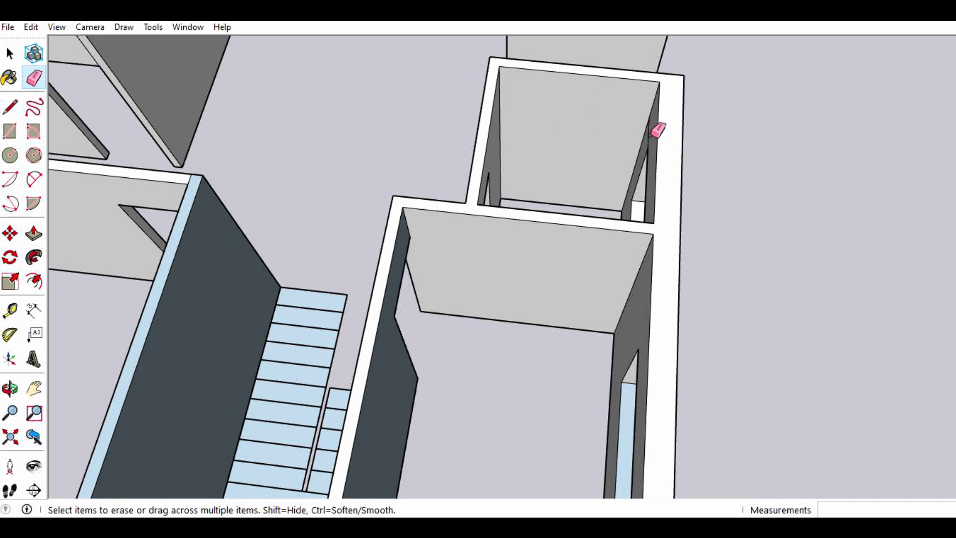
- Orbit to the short interior wall and start drawing the door outline's edge
{"action": "scroll", "coordinate": [630, 192], "scroll_direction": "down", "scroll_amount": 2}
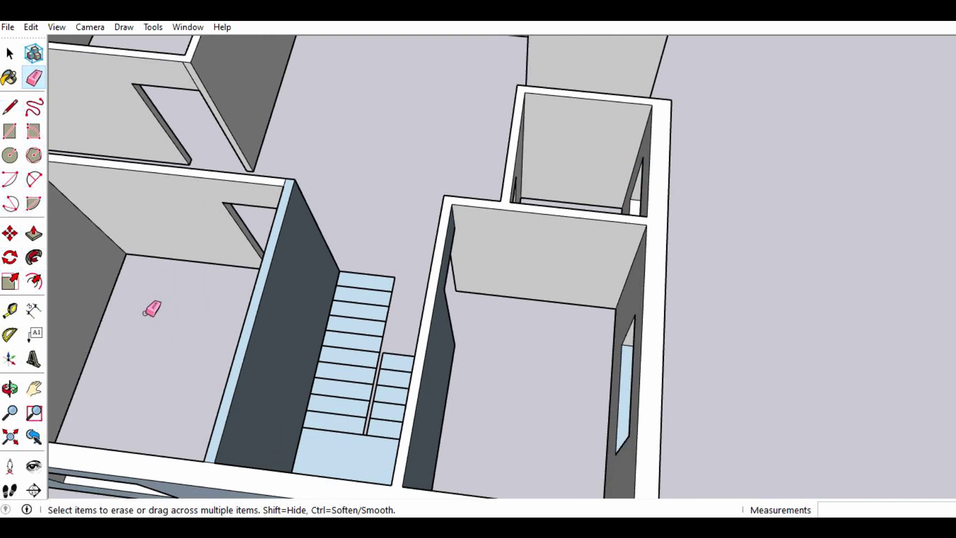
{"action": "left_click", "coordinate": [10, 388]}
{"action": "mouse_move", "coordinate": [203, 366]}
{"action": "left_mouse_down"}
{"action": "mouse_move", "coordinate": [352, 256]}
{"action": "mouse_move", "coordinate": [583, 166]}
{"action": "left_mouse_up"}
{"action": "mouse_move", "coordinate": [332, 193]}
{"action": "left_mouse_down"}
{"action": "mouse_move", "coordinate": [458, 230]}
{"action": "mouse_move", "coordinate": [521, 217]}
{"action": "left_mouse_up"}
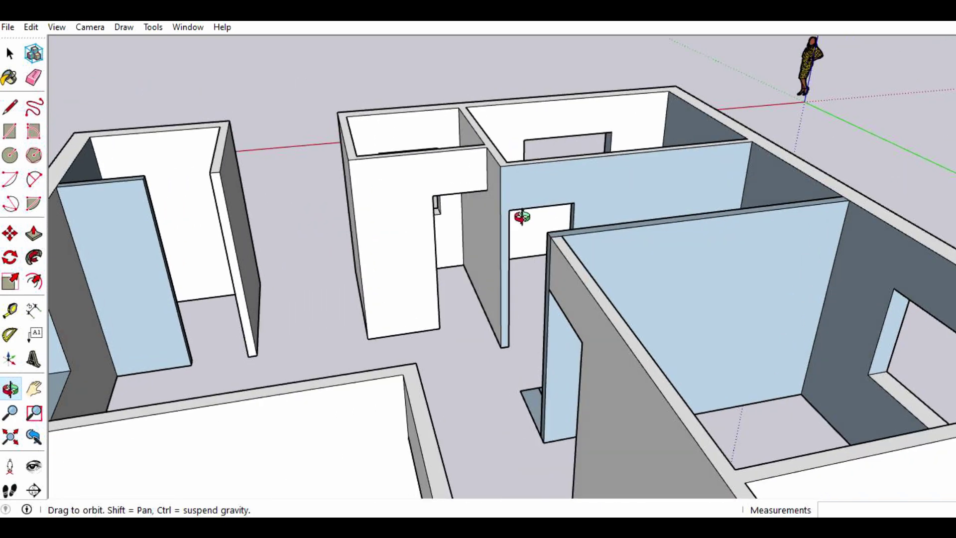
{"action": "mouse_move", "coordinate": [380, 225]}
{"action": "left_mouse_down"}
{"action": "mouse_move", "coordinate": [507, 214]}
{"action": "mouse_move", "coordinate": [380, 256]}
{"action": "mouse_move", "coordinate": [426, 251]}
{"action": "left_mouse_up"}
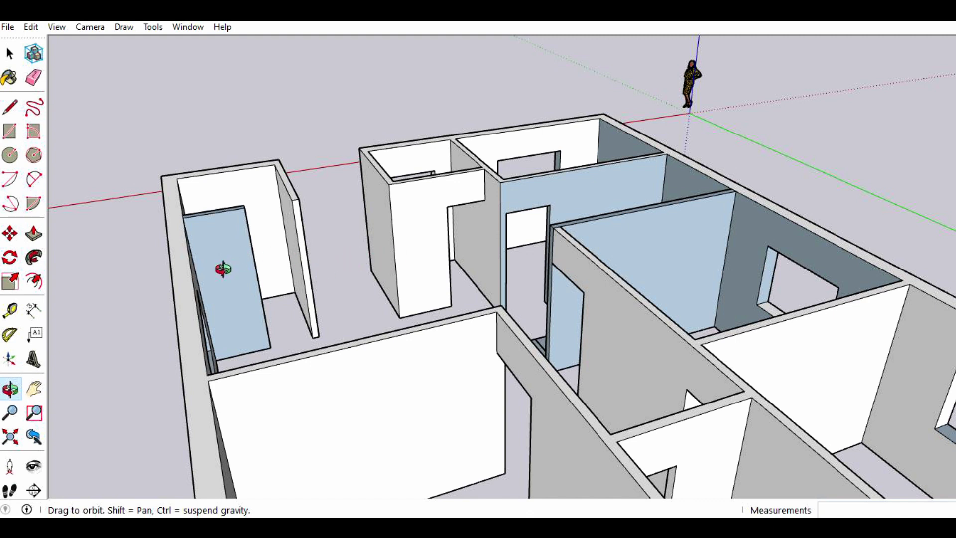
{"action": "left_click_drag", "start_coordinate": [223, 269], "coordinate": [219, 267]}
{"action": "left_click", "coordinate": [9, 107]}
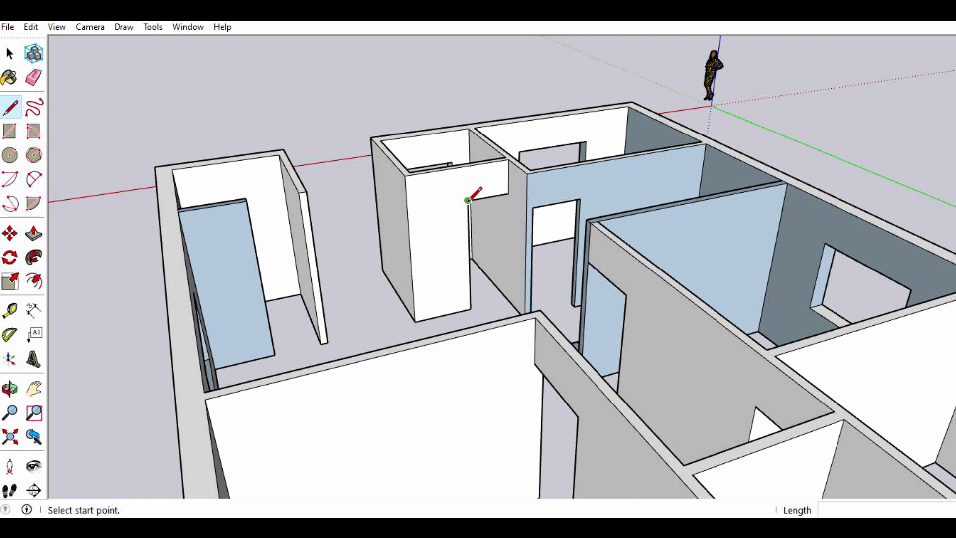
{"action": "left_click", "coordinate": [253, 237]}
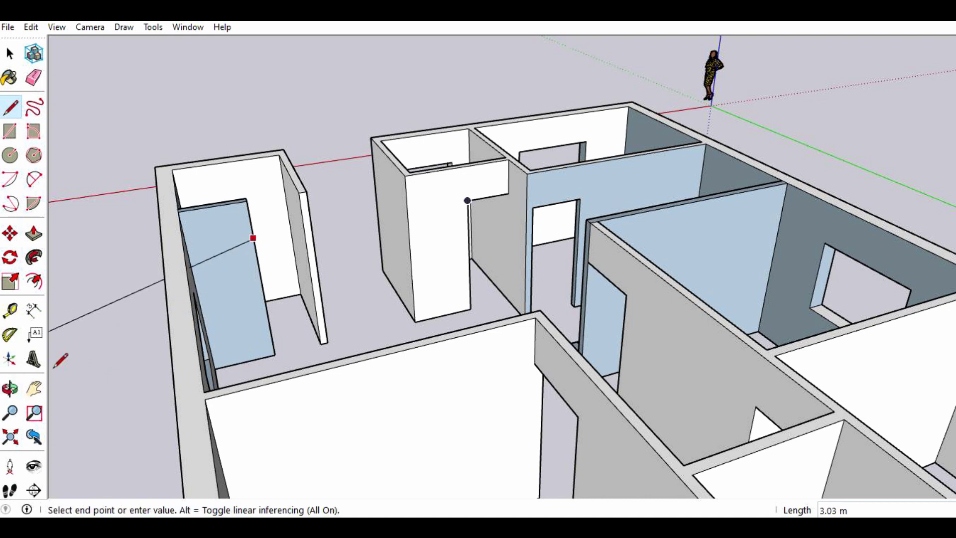
{"action": "scroll", "coordinate": [266, 230], "scroll_direction": "up", "scroll_amount": 2}
{"action": "scroll", "coordinate": [273, 223], "scroll_direction": "up", "scroll_amount": 2}
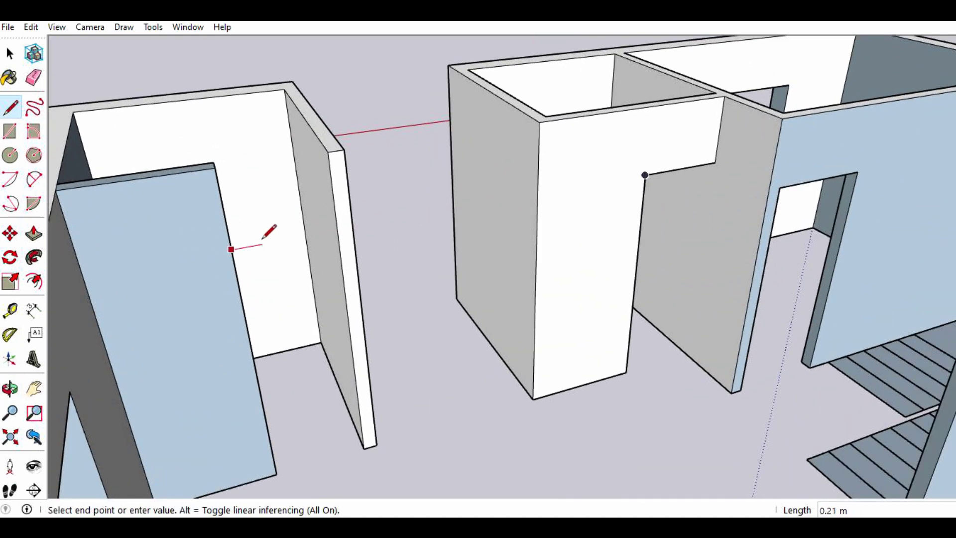
{"action": "scroll", "coordinate": [269, 231], "scroll_direction": "up", "scroll_amount": 1}
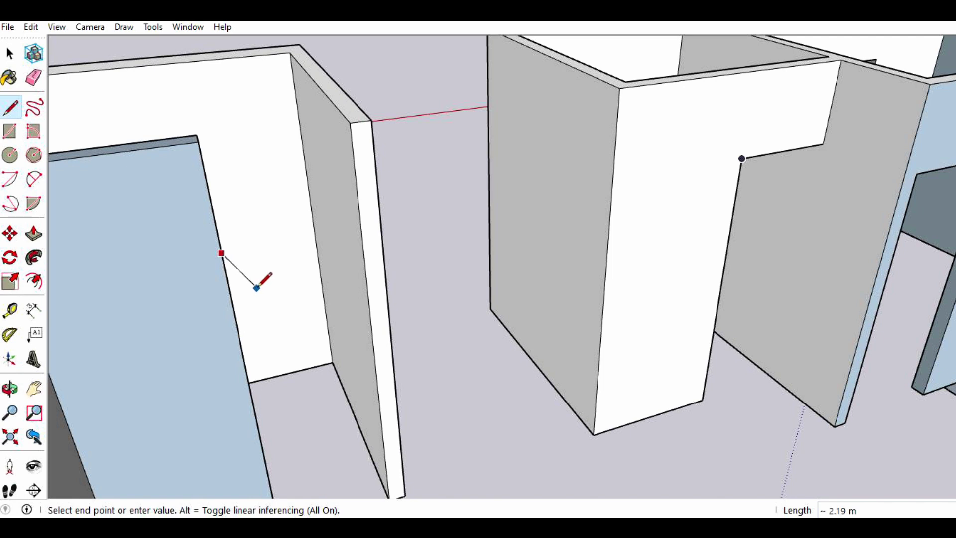
{"action": "left_click", "coordinate": [256, 288]}
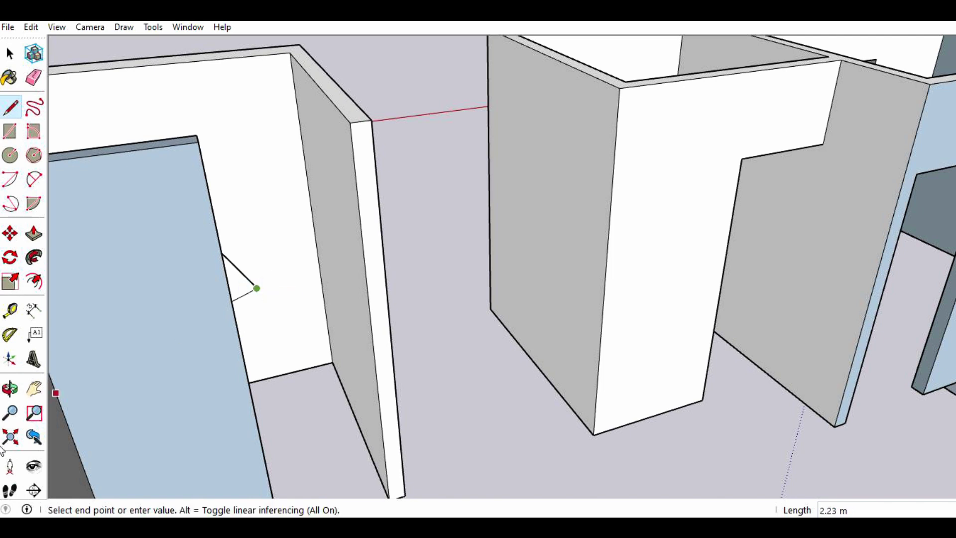
- Complete the blue door outline with a line from the door's edge
{"action": "left_click", "coordinate": [10, 388]}
{"action": "left_click_drag", "start_coordinate": [507, 305], "coordinate": [320, 335]}
{"action": "scroll", "coordinate": [324, 242], "scroll_direction": "up", "scroll_amount": 3}
{"action": "left_click", "coordinate": [10, 106]}
{"action": "left_click", "coordinate": [425, 232]}
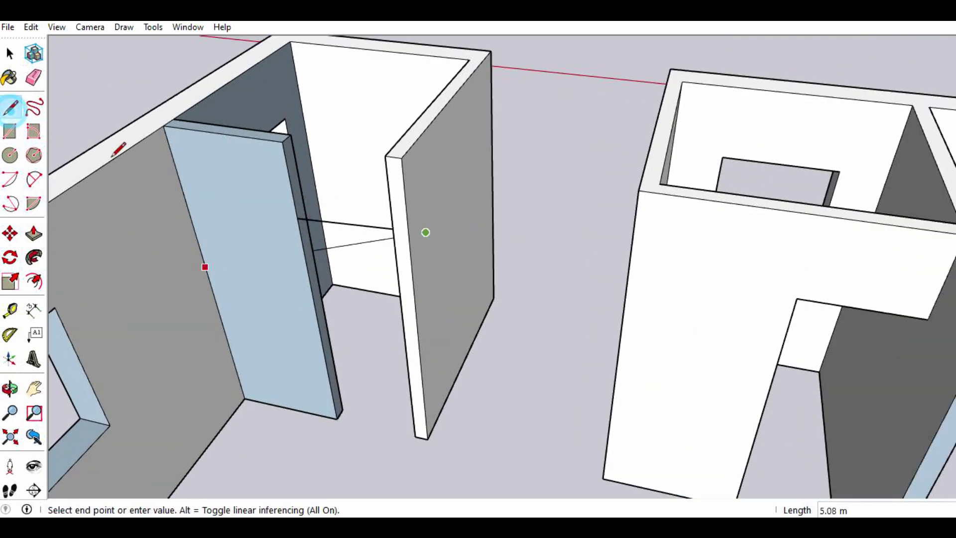
{"action": "key", "text": "Escape"}
{"action": "left_click", "coordinate": [297, 218]}
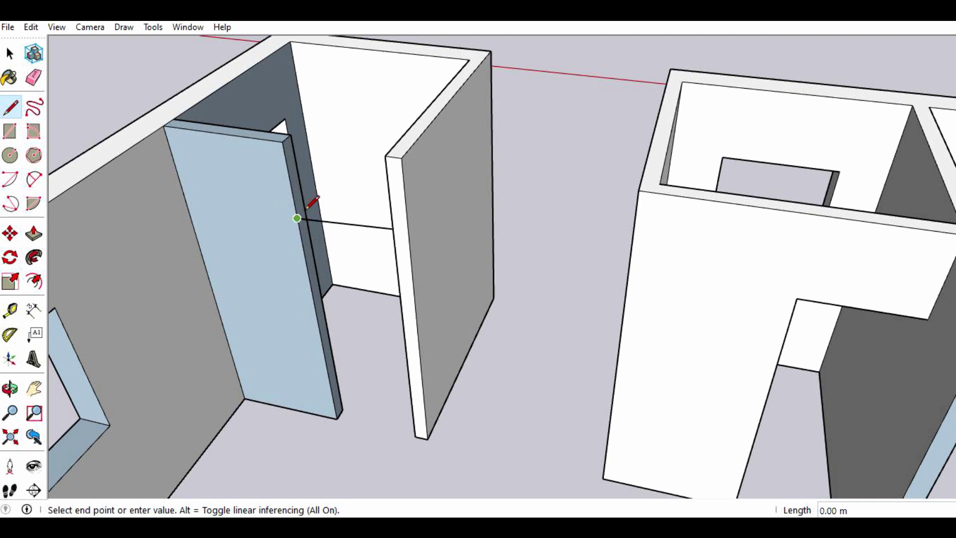
{"action": "left_click", "coordinate": [304, 210]}
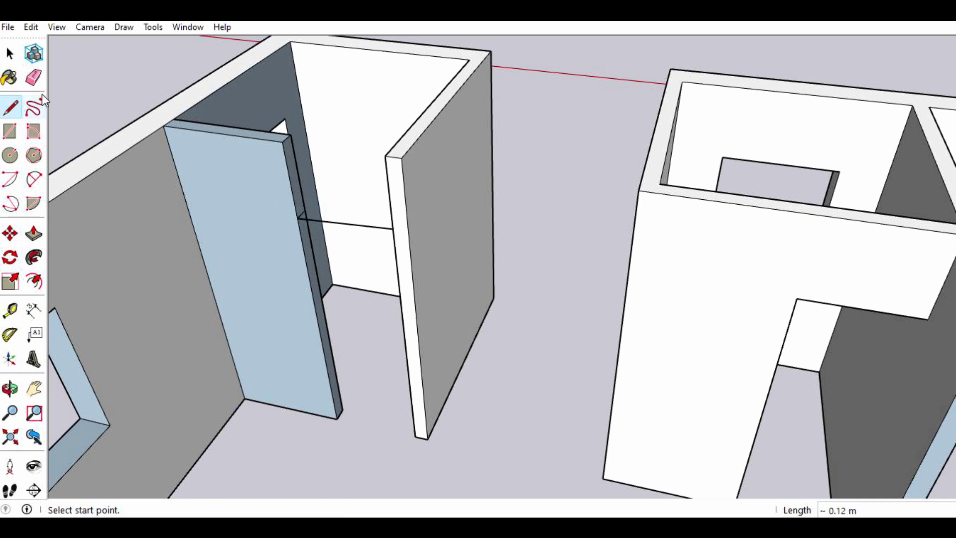
{"action": "left_click", "coordinate": [34, 78]}
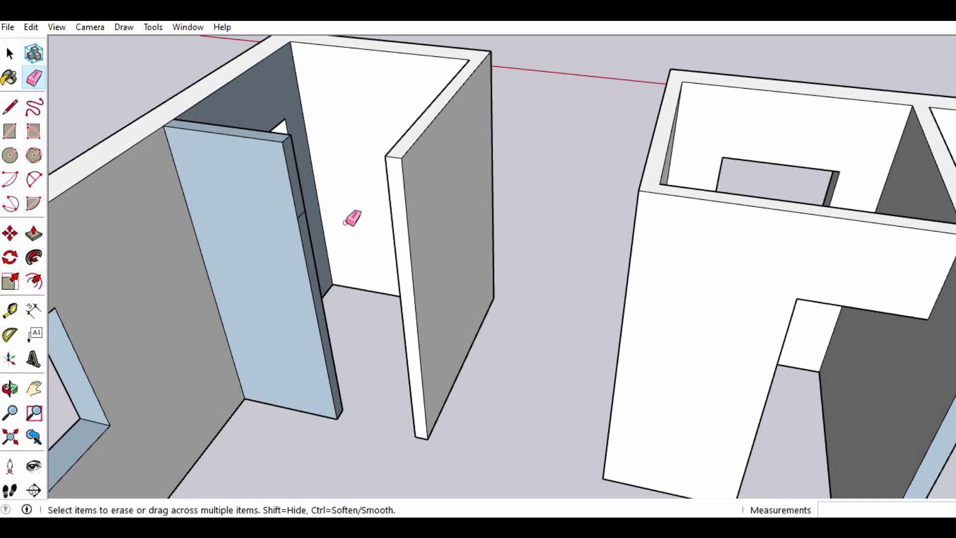
- Push the door face -0.75 m through the wall to cut the doorway
{"action": "left_click", "coordinate": [33, 233]}
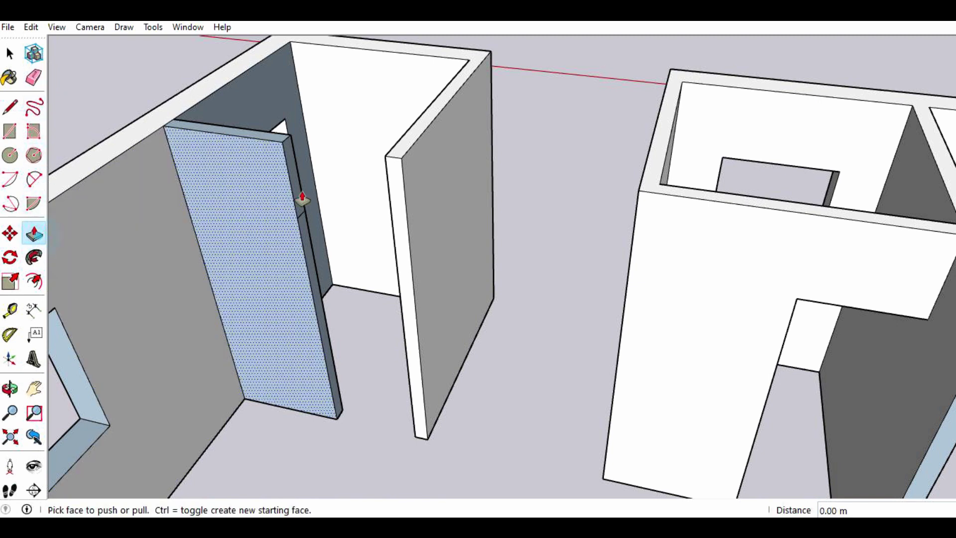
{"action": "left_click", "coordinate": [295, 188]}
{"action": "left_click", "coordinate": [387, 158]}
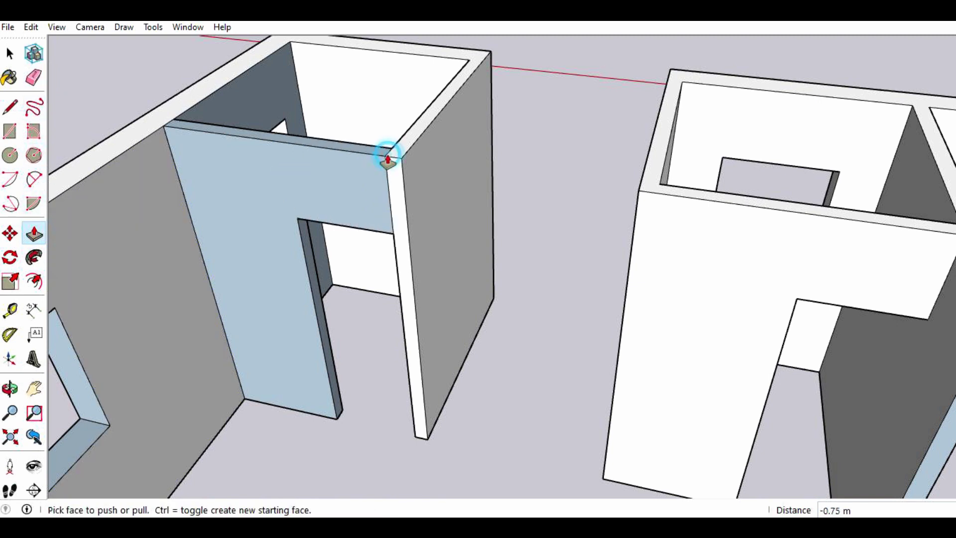
{"action": "scroll", "coordinate": [488, 264], "scroll_direction": "down", "scroll_amount": 3}
{"action": "scroll", "coordinate": [484, 264], "scroll_direction": "down", "scroll_amount": 2}
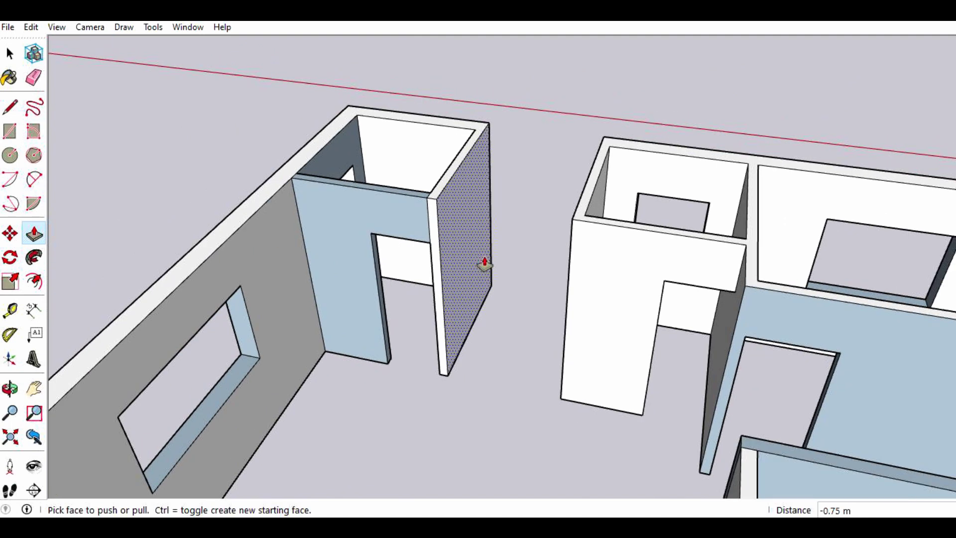
{"action": "scroll", "coordinate": [439, 228], "scroll_direction": "down", "scroll_amount": 5}
{"action": "left_click", "coordinate": [10, 388]}
{"action": "mouse_move", "coordinate": [181, 229]}
{"action": "left_mouse_down"}
{"action": "mouse_move", "coordinate": [471, 241]}
{"action": "mouse_move", "coordinate": [416, 277]}
{"action": "left_mouse_up"}
{"action": "mouse_move", "coordinate": [356, 309]}
{"action": "left_mouse_down"}
{"action": "mouse_move", "coordinate": [546, 313]}
{"action": "mouse_move", "coordinate": [621, 299]}
{"action": "left_mouse_up"}
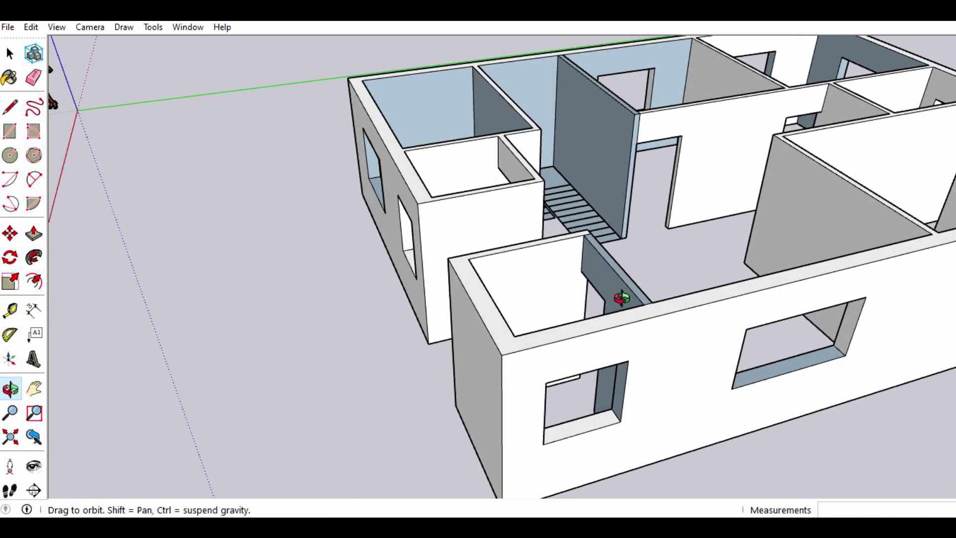
{"action": "mouse_move", "coordinate": [381, 304]}
{"action": "left_mouse_down"}
{"action": "mouse_move", "coordinate": [503, 305]}
{"action": "mouse_move", "coordinate": [567, 256]}
{"action": "mouse_move", "coordinate": [509, 322]}
{"action": "mouse_move", "coordinate": [497, 358]}
{"action": "mouse_move", "coordinate": [519, 386]}
{"action": "mouse_move", "coordinate": [530, 385]}
{"action": "left_mouse_up"}
{"action": "mouse_move", "coordinate": [613, 253]}
{"action": "left_mouse_down"}
{"action": "mouse_move", "coordinate": [627, 300]}
{"action": "mouse_move", "coordinate": [618, 342]}
{"action": "mouse_move", "coordinate": [561, 194]}
{"action": "mouse_move", "coordinate": [736, 294]}
{"action": "mouse_move", "coordinate": [784, 348]}
{"action": "mouse_move", "coordinate": [655, 406]}
{"action": "mouse_move", "coordinate": [473, 405]}
{"action": "mouse_move", "coordinate": [400, 293]}
{"action": "mouse_move", "coordinate": [582, 311]}
{"action": "mouse_move", "coordinate": [478, 230]}
{"action": "mouse_move", "coordinate": [655, 220]}
{"action": "mouse_move", "coordinate": [384, 270]}
{"action": "mouse_move", "coordinate": [538, 254]}
{"action": "mouse_move", "coordinate": [397, 264]}
{"action": "mouse_move", "coordinate": [450, 292]}
{"action": "mouse_move", "coordinate": [636, 282]}
{"action": "left_mouse_up"}
{"action": "mouse_move", "coordinate": [448, 267]}
{"action": "left_mouse_down"}
{"action": "mouse_move", "coordinate": [604, 263]}
{"action": "mouse_move", "coordinate": [330, 250]}
{"action": "mouse_move", "coordinate": [526, 255]}
{"action": "mouse_move", "coordinate": [352, 246]}
{"action": "mouse_move", "coordinate": [501, 215]}
{"action": "mouse_move", "coordinate": [531, 246]}
{"action": "mouse_move", "coordinate": [530, 307]}
{"action": "mouse_move", "coordinate": [348, 271]}
{"action": "mouse_move", "coordinate": [426, 267]}
{"action": "mouse_move", "coordinate": [493, 247]}
{"action": "mouse_move", "coordinate": [460, 269]}
{"action": "mouse_move", "coordinate": [248, 306]}
{"action": "left_mouse_up"}
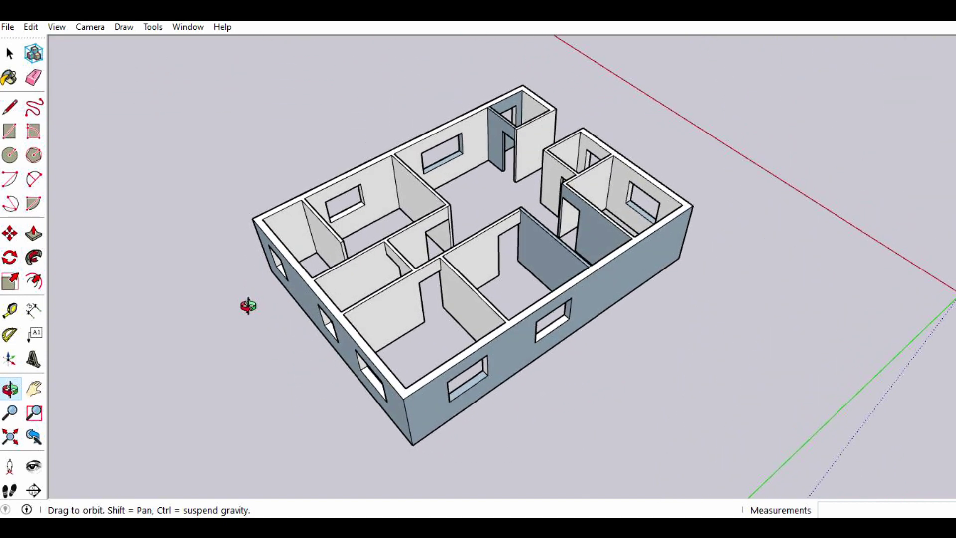
{"action": "left_click_drag", "start_coordinate": [502, 210], "coordinate": [332, 228]}
{"action": "left_click_drag", "start_coordinate": [550, 177], "coordinate": [372, 216]}
{"action": "left_click_drag", "start_coordinate": [523, 218], "coordinate": [393, 209]}
{"action": "left_click_drag", "start_coordinate": [598, 184], "coordinate": [479, 209]}
{"action": "mouse_move", "coordinate": [597, 143]}
{"action": "left_mouse_down"}
{"action": "mouse_move", "coordinate": [486, 103]}
{"action": "mouse_move", "coordinate": [585, 164]}
{"action": "mouse_move", "coordinate": [519, 153]}
{"action": "left_mouse_up"}
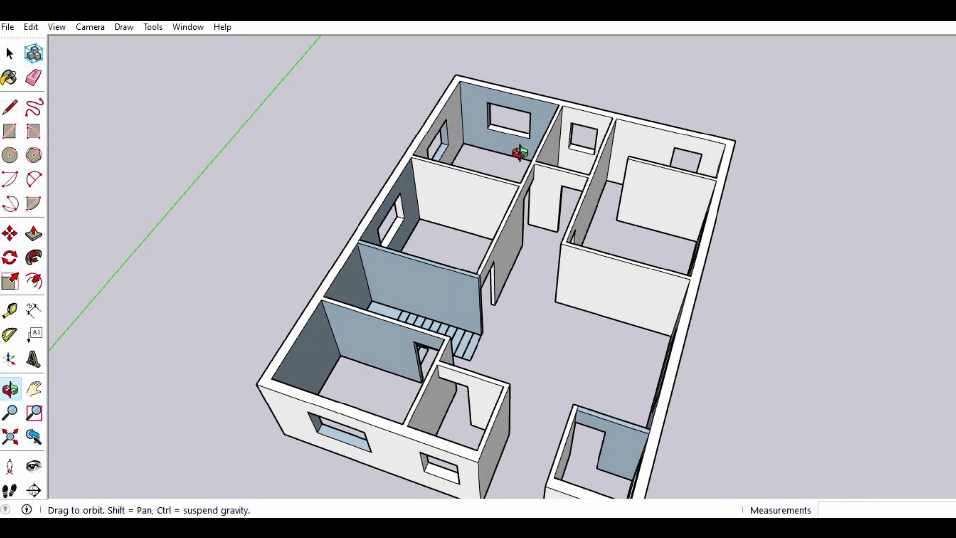
{"action": "left_click_drag", "start_coordinate": [697, 158], "coordinate": [608, 180]}
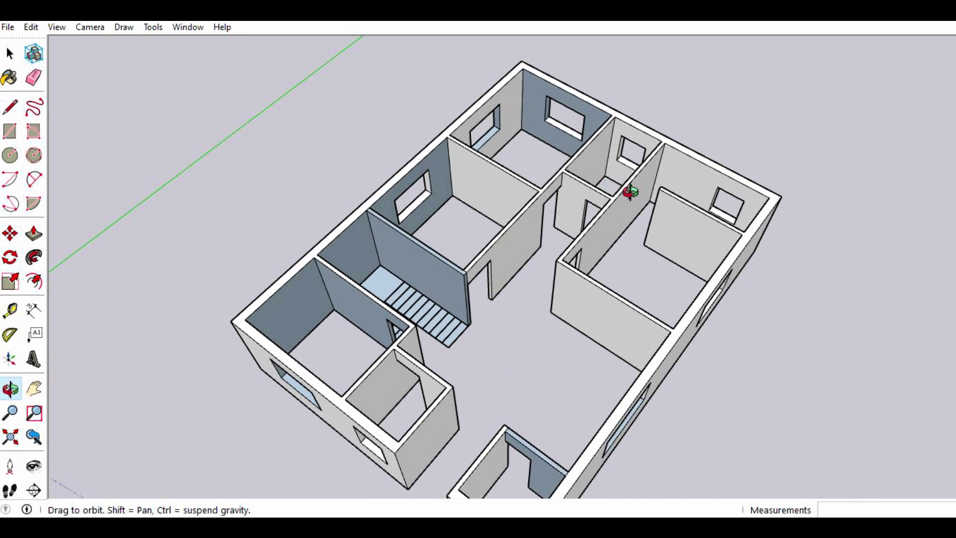
{"action": "scroll", "coordinate": [677, 206], "scroll_direction": "up", "scroll_amount": 2}
{"action": "scroll", "coordinate": [677, 207], "scroll_direction": "up", "scroll_amount": 2}
{"action": "mouse_move", "coordinate": [606, 214]}
{"action": "left_mouse_down"}
{"action": "mouse_move", "coordinate": [580, 186]}
{"action": "mouse_move", "coordinate": [520, 180]}
{"action": "mouse_move", "coordinate": [493, 201]}
{"action": "left_mouse_up"}
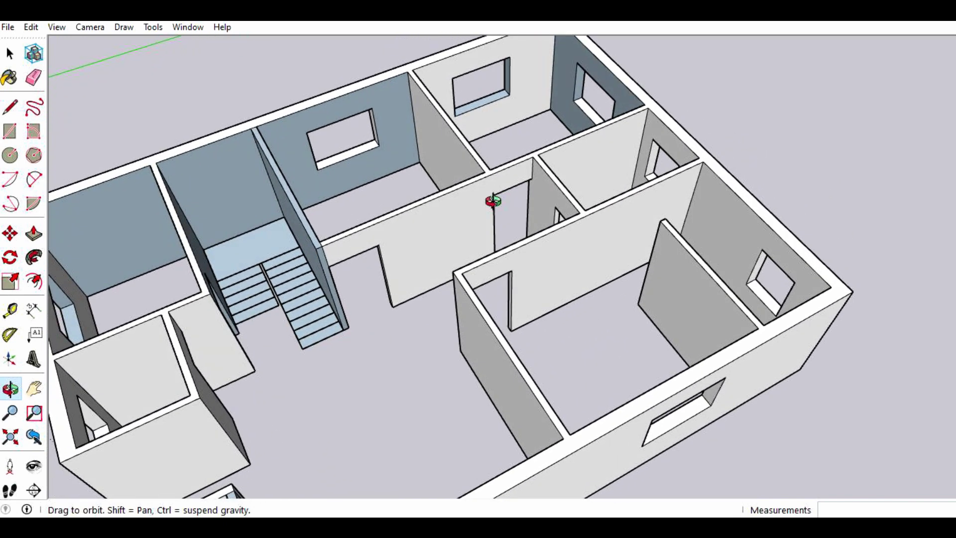
{"action": "left_click", "coordinate": [11, 106]}
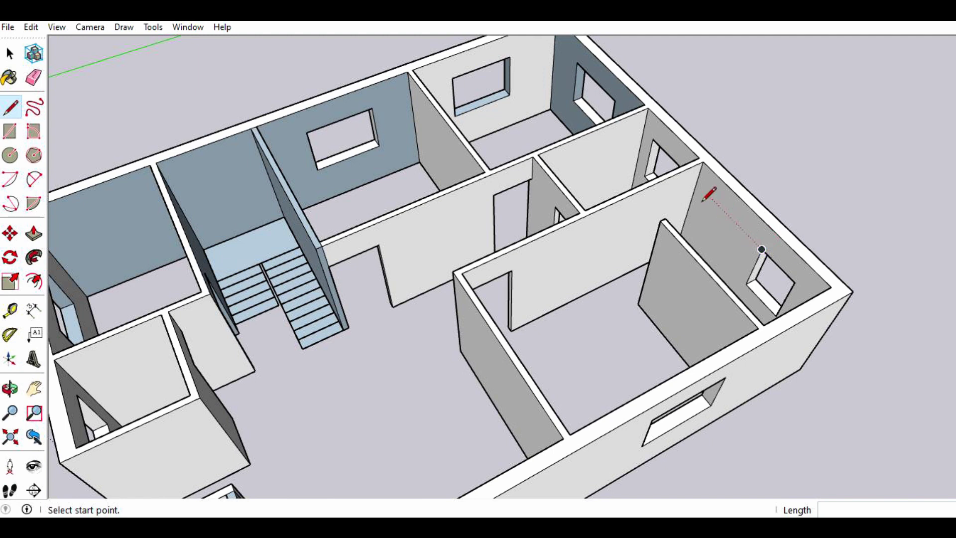
- Draw an edge from the wall corner along the interior wall top by the right-hand room
{"action": "left_click", "coordinate": [695, 183]}
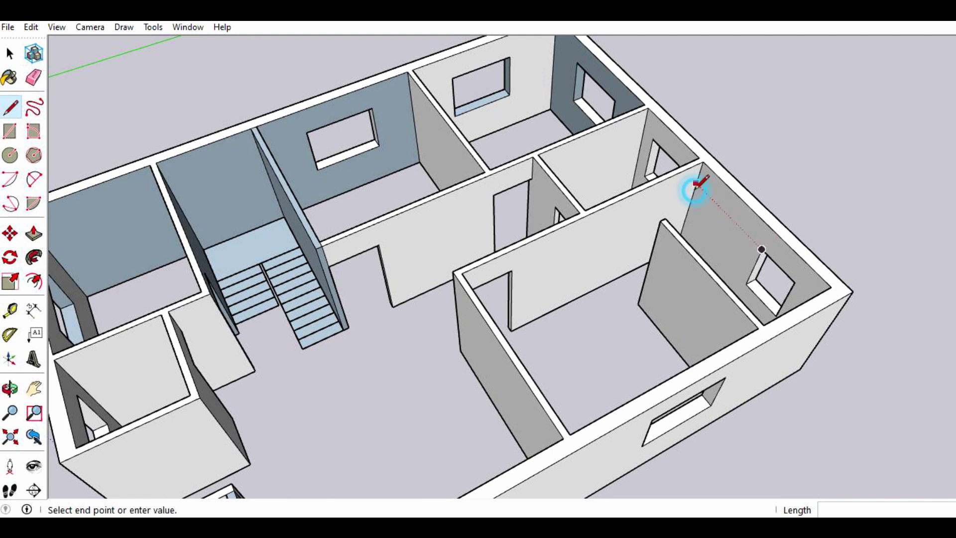
{"action": "left_click", "coordinate": [511, 270]}
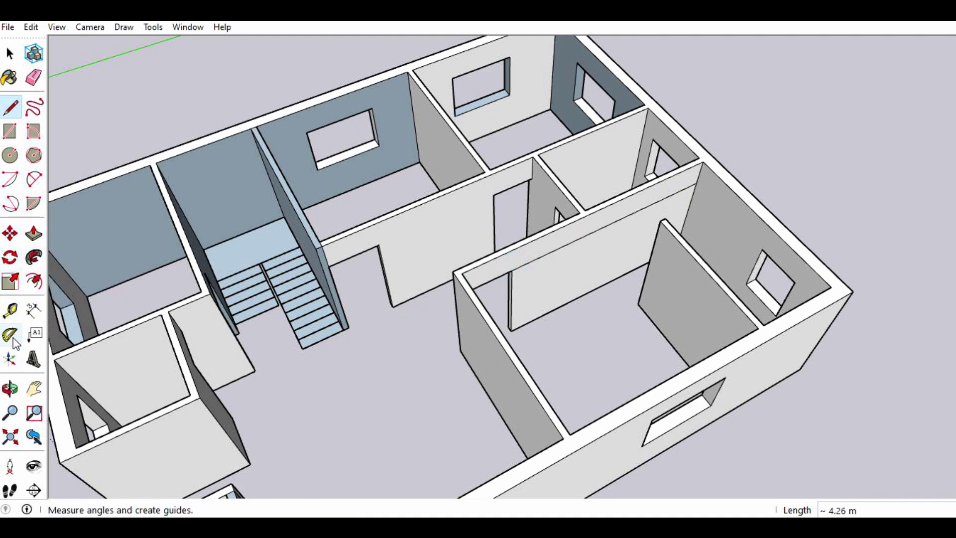
{"action": "left_click", "coordinate": [9, 388]}
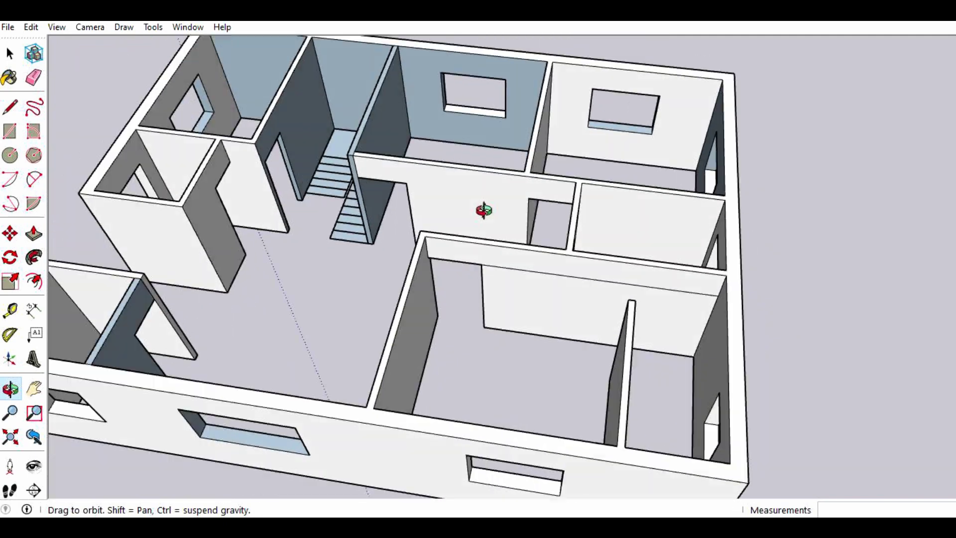
{"action": "mouse_move", "coordinate": [712, 219]}
{"action": "left_mouse_down"}
{"action": "mouse_move", "coordinate": [595, 305]}
{"action": "mouse_move", "coordinate": [351, 247]}
{"action": "mouse_move", "coordinate": [455, 277]}
{"action": "mouse_move", "coordinate": [411, 319]}
{"action": "mouse_move", "coordinate": [367, 314]}
{"action": "mouse_move", "coordinate": [335, 294]}
{"action": "mouse_move", "coordinate": [248, 284]}
{"action": "mouse_move", "coordinate": [299, 224]}
{"action": "mouse_move", "coordinate": [312, 189]}
{"action": "left_mouse_up"}
{"action": "left_click_drag", "start_coordinate": [370, 137], "coordinate": [291, 122]}
- Close off the small wall-gap face and pull it about 0.77 m to fill the gap
{"action": "left_click", "coordinate": [10, 106]}
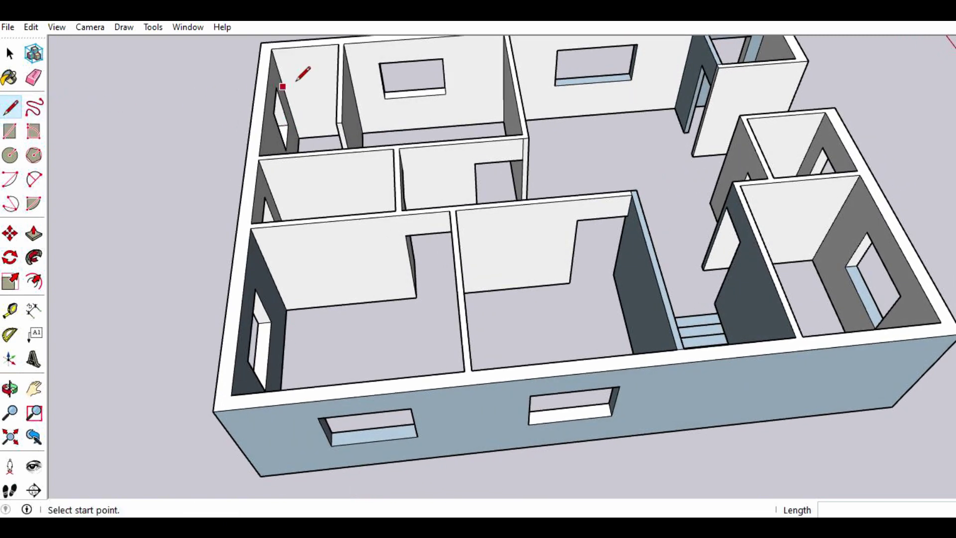
{"action": "left_click", "coordinate": [348, 65]}
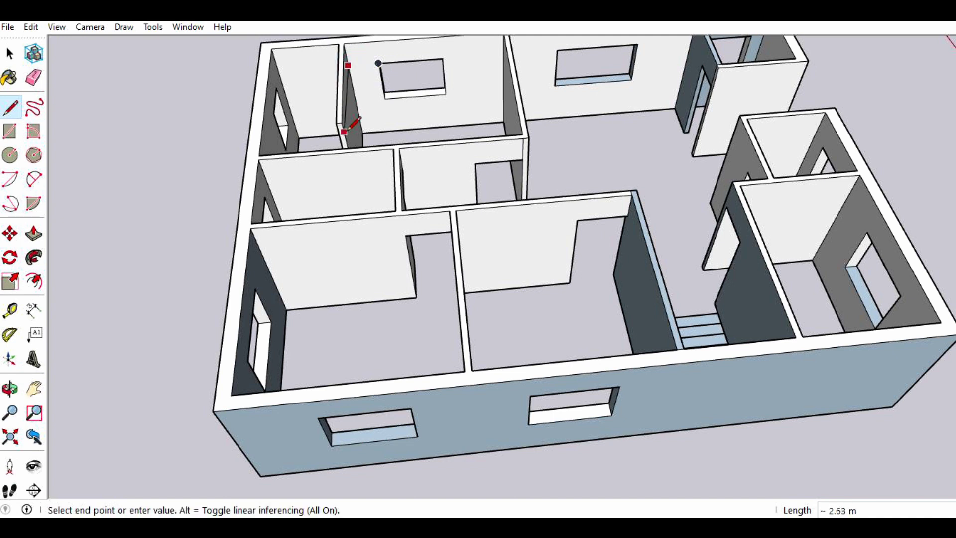
{"action": "key", "text": "Escape"}
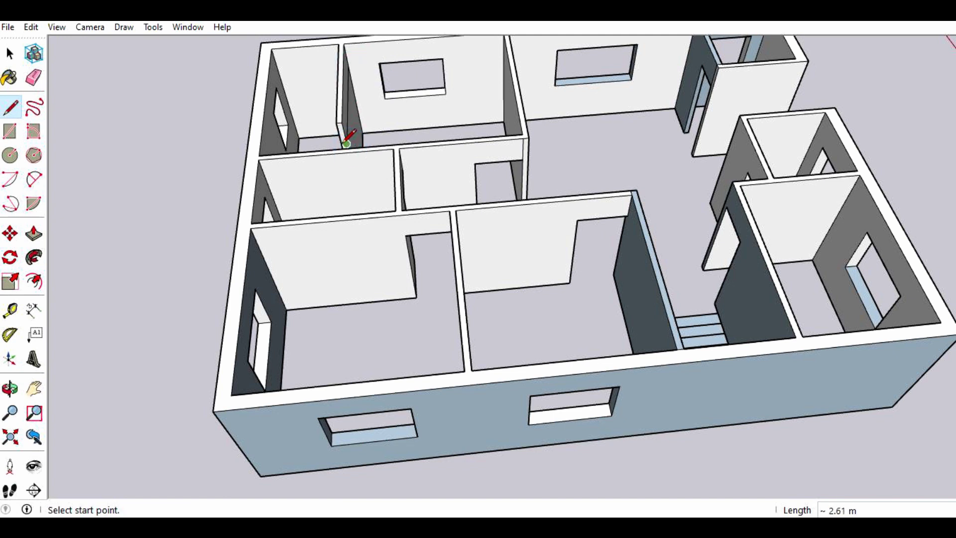
{"action": "scroll", "coordinate": [347, 143], "scroll_direction": "up", "scroll_amount": 3}
{"action": "scroll", "coordinate": [349, 141], "scroll_direction": "up", "scroll_amount": 2}
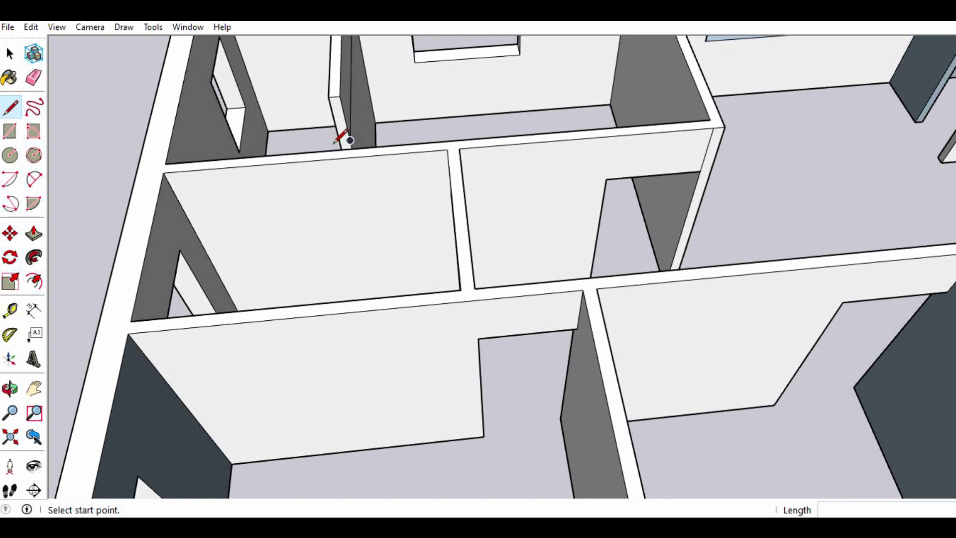
{"action": "left_click", "coordinate": [339, 140]}
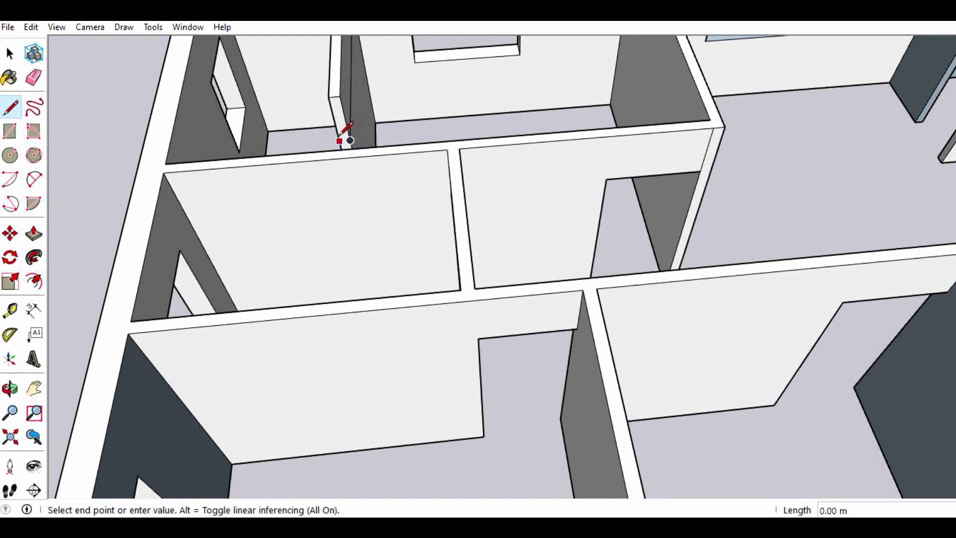
{"action": "left_click", "coordinate": [350, 140]}
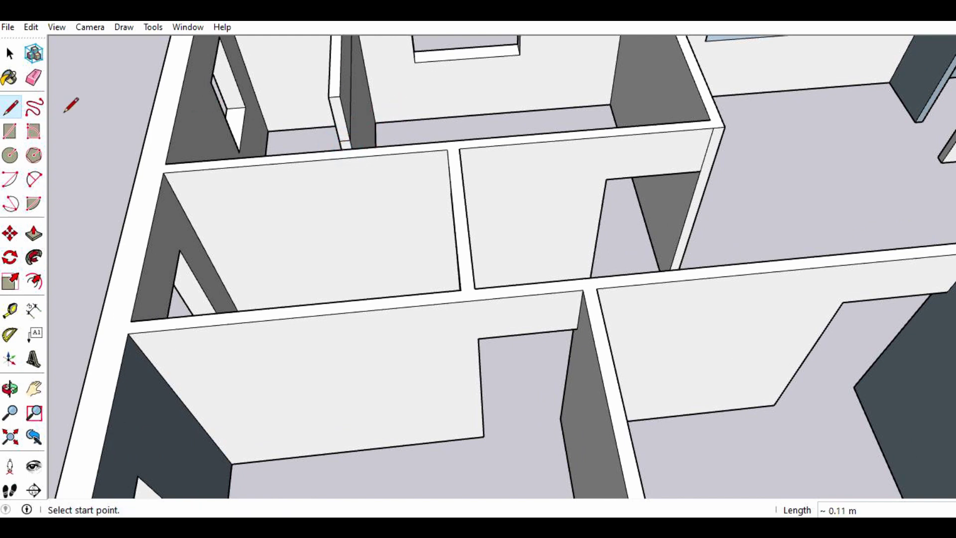
{"action": "left_click", "coordinate": [34, 233]}
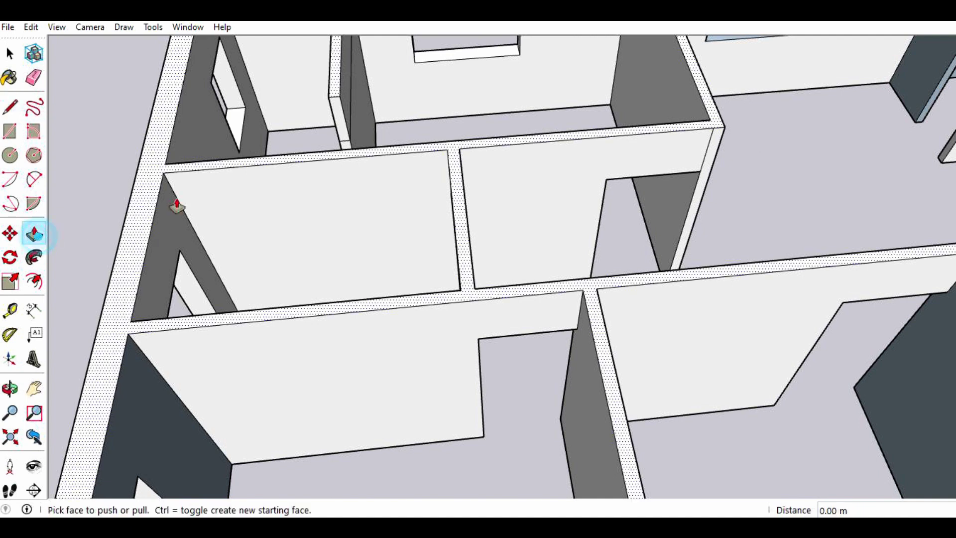
{"action": "left_click", "coordinate": [342, 133]}
{"action": "left_click", "coordinate": [323, 171]}
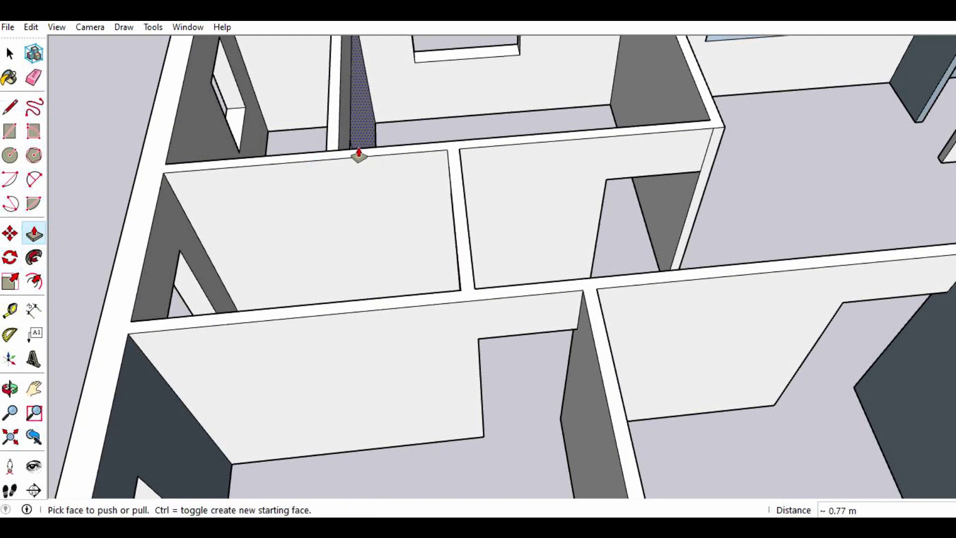
{"action": "scroll", "coordinate": [358, 155], "scroll_direction": "down", "scroll_amount": 2}
{"action": "scroll", "coordinate": [350, 178], "scroll_direction": "down", "scroll_amount": 2}
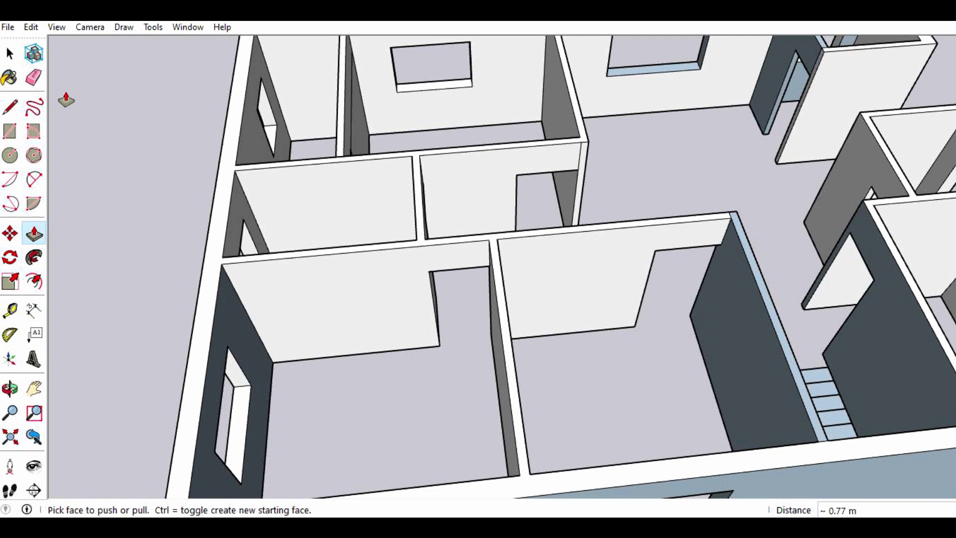
- Orbit around the house, then erase the right-room corner edge and the stray stair edges
{"action": "left_click", "coordinate": [33, 77]}
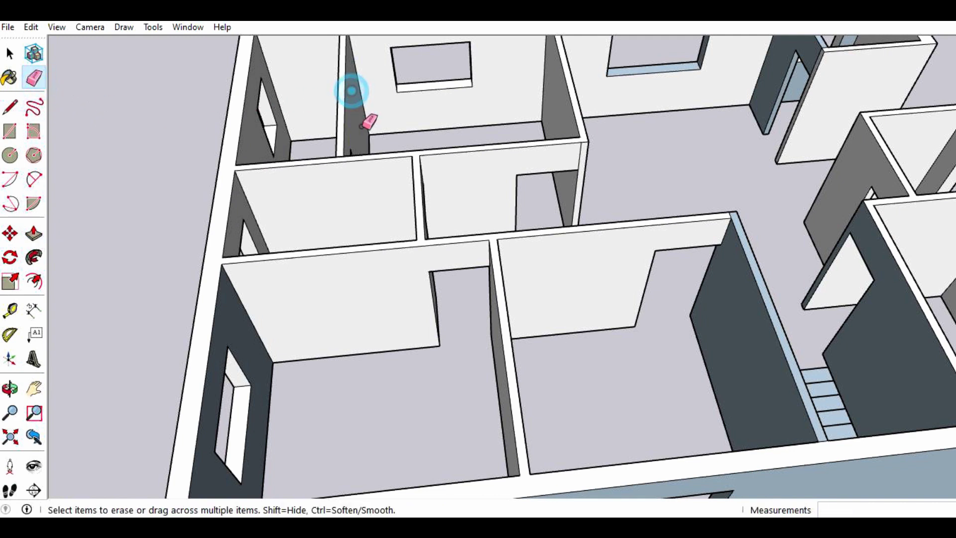
{"action": "scroll", "coordinate": [362, 167], "scroll_direction": "down", "scroll_amount": 3}
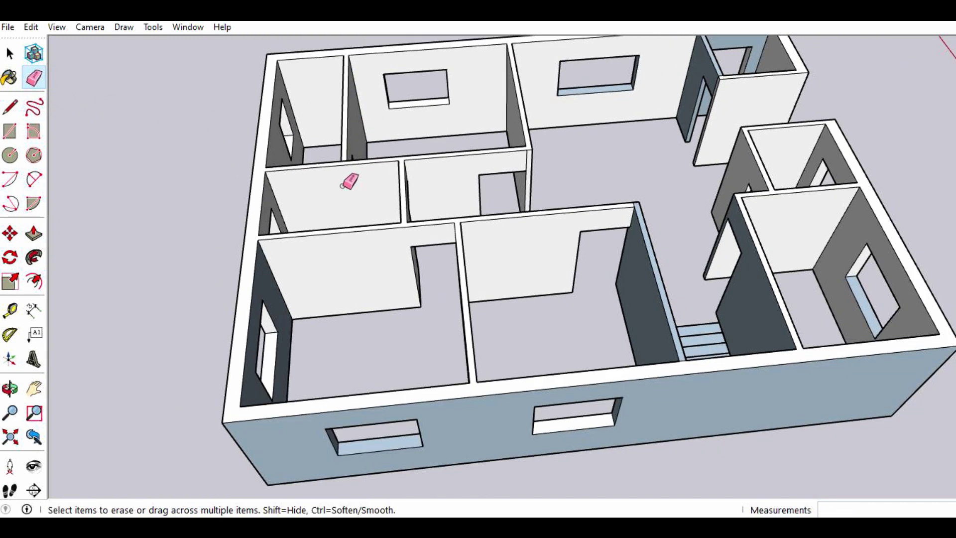
{"action": "left_click", "coordinate": [10, 388]}
{"action": "mouse_move", "coordinate": [449, 175]}
{"action": "left_mouse_down"}
{"action": "mouse_move", "coordinate": [226, 183]}
{"action": "mouse_move", "coordinate": [586, 100]}
{"action": "mouse_move", "coordinate": [426, 87]}
{"action": "left_mouse_up"}
{"action": "mouse_move", "coordinate": [597, 125]}
{"action": "left_mouse_down"}
{"action": "mouse_move", "coordinate": [427, 124]}
{"action": "mouse_move", "coordinate": [704, 160]}
{"action": "mouse_move", "coordinate": [655, 143]}
{"action": "mouse_move", "coordinate": [574, 139]}
{"action": "left_mouse_up"}
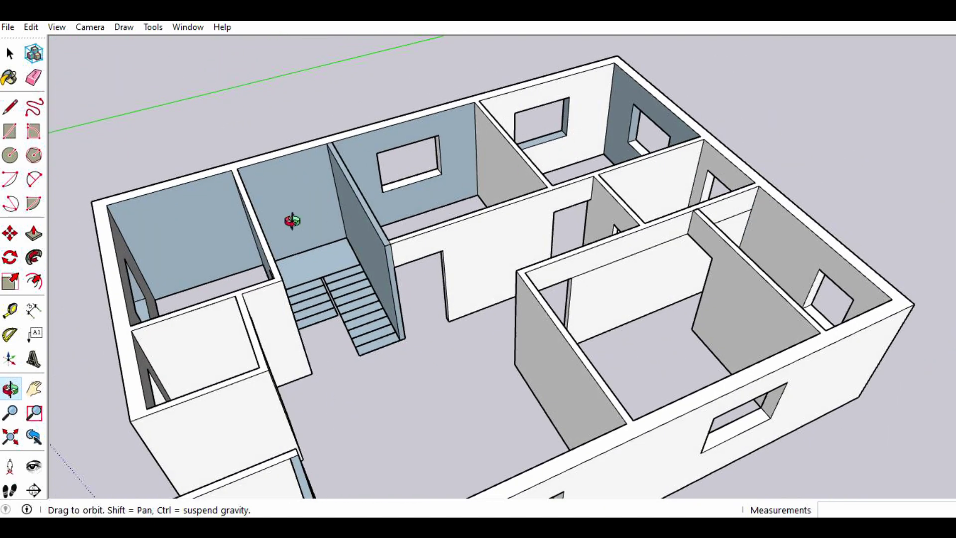
{"action": "left_click", "coordinate": [33, 78]}
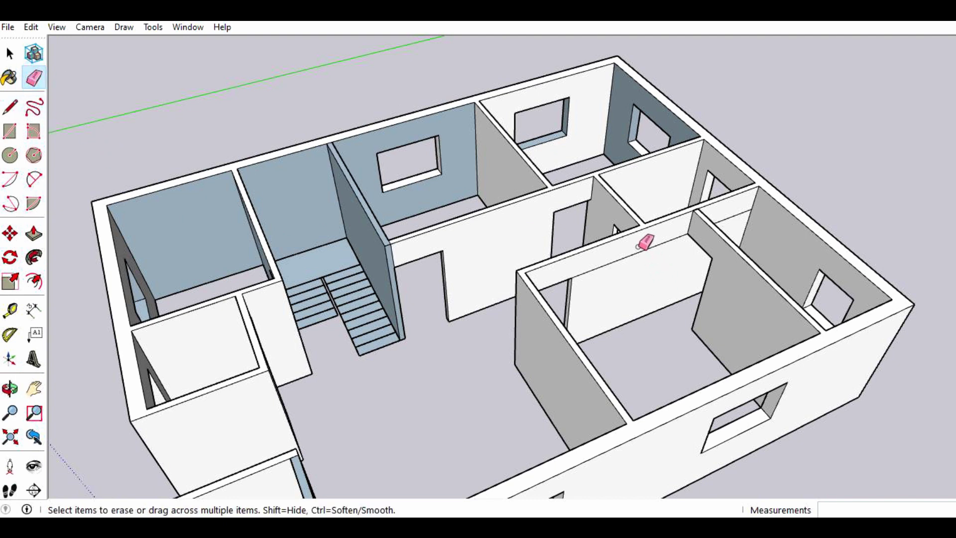
{"action": "left_click", "coordinate": [744, 211]}
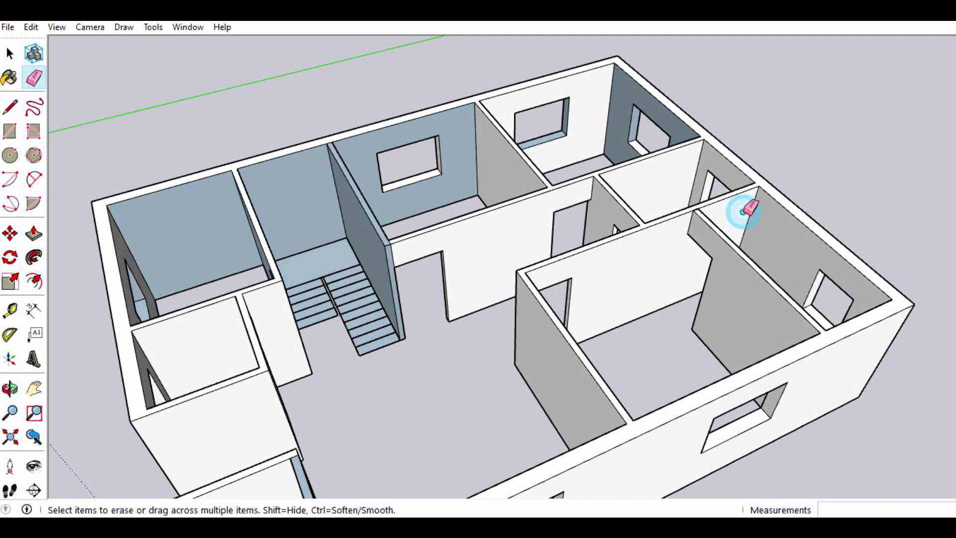
{"action": "scroll", "coordinate": [402, 319], "scroll_direction": "down", "scroll_amount": 2}
{"action": "left_click_drag", "start_coordinate": [339, 328], "coordinate": [381, 340]}
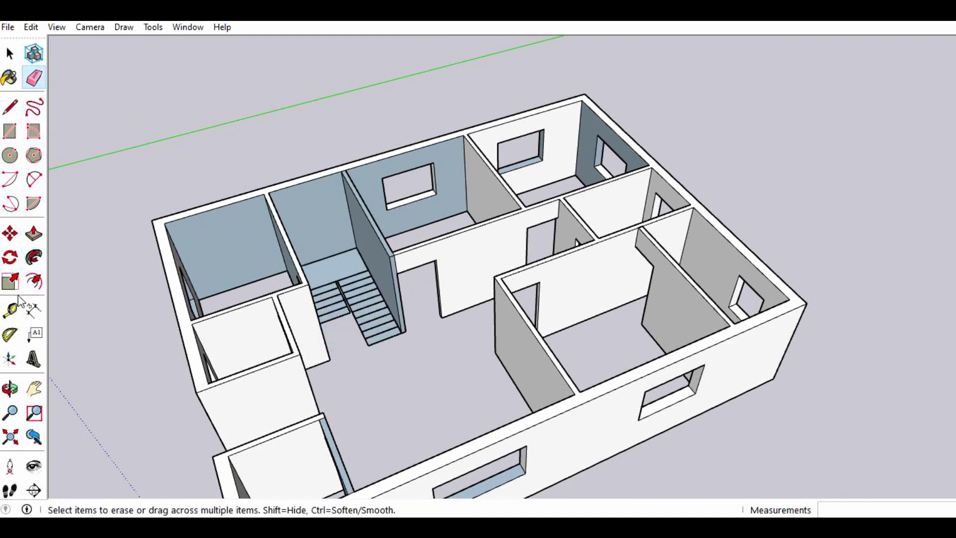
{"action": "left_click", "coordinate": [18, 384]}
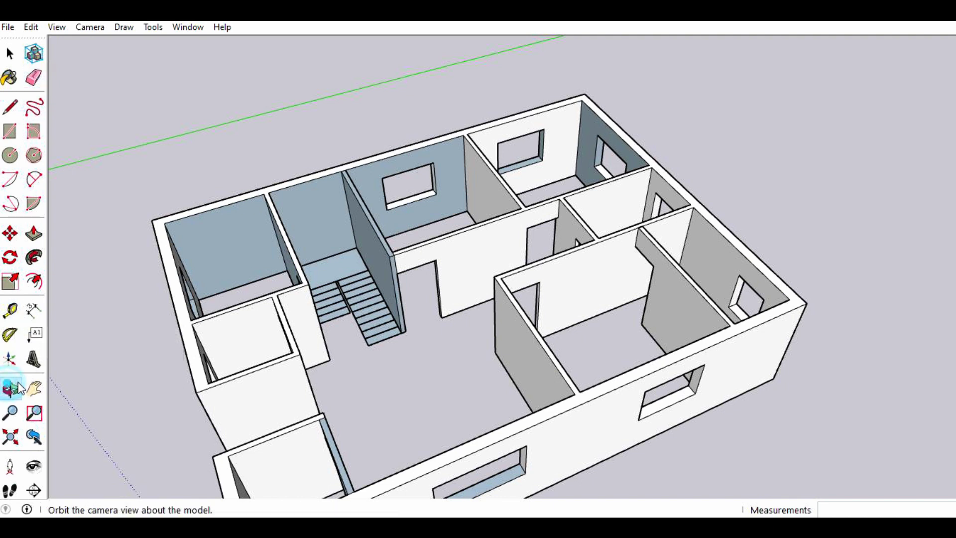
- Zoom in on the stairs and erase the bottom edge of the lower flight
{"action": "mouse_move", "coordinate": [159, 307]}
{"action": "left_mouse_down"}
{"action": "mouse_move", "coordinate": [241, 300]}
{"action": "mouse_move", "coordinate": [324, 342]}
{"action": "left_mouse_up"}
{"action": "scroll", "coordinate": [401, 377], "scroll_direction": "up", "scroll_amount": 2}
{"action": "scroll", "coordinate": [376, 394], "scroll_direction": "up", "scroll_amount": 2}
{"action": "left_click_drag", "start_coordinate": [376, 394], "coordinate": [376, 377]}
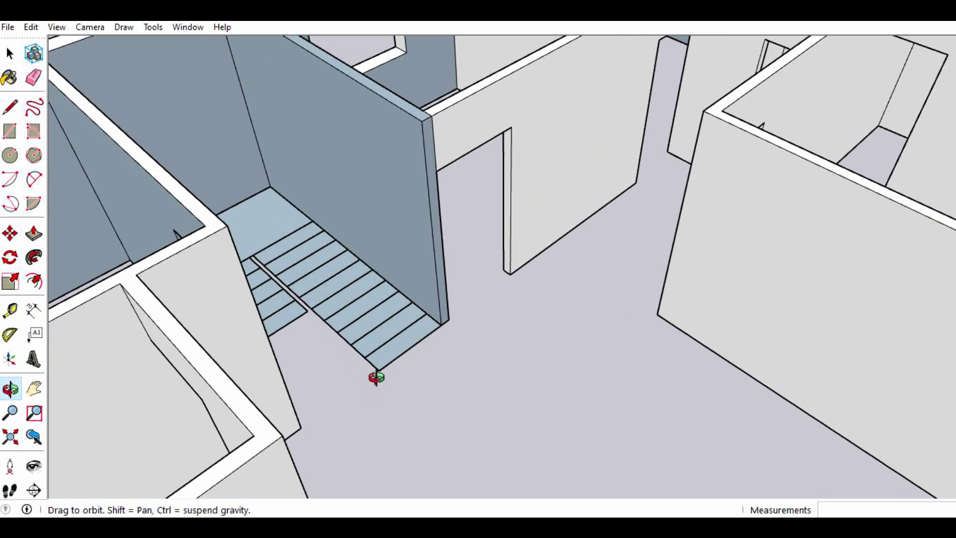
{"action": "left_click", "coordinate": [33, 77]}
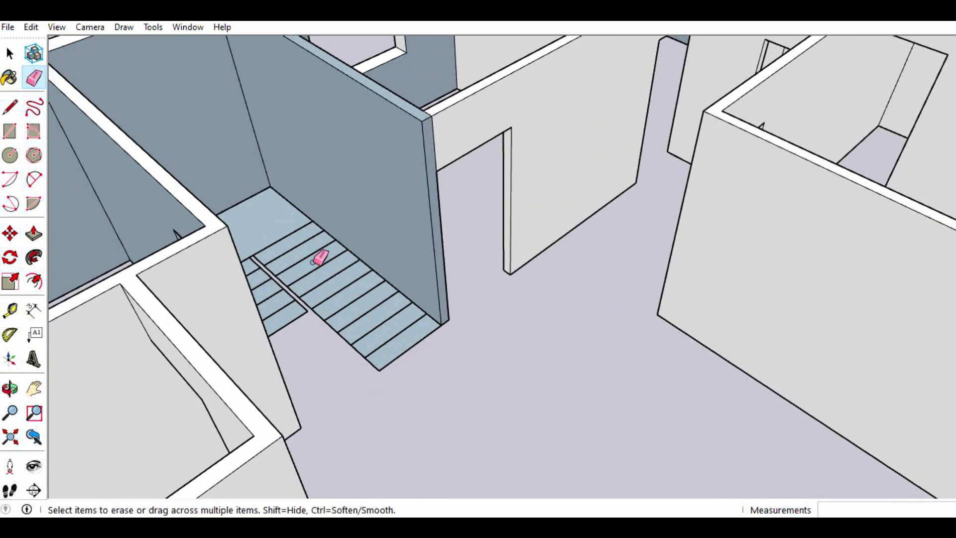
{"action": "left_click", "coordinate": [403, 352]}
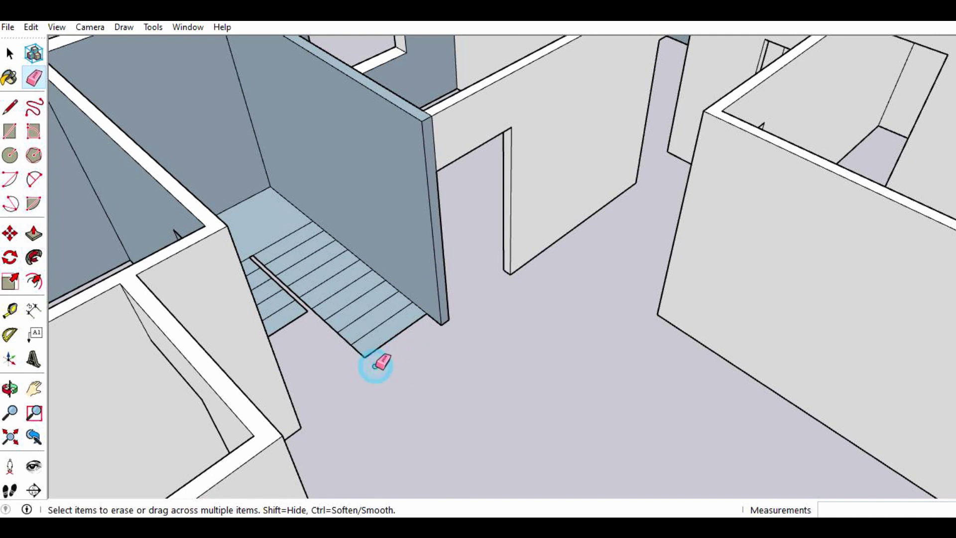
{"action": "scroll", "coordinate": [398, 349], "scroll_direction": "down", "scroll_amount": 2}
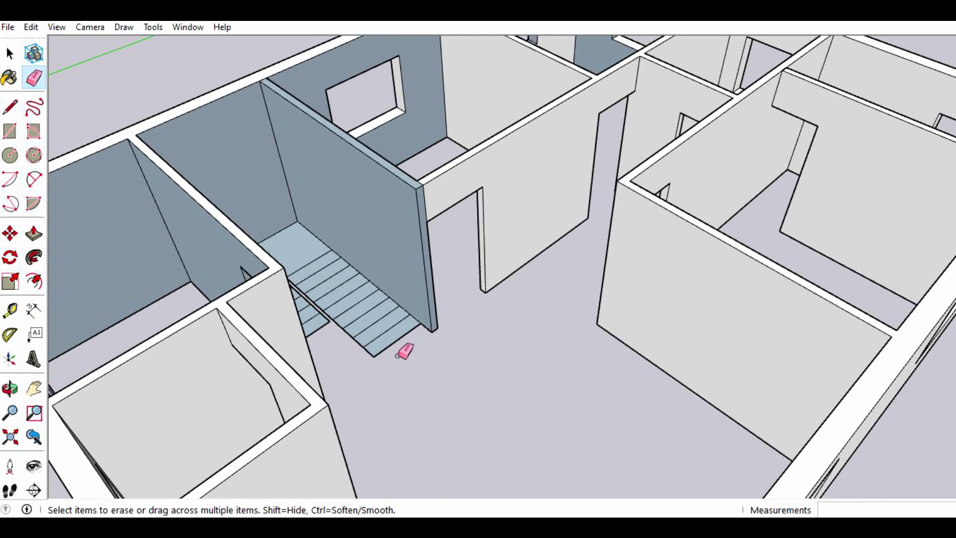
- Orbit around the stairs for a closer view of the lower flight
{"action": "left_click", "coordinate": [10, 388]}
{"action": "mouse_move", "coordinate": [347, 331]}
{"action": "left_mouse_down"}
{"action": "mouse_move", "coordinate": [320, 371]}
{"action": "mouse_move", "coordinate": [308, 370]}
{"action": "left_mouse_up"}
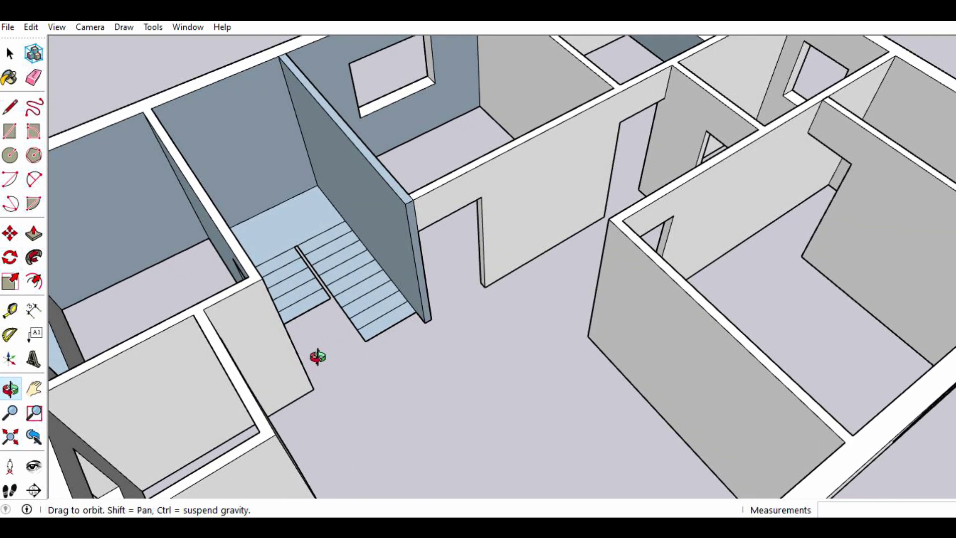
{"action": "mouse_move", "coordinate": [354, 310]}
{"action": "left_mouse_down"}
{"action": "mouse_move", "coordinate": [312, 330]}
{"action": "mouse_move", "coordinate": [256, 266]}
{"action": "mouse_move", "coordinate": [393, 269]}
{"action": "mouse_move", "coordinate": [405, 252]}
{"action": "mouse_move", "coordinate": [359, 174]}
{"action": "left_mouse_up"}
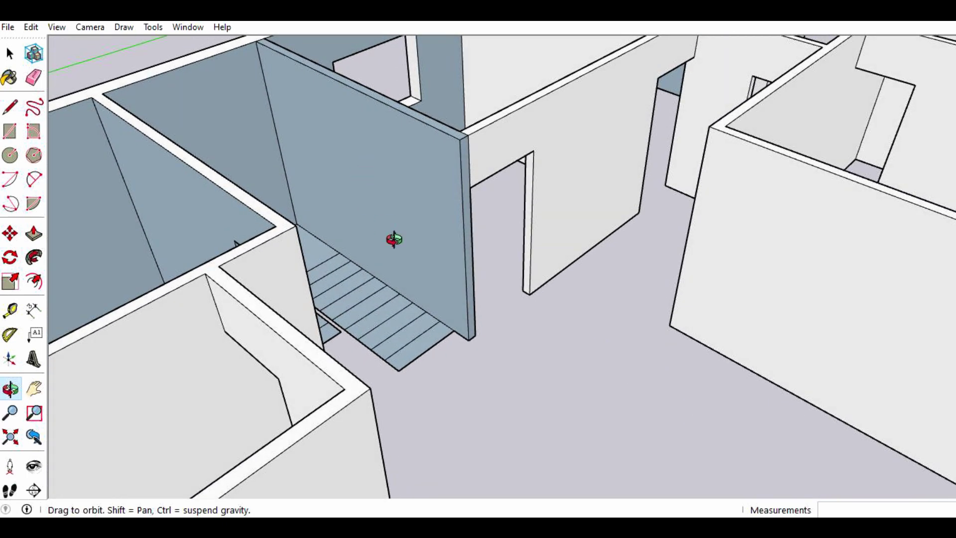
{"action": "left_click_drag", "start_coordinate": [390, 237], "coordinate": [384, 250]}
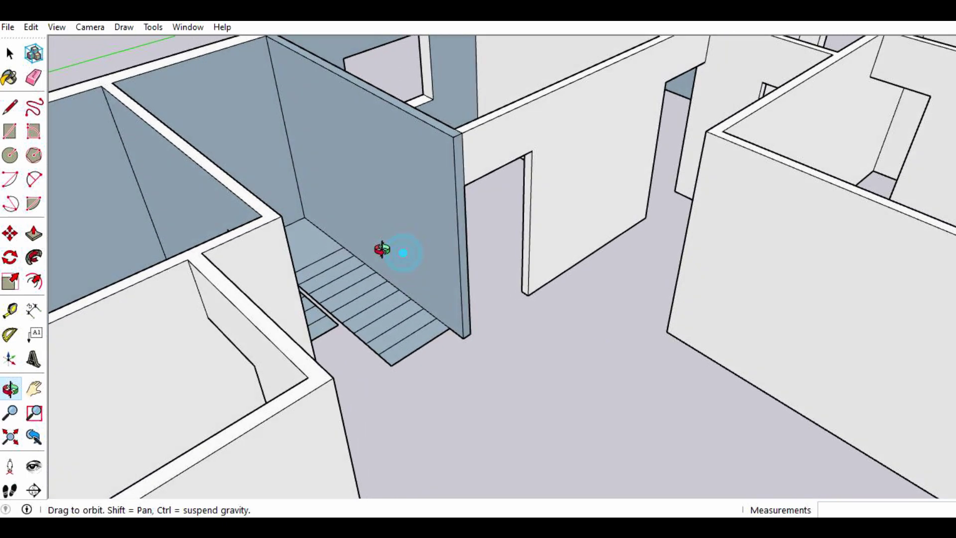
- Push/pull the bottom strips of the lower flight up into steps rising 0.18 m each
{"action": "left_click", "coordinate": [34, 233]}
{"action": "left_click", "coordinate": [395, 348]}
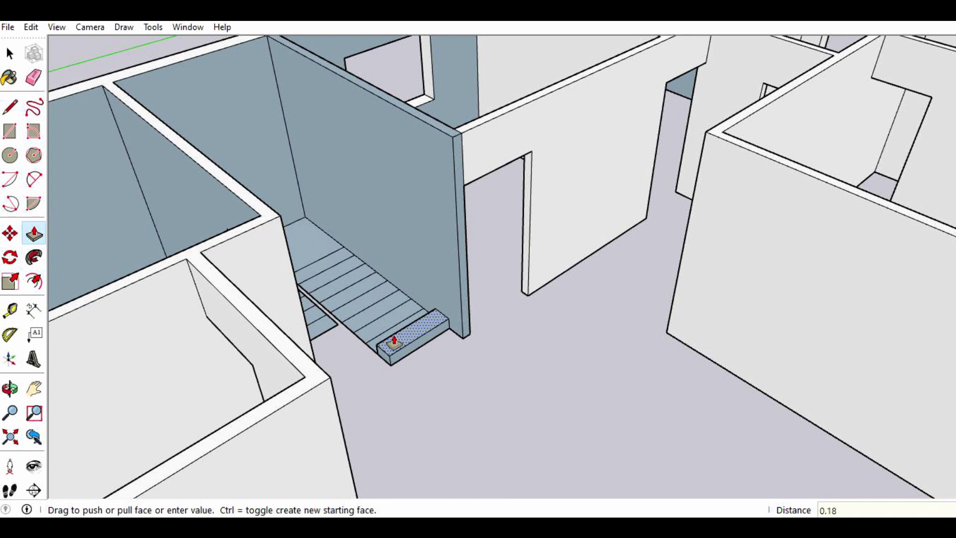
{"action": "key", "text": "Return"}
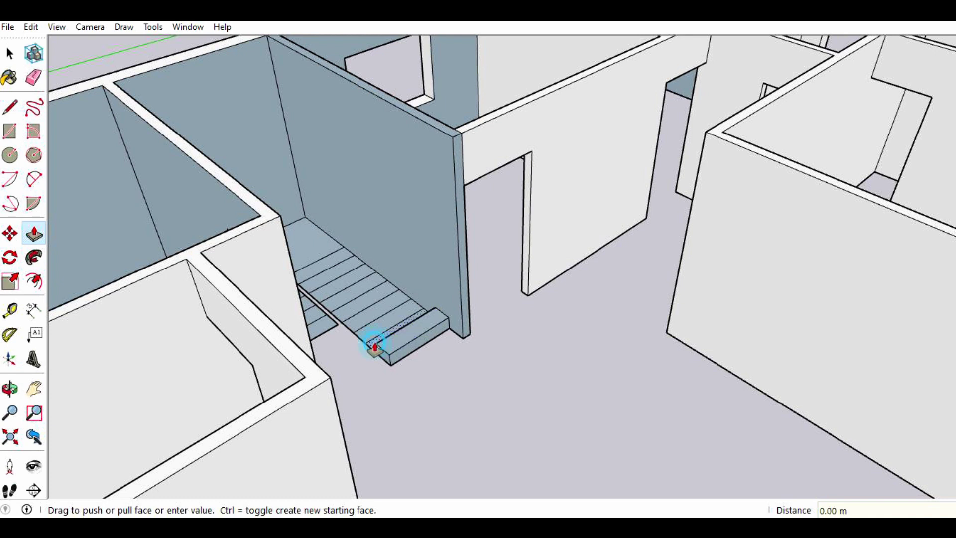
{"action": "left_click", "coordinate": [386, 339]}
{"action": "left_click", "coordinate": [384, 332]}
{"action": "type", "text": "0.18"}
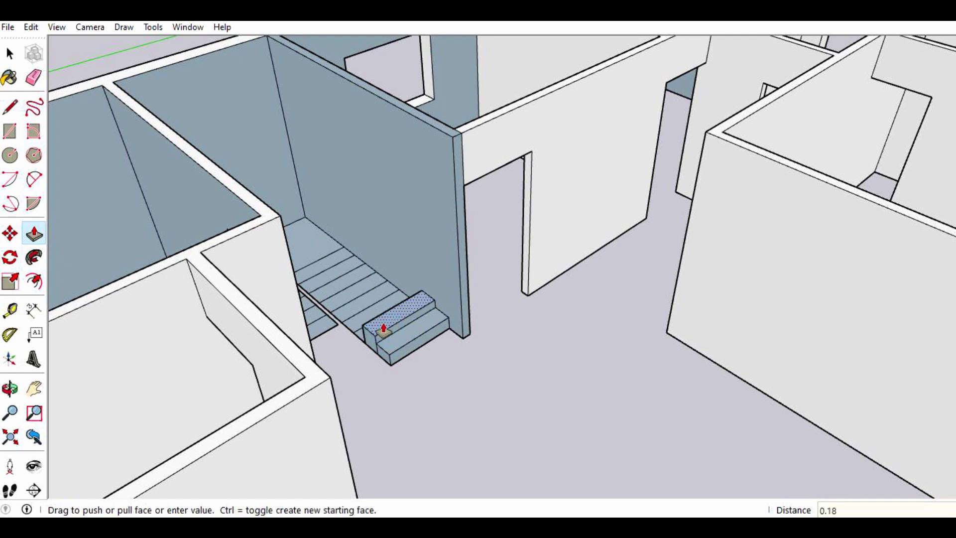
{"action": "left_click", "coordinate": [384, 329]}
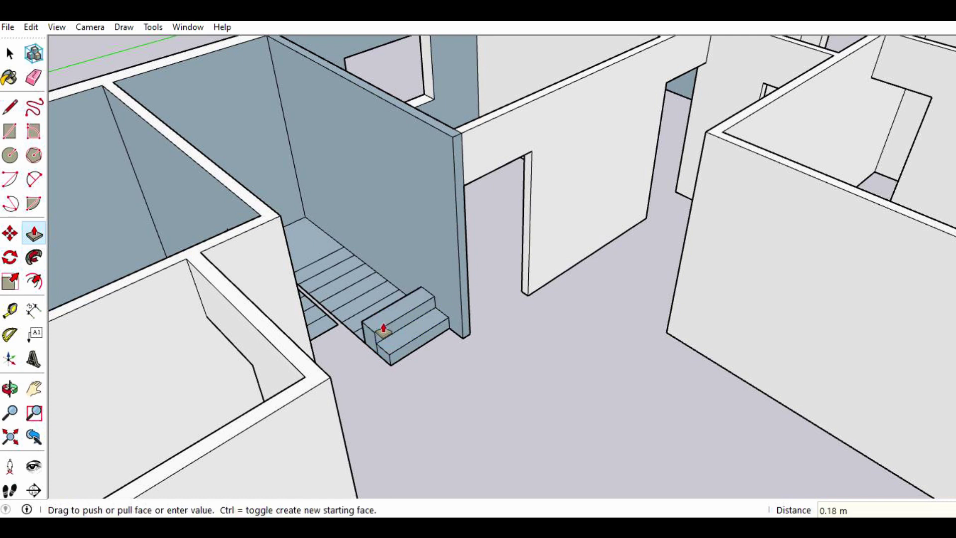
{"action": "left_click", "coordinate": [358, 342]}
{"action": "left_click", "coordinate": [368, 321]}
{"action": "left_click", "coordinate": [367, 315]}
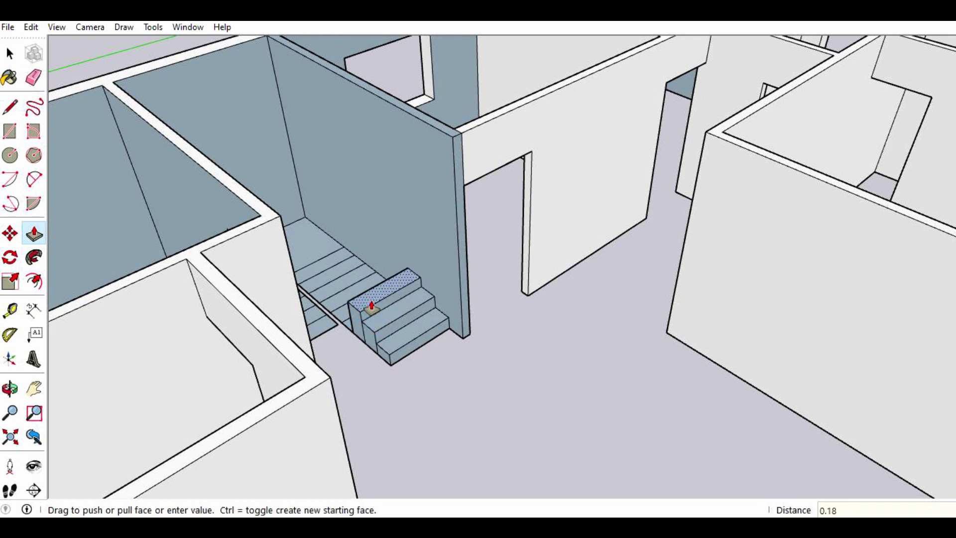
{"action": "key", "text": "Return"}
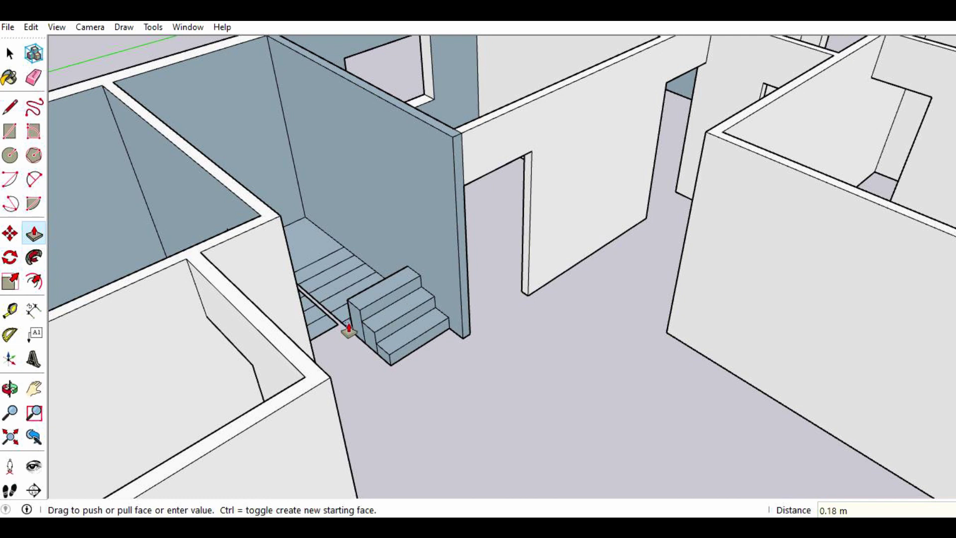
- Raise the remaining strips up to the top step, each 0.18 m higher
{"action": "left_click", "coordinate": [349, 329]}
{"action": "left_click", "coordinate": [362, 298]}
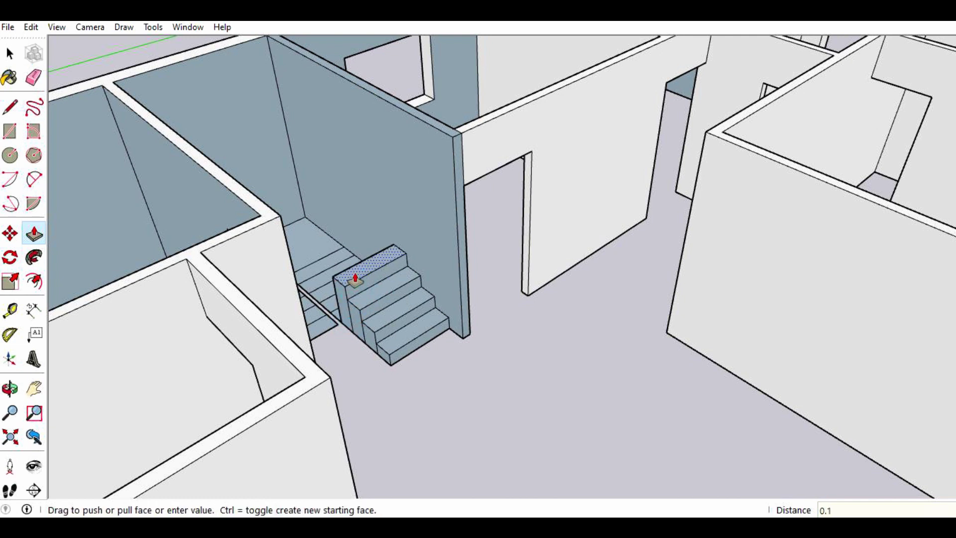
{"action": "type", "text": "8"}
{"action": "key", "text": "Return"}
{"action": "left_click", "coordinate": [331, 307]}
{"action": "left_click", "coordinate": [347, 283]}
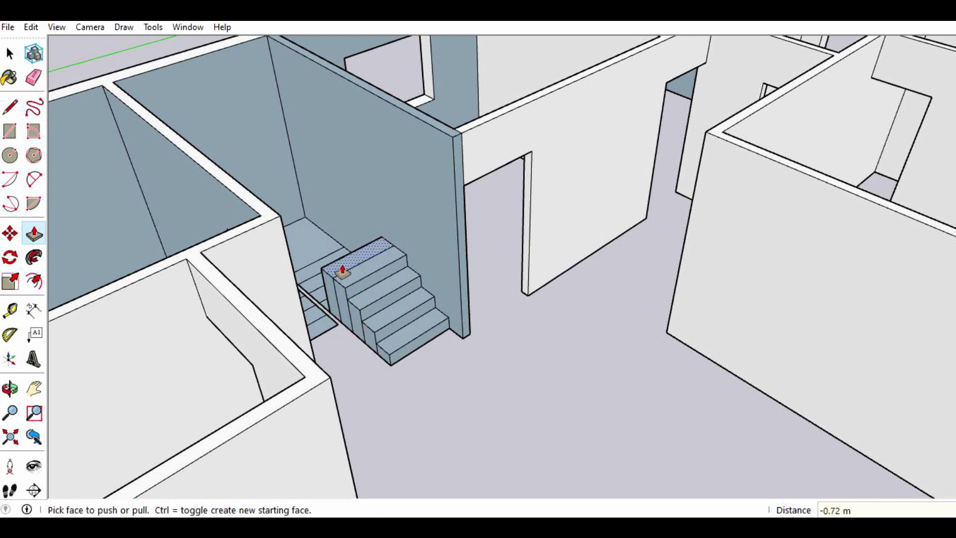
{"action": "left_click", "coordinate": [342, 271]}
{"action": "type", "text": "0.18"}
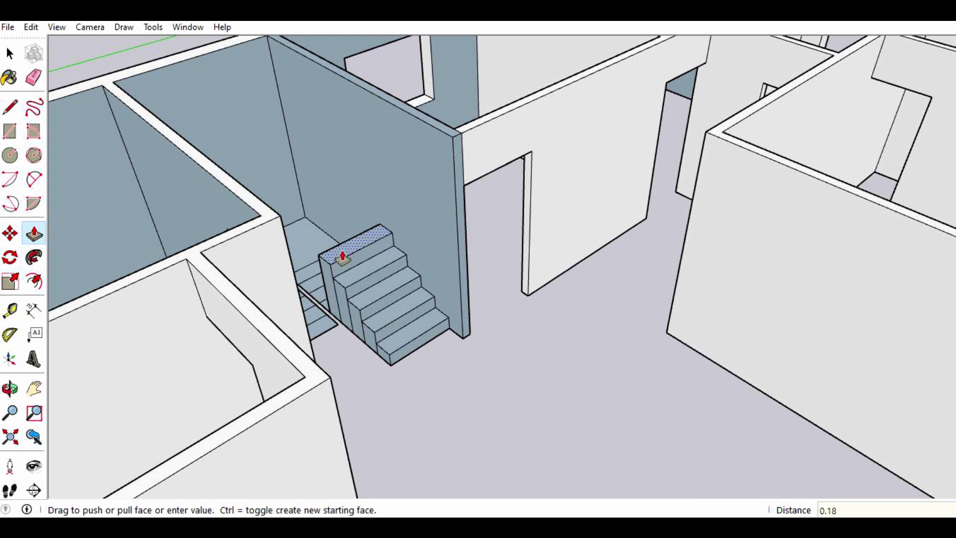
{"action": "key", "text": "Return"}
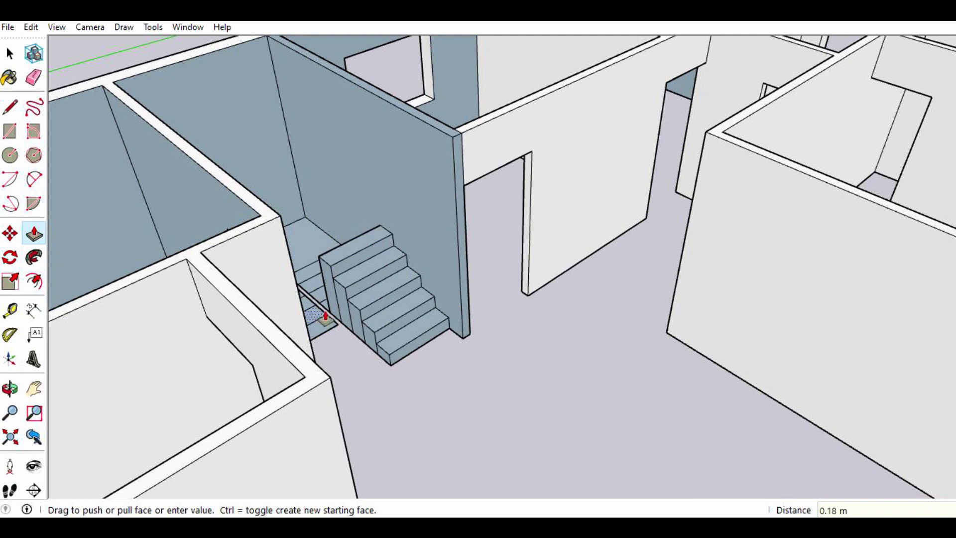
- Orbit down onto the flight and raise the next strips as 0.18 m steps
{"action": "left_click", "coordinate": [10, 389]}
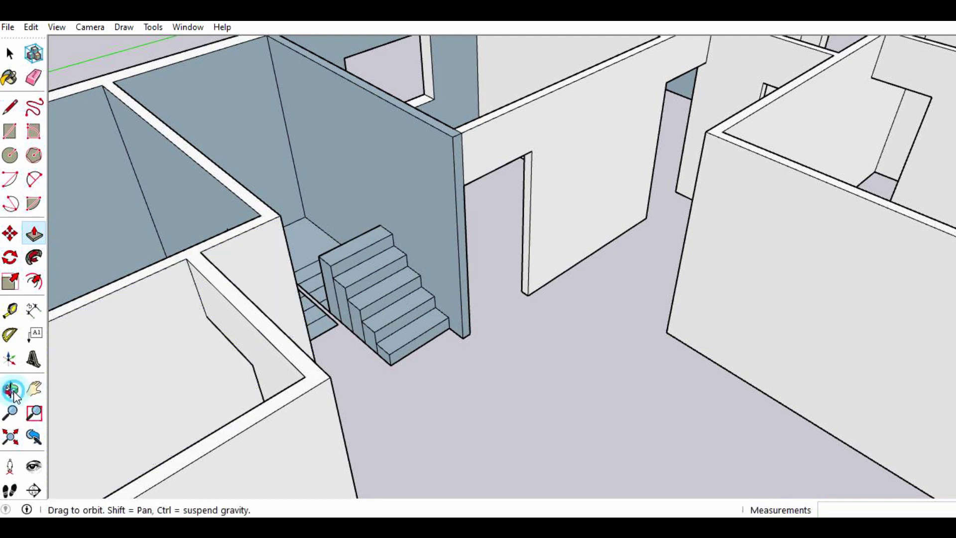
{"action": "mouse_move", "coordinate": [315, 231]}
{"action": "left_mouse_down"}
{"action": "mouse_move", "coordinate": [354, 296]}
{"action": "mouse_move", "coordinate": [450, 298]}
{"action": "mouse_move", "coordinate": [514, 320]}
{"action": "mouse_move", "coordinate": [521, 345]}
{"action": "left_mouse_up"}
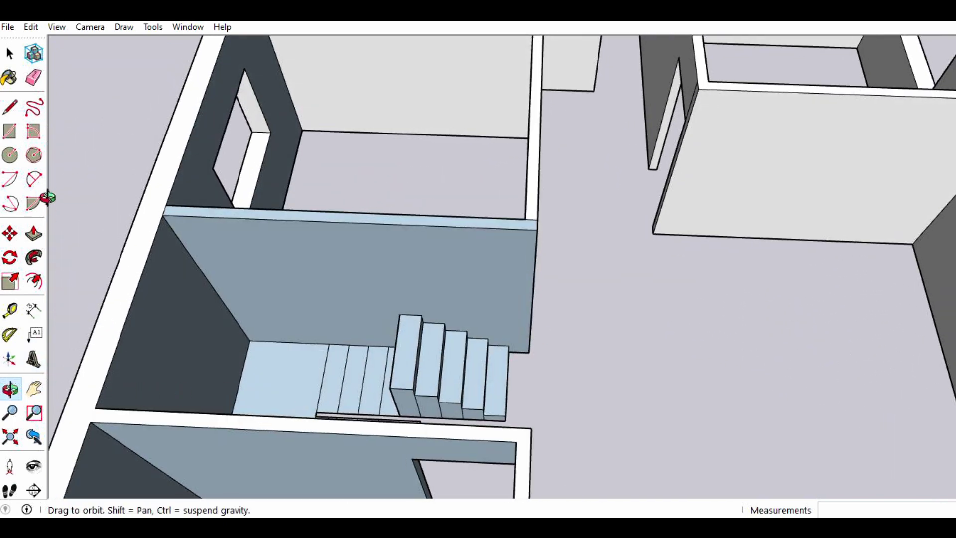
{"action": "left_click", "coordinate": [33, 233]}
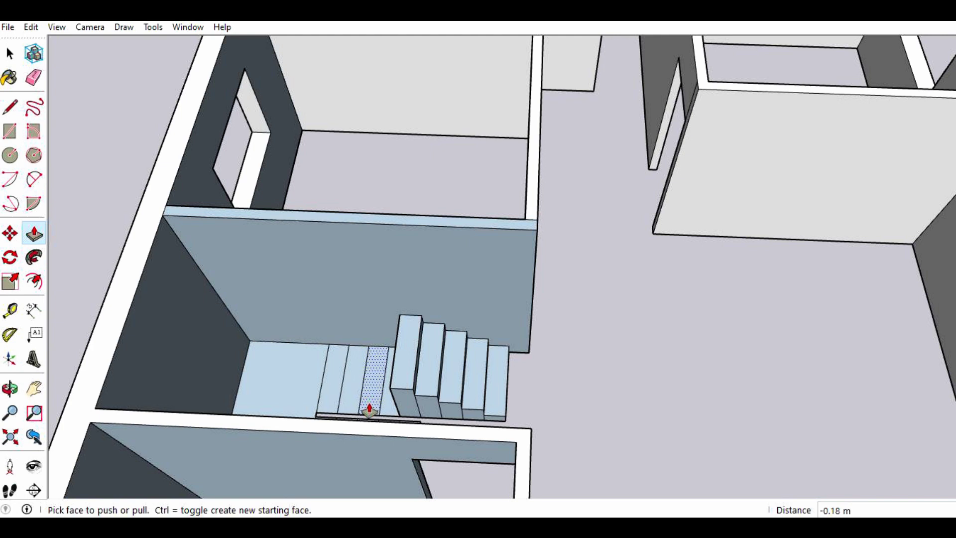
{"action": "left_click", "coordinate": [394, 366]}
{"action": "left_click", "coordinate": [400, 365]}
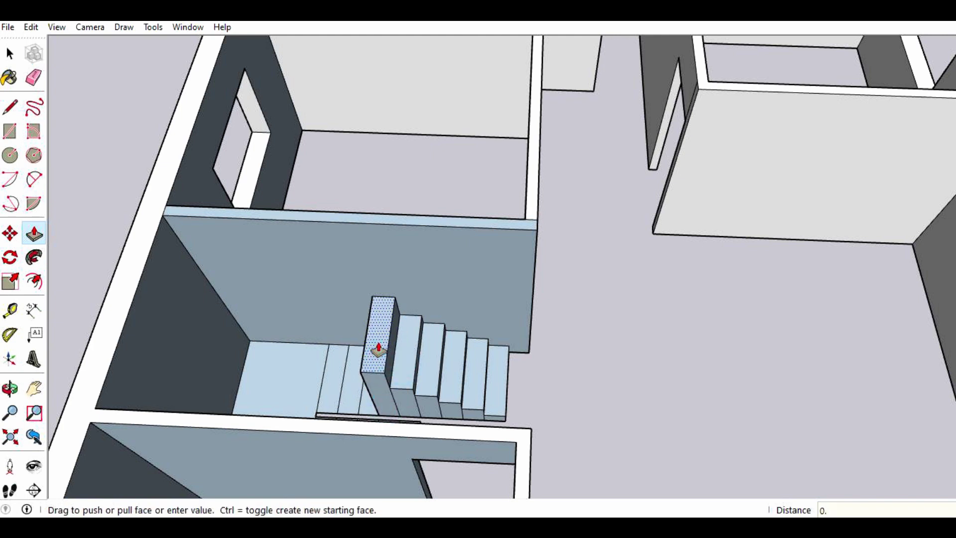
{"action": "key", "text": "Return"}
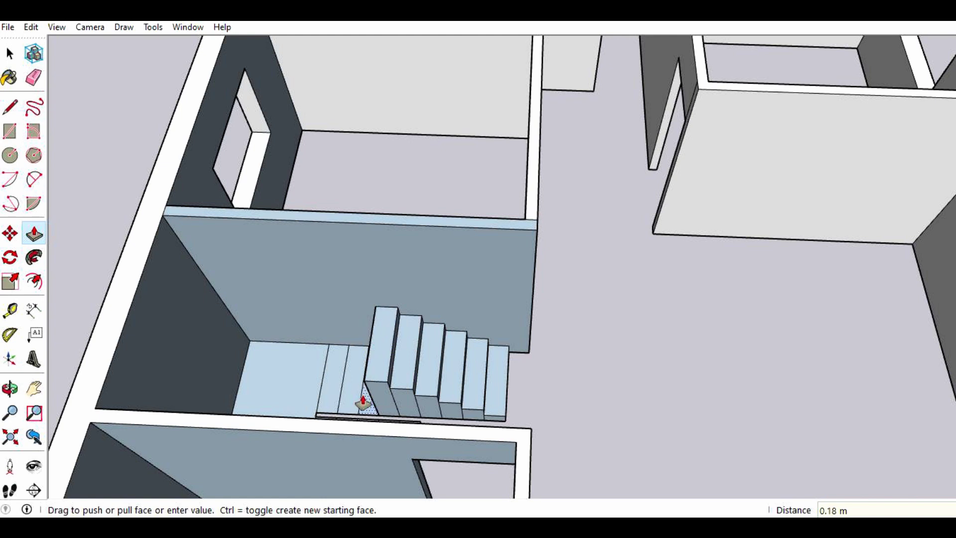
{"action": "left_click", "coordinate": [369, 367]}
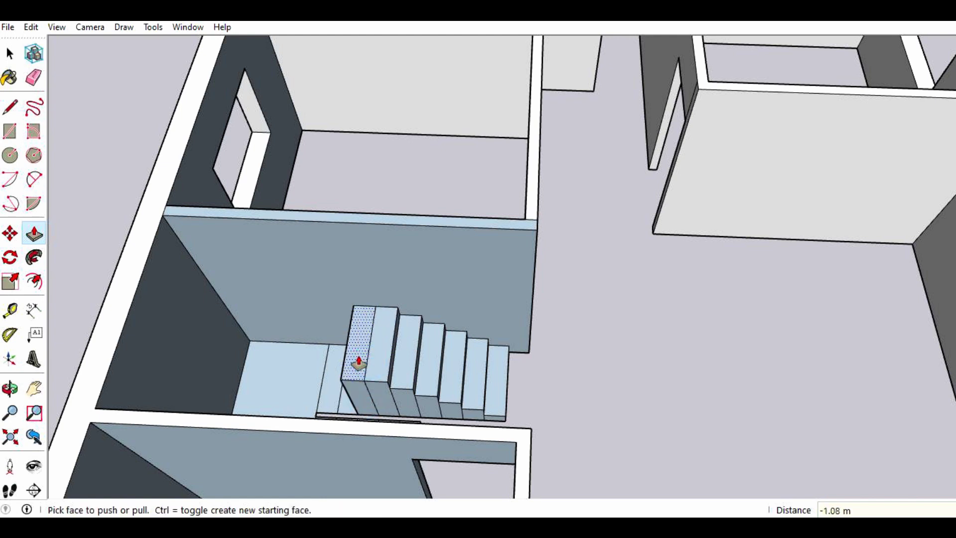
{"action": "left_click", "coordinate": [358, 363]}
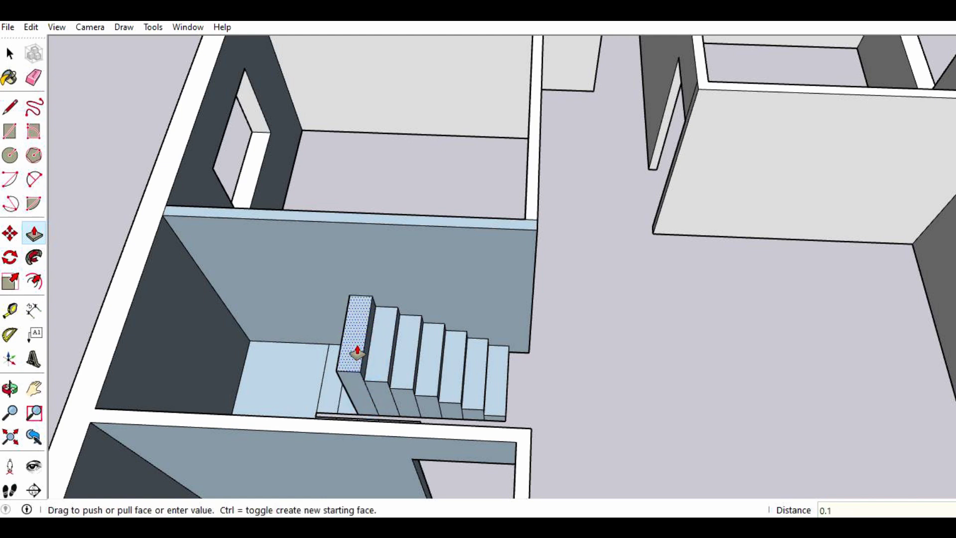
{"action": "type", "text": "8"}
{"action": "key", "text": "Return"}
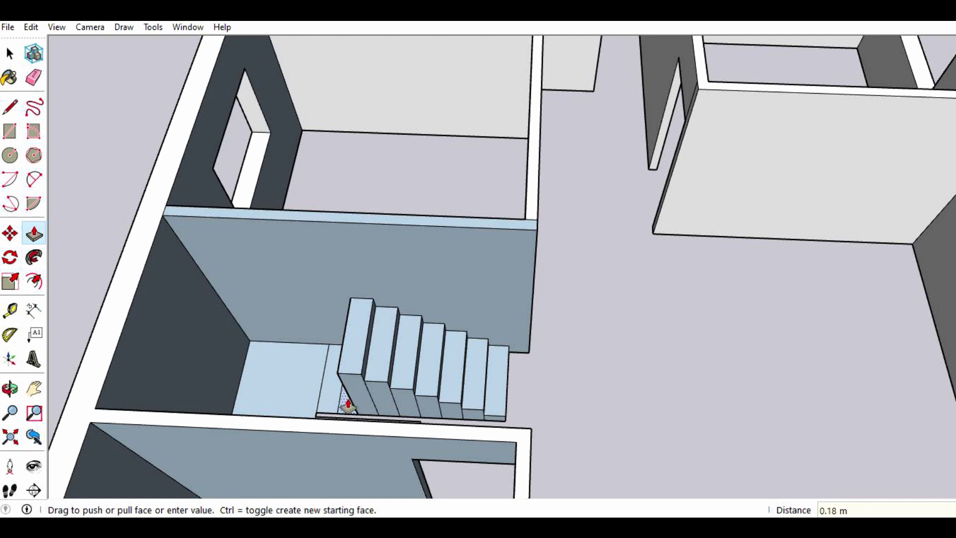
- Raise the last strips of the lower flight by 0.18 m each
{"action": "left_click", "coordinate": [348, 399]}
{"action": "left_click", "coordinate": [344, 360]}
{"action": "left_click", "coordinate": [332, 348]}
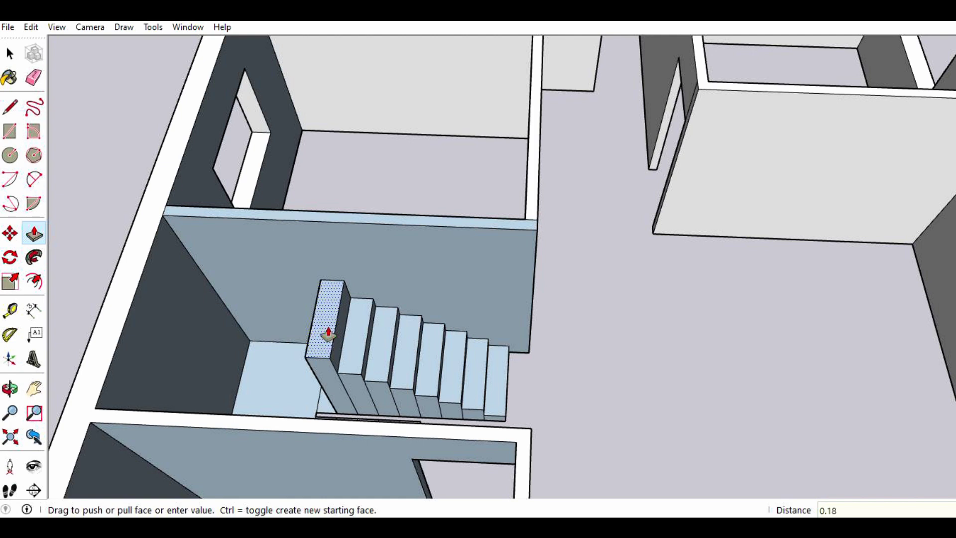
{"action": "key", "text": "Return"}
{"action": "left_click", "coordinate": [319, 401]}
{"action": "left_click", "coordinate": [315, 361]}
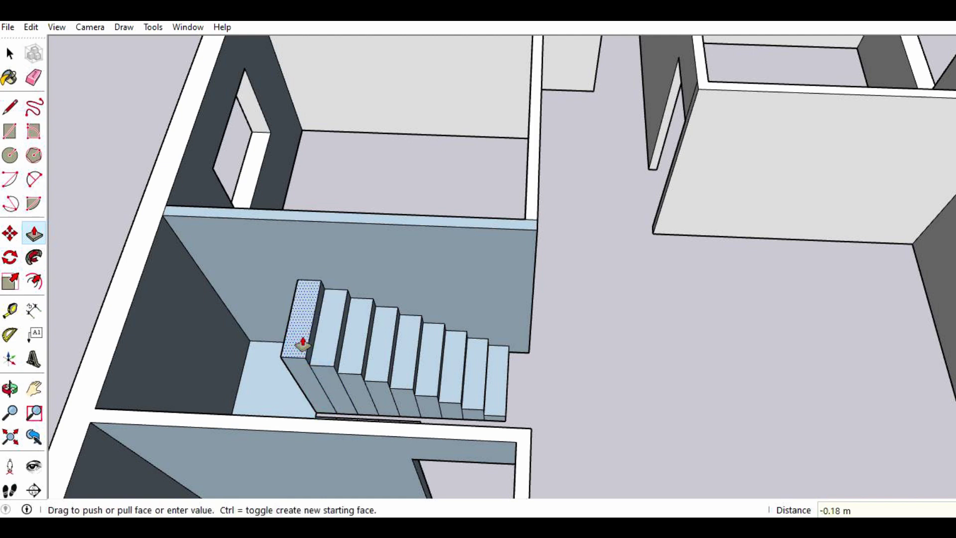
{"action": "type", "text": "8"}
{"action": "key", "text": "Return"}
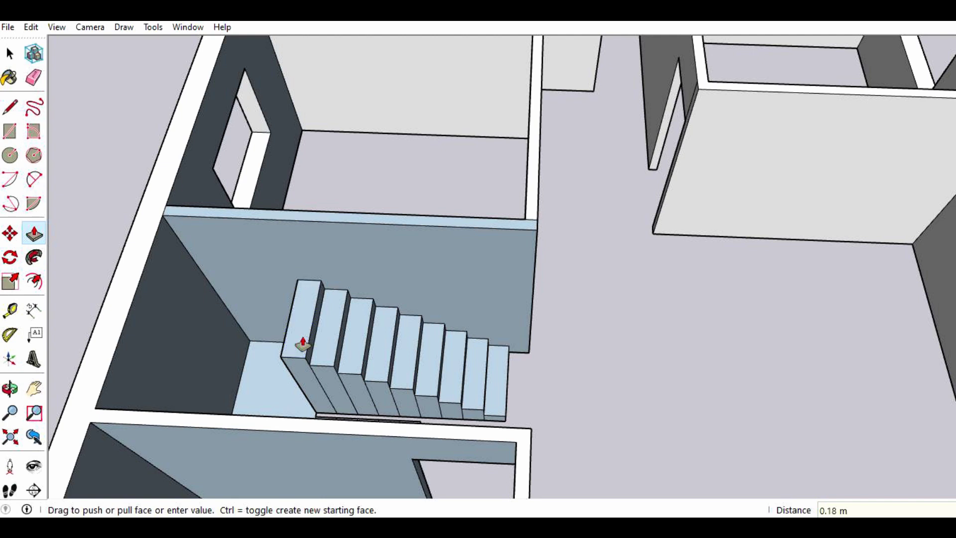
- Raise the landing face 0.18 m above the flight's top step
{"action": "left_click", "coordinate": [275, 394]}
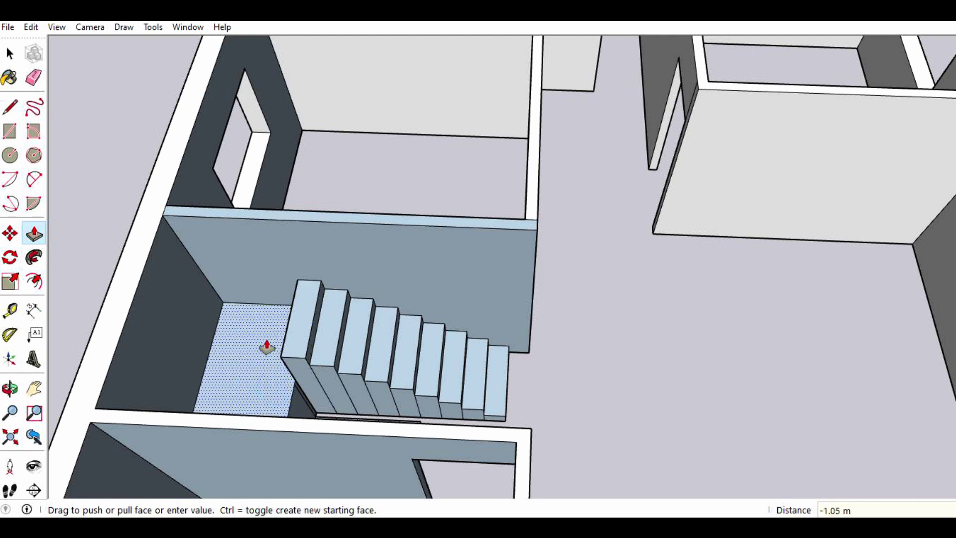
{"action": "key", "text": "Escape"}
{"action": "left_click", "coordinate": [276, 336]}
{"action": "type", "text": "0.18"}
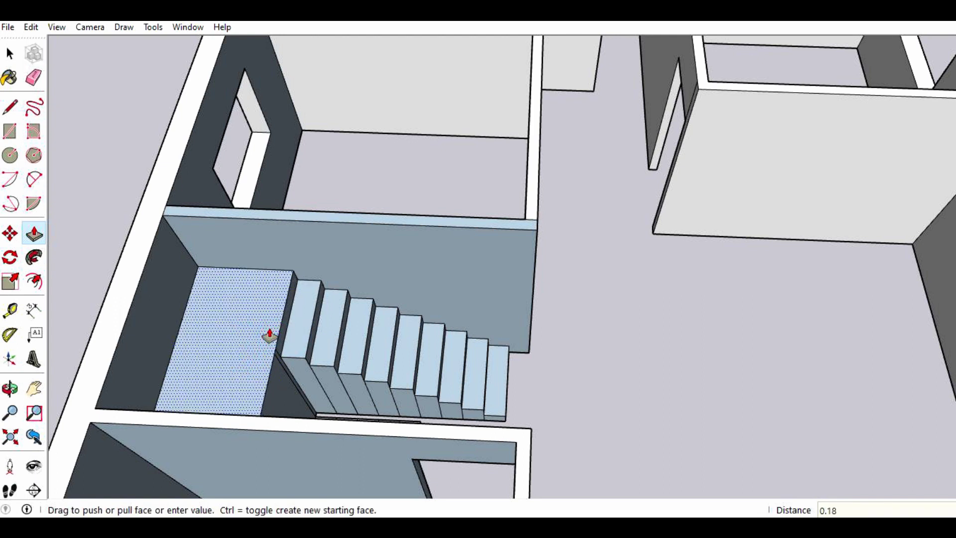
{"action": "key", "text": "Return"}
{"action": "scroll", "coordinate": [270, 336], "scroll_direction": "down", "scroll_amount": 2}
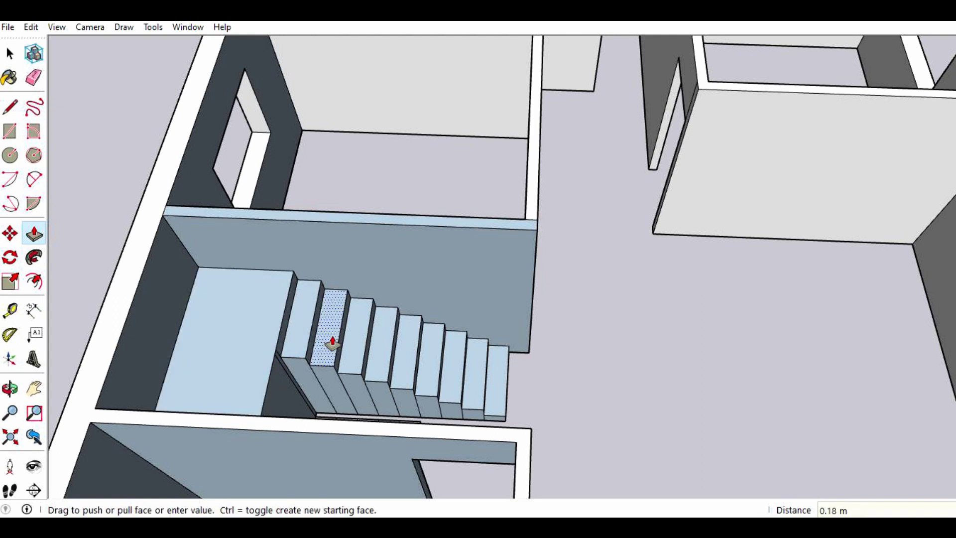
{"action": "scroll", "coordinate": [332, 348], "scroll_direction": "down", "scroll_amount": 2}
{"action": "scroll", "coordinate": [332, 348], "scroll_direction": "down", "scroll_amount": 2}
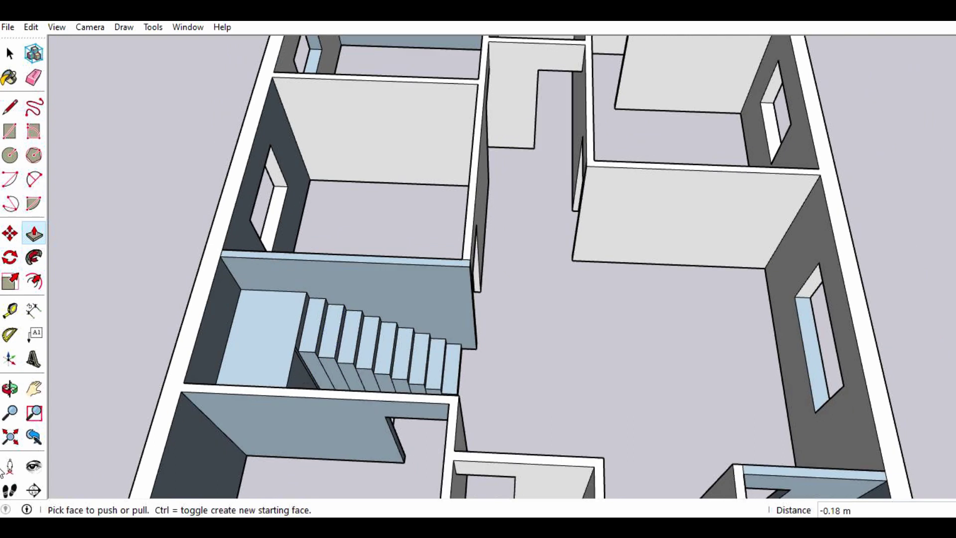
- Orbit and tilt the view down into the stairwell toward the second flight
{"action": "left_click", "coordinate": [10, 388]}
{"action": "mouse_move", "coordinate": [555, 313]}
{"action": "left_mouse_down"}
{"action": "mouse_move", "coordinate": [533, 330]}
{"action": "mouse_move", "coordinate": [314, 266]}
{"action": "mouse_move", "coordinate": [271, 241]}
{"action": "left_mouse_up"}
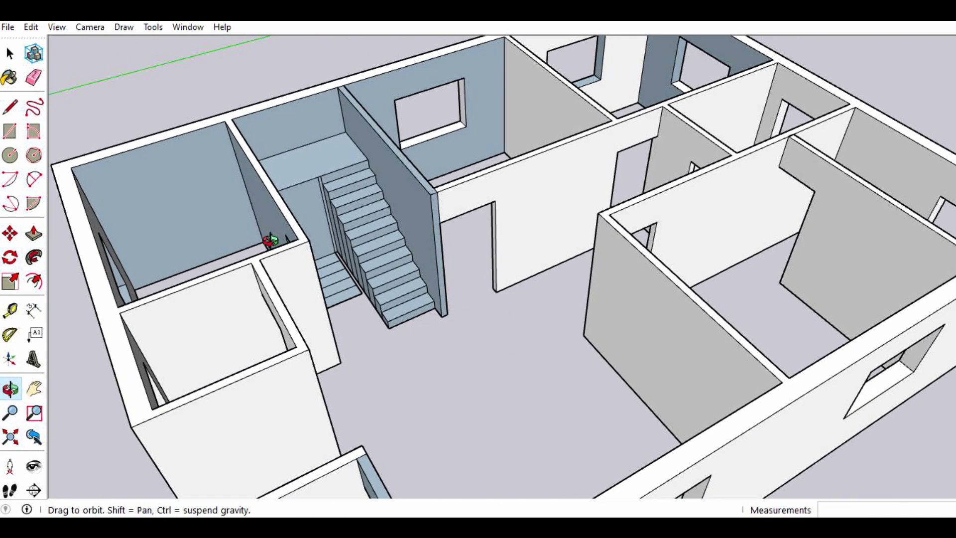
{"action": "left_click_drag", "start_coordinate": [363, 219], "coordinate": [270, 247]}
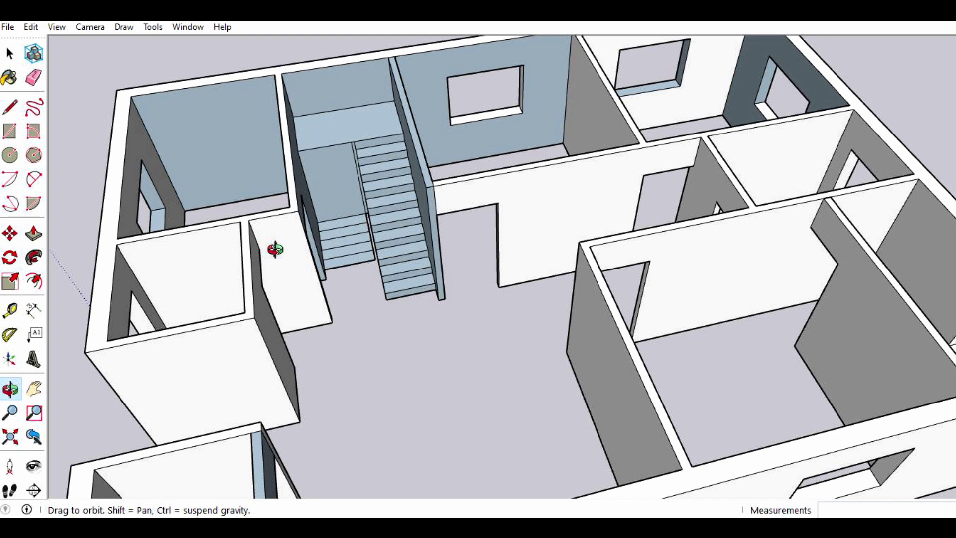
{"action": "scroll", "coordinate": [342, 147], "scroll_direction": "up", "scroll_amount": 2}
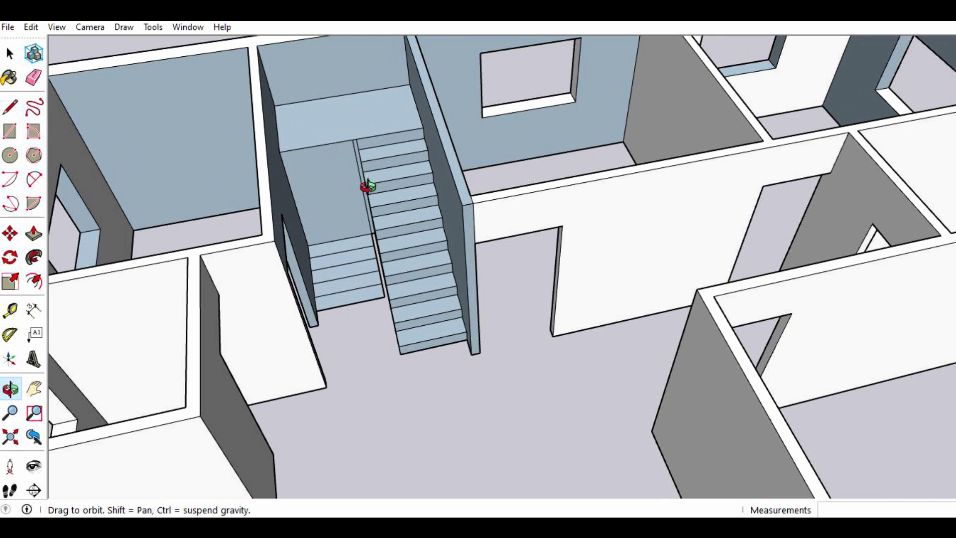
{"action": "left_click_drag", "start_coordinate": [367, 187], "coordinate": [368, 128]}
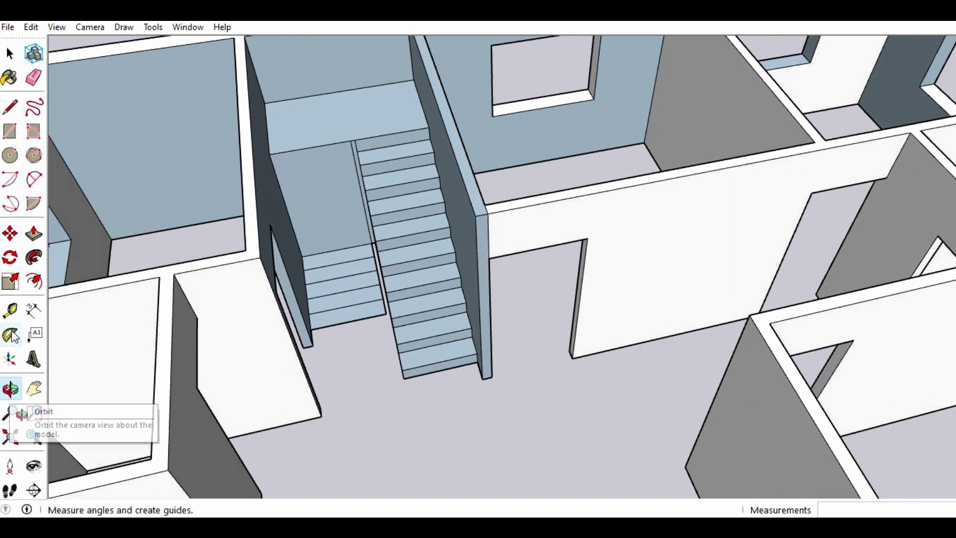
- Pull the first two step faces up to the landing top, adding 0.18 m each
{"action": "left_click", "coordinate": [34, 233]}
{"action": "left_click_drag", "start_coordinate": [339, 257], "coordinate": [326, 149]}
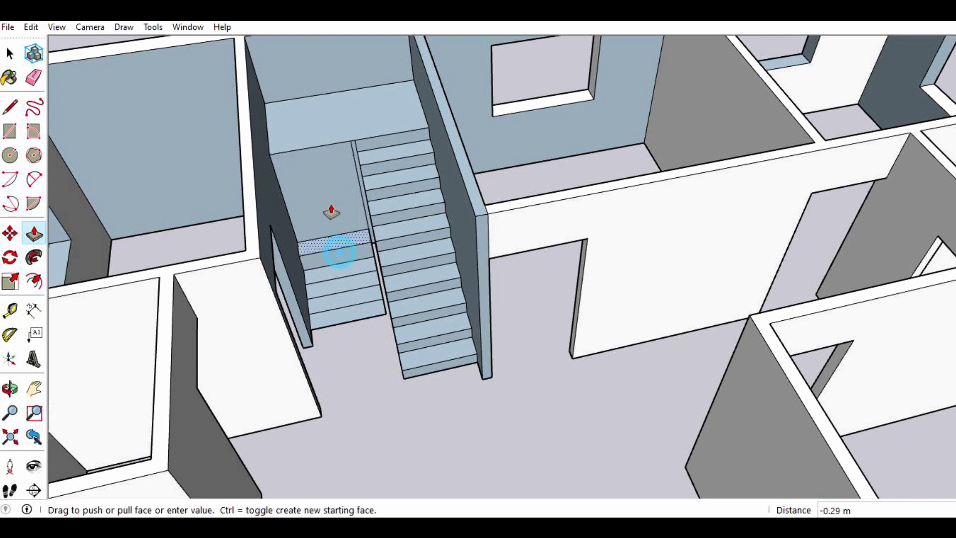
{"action": "left_click", "coordinate": [326, 150]}
{"action": "left_click", "coordinate": [338, 272]}
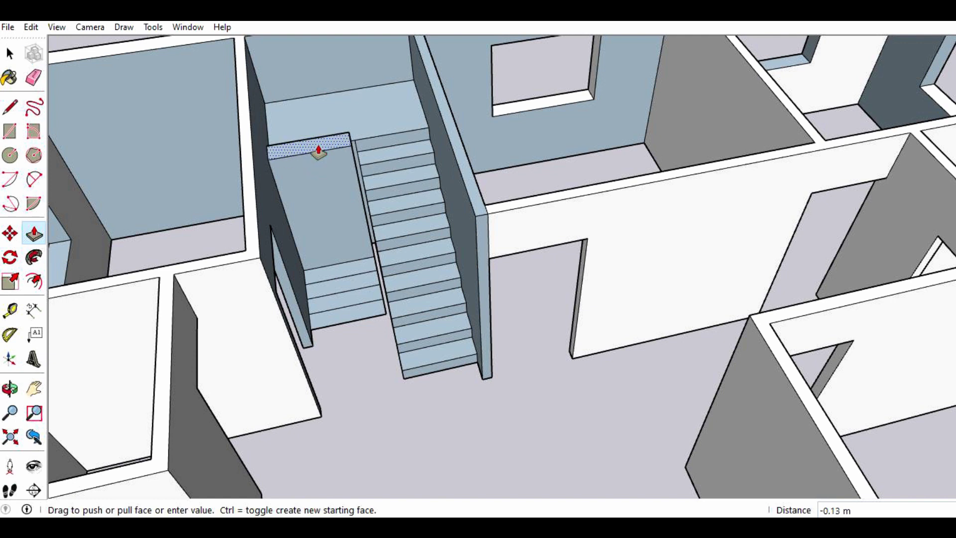
{"action": "key", "text": "Return"}
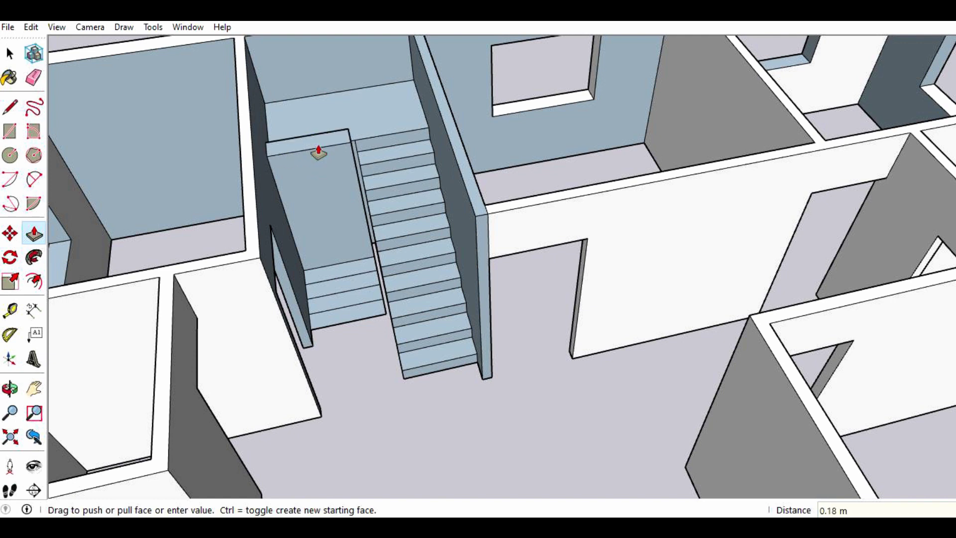
{"action": "left_click", "coordinate": [336, 272]}
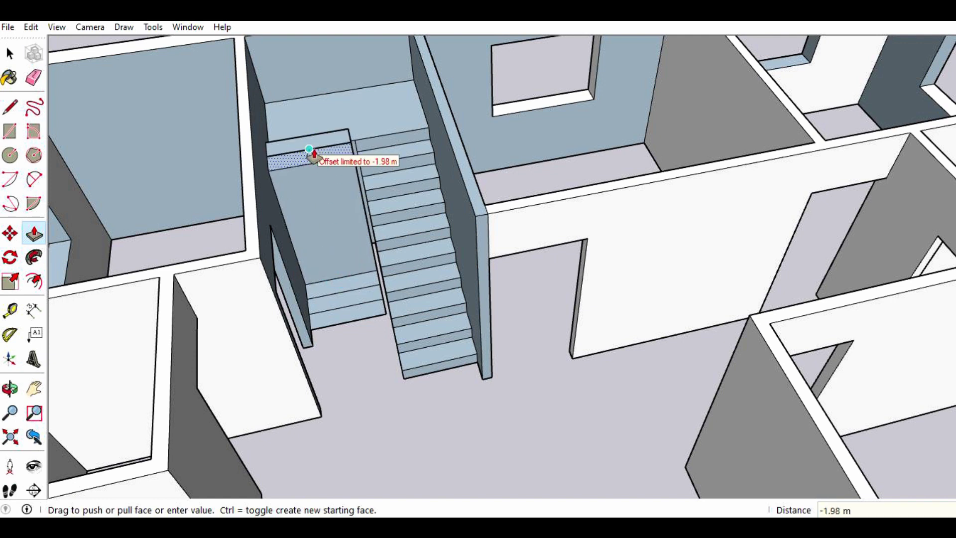
{"action": "left_click", "coordinate": [313, 147]}
{"action": "left_click", "coordinate": [310, 144]}
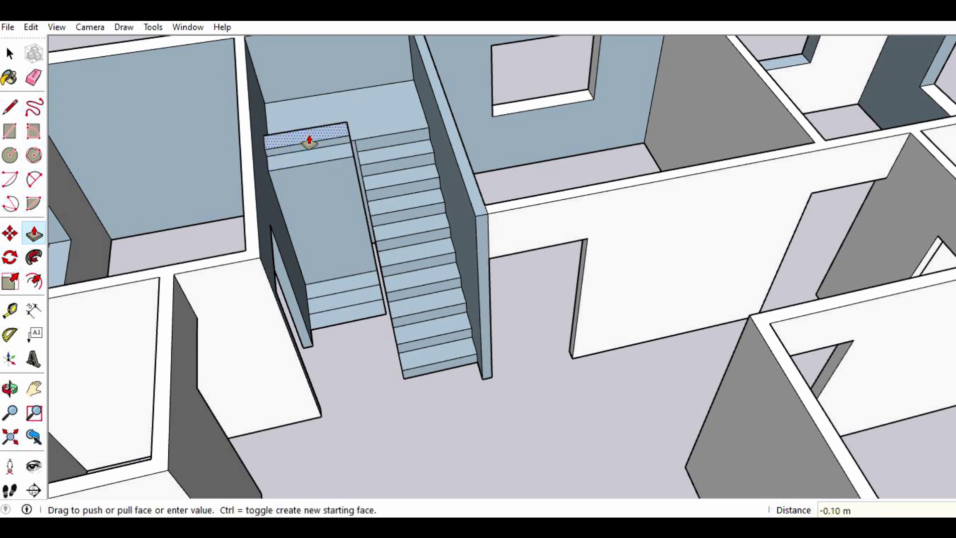
{"action": "left_click", "coordinate": [309, 143]}
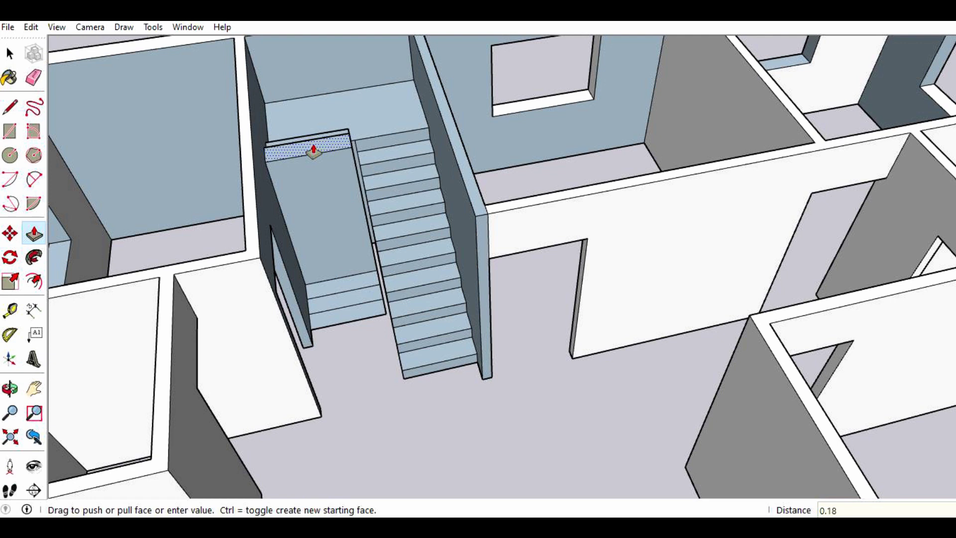
{"action": "key", "text": "Return"}
- Pull the next lower steps up to the top and raise each a further 0.18 m
{"action": "left_click", "coordinate": [342, 288]}
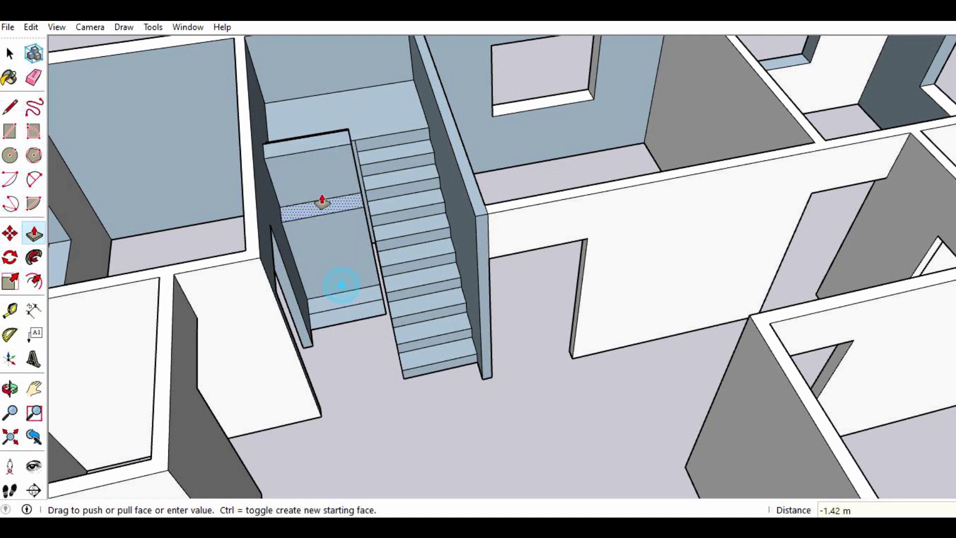
{"action": "left_click", "coordinate": [320, 148]}
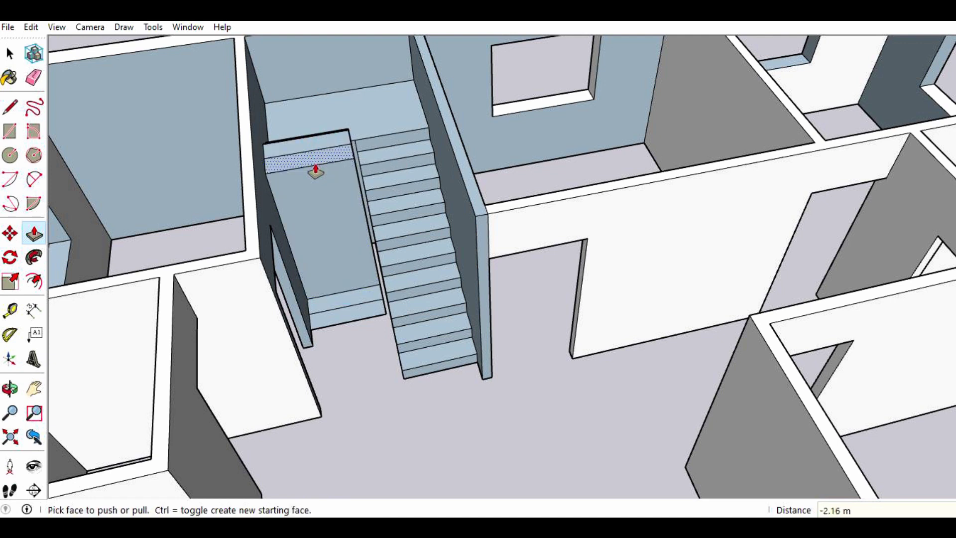
{"action": "left_click", "coordinate": [316, 162]}
{"action": "type", "text": "0.18"}
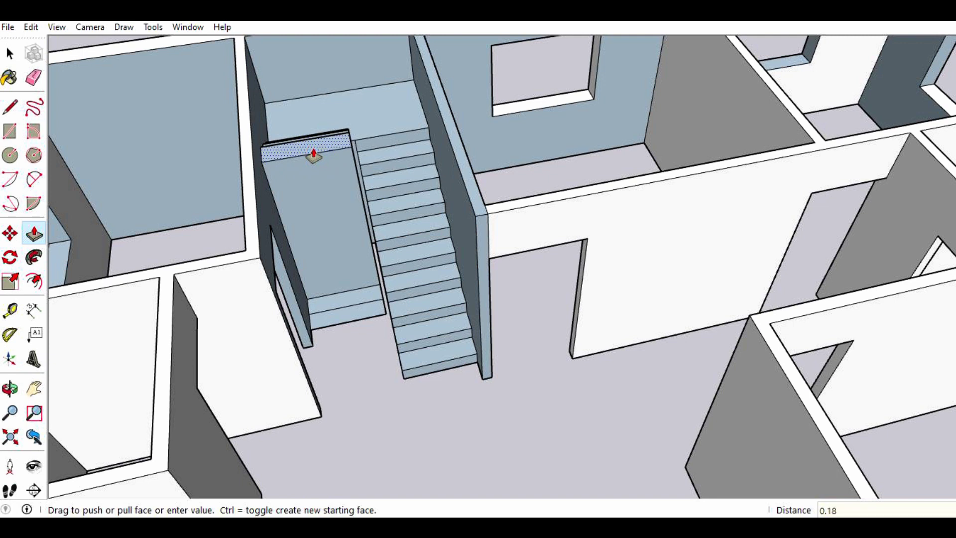
{"action": "left_click", "coordinate": [313, 155]}
{"action": "left_click", "coordinate": [335, 301]}
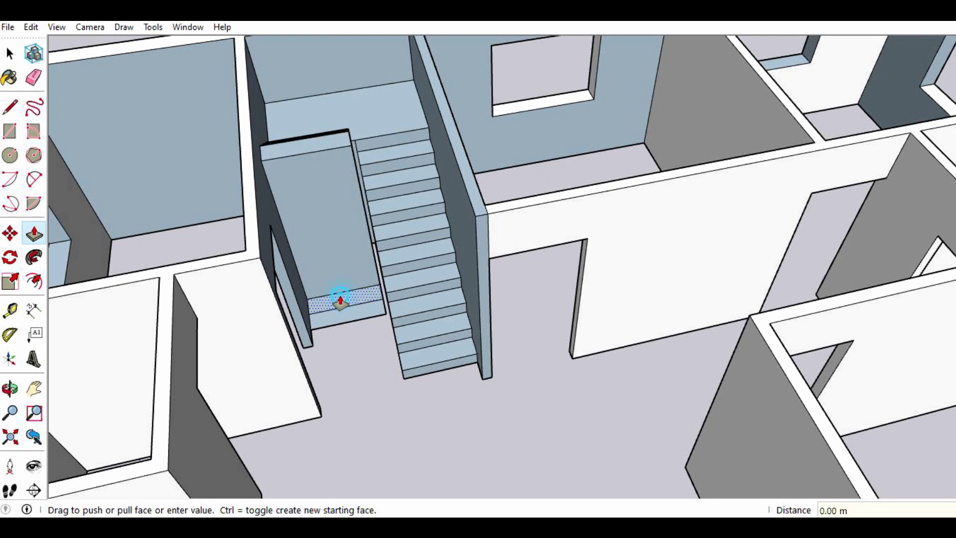
{"action": "left_click", "coordinate": [315, 154]}
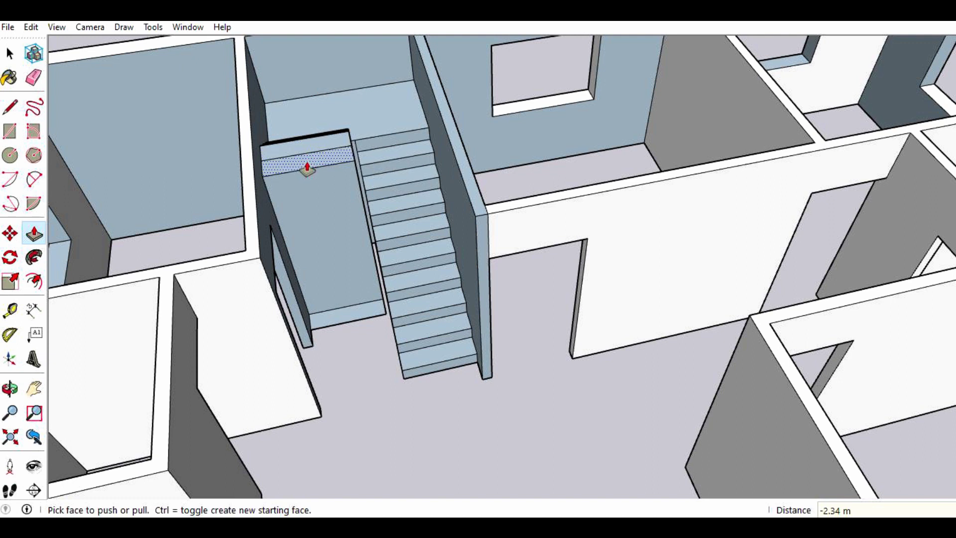
{"action": "left_click", "coordinate": [306, 162]}
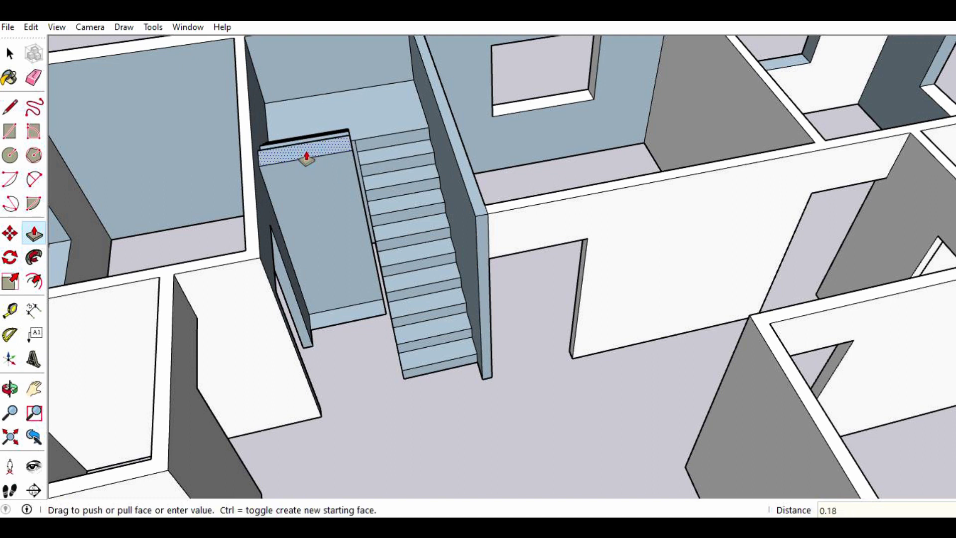
{"action": "key", "text": "Return"}
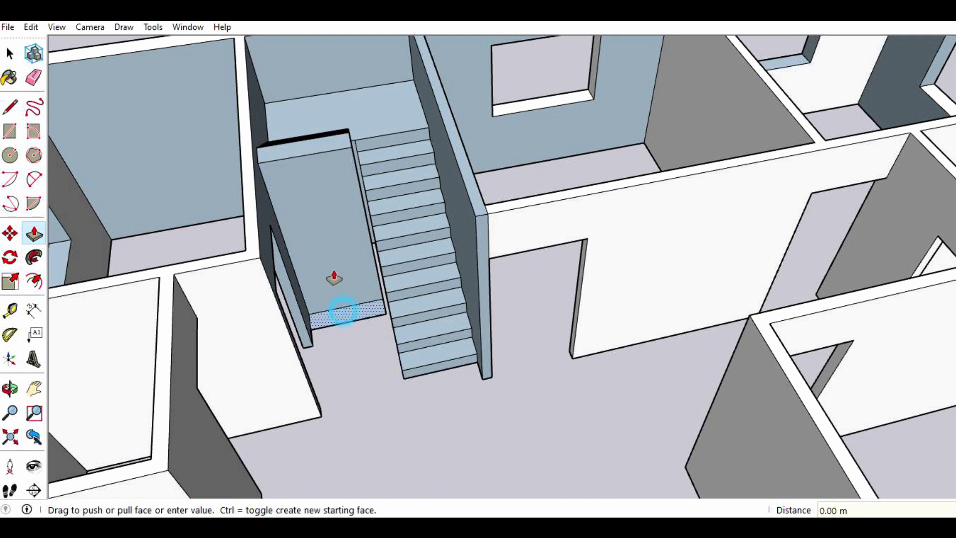
{"action": "left_click", "coordinate": [308, 158]}
{"action": "left_click", "coordinate": [308, 159]}
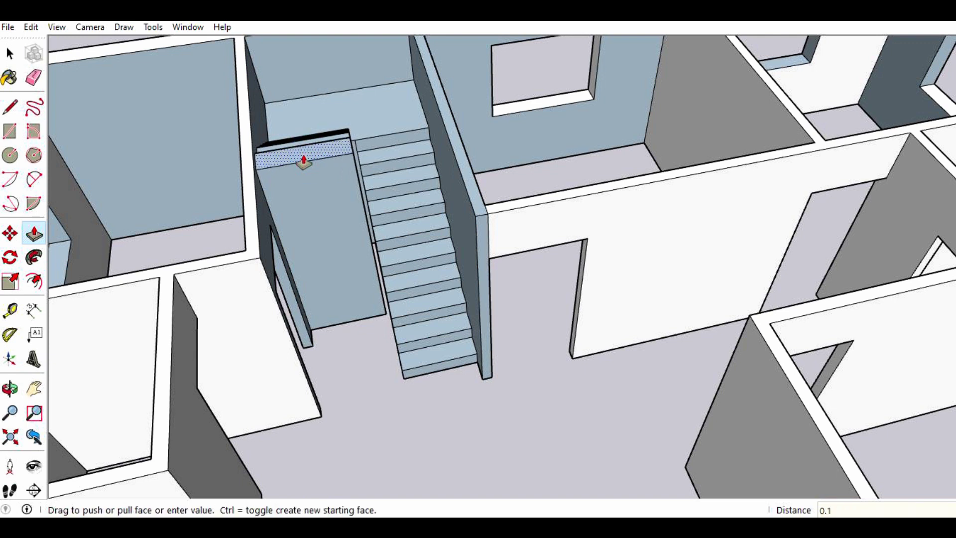
{"action": "type", "text": "8"}
{"action": "key", "text": "Return"}
{"action": "scroll", "coordinate": [303, 196], "scroll_direction": "down", "scroll_amount": 2}
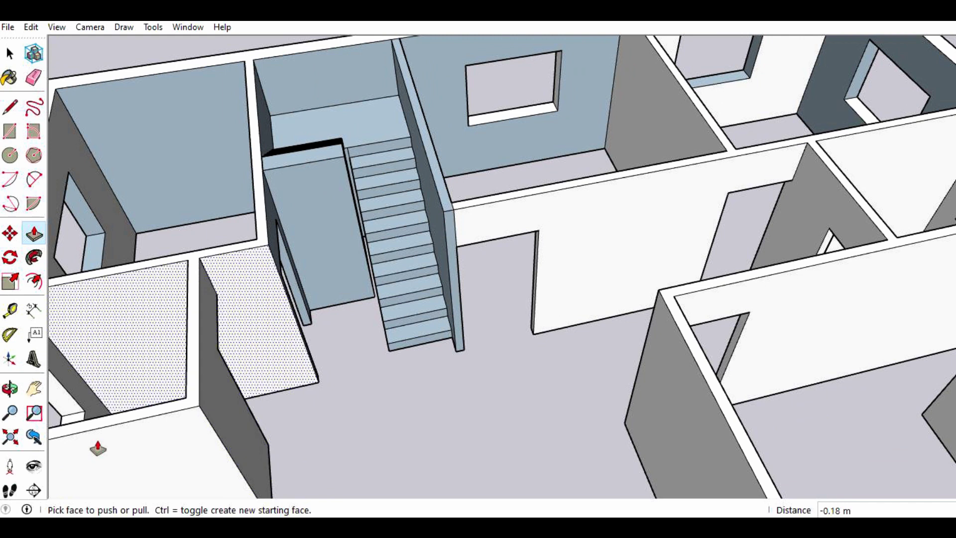
{"action": "left_click", "coordinate": [10, 388]}
{"action": "mouse_move", "coordinate": [457, 358]}
{"action": "left_mouse_down"}
{"action": "mouse_move", "coordinate": [273, 374]}
{"action": "mouse_move", "coordinate": [215, 339]}
{"action": "mouse_move", "coordinate": [336, 331]}
{"action": "mouse_move", "coordinate": [473, 222]}
{"action": "mouse_move", "coordinate": [288, 249]}
{"action": "mouse_move", "coordinate": [449, 241]}
{"action": "mouse_move", "coordinate": [320, 331]}
{"action": "mouse_move", "coordinate": [247, 282]}
{"action": "mouse_move", "coordinate": [433, 264]}
{"action": "mouse_move", "coordinate": [547, 233]}
{"action": "mouse_move", "coordinate": [428, 177]}
{"action": "left_mouse_up"}
{"action": "mouse_move", "coordinate": [567, 239]}
{"action": "left_mouse_down"}
{"action": "mouse_move", "coordinate": [406, 357]}
{"action": "mouse_move", "coordinate": [613, 396]}
{"action": "mouse_move", "coordinate": [691, 385]}
{"action": "left_mouse_up"}
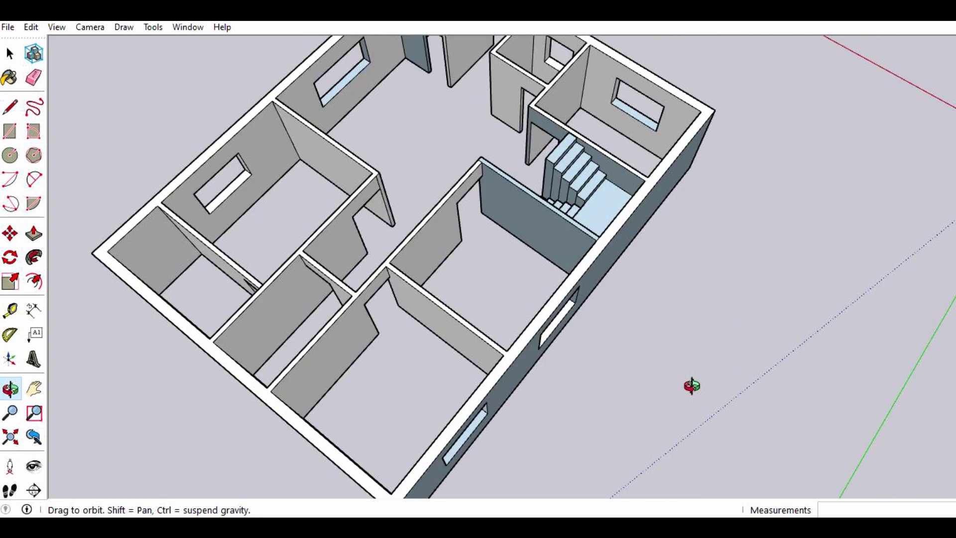
{"action": "mouse_move", "coordinate": [388, 216]}
{"action": "left_mouse_down"}
{"action": "mouse_move", "coordinate": [386, 201]}
{"action": "mouse_move", "coordinate": [363, 216]}
{"action": "mouse_move", "coordinate": [505, 194]}
{"action": "mouse_move", "coordinate": [383, 224]}
{"action": "mouse_move", "coordinate": [507, 185]}
{"action": "left_mouse_up"}
{"action": "mouse_move", "coordinate": [380, 214]}
{"action": "left_mouse_down"}
{"action": "mouse_move", "coordinate": [396, 284]}
{"action": "mouse_move", "coordinate": [512, 248]}
{"action": "mouse_move", "coordinate": [450, 284]}
{"action": "mouse_move", "coordinate": [402, 293]}
{"action": "left_mouse_up"}
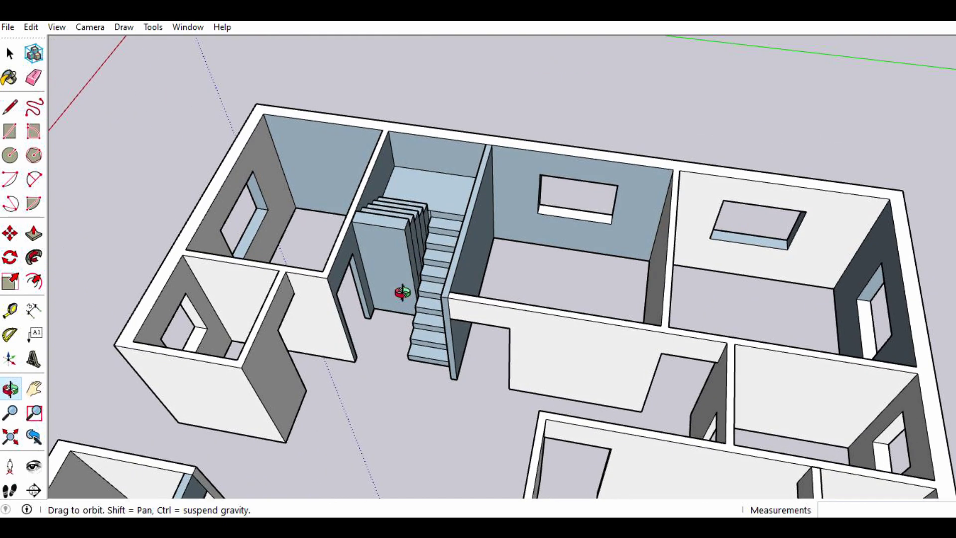
{"action": "scroll", "coordinate": [421, 218], "scroll_direction": "up", "scroll_amount": 3}
{"action": "scroll", "coordinate": [416, 213], "scroll_direction": "up", "scroll_amount": 2}
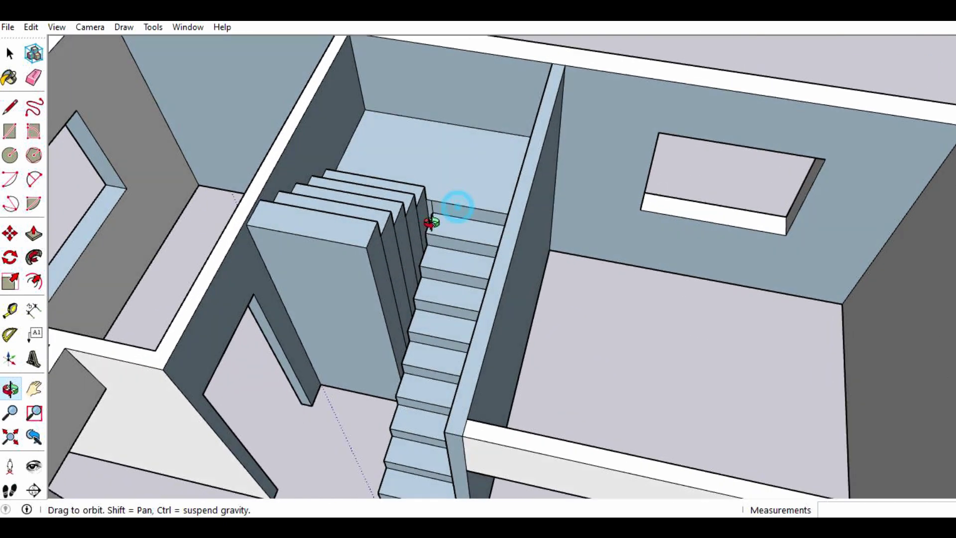
{"action": "scroll", "coordinate": [427, 213], "scroll_direction": "up", "scroll_amount": 4}
{"action": "scroll", "coordinate": [427, 213], "scroll_direction": "up", "scroll_amount": 1}
{"action": "scroll", "coordinate": [438, 206], "scroll_direction": "up", "scroll_amount": 2}
{"action": "scroll", "coordinate": [450, 198], "scroll_direction": "up", "scroll_amount": 2}
{"action": "scroll", "coordinate": [454, 192], "scroll_direction": "up", "scroll_amount": 2}
{"action": "mouse_move", "coordinate": [435, 212]}
{"action": "left_mouse_down"}
{"action": "mouse_move", "coordinate": [338, 201]}
{"action": "mouse_move", "coordinate": [300, 170]}
{"action": "left_mouse_up"}
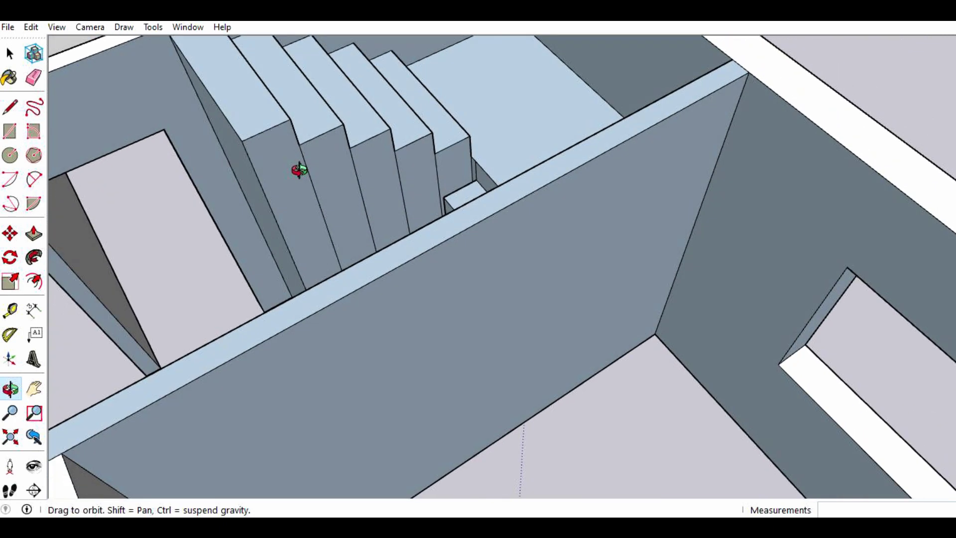
{"action": "scroll", "coordinate": [348, 172], "scroll_direction": "up", "scroll_amount": 1}
{"action": "scroll", "coordinate": [393, 179], "scroll_direction": "up", "scroll_amount": 1}
{"action": "scroll", "coordinate": [403, 187], "scroll_direction": "up", "scroll_amount": 1}
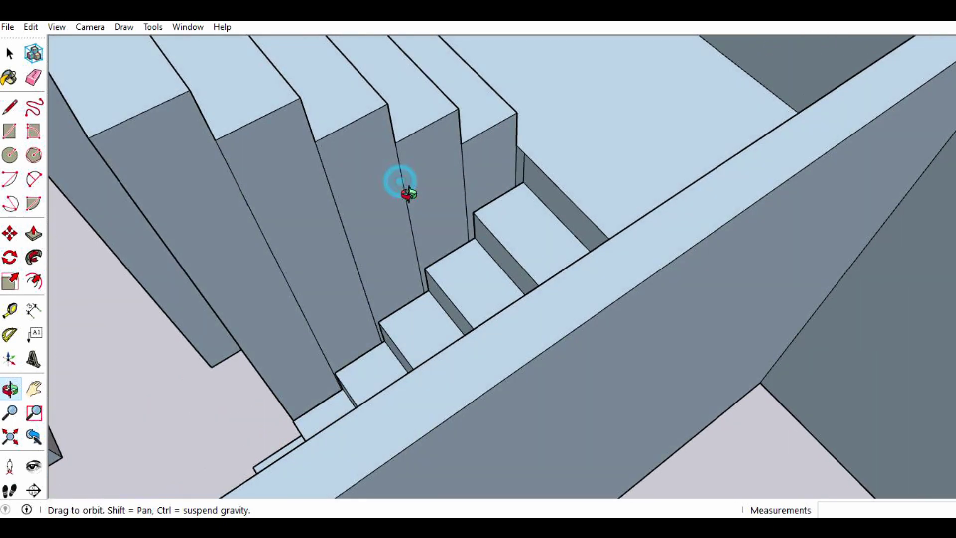
{"action": "scroll", "coordinate": [423, 199], "scroll_direction": "up", "scroll_amount": 2}
{"action": "mouse_move", "coordinate": [442, 211]}
{"action": "left_mouse_down"}
{"action": "mouse_move", "coordinate": [474, 187]}
{"action": "mouse_move", "coordinate": [460, 198]}
{"action": "left_mouse_up"}
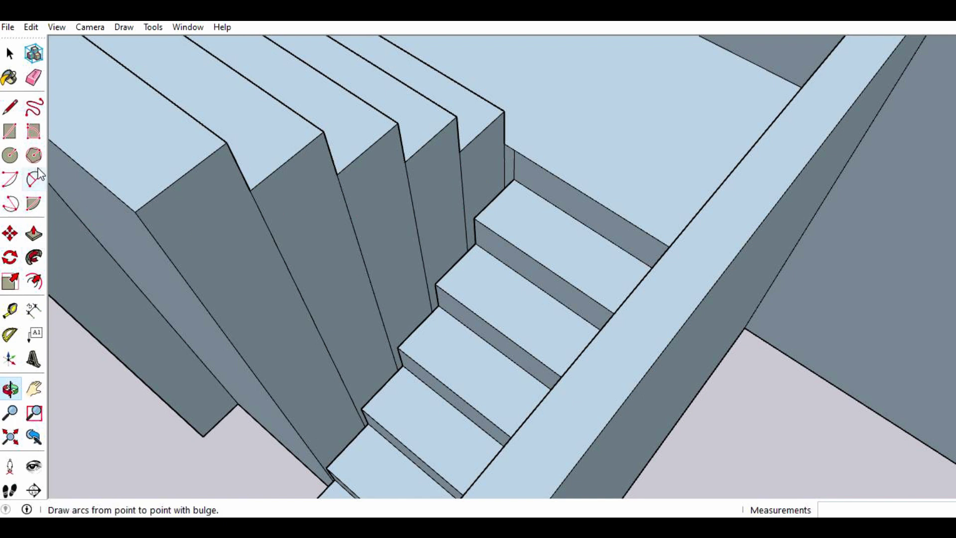
- Draw a diagonal slope line from the top step corner to the lowest block's edge
{"action": "left_click", "coordinate": [11, 109]}
{"action": "left_click", "coordinate": [513, 179]}
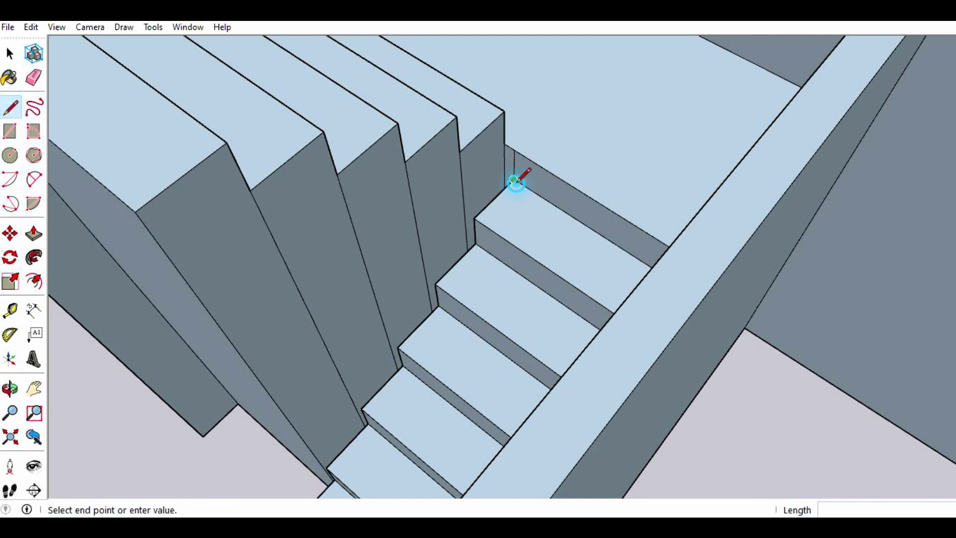
{"action": "left_click", "coordinate": [504, 175]}
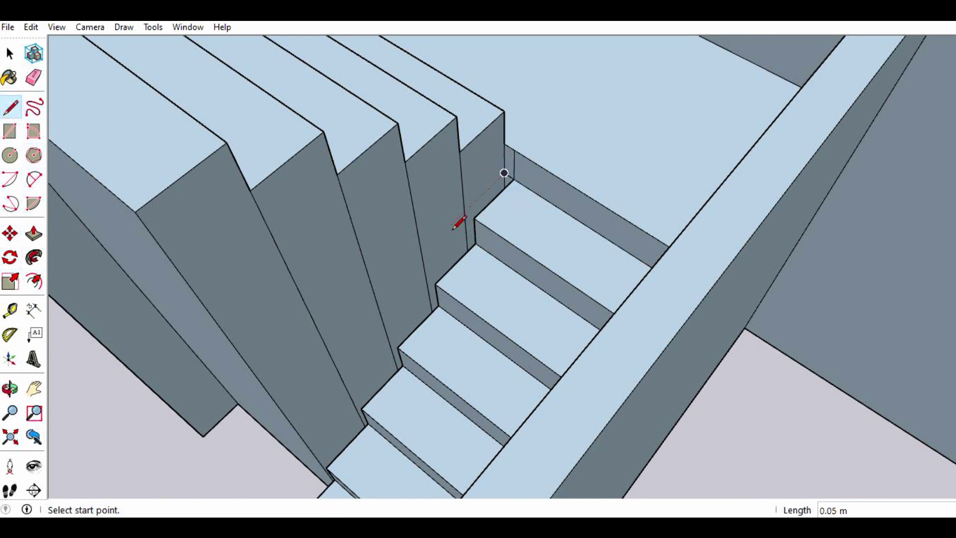
{"action": "left_click", "coordinate": [504, 173]}
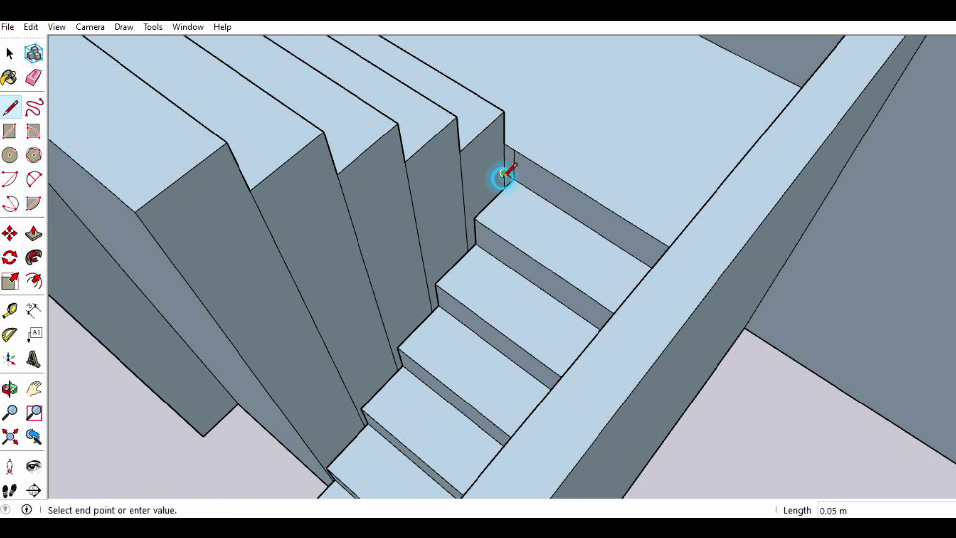
{"action": "scroll", "coordinate": [268, 229], "scroll_direction": "down", "scroll_amount": 2}
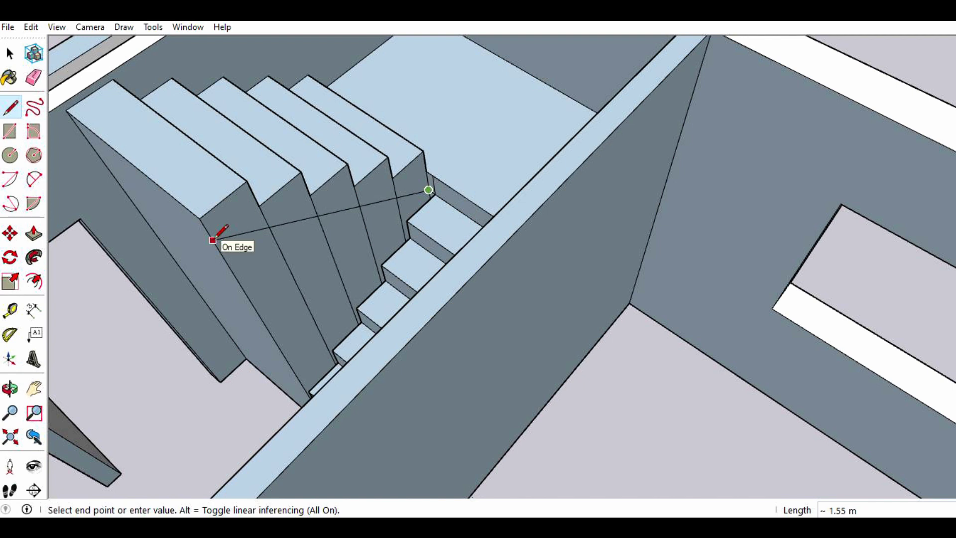
{"action": "left_click", "coordinate": [213, 240]}
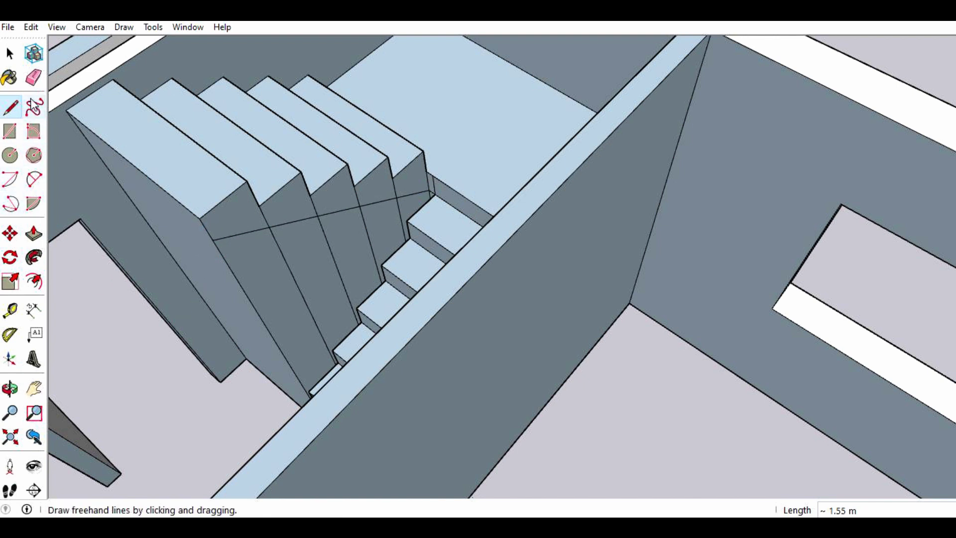
- Erase the four riser edges above the diagonal on the stair side
{"action": "left_click", "coordinate": [33, 78]}
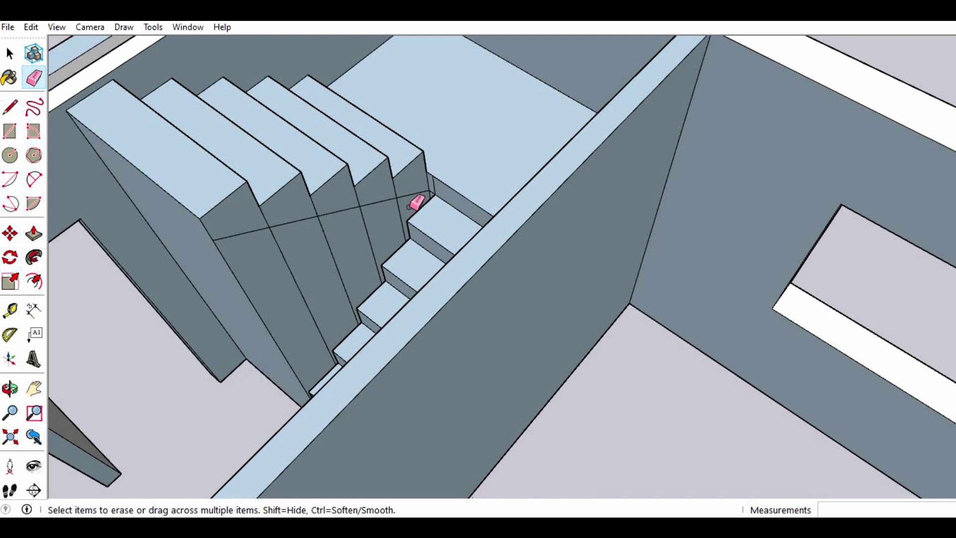
{"action": "left_click_drag", "start_coordinate": [407, 208], "coordinate": [264, 272]}
{"action": "left_click", "coordinate": [263, 215]}
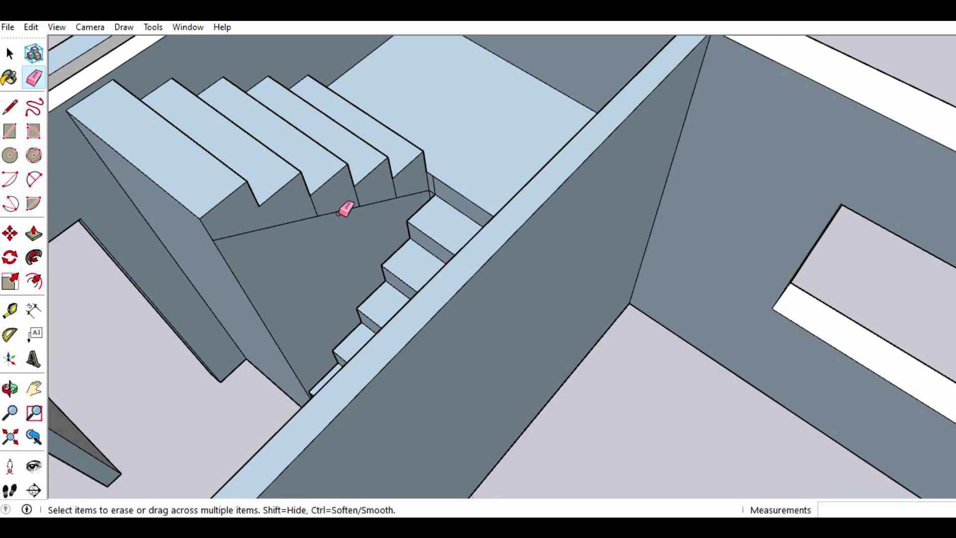
{"action": "left_click", "coordinate": [317, 208]}
{"action": "left_click", "coordinate": [359, 195]}
{"action": "left_click", "coordinate": [393, 189]}
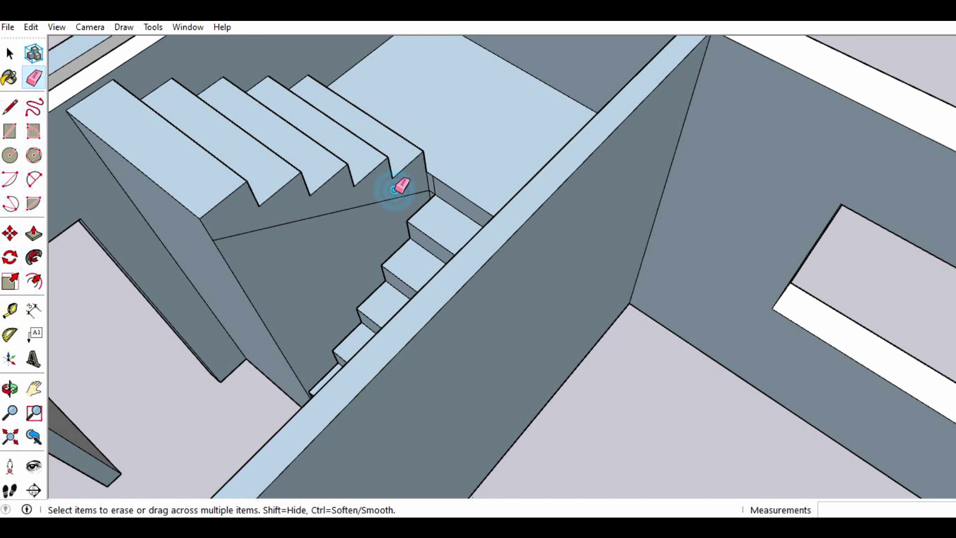
{"action": "scroll", "coordinate": [415, 208], "scroll_direction": "down", "scroll_amount": 1}
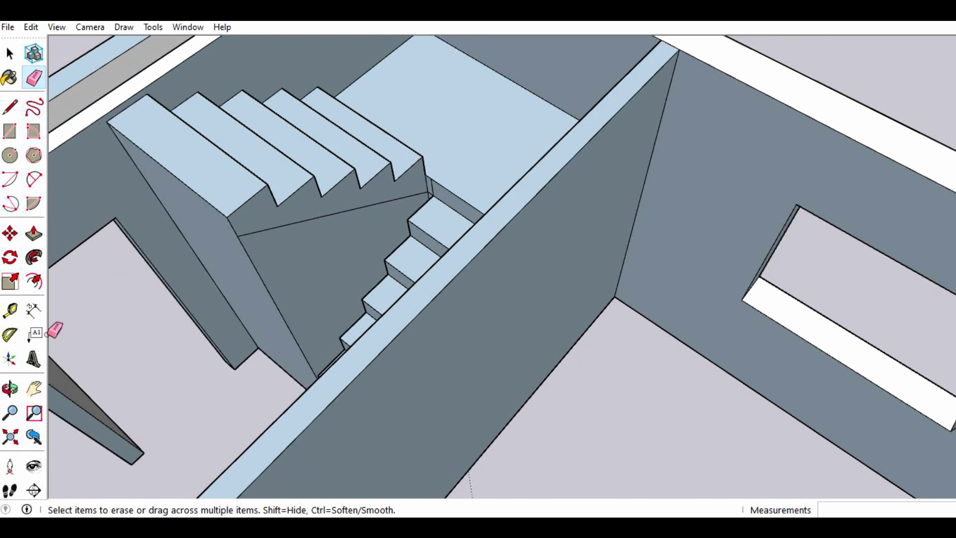
{"action": "left_click", "coordinate": [10, 388]}
{"action": "left_click_drag", "start_coordinate": [85, 335], "coordinate": [124, 297]}
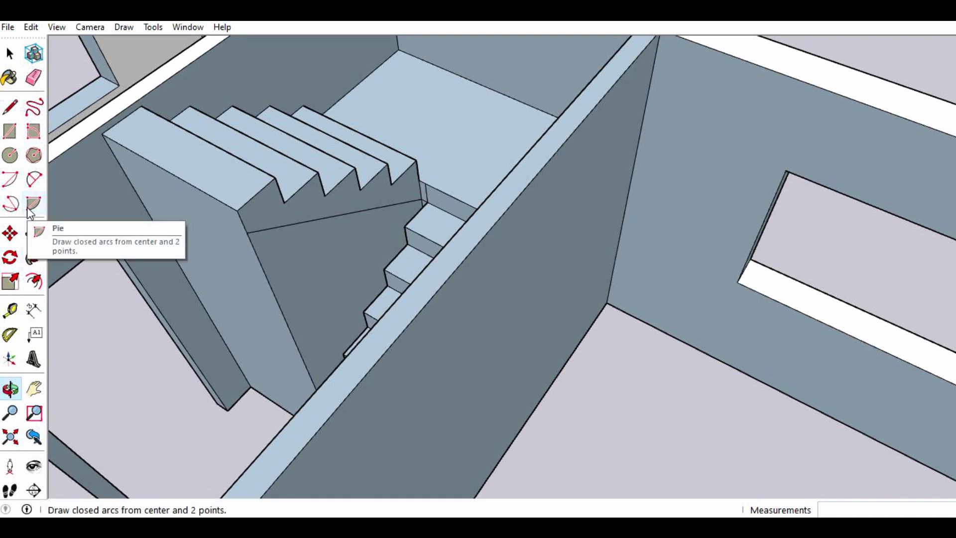
- Push the triangular face under the diagonal back through the stair
{"action": "left_click", "coordinate": [34, 232]}
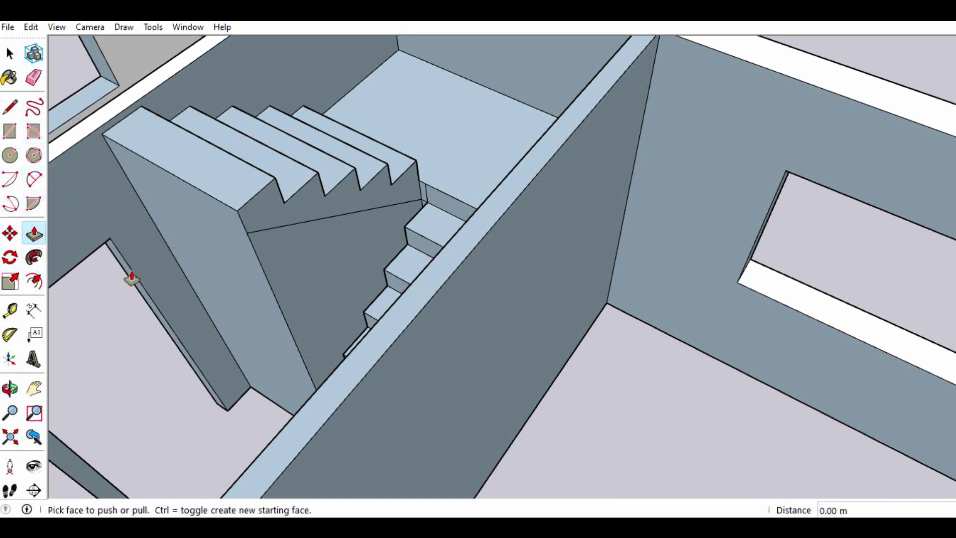
{"action": "left_click", "coordinate": [295, 266]}
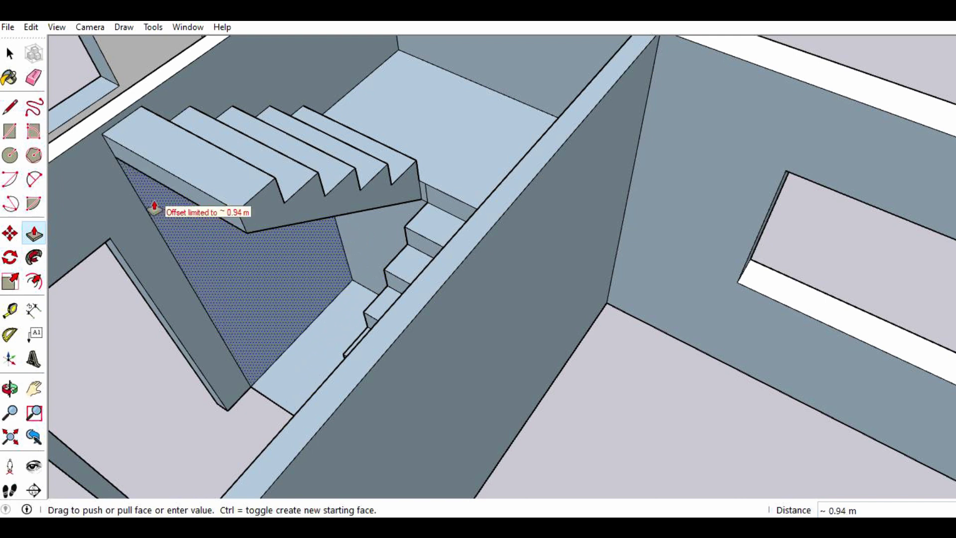
{"action": "left_click", "coordinate": [135, 191]}
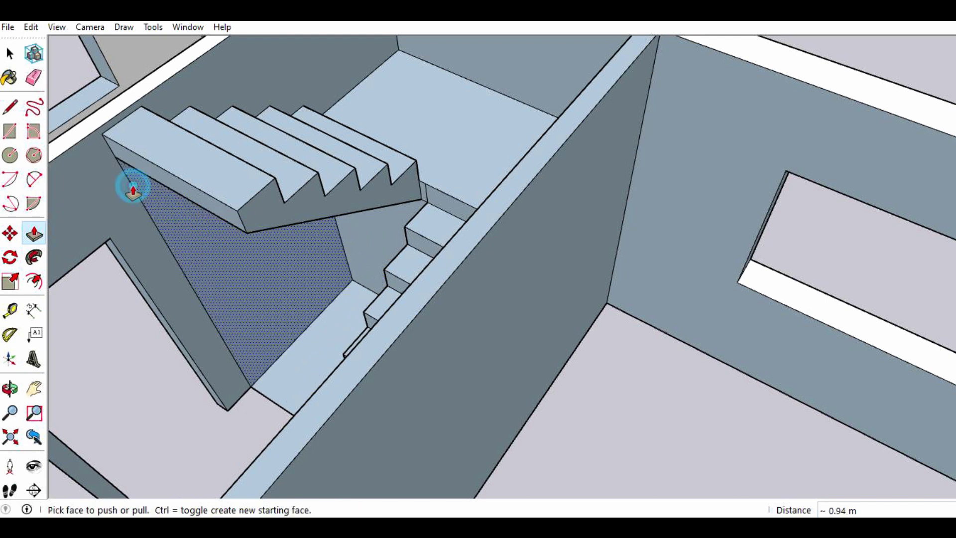
{"action": "left_click", "coordinate": [177, 231]}
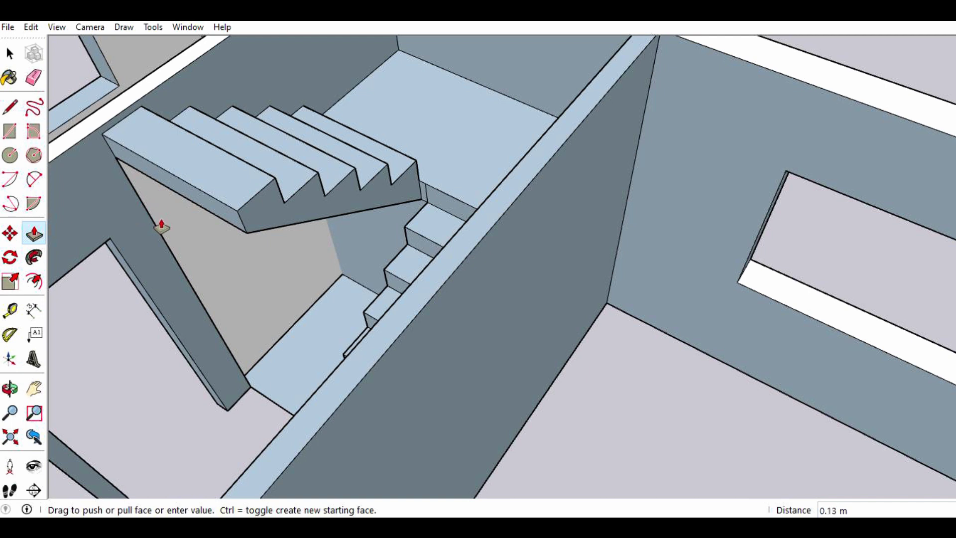
{"action": "left_click", "coordinate": [227, 412]}
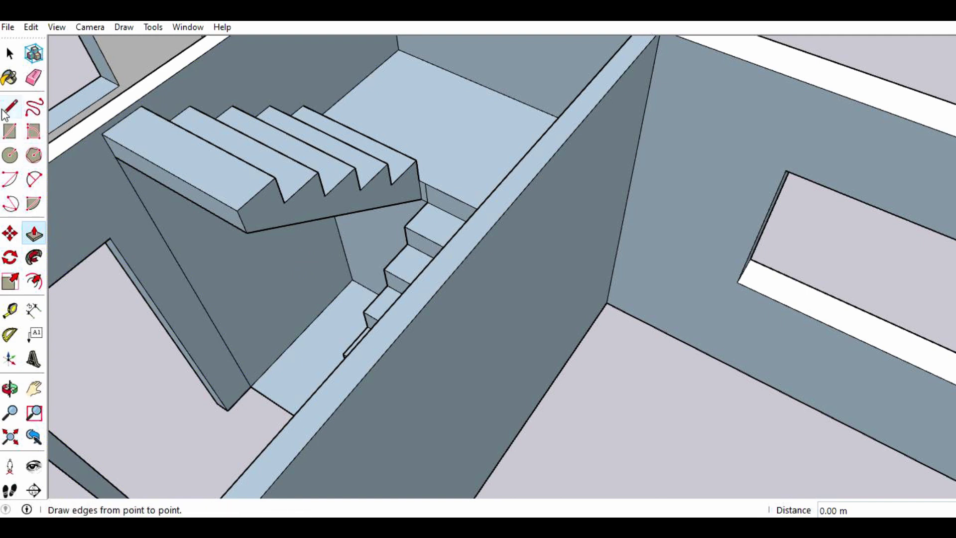
- Erase the leftover diagonal edge on the stair side
{"action": "left_click", "coordinate": [33, 77]}
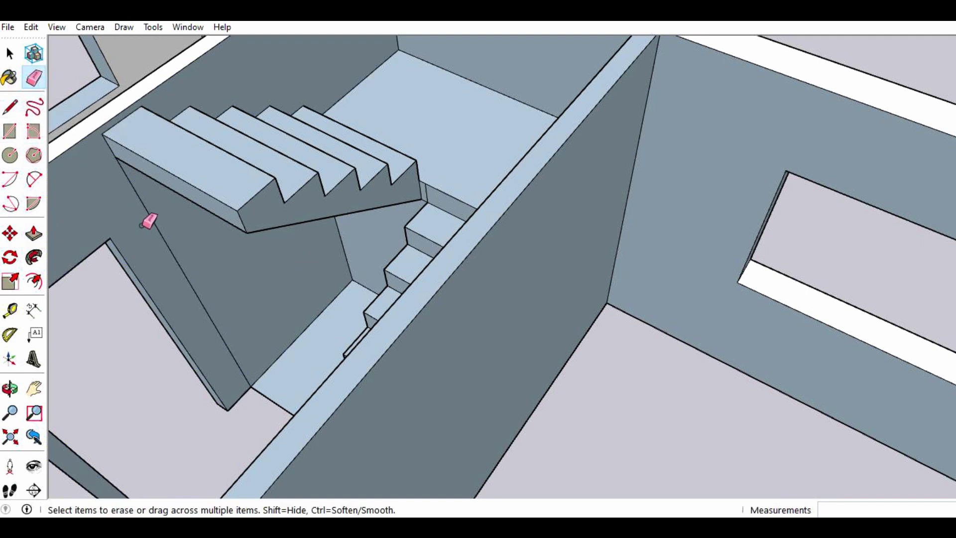
{"action": "left_click", "coordinate": [160, 235]}
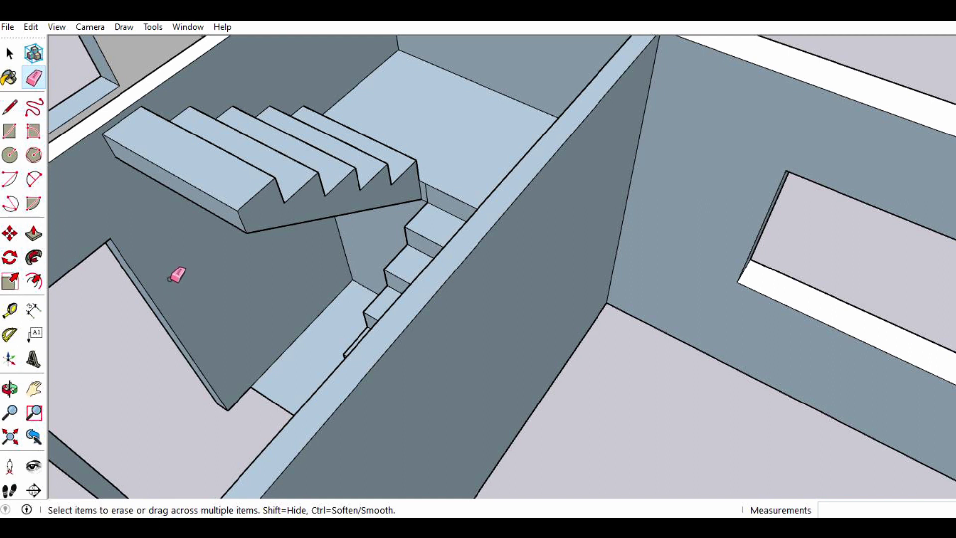
{"action": "left_click", "coordinate": [10, 390]}
- Draw a diagonal slope line from the lower flight's bottom step corner to its top edge
{"action": "left_click_drag", "start_coordinate": [128, 320], "coordinate": [406, 258]}
{"action": "scroll", "coordinate": [405, 258], "scroll_direction": "down", "scroll_amount": 2}
{"action": "scroll", "coordinate": [458, 249], "scroll_direction": "down", "scroll_amount": 4}
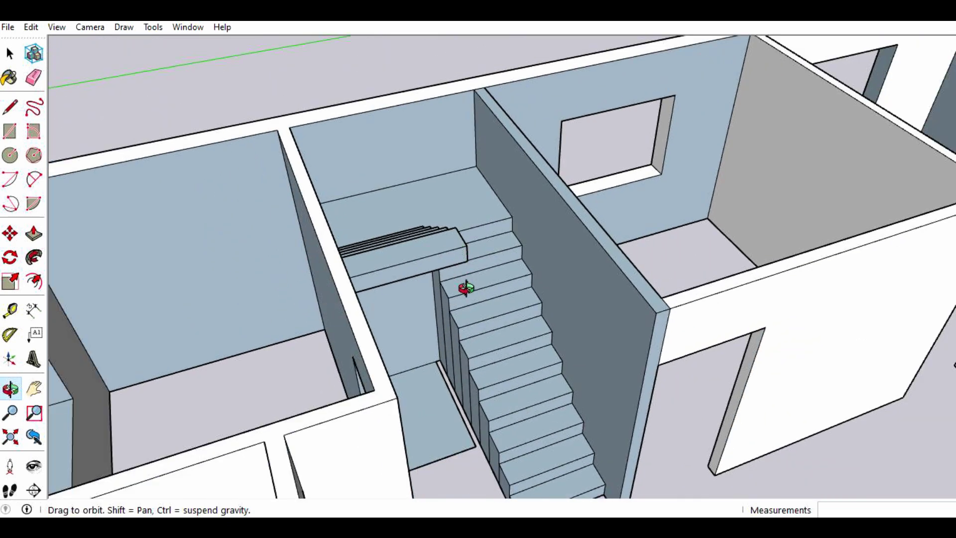
{"action": "scroll", "coordinate": [466, 288], "scroll_direction": "down", "scroll_amount": 3}
{"action": "scroll", "coordinate": [455, 327], "scroll_direction": "down", "scroll_amount": 1}
{"action": "scroll", "coordinate": [507, 401], "scroll_direction": "up", "scroll_amount": 2}
{"action": "scroll", "coordinate": [511, 457], "scroll_direction": "up", "scroll_amount": 4}
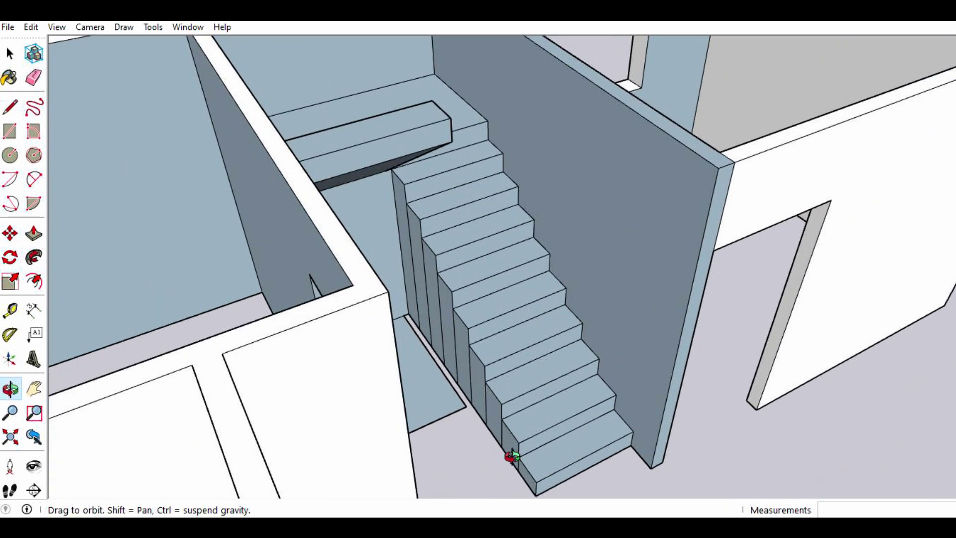
{"action": "scroll", "coordinate": [511, 457], "scroll_direction": "up", "scroll_amount": 1}
{"action": "scroll", "coordinate": [512, 456], "scroll_direction": "up", "scroll_amount": 1}
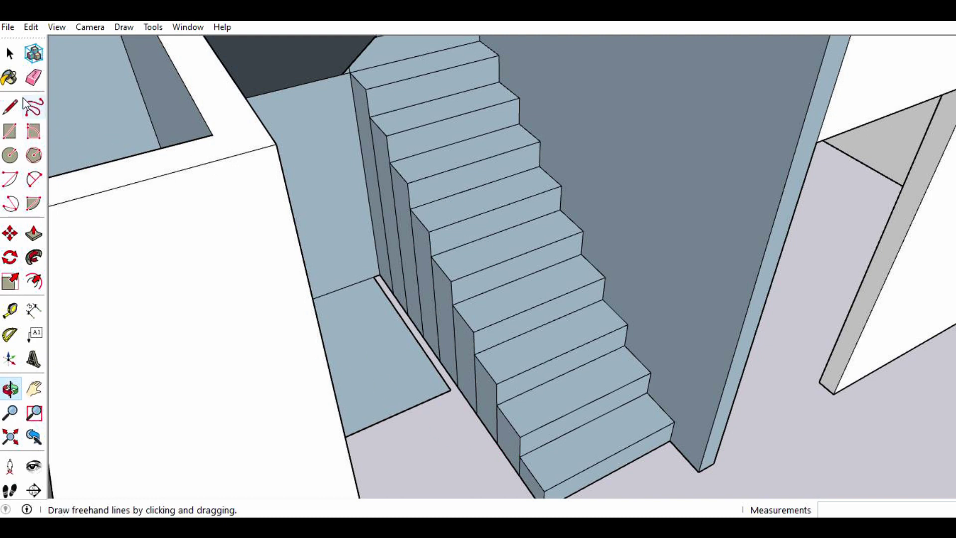
{"action": "left_click", "coordinate": [10, 106]}
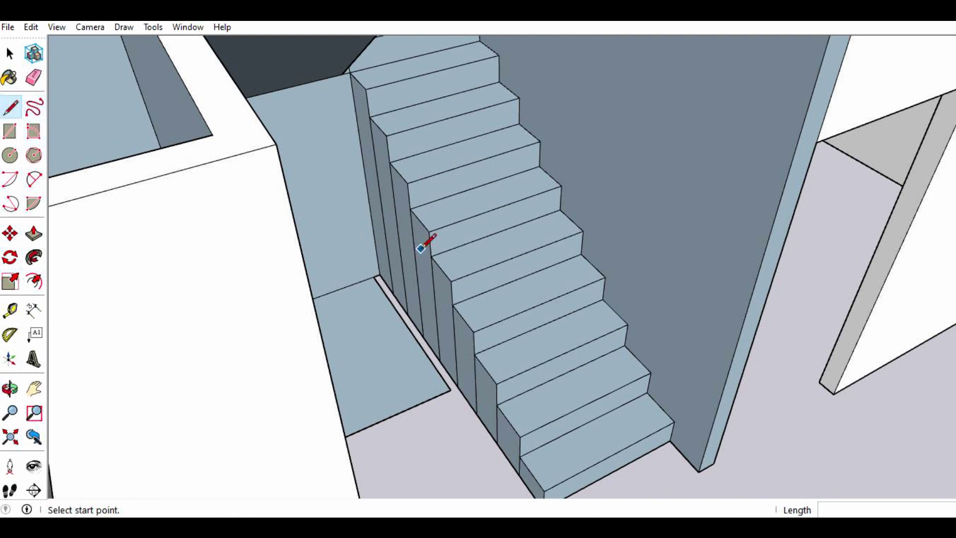
{"action": "left_click", "coordinate": [519, 474]}
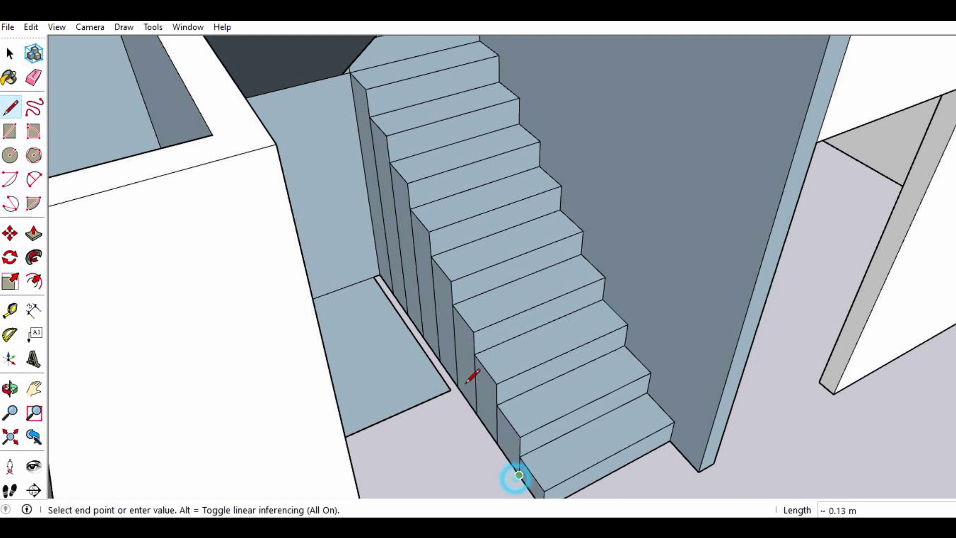
{"action": "left_click", "coordinate": [353, 92]}
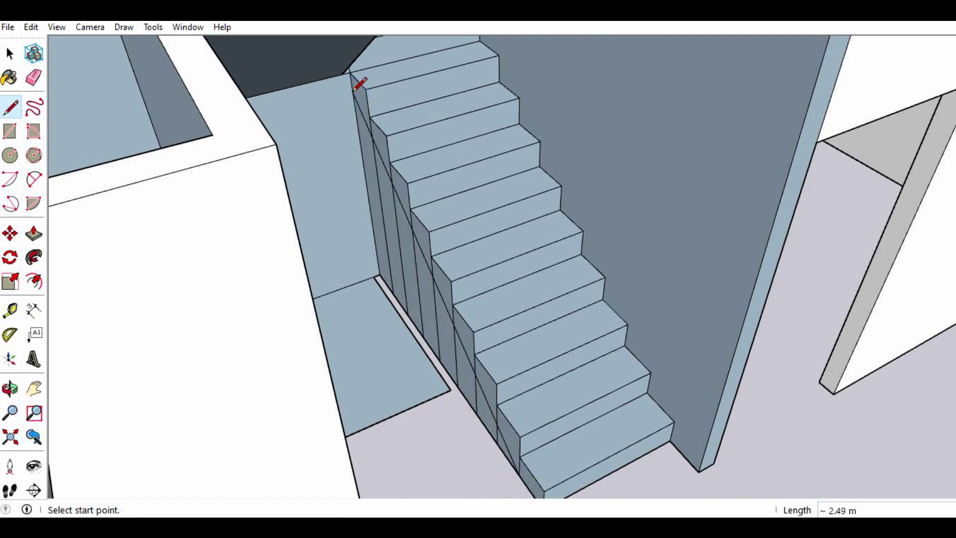
- Erase the vertical step-division edges along the flight's side, undoing one accidental erasure
{"action": "left_click", "coordinate": [34, 78]}
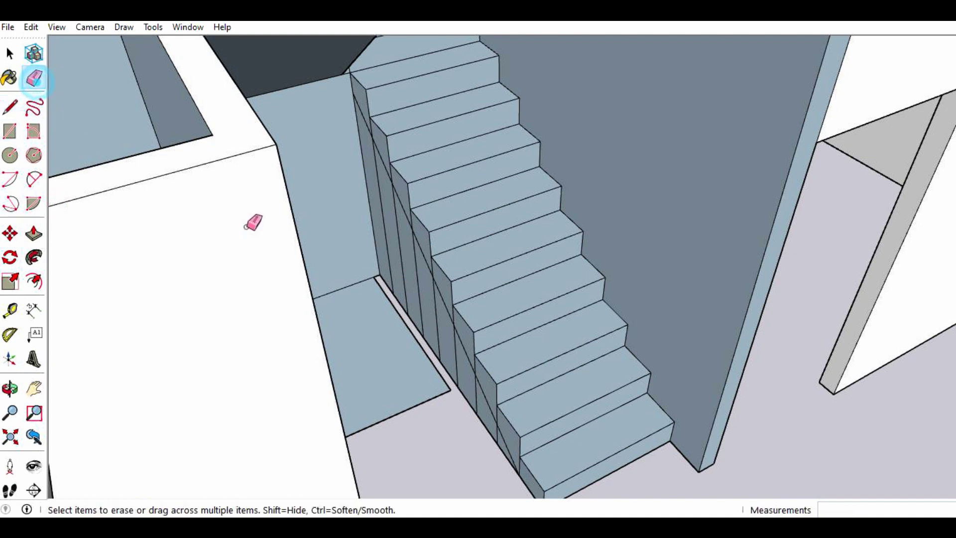
{"action": "left_click_drag", "start_coordinate": [506, 437], "coordinate": [475, 400]}
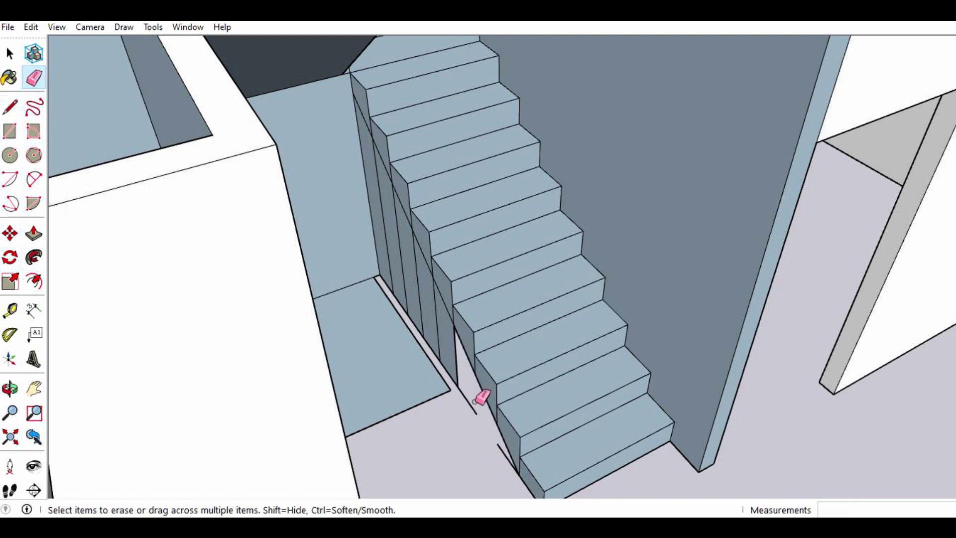
{"action": "key", "text": "ctrl+z"}
{"action": "left_click", "coordinate": [498, 436]}
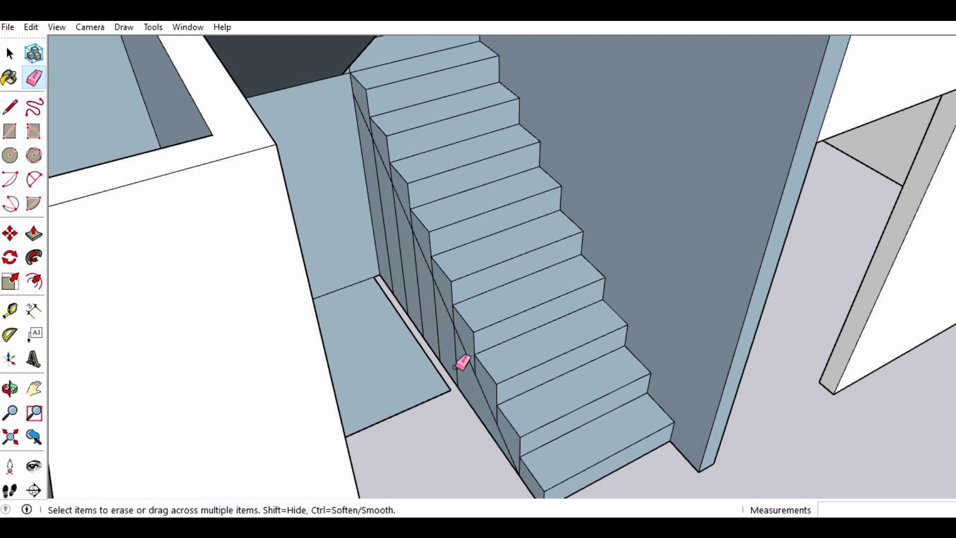
{"action": "left_click_drag", "start_coordinate": [450, 343], "coordinate": [391, 258]}
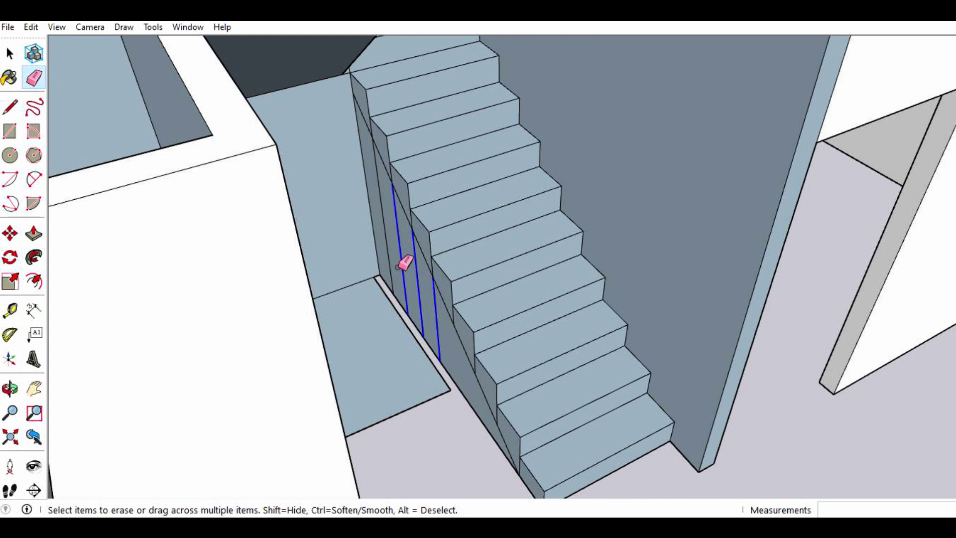
{"action": "scroll", "coordinate": [528, 466], "scroll_direction": "up", "scroll_amount": 1}
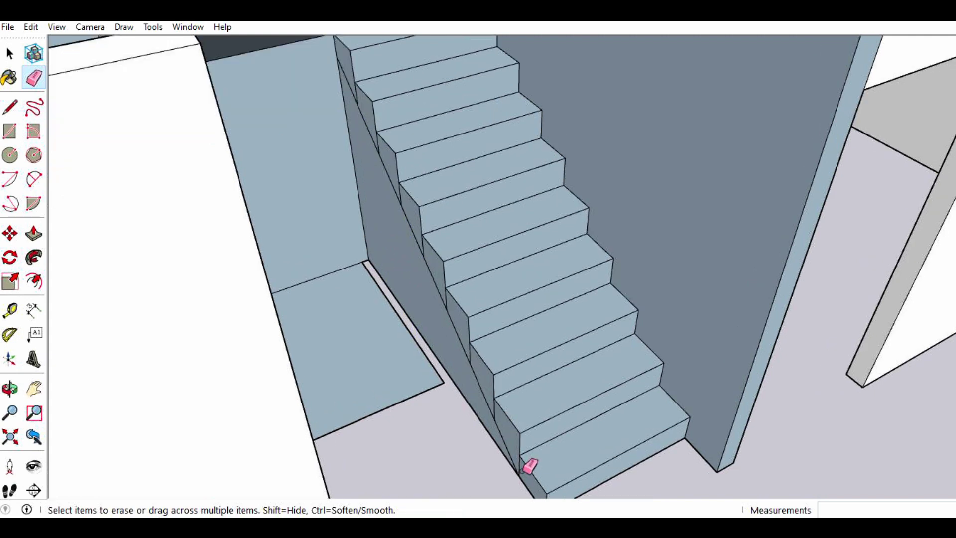
{"action": "scroll", "coordinate": [527, 465], "scroll_direction": "up", "scroll_amount": 1}
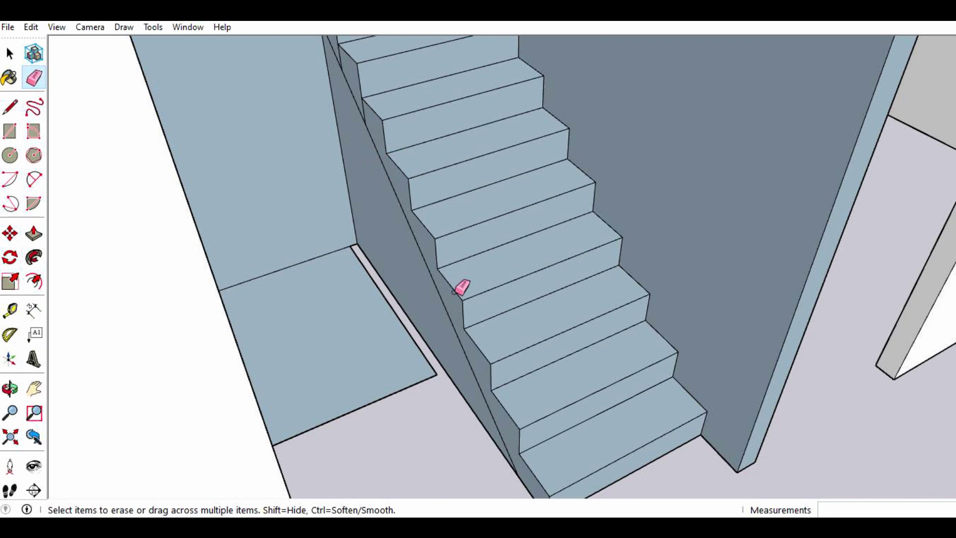
- Erase the two stray edges on the side of the stair stringer
{"action": "scroll", "coordinate": [459, 283], "scroll_direction": "down", "scroll_amount": 1}
{"action": "scroll", "coordinate": [354, 113], "scroll_direction": "up", "scroll_amount": 1}
{"action": "left_click", "coordinate": [381, 139]}
{"action": "left_click", "coordinate": [362, 94]}
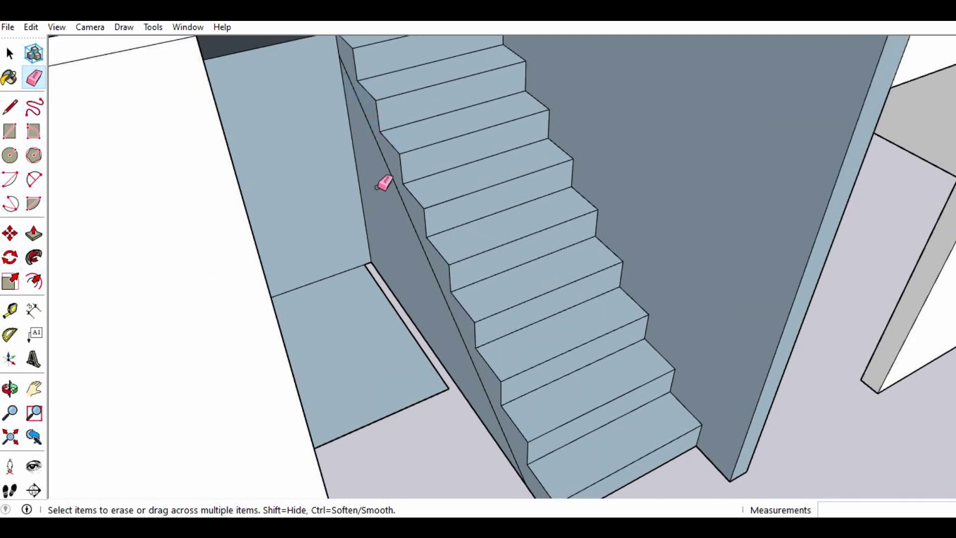
- Orbit around the staircase to inspect it from several angles
{"action": "scroll", "coordinate": [377, 187], "scroll_direction": "down", "scroll_amount": 1}
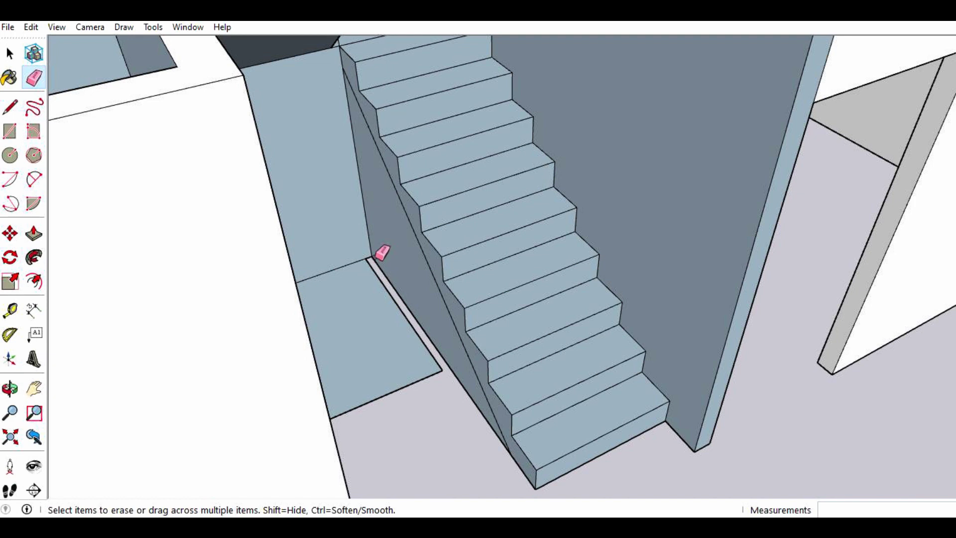
{"action": "scroll", "coordinate": [382, 252], "scroll_direction": "down", "scroll_amount": 2}
{"action": "left_click", "coordinate": [10, 388]}
{"action": "left_click_drag", "start_coordinate": [179, 351], "coordinate": [295, 223]}
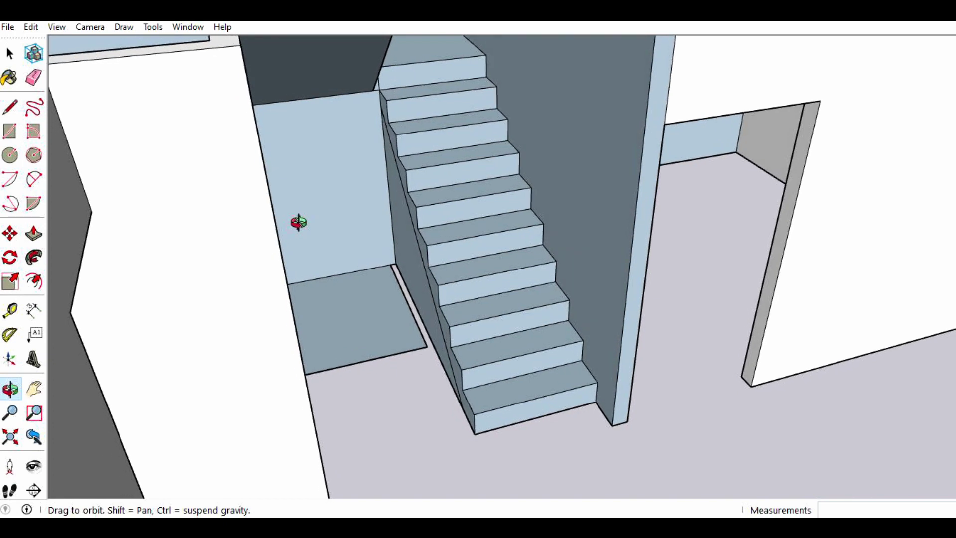
{"action": "left_click_drag", "start_coordinate": [375, 124], "coordinate": [368, 104]}
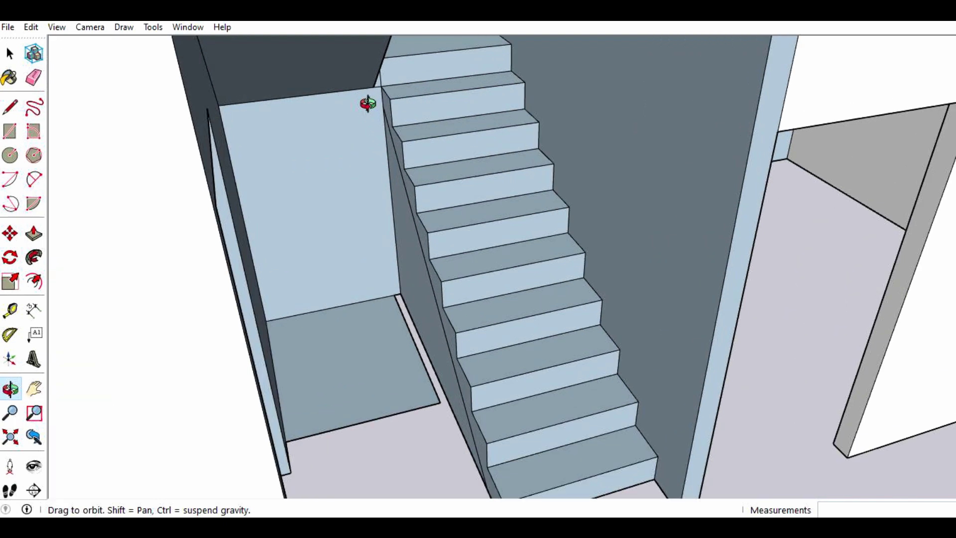
{"action": "mouse_move", "coordinate": [338, 133]}
{"action": "left_mouse_down"}
{"action": "mouse_move", "coordinate": [363, 132]}
{"action": "mouse_move", "coordinate": [352, 153]}
{"action": "mouse_move", "coordinate": [313, 172]}
{"action": "left_mouse_up"}
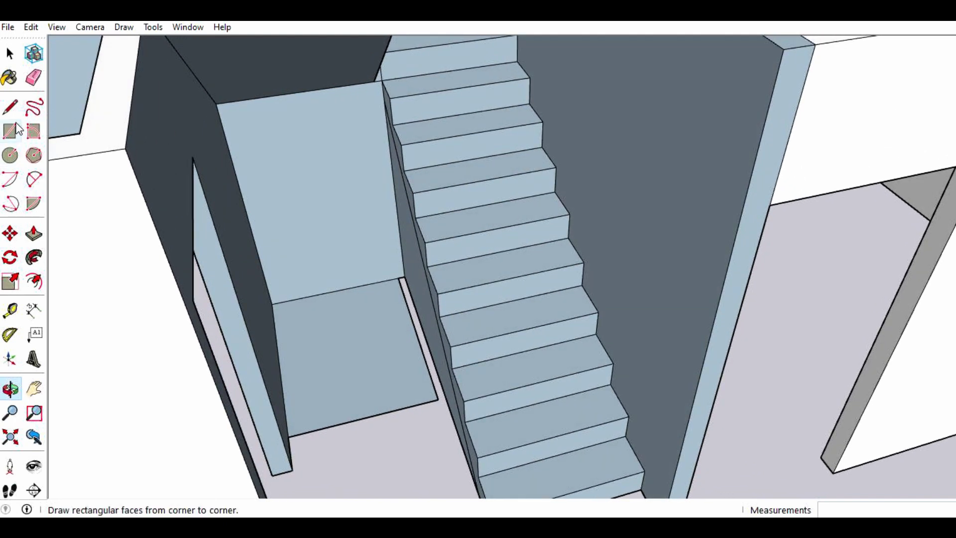
{"action": "left_click_drag", "start_coordinate": [232, 176], "coordinate": [297, 145]}
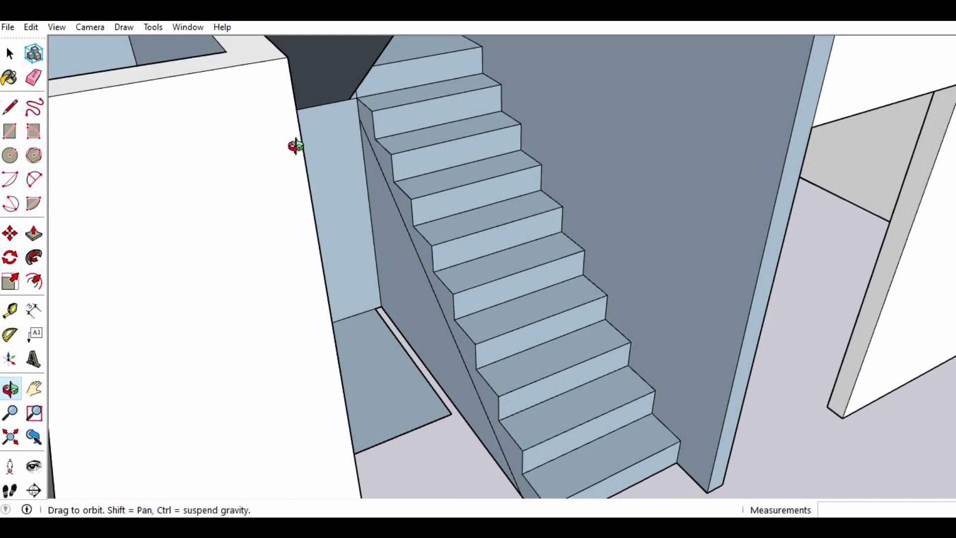
- Extrude the stair's triangular side face 0.89 m with Push/Pull
{"action": "left_click", "coordinate": [34, 233]}
{"action": "left_click_drag", "start_coordinate": [404, 295], "coordinate": [550, 238]}
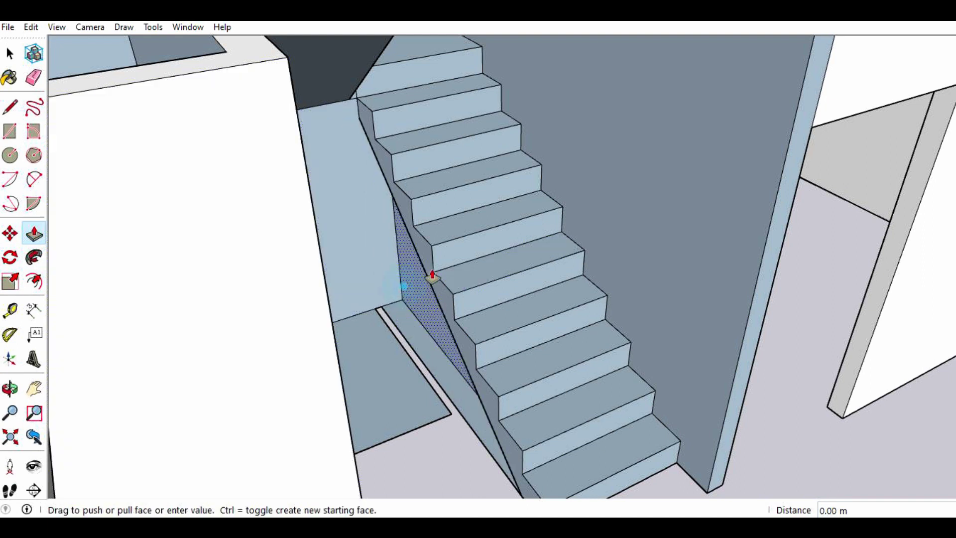
{"action": "left_click", "coordinate": [558, 233]}
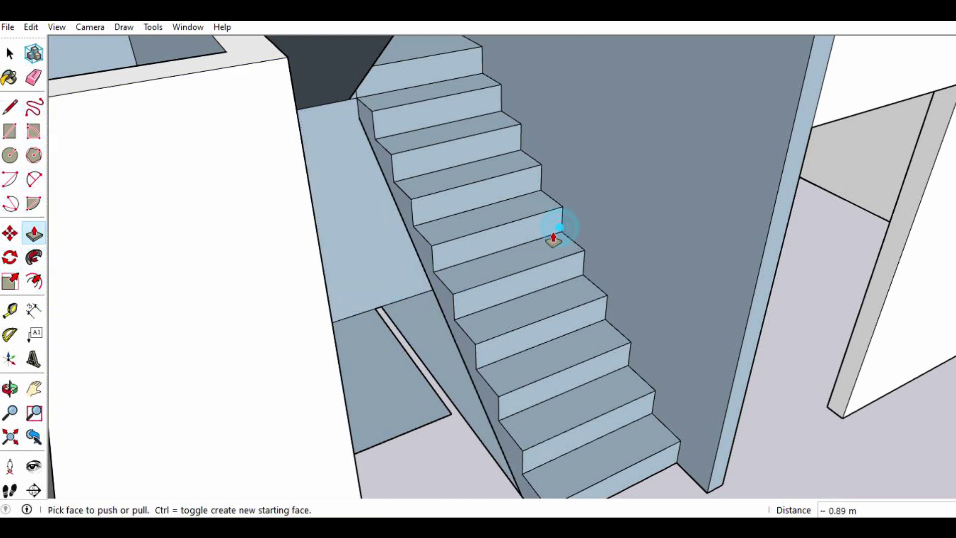
- Push the wall face beside the stairs back 1.25 m
{"action": "left_click", "coordinate": [341, 213]}
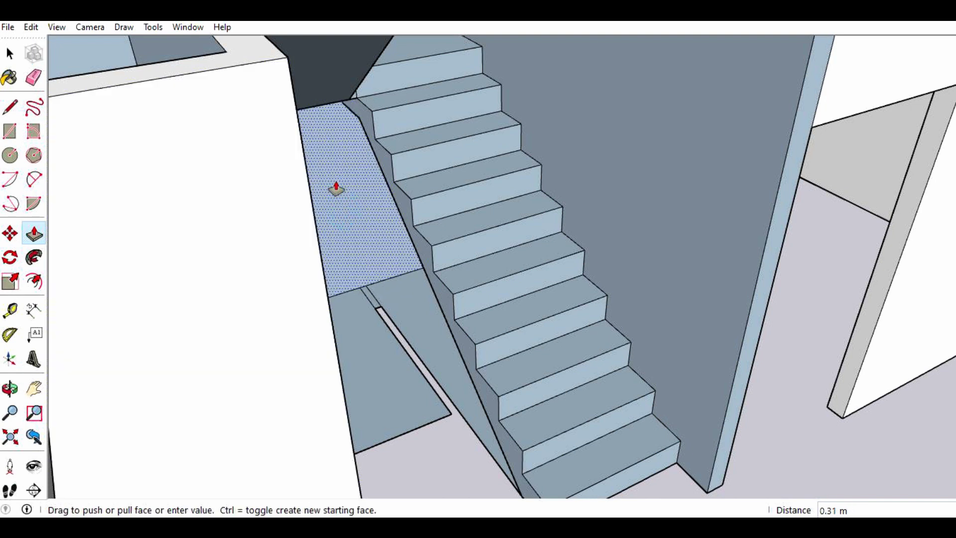
{"action": "left_click", "coordinate": [310, 122]}
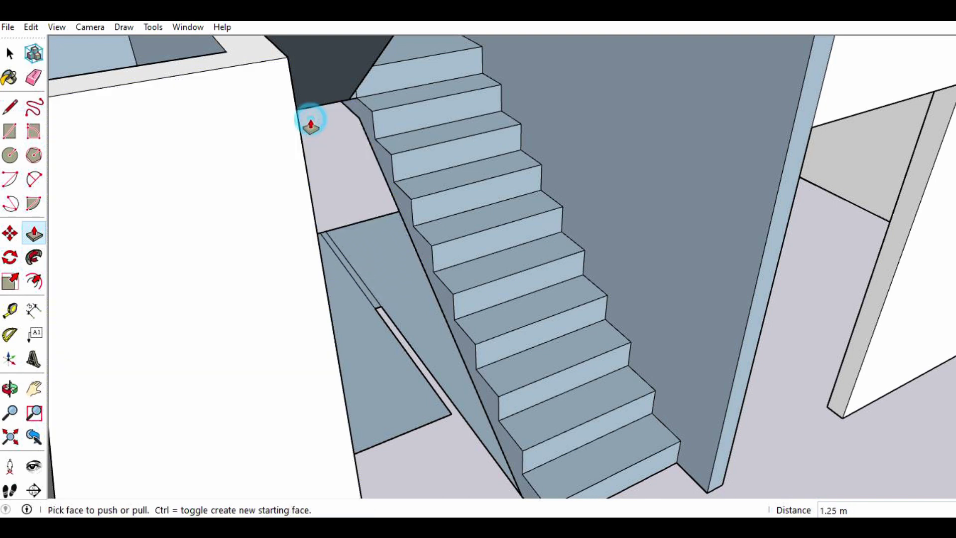
{"action": "scroll", "coordinate": [258, 277], "scroll_direction": "down", "scroll_amount": 2}
{"action": "scroll", "coordinate": [254, 289], "scroll_direction": "down", "scroll_amount": 2}
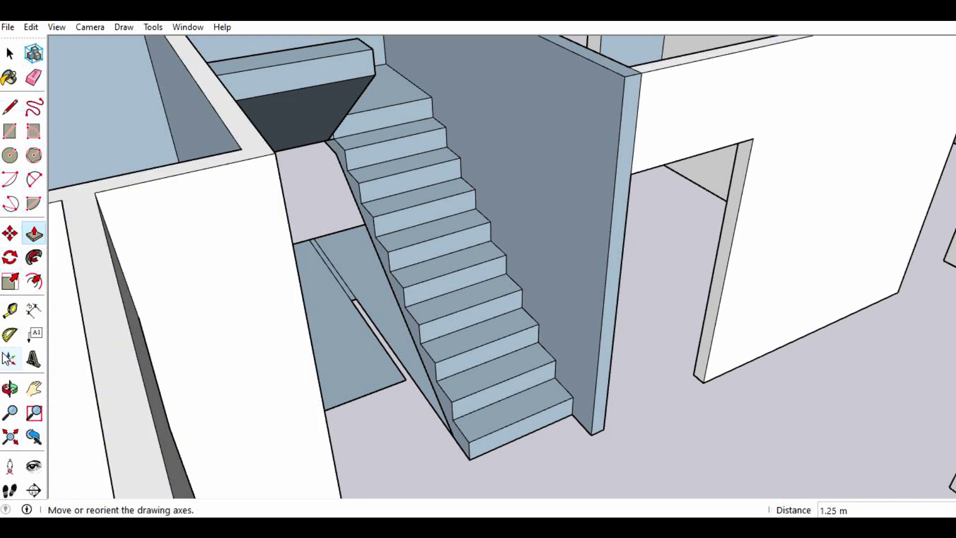
- Orbit and zoom to view the staircase, landing and new recess
{"action": "left_click", "coordinate": [10, 389]}
{"action": "left_click_drag", "start_coordinate": [397, 175], "coordinate": [363, 254]}
{"action": "scroll", "coordinate": [363, 253], "scroll_direction": "down", "scroll_amount": 3}
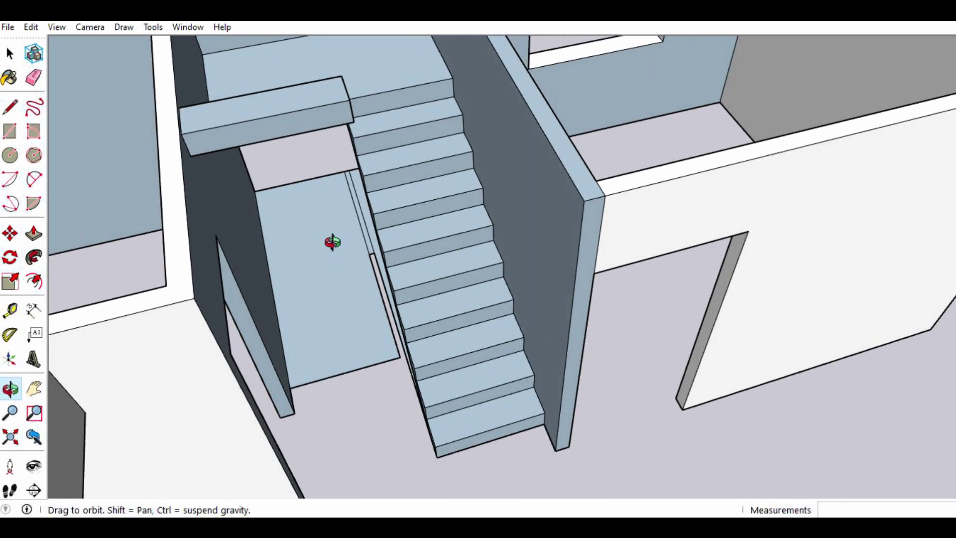
{"action": "scroll", "coordinate": [348, 234], "scroll_direction": "down", "scroll_amount": 2}
{"action": "mouse_move", "coordinate": [407, 170]}
{"action": "left_mouse_down"}
{"action": "mouse_move", "coordinate": [337, 213]}
{"action": "mouse_move", "coordinate": [320, 192]}
{"action": "mouse_move", "coordinate": [358, 143]}
{"action": "mouse_move", "coordinate": [352, 154]}
{"action": "left_mouse_up"}
{"action": "scroll", "coordinate": [352, 153], "scroll_direction": "up", "scroll_amount": 2}
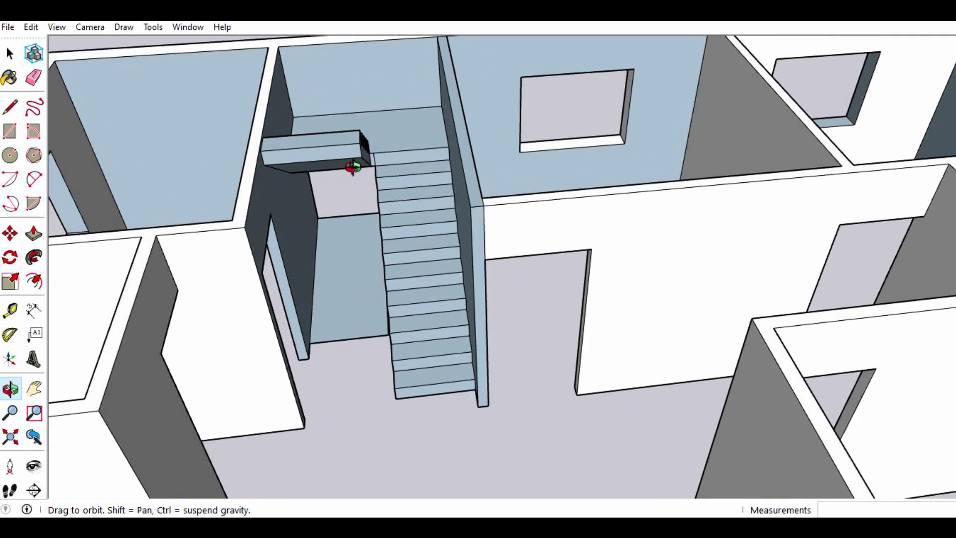
{"action": "scroll", "coordinate": [353, 169], "scroll_direction": "up", "scroll_amount": 3}
- Erase the edge between the landing block and top step, and the floor edge
{"action": "left_click", "coordinate": [33, 77]}
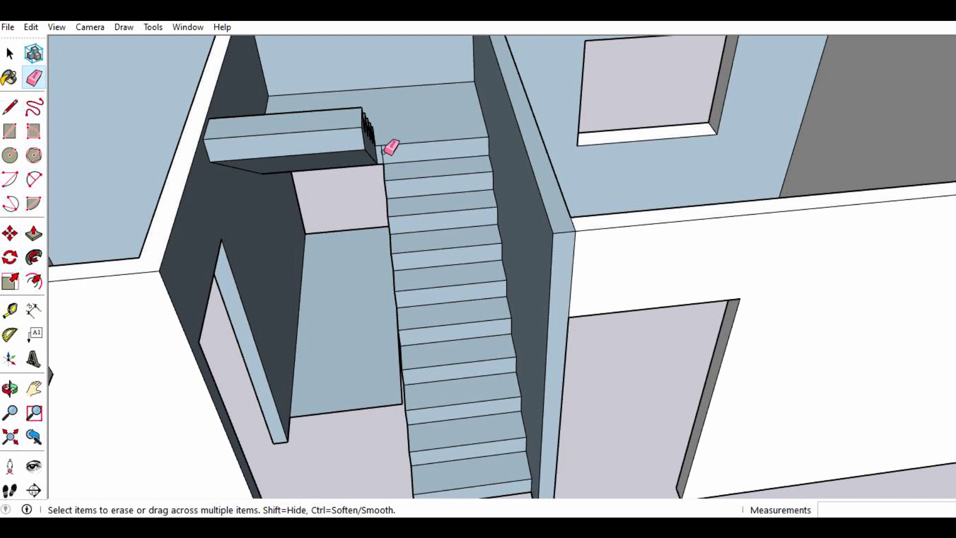
{"action": "left_click", "coordinate": [381, 152]}
{"action": "left_click", "coordinate": [345, 414]}
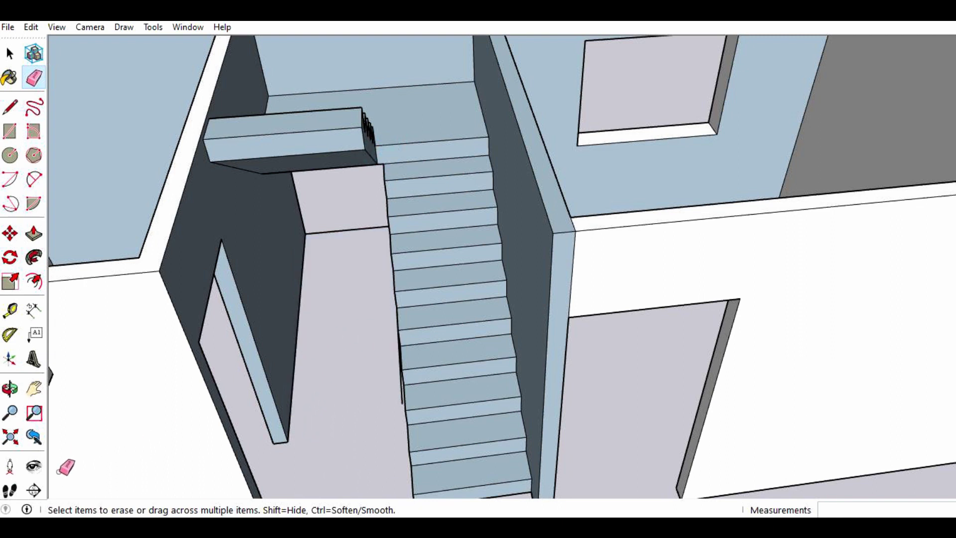
- Orbit to the stairs' side and erase the long stray edges beside the stringer
{"action": "left_click", "coordinate": [10, 389]}
{"action": "left_click_drag", "start_coordinate": [273, 335], "coordinate": [385, 342]}
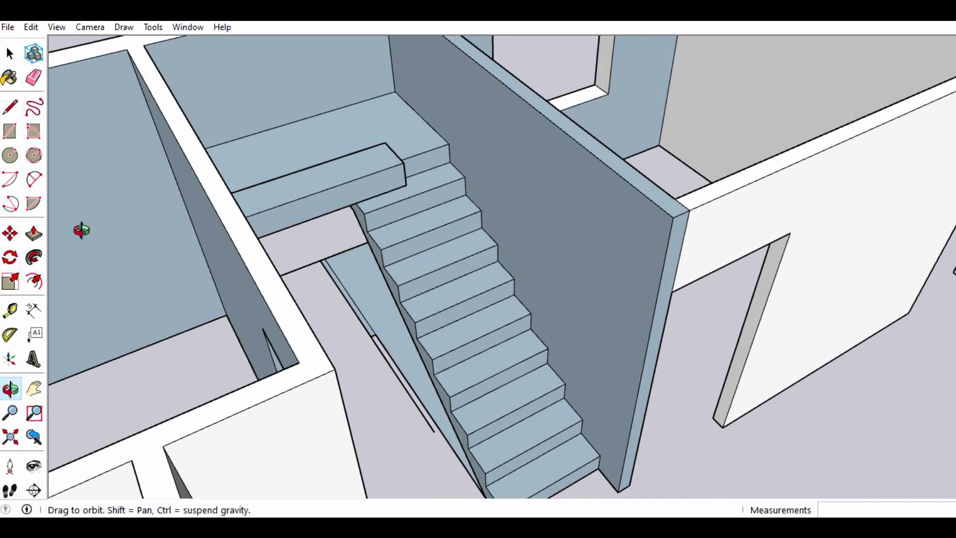
{"action": "left_click", "coordinate": [34, 77]}
{"action": "mouse_move", "coordinate": [371, 349]}
{"action": "left_mouse_down"}
{"action": "mouse_move", "coordinate": [380, 354]}
{"action": "mouse_move", "coordinate": [363, 326]}
{"action": "mouse_move", "coordinate": [368, 311]}
{"action": "left_mouse_up"}
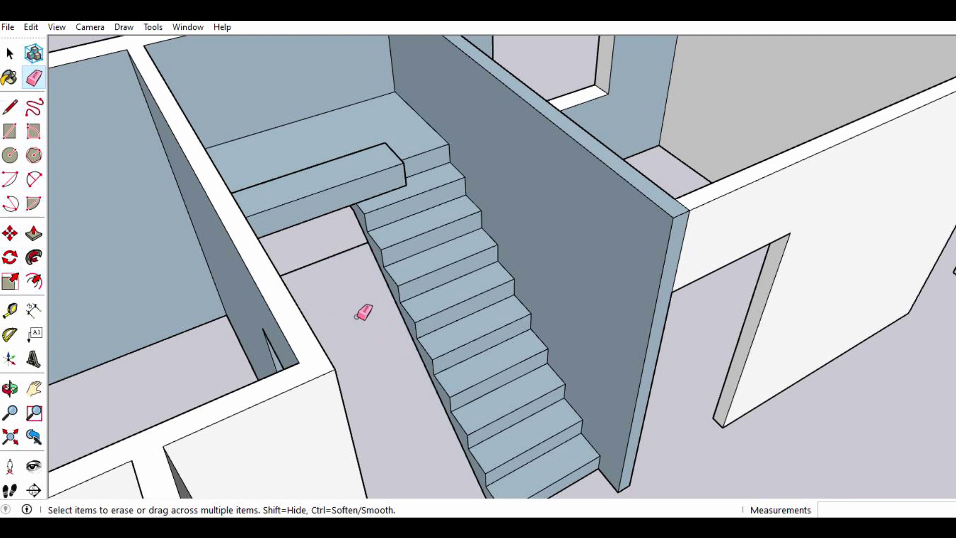
{"action": "scroll", "coordinate": [363, 314], "scroll_direction": "down", "scroll_amount": 3}
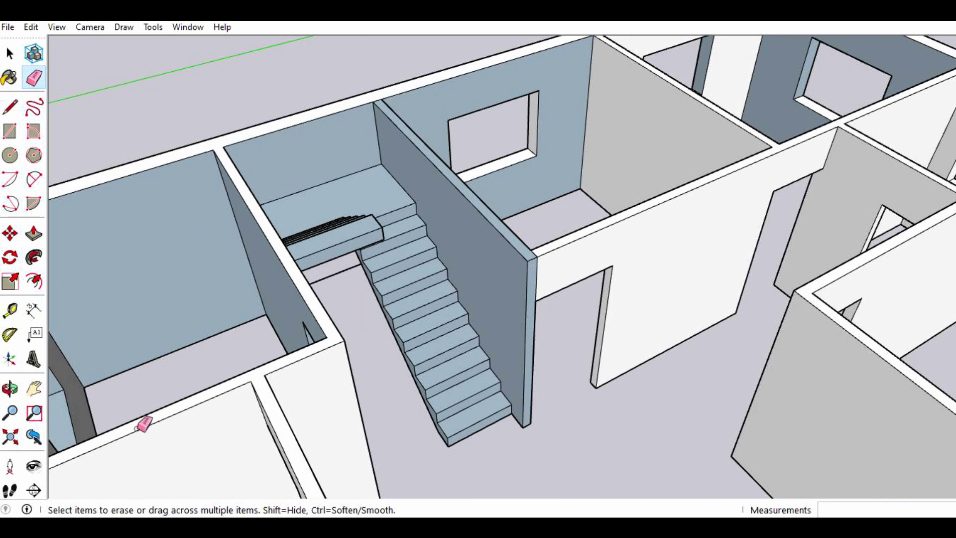
{"action": "left_click", "coordinate": [10, 388]}
{"action": "mouse_move", "coordinate": [567, 333]}
{"action": "left_mouse_down"}
{"action": "mouse_move", "coordinate": [478, 347]}
{"action": "mouse_move", "coordinate": [395, 316]}
{"action": "mouse_move", "coordinate": [362, 373]}
{"action": "mouse_move", "coordinate": [333, 355]}
{"action": "mouse_move", "coordinate": [451, 324]}
{"action": "mouse_move", "coordinate": [406, 337]}
{"action": "mouse_move", "coordinate": [401, 314]}
{"action": "mouse_move", "coordinate": [367, 335]}
{"action": "mouse_move", "coordinate": [529, 342]}
{"action": "mouse_move", "coordinate": [600, 312]}
{"action": "left_mouse_up"}
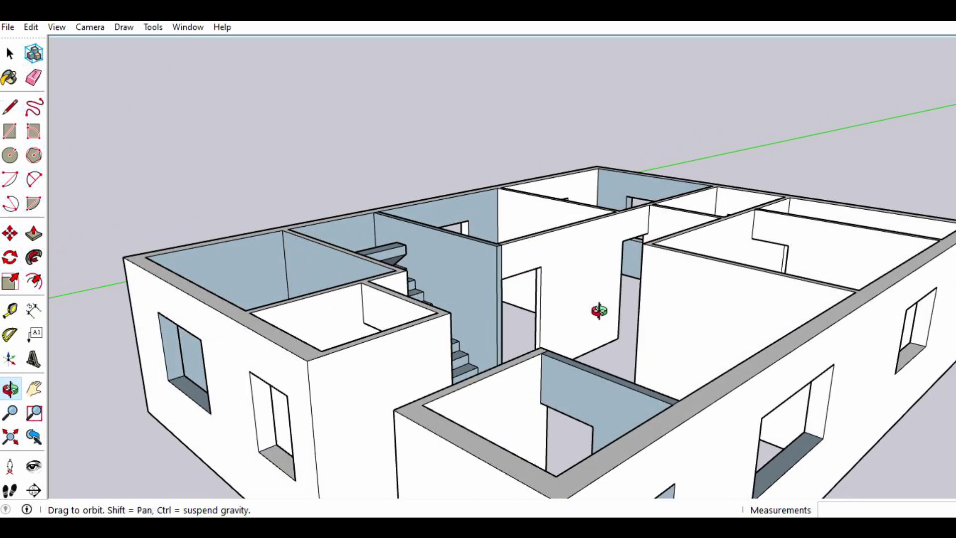
{"action": "mouse_move", "coordinate": [450, 365]}
{"action": "left_mouse_down"}
{"action": "mouse_move", "coordinate": [531, 313]}
{"action": "mouse_move", "coordinate": [337, 352]}
{"action": "left_mouse_up"}
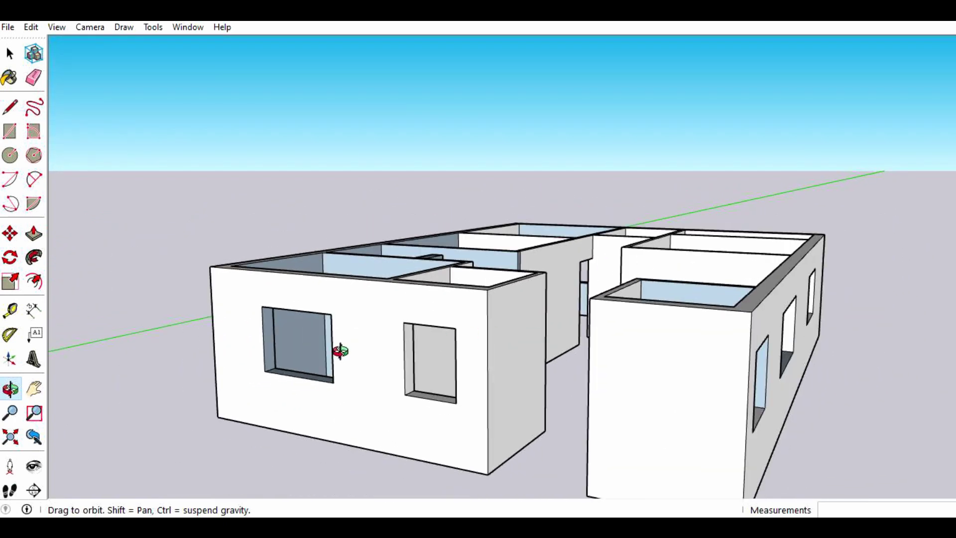
{"action": "mouse_move", "coordinate": [231, 346]}
{"action": "left_mouse_down"}
{"action": "mouse_move", "coordinate": [328, 367]}
{"action": "mouse_move", "coordinate": [251, 330]}
{"action": "mouse_move", "coordinate": [316, 354]}
{"action": "mouse_move", "coordinate": [440, 337]}
{"action": "mouse_move", "coordinate": [390, 358]}
{"action": "mouse_move", "coordinate": [444, 340]}
{"action": "mouse_move", "coordinate": [410, 359]}
{"action": "left_mouse_up"}
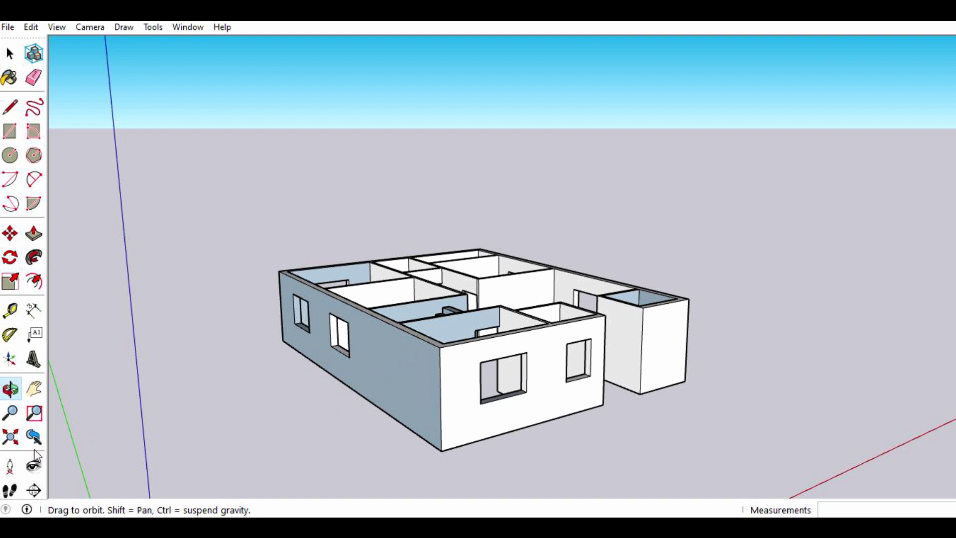
{"action": "mouse_move", "coordinate": [632, 393]}
{"action": "left_mouse_down"}
{"action": "mouse_move", "coordinate": [434, 468]}
{"action": "mouse_move", "coordinate": [420, 363]}
{"action": "mouse_move", "coordinate": [460, 331]}
{"action": "mouse_move", "coordinate": [331, 427]}
{"action": "mouse_move", "coordinate": [424, 332]}
{"action": "mouse_move", "coordinate": [441, 363]}
{"action": "mouse_move", "coordinate": [388, 390]}
{"action": "left_mouse_up"}
{"action": "scroll", "coordinate": [405, 282], "scroll_direction": "up", "scroll_amount": 2}
{"action": "scroll", "coordinate": [407, 285], "scroll_direction": "up", "scroll_amount": 3}
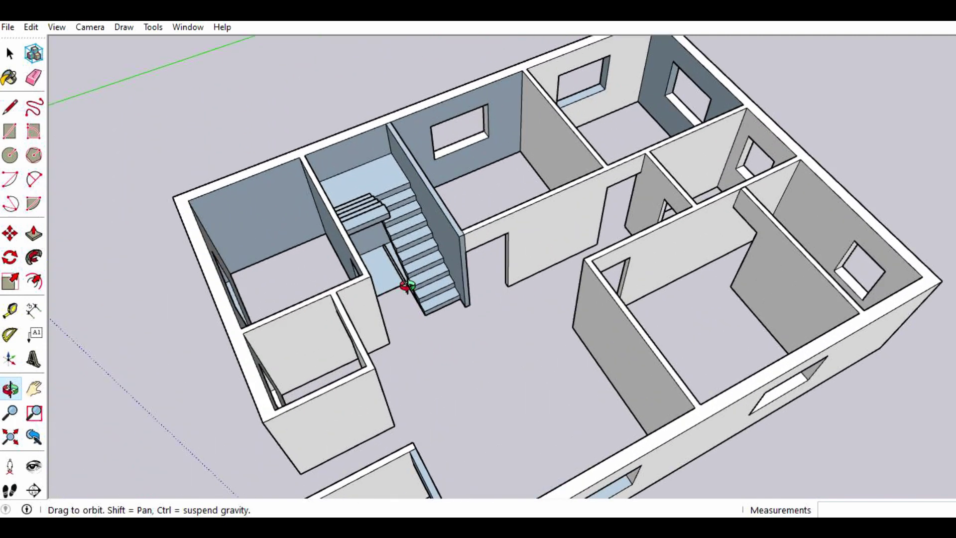
{"action": "scroll", "coordinate": [407, 286], "scroll_direction": "up", "scroll_amount": 2}
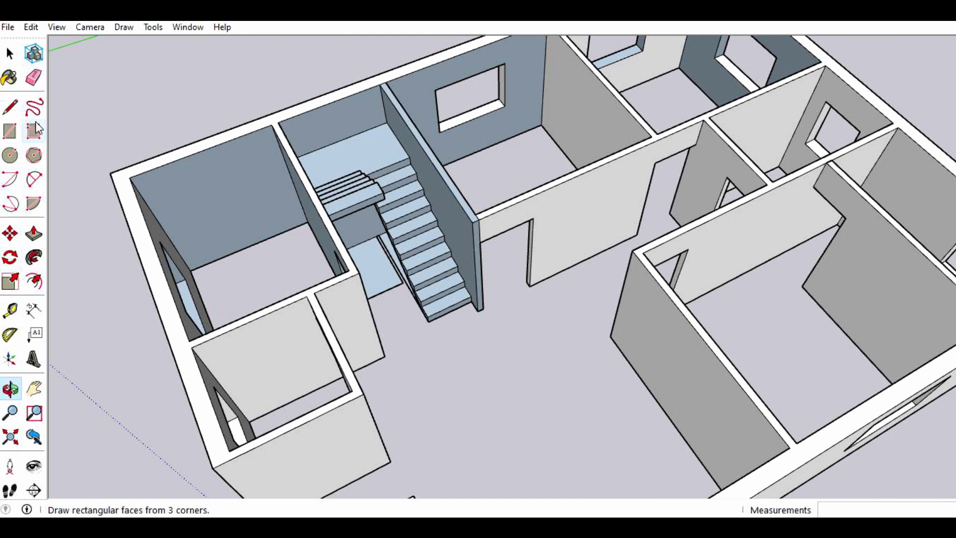
- Thicken the stair landing face by 0.16 m with Push/Pull
{"action": "left_click", "coordinate": [34, 233]}
{"action": "scroll", "coordinate": [298, 239], "scroll_direction": "up", "scroll_amount": 2}
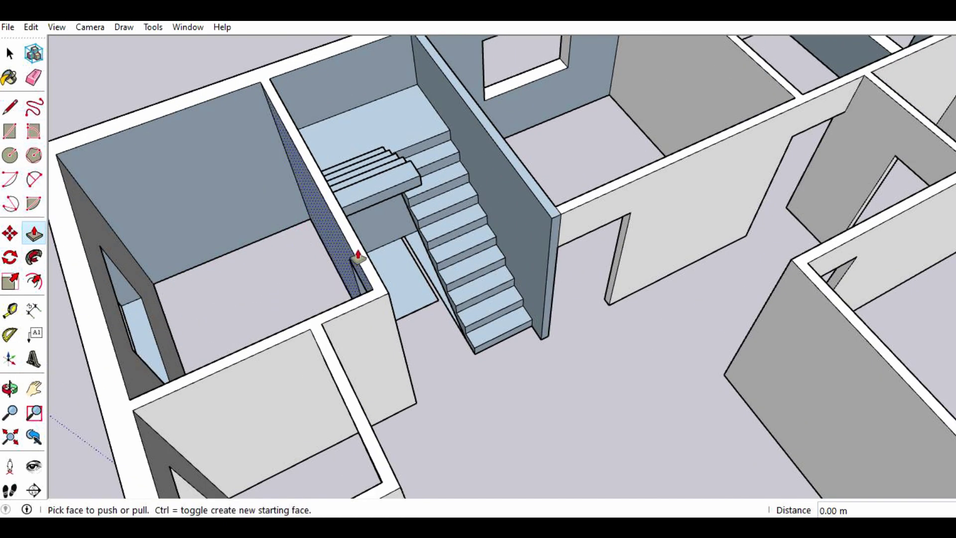
{"action": "left_click", "coordinate": [389, 232]}
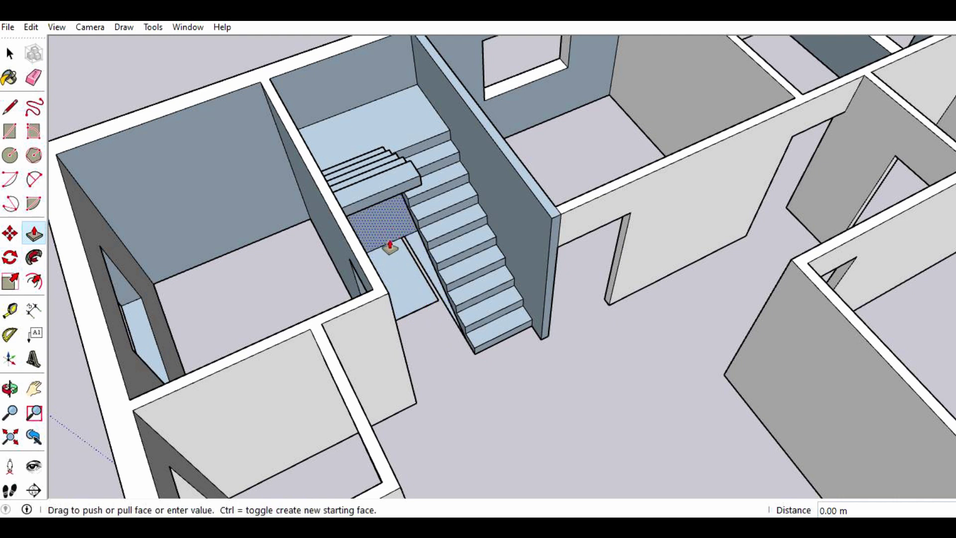
{"action": "left_click", "coordinate": [389, 240]}
- Raise the floor face below the landing 0.89 m, then orbit to view from outside
{"action": "left_click", "coordinate": [393, 249]}
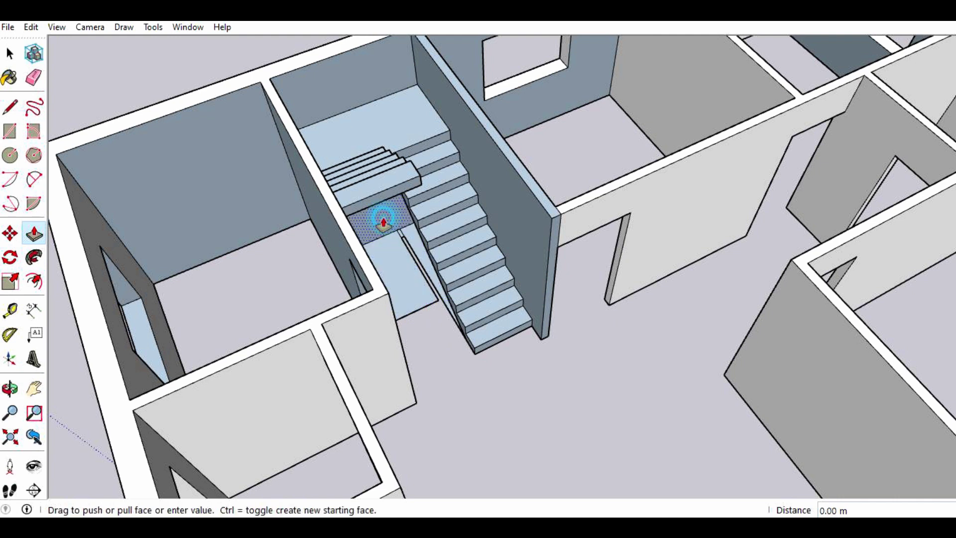
{"action": "left_click", "coordinate": [362, 181]}
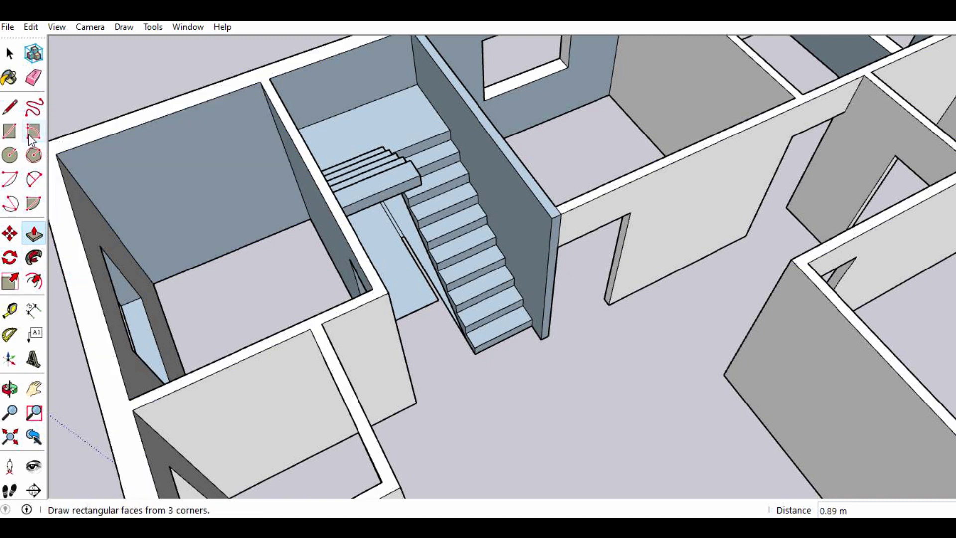
{"action": "left_click", "coordinate": [10, 388]}
{"action": "mouse_move", "coordinate": [128, 277]}
{"action": "left_mouse_down"}
{"action": "mouse_move", "coordinate": [540, 181]}
{"action": "mouse_move", "coordinate": [598, 144]}
{"action": "mouse_move", "coordinate": [132, 256]}
{"action": "left_mouse_up"}
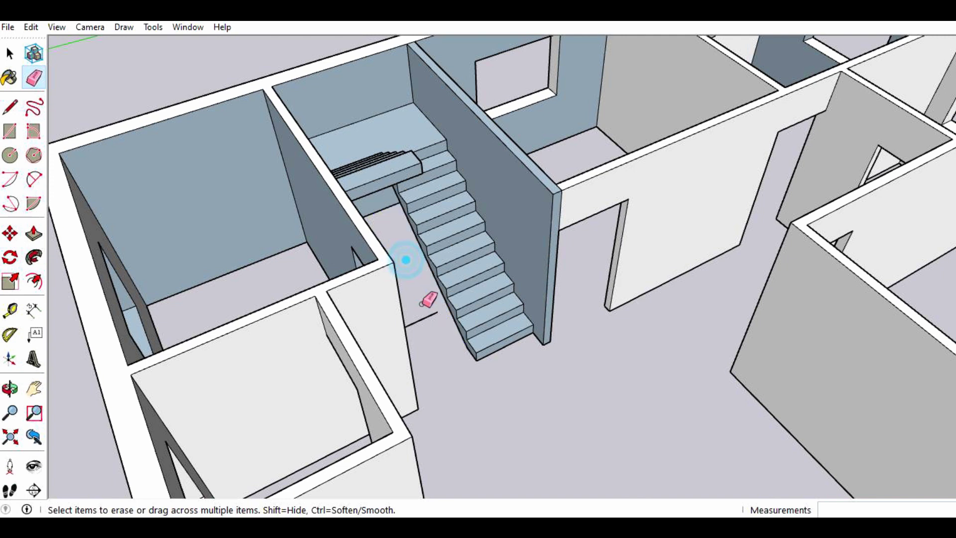
{"action": "left_click", "coordinate": [8, 391]}
{"action": "mouse_move", "coordinate": [57, 335]}
{"action": "left_mouse_down"}
{"action": "mouse_move", "coordinate": [335, 277]}
{"action": "mouse_move", "coordinate": [536, 200]}
{"action": "mouse_move", "coordinate": [460, 282]}
{"action": "mouse_move", "coordinate": [505, 259]}
{"action": "mouse_move", "coordinate": [352, 312]}
{"action": "mouse_move", "coordinate": [483, 222]}
{"action": "mouse_move", "coordinate": [373, 261]}
{"action": "mouse_move", "coordinate": [336, 253]}
{"action": "mouse_move", "coordinate": [401, 249]}
{"action": "mouse_move", "coordinate": [304, 298]}
{"action": "mouse_move", "coordinate": [386, 264]}
{"action": "mouse_move", "coordinate": [345, 207]}
{"action": "left_mouse_up"}
{"action": "scroll", "coordinate": [385, 214], "scroll_direction": "down", "scroll_amount": 3}
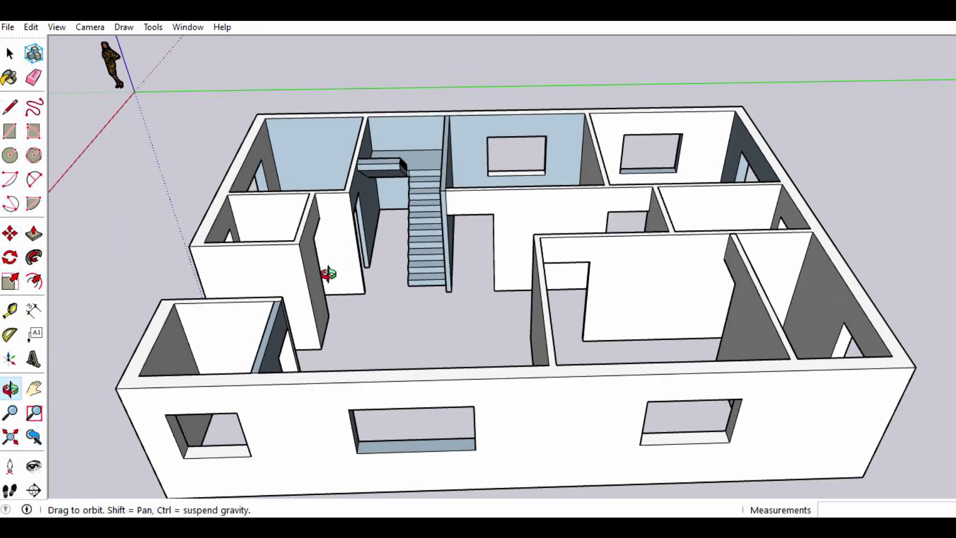
{"action": "scroll", "coordinate": [278, 306], "scroll_direction": "up", "scroll_amount": 1}
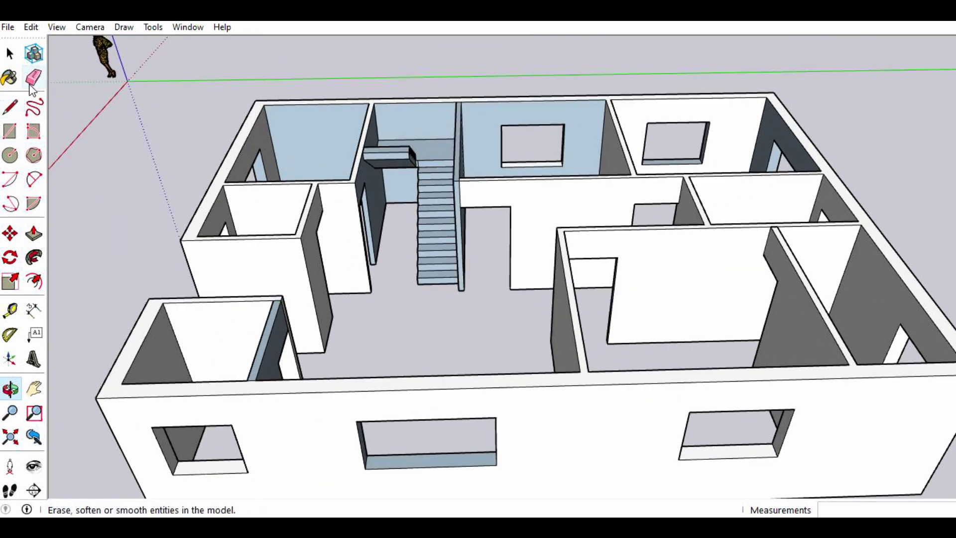
{"action": "scroll", "coordinate": [273, 315], "scroll_direction": "up", "scroll_amount": 1}
{"action": "scroll", "coordinate": [276, 312], "scroll_direction": "up", "scroll_amount": 1}
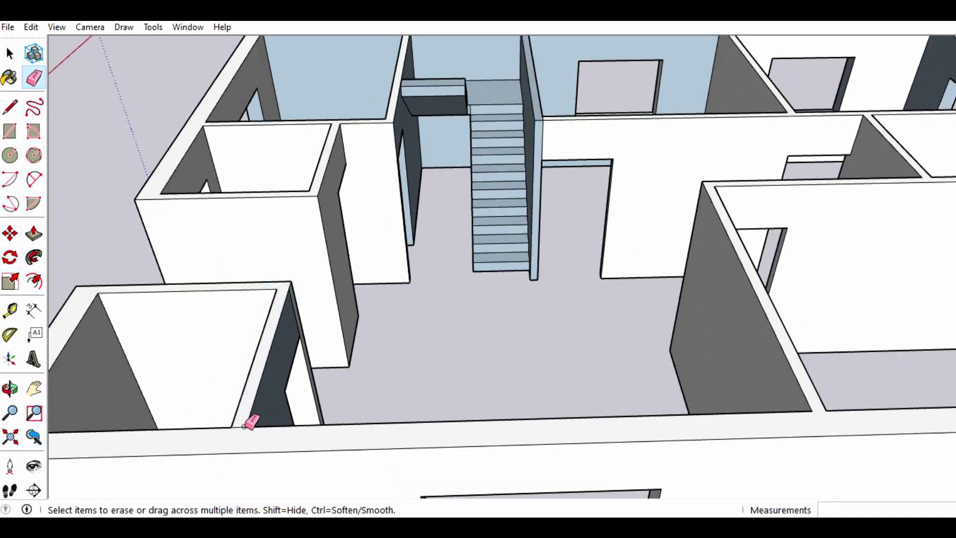
{"action": "scroll", "coordinate": [329, 310], "scroll_direction": "down", "scroll_amount": 1}
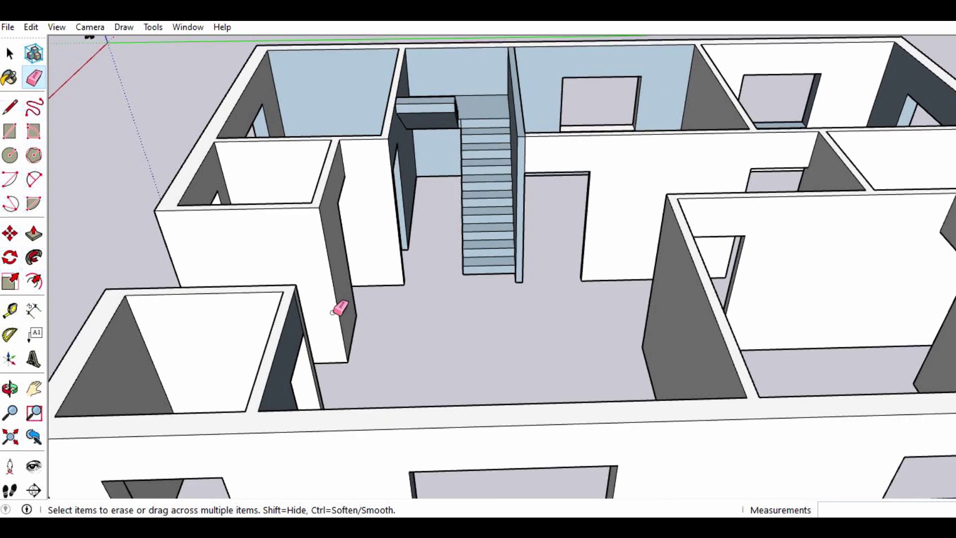
{"action": "scroll", "coordinate": [330, 311], "scroll_direction": "down", "scroll_amount": 1}
{"action": "scroll", "coordinate": [329, 315], "scroll_direction": "down", "scroll_amount": 2}
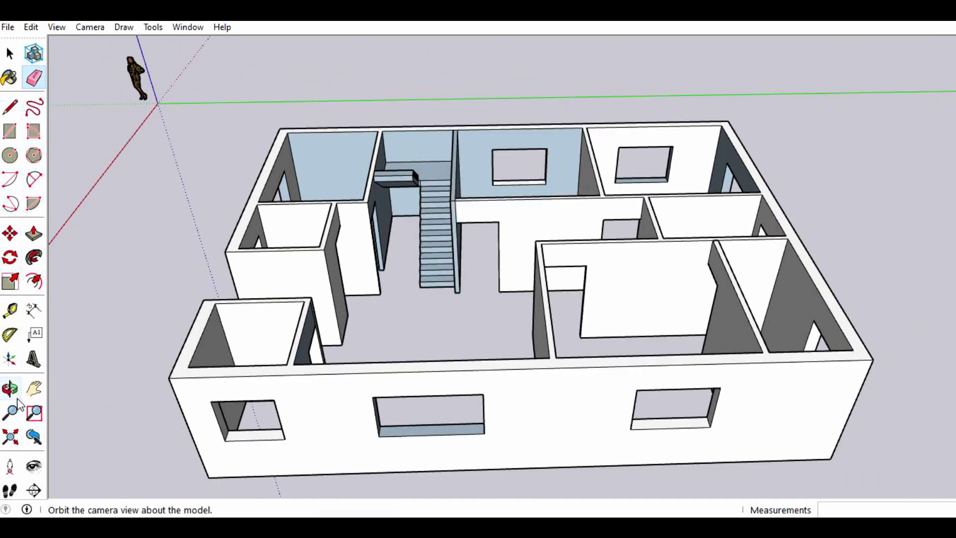
{"action": "mouse_move", "coordinate": [100, 387]}
{"action": "left_mouse_down"}
{"action": "mouse_move", "coordinate": [367, 288]}
{"action": "mouse_move", "coordinate": [486, 271]}
{"action": "mouse_move", "coordinate": [488, 301]}
{"action": "mouse_move", "coordinate": [521, 359]}
{"action": "mouse_move", "coordinate": [582, 373]}
{"action": "mouse_move", "coordinate": [602, 341]}
{"action": "mouse_move", "coordinate": [495, 331]}
{"action": "left_mouse_up"}
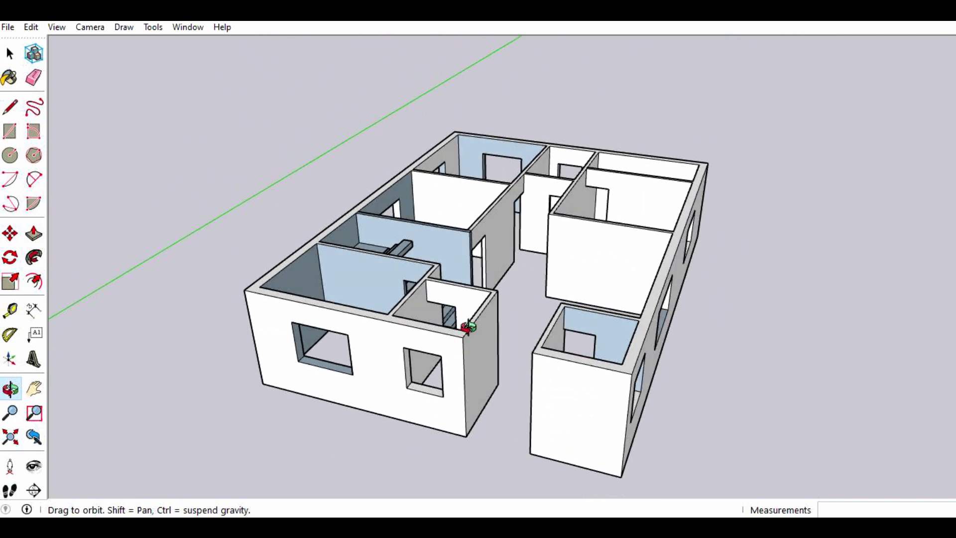
{"action": "mouse_move", "coordinate": [704, 317]}
{"action": "left_mouse_down"}
{"action": "mouse_move", "coordinate": [548, 324]}
{"action": "mouse_move", "coordinate": [472, 313]}
{"action": "mouse_move", "coordinate": [584, 312]}
{"action": "left_mouse_up"}
{"action": "mouse_move", "coordinate": [728, 305]}
{"action": "left_mouse_down"}
{"action": "mouse_move", "coordinate": [488, 314]}
{"action": "mouse_move", "coordinate": [649, 309]}
{"action": "left_mouse_up"}
{"action": "left_click_drag", "start_coordinate": [749, 307], "coordinate": [435, 334]}
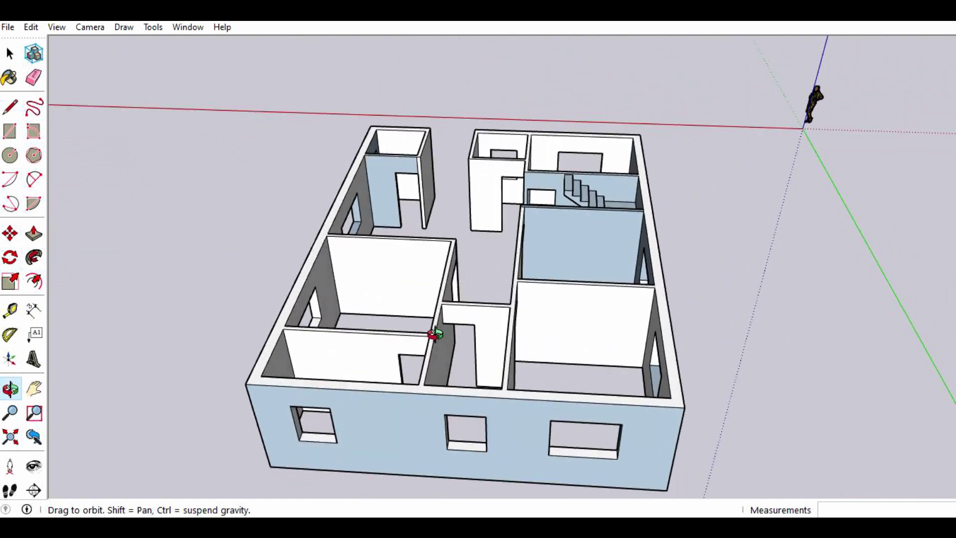
{"action": "mouse_move", "coordinate": [709, 329]}
{"action": "left_mouse_down"}
{"action": "mouse_move", "coordinate": [597, 320]}
{"action": "mouse_move", "coordinate": [459, 329]}
{"action": "left_mouse_up"}
{"action": "left_click_drag", "start_coordinate": [730, 315], "coordinate": [562, 324]}
{"action": "left_click_drag", "start_coordinate": [487, 329], "coordinate": [551, 328]}
{"action": "left_click_drag", "start_coordinate": [750, 298], "coordinate": [667, 305]}
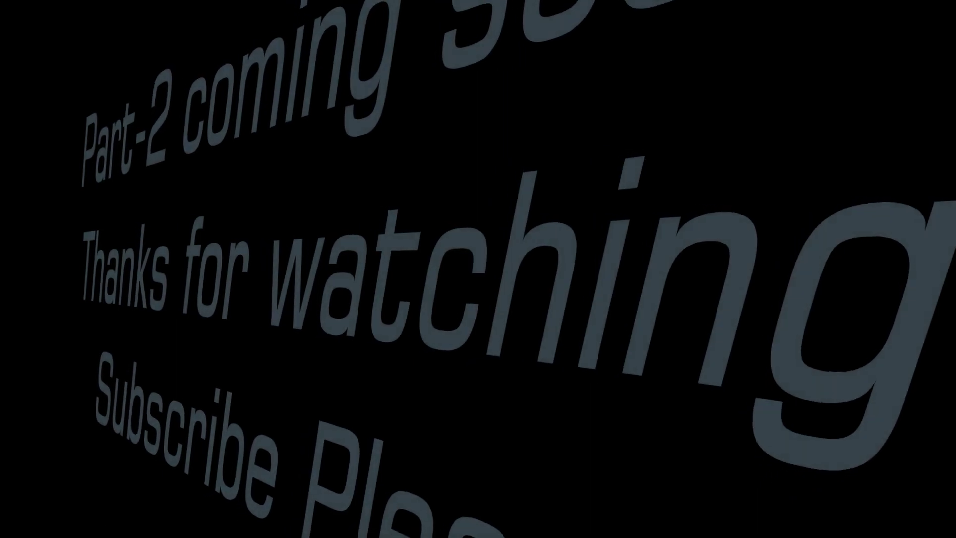